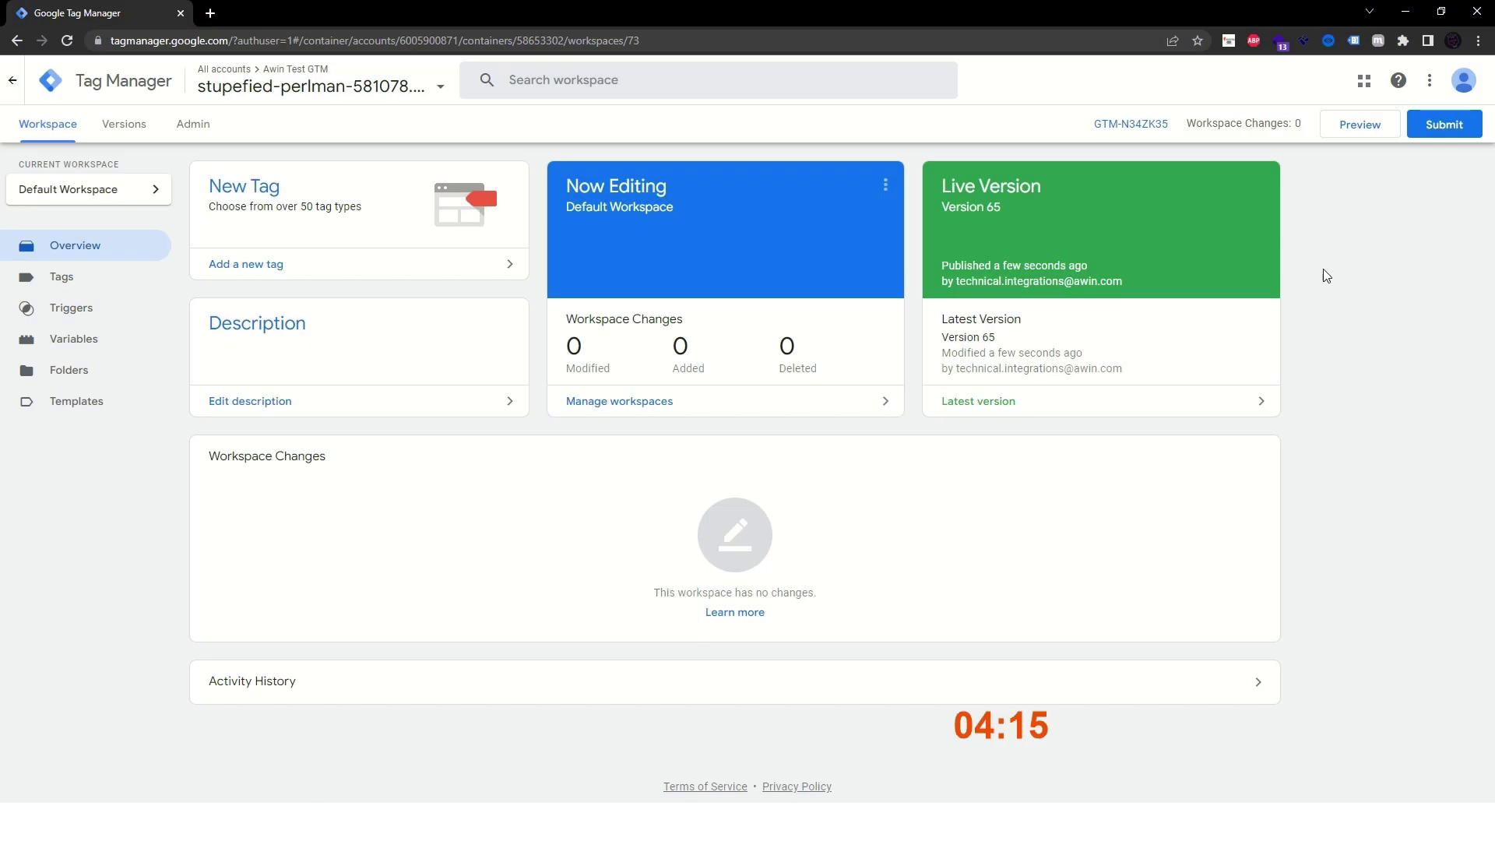
pyautogui.click(1348, 130)
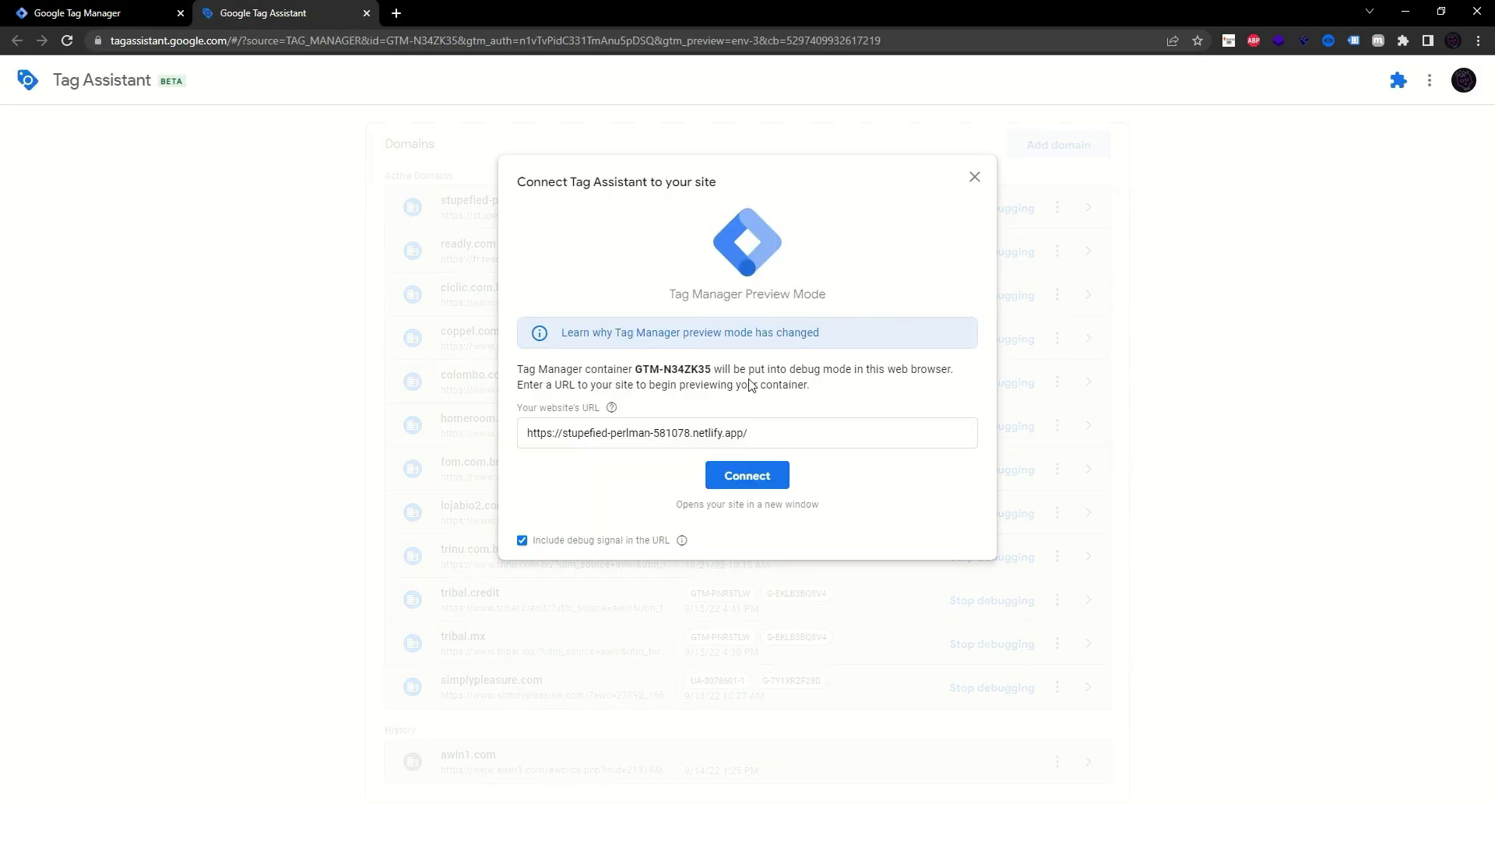
pyautogui.click(743, 433)
pyautogui.moveTo(743, 432); pyautogui.dragTo(449, 436)
pyautogui.write('https://stupefied-perlman-581078.netlify.app/index.html?testType=TagManager')
pyautogui.click(748, 472)
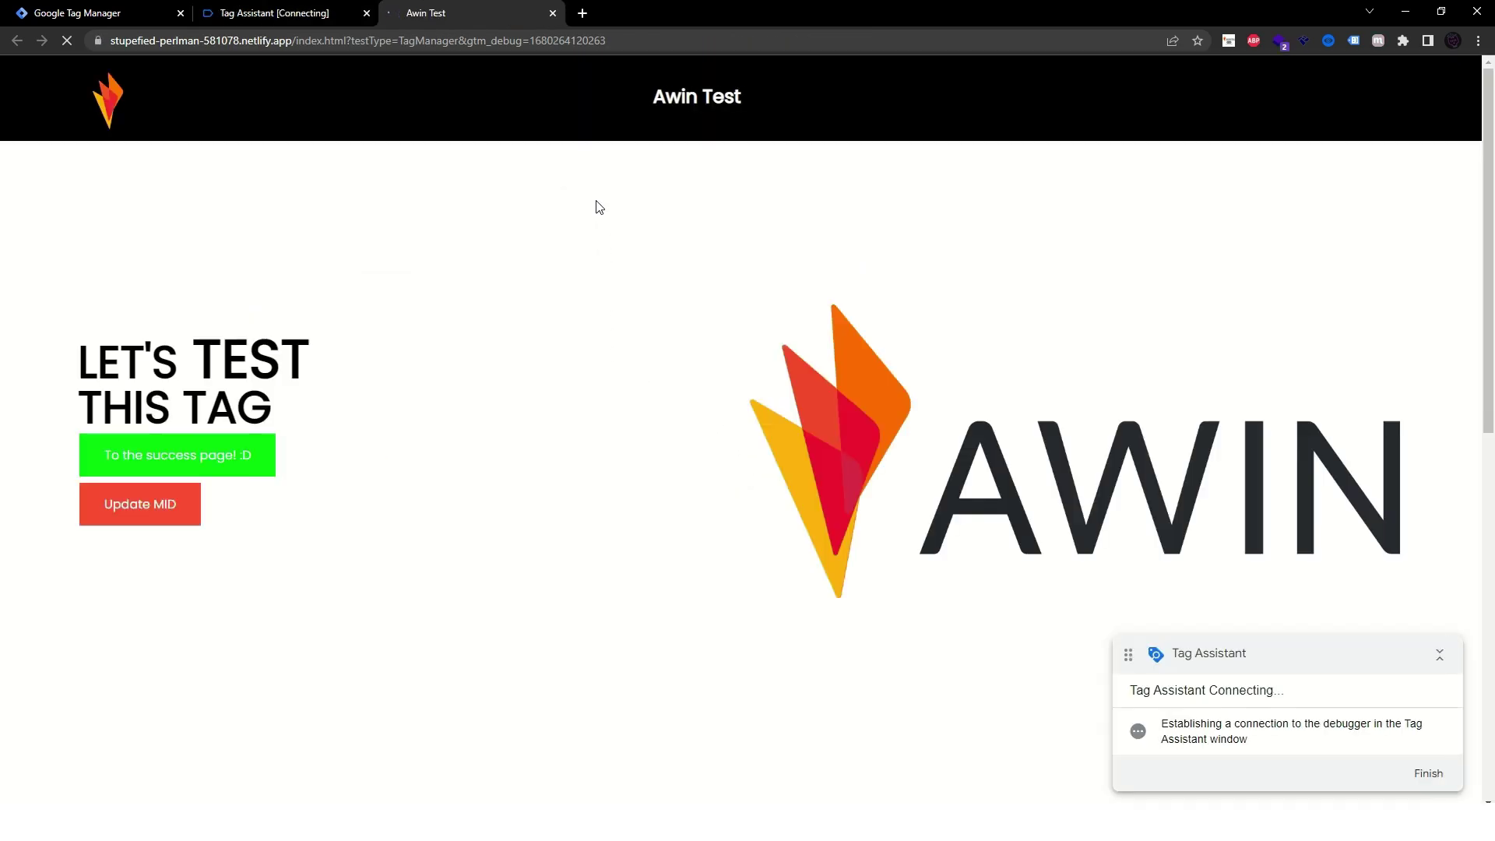
pyautogui.click(299, 16)
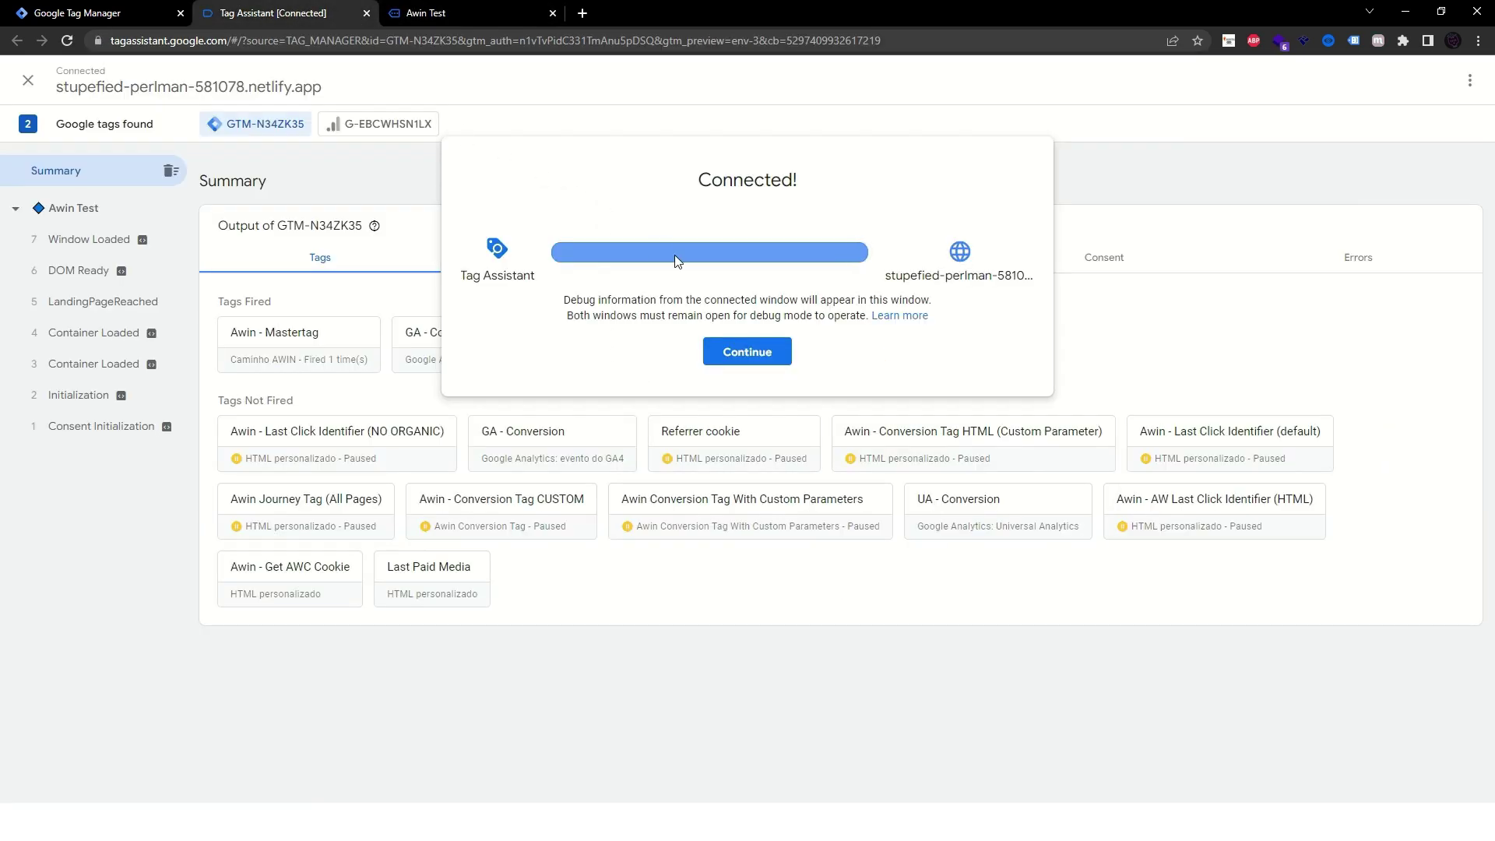
pyautogui.click(759, 351)
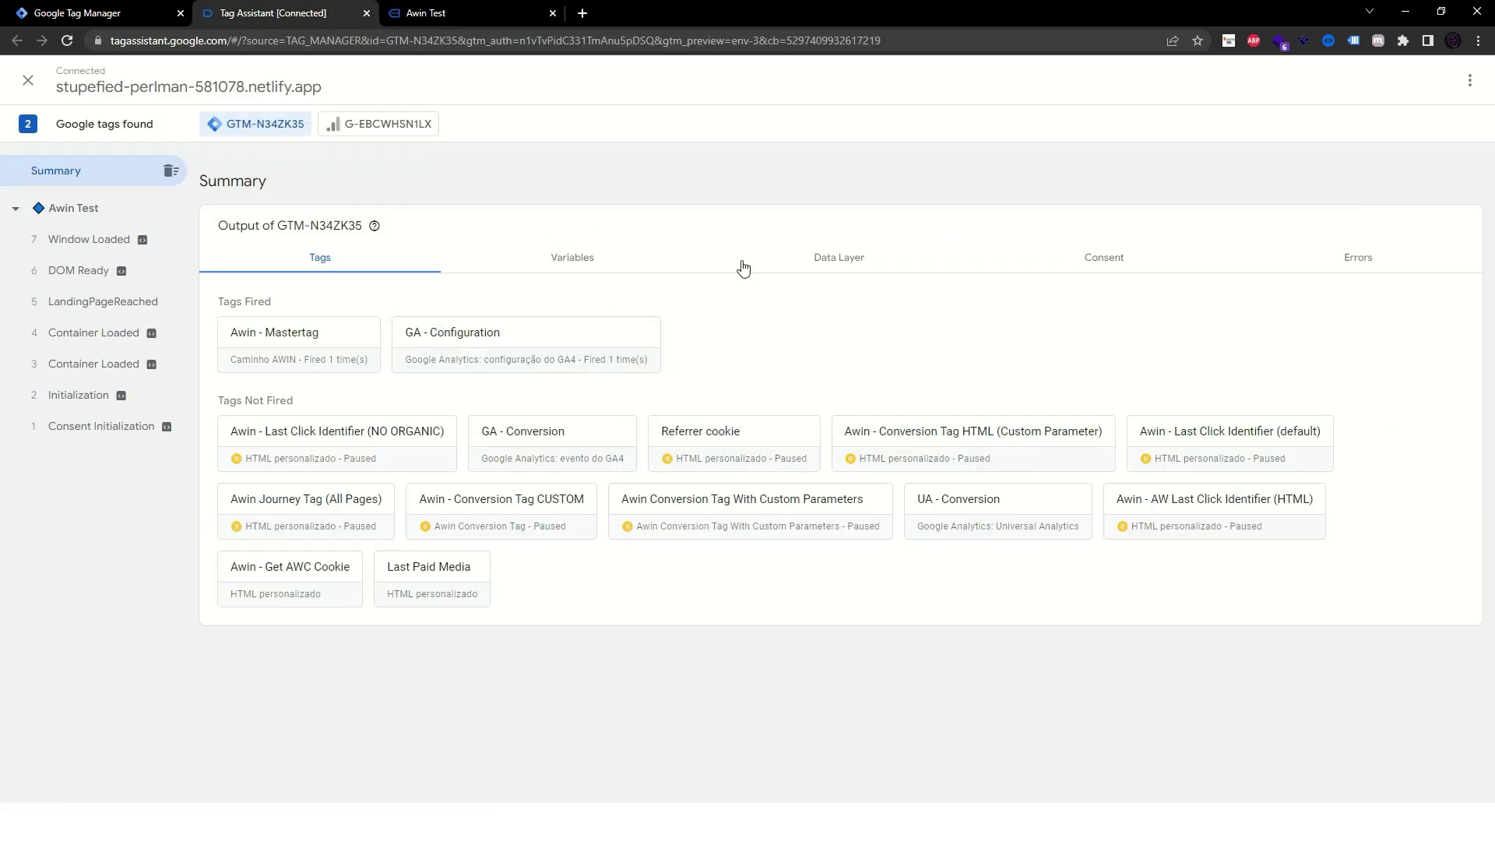
# Show the landing page's data layer, load the test site's success page, and return to Tag Assistant
pyautogui.click(794, 264)
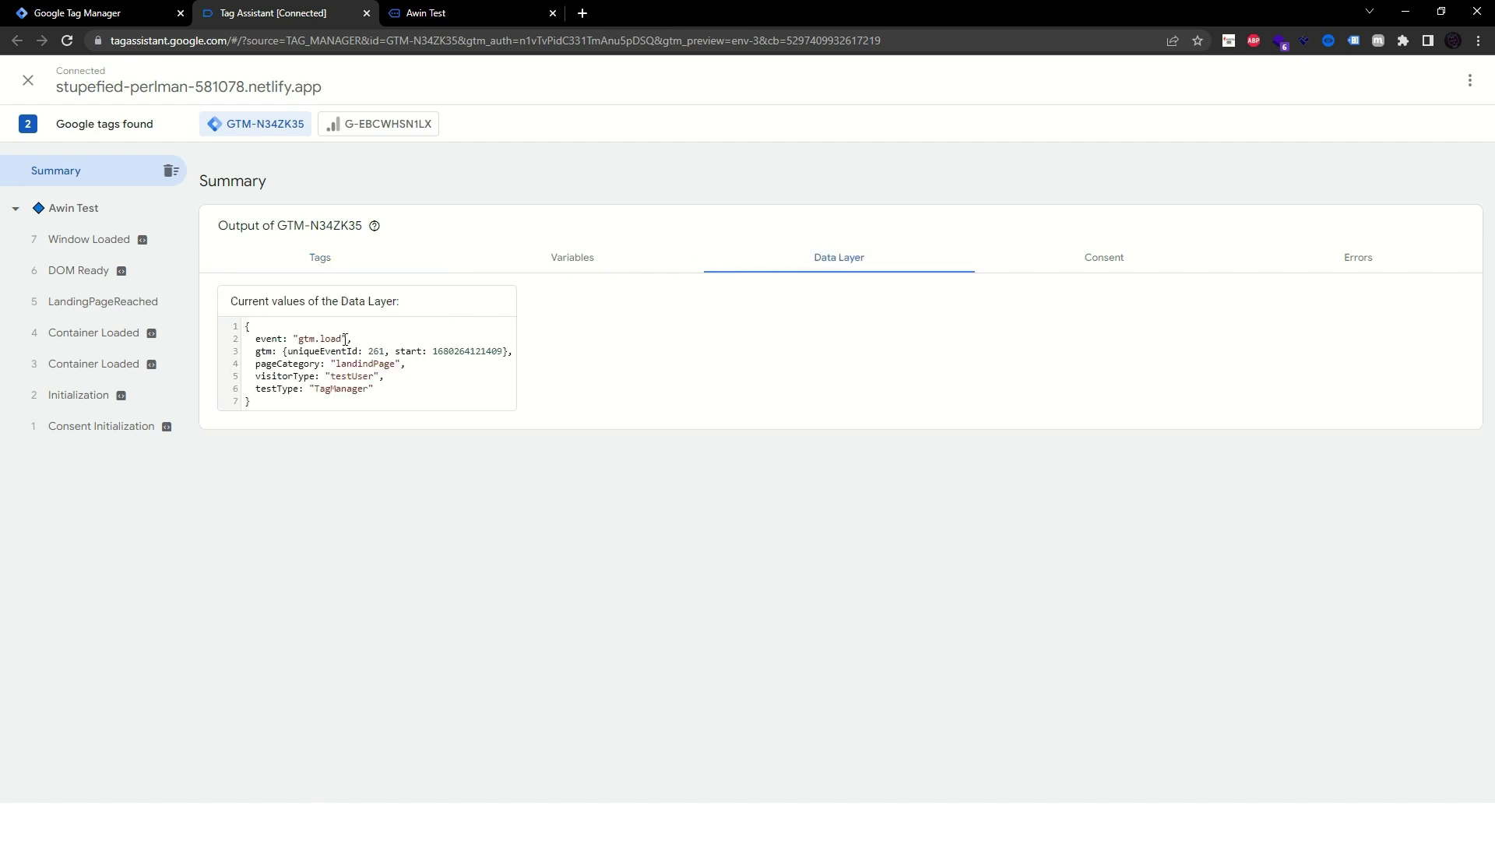
pyautogui.click(436, 12)
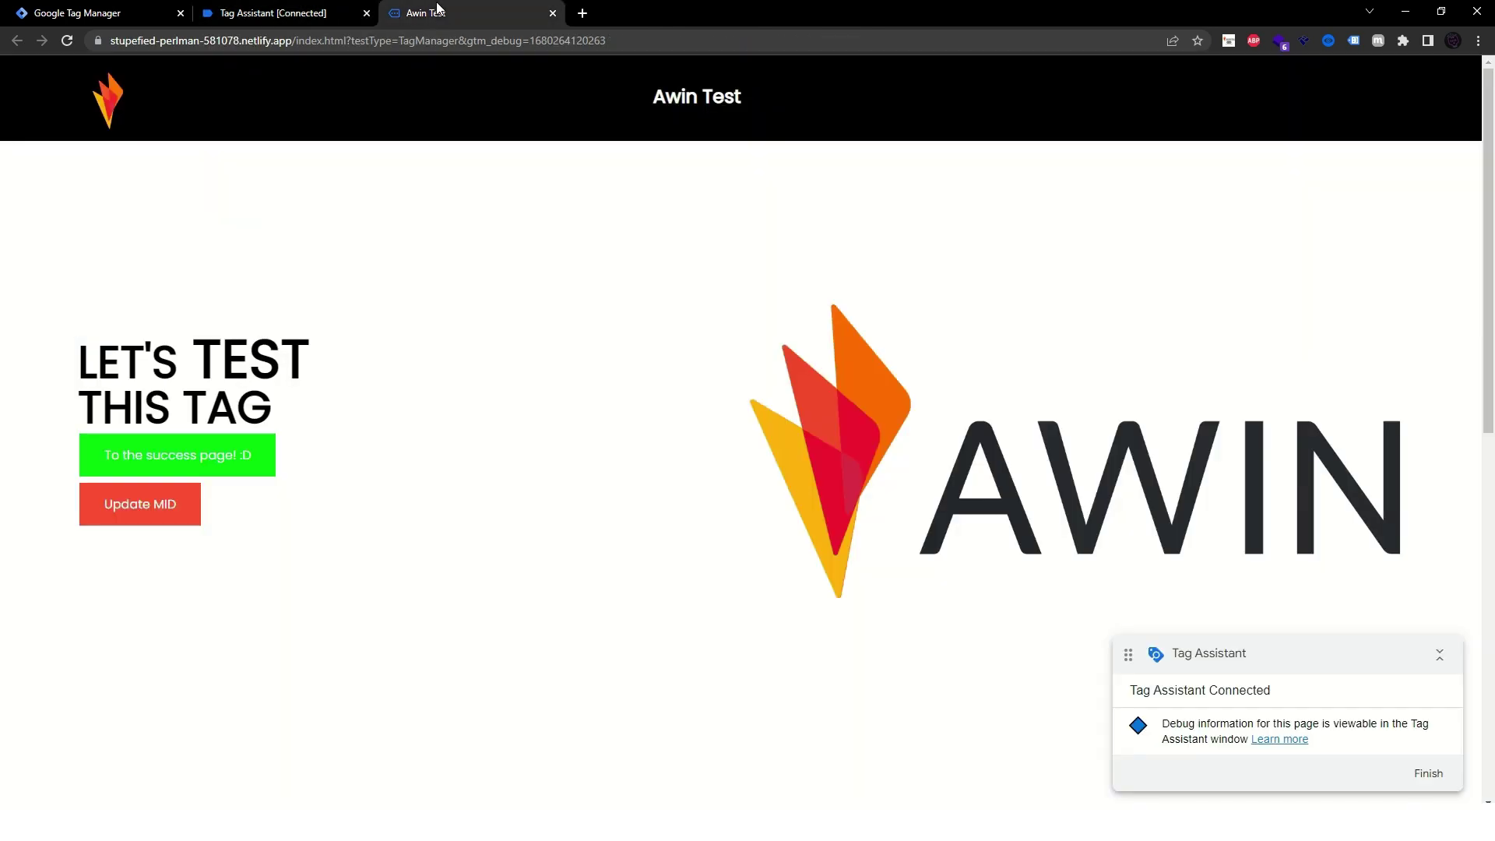
pyautogui.click(209, 469)
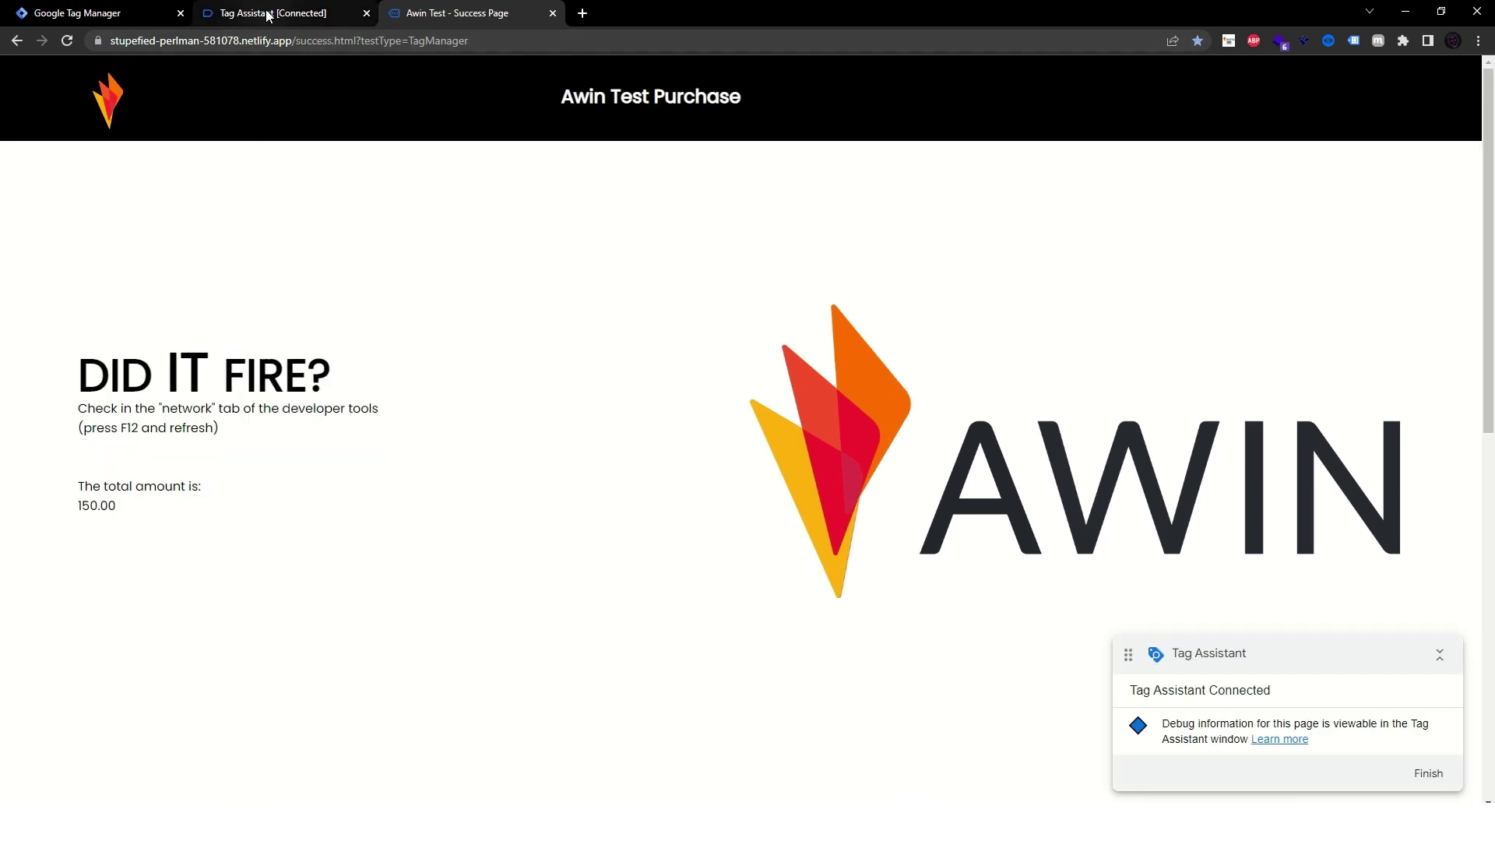
pyautogui.click(268, 14)
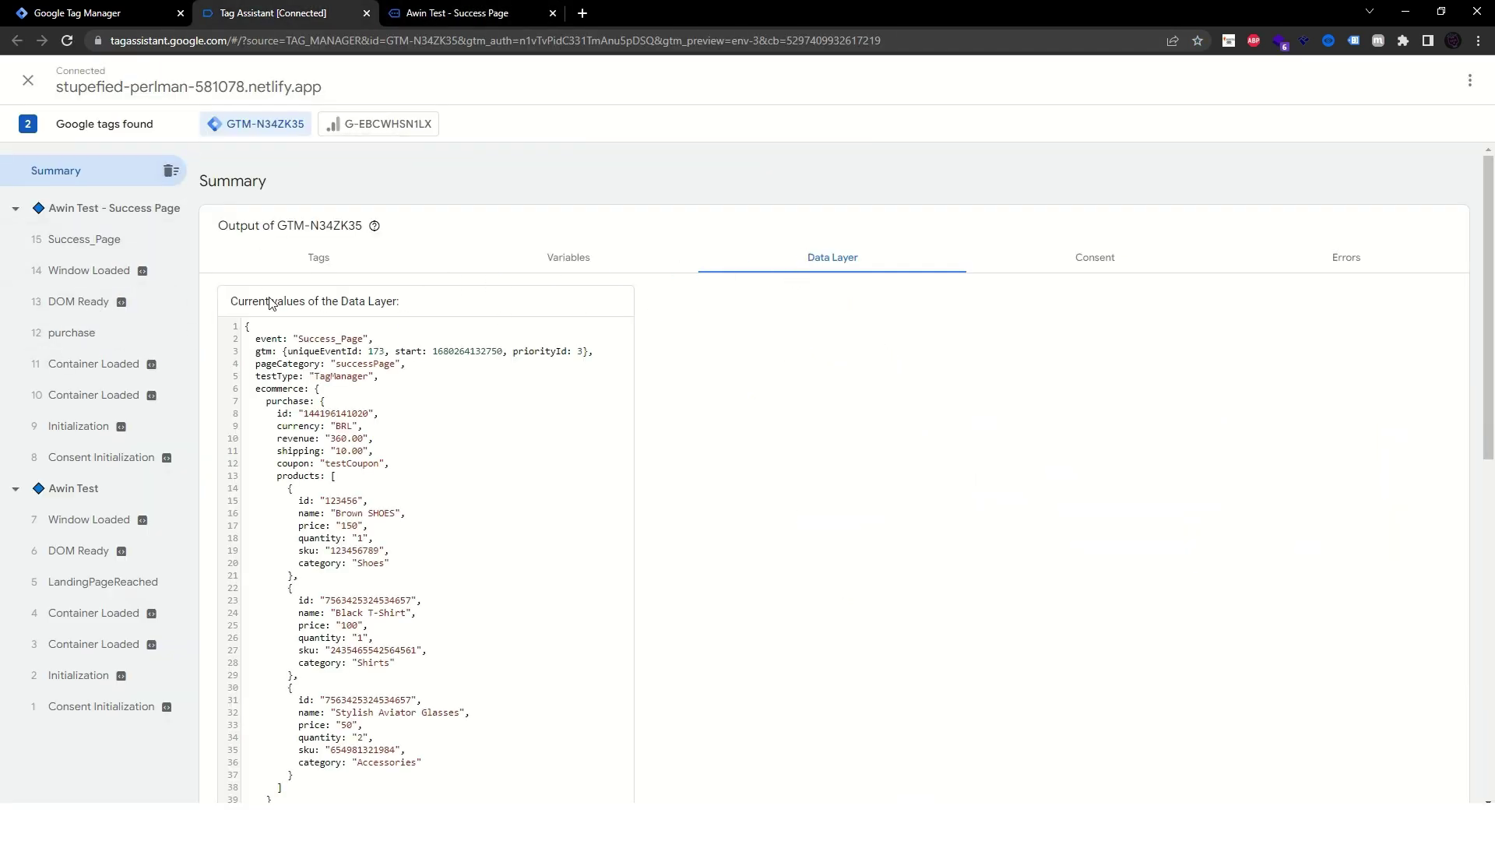
# Examine the success page's purchase event data layer and compare the DOM Ready data layers of both pages
pyautogui.click(78, 335)
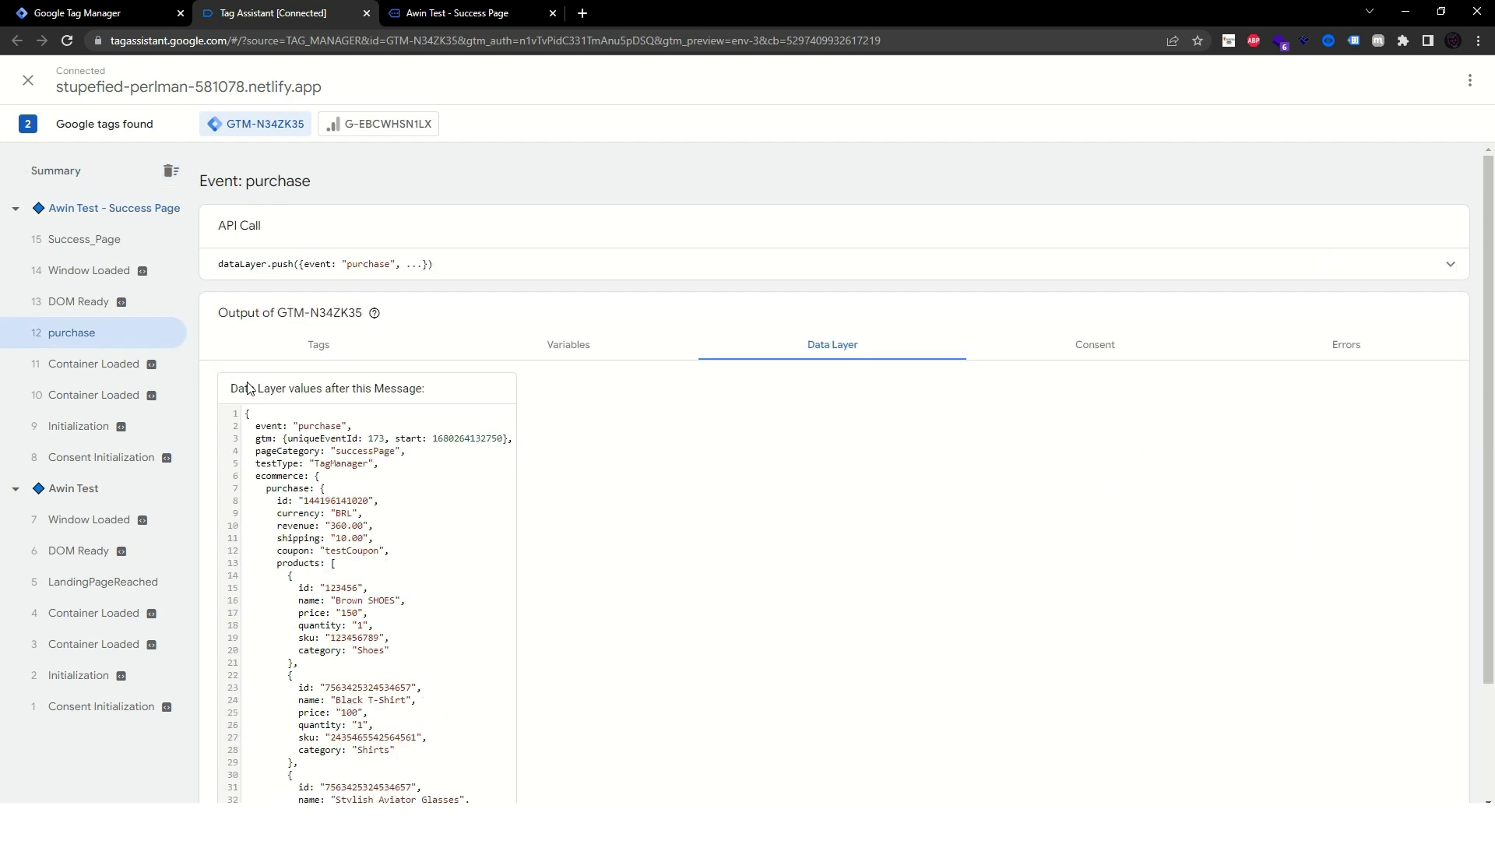
pyautogui.scroll(-2, 320, 421)
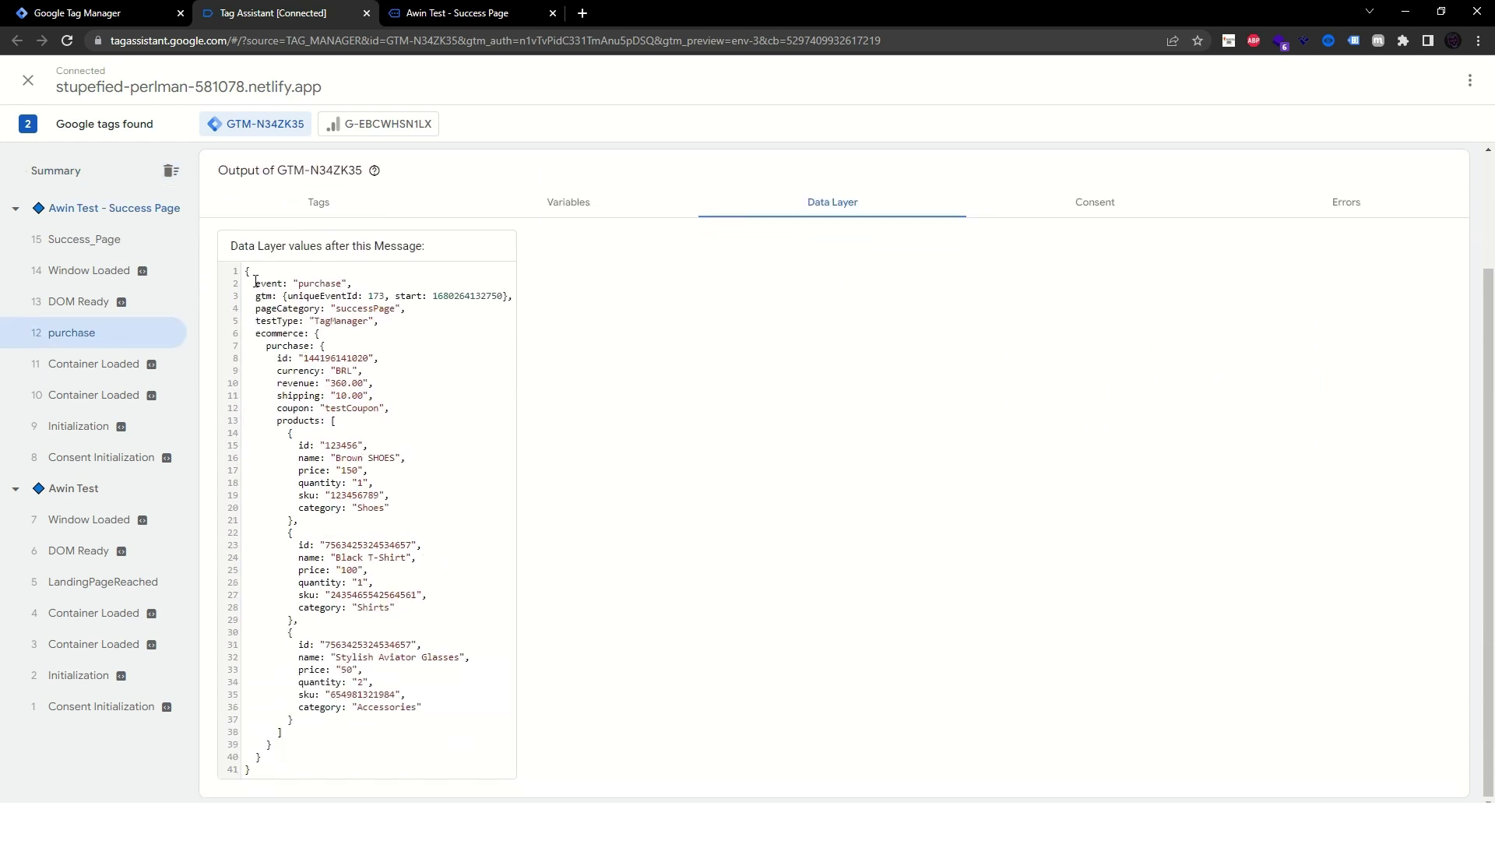
pyautogui.moveTo(255, 282); pyautogui.dragTo(350, 281)
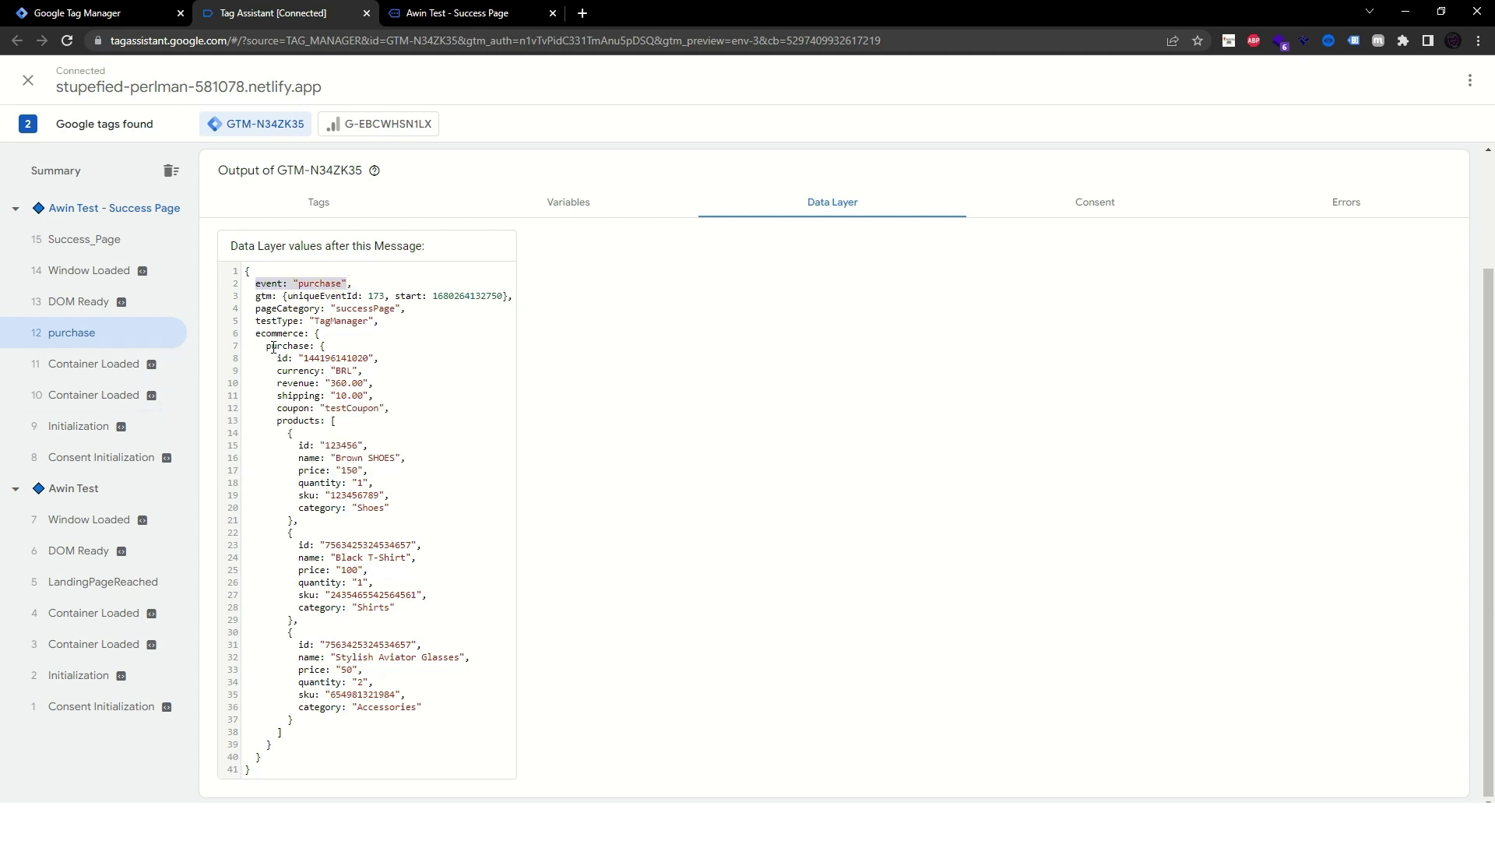
pyautogui.click(70, 308)
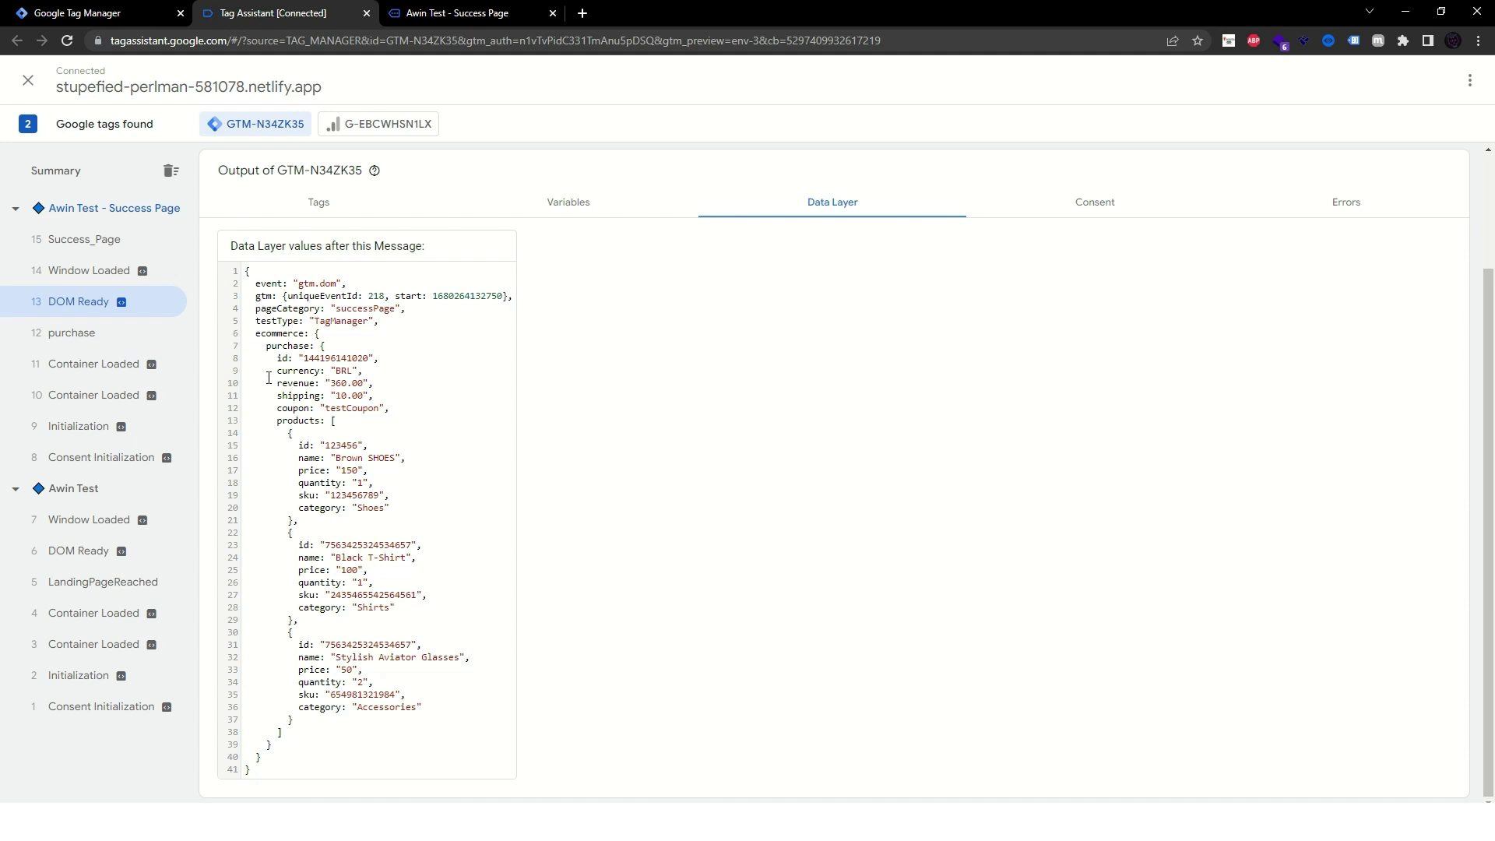
pyautogui.click(74, 553)
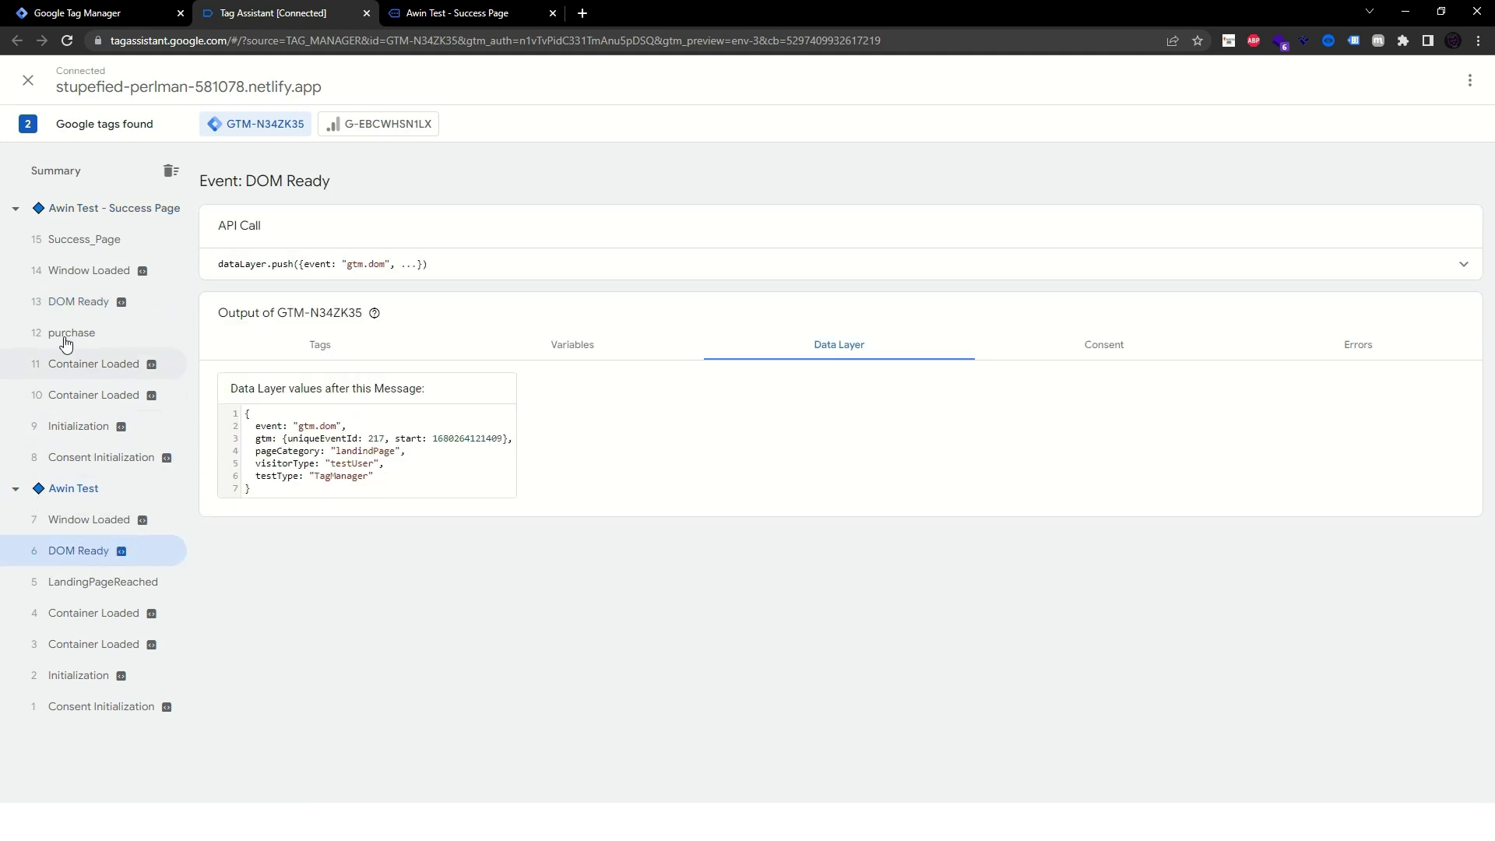
pyautogui.click(78, 306)
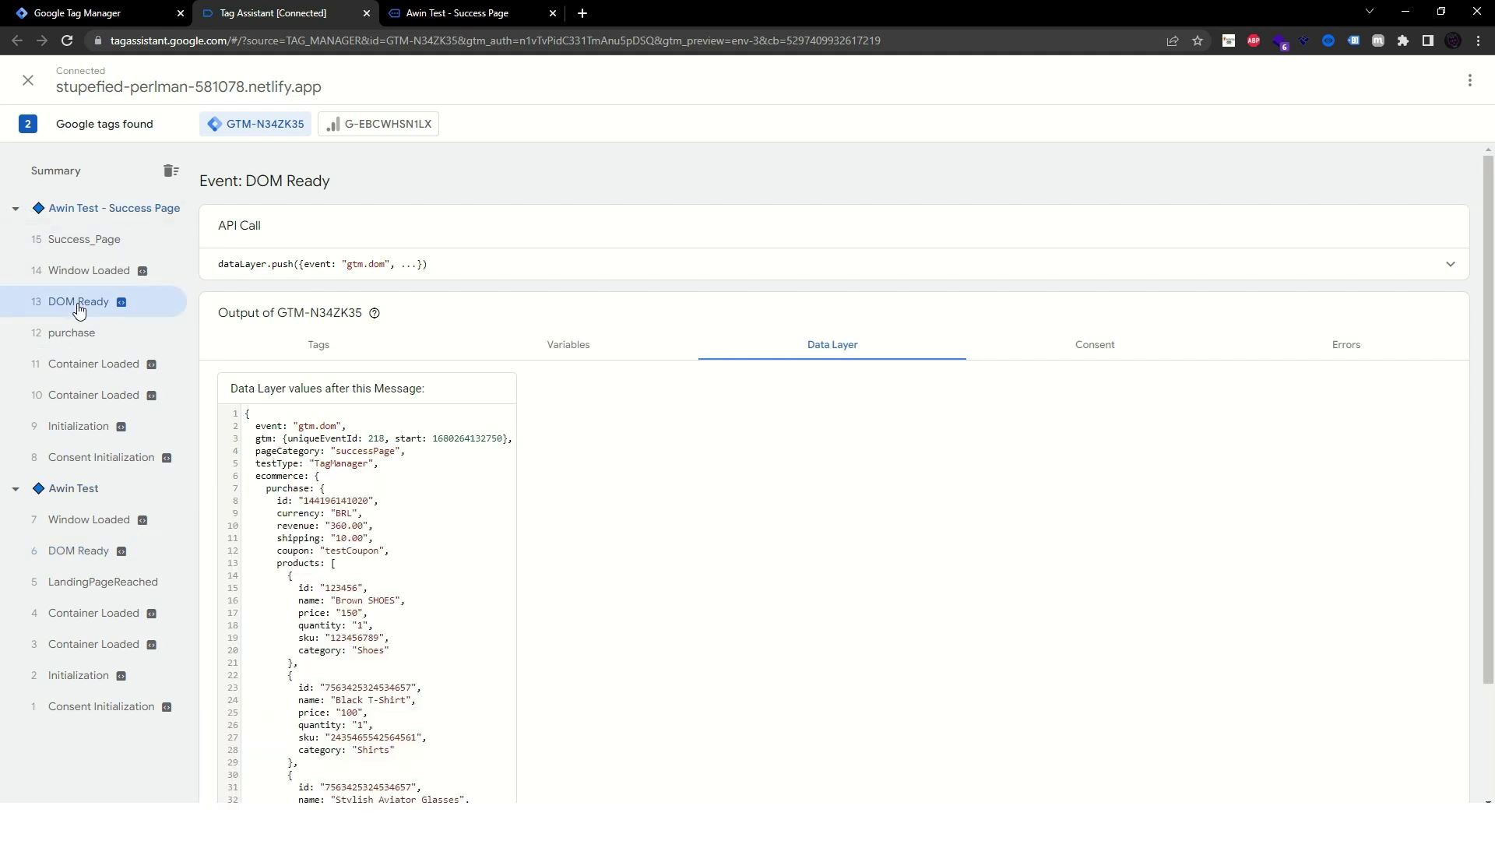
pyautogui.moveTo(276, 500); pyautogui.dragTo(381, 500)
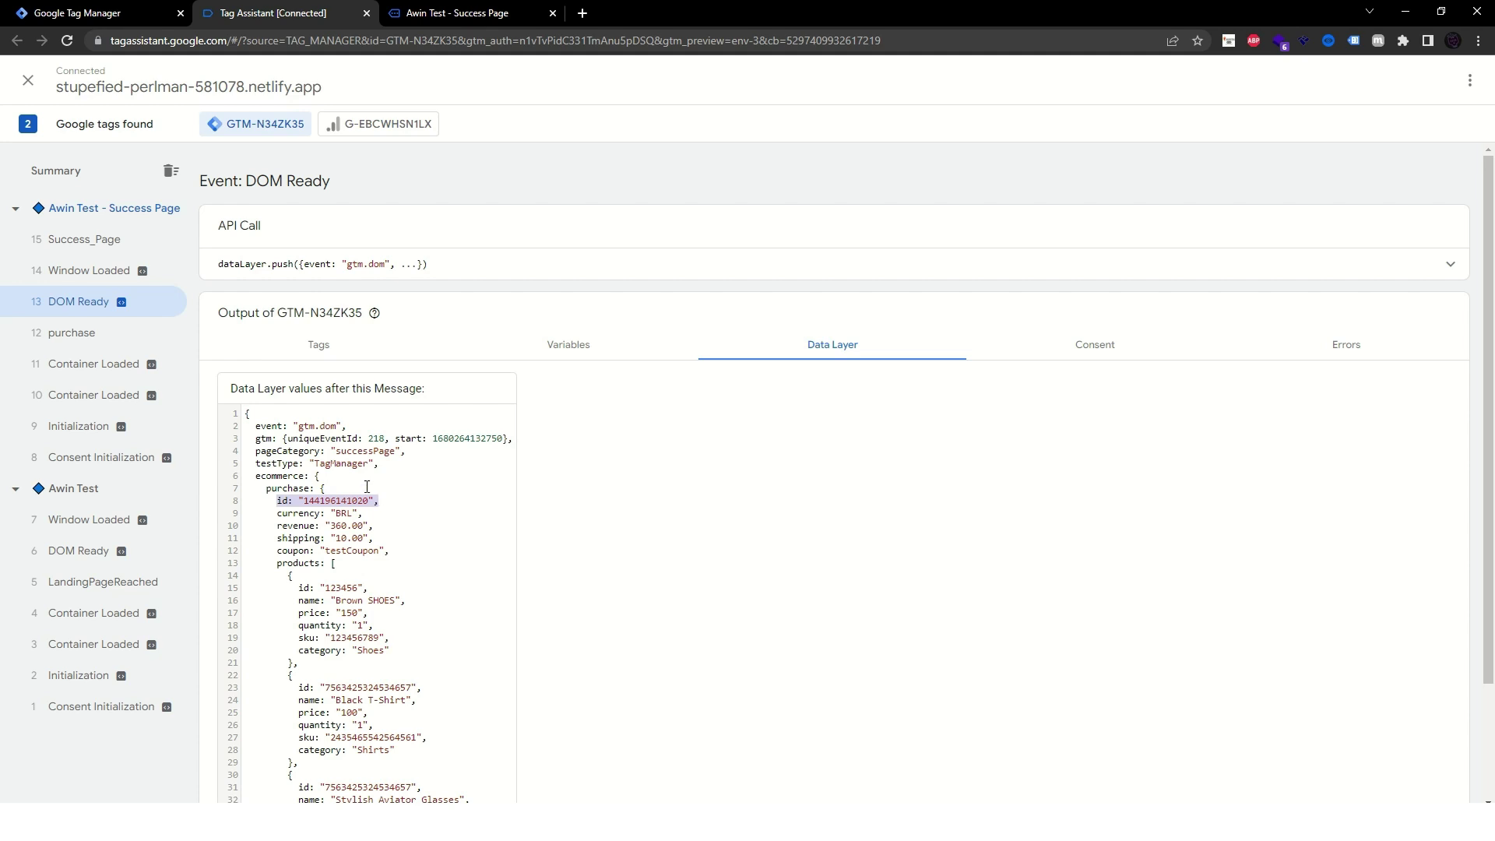
# Examine the transaction id, revenue, ecommerce nesting and products array in the purchase event's data layer
pyautogui.click(113, 343)
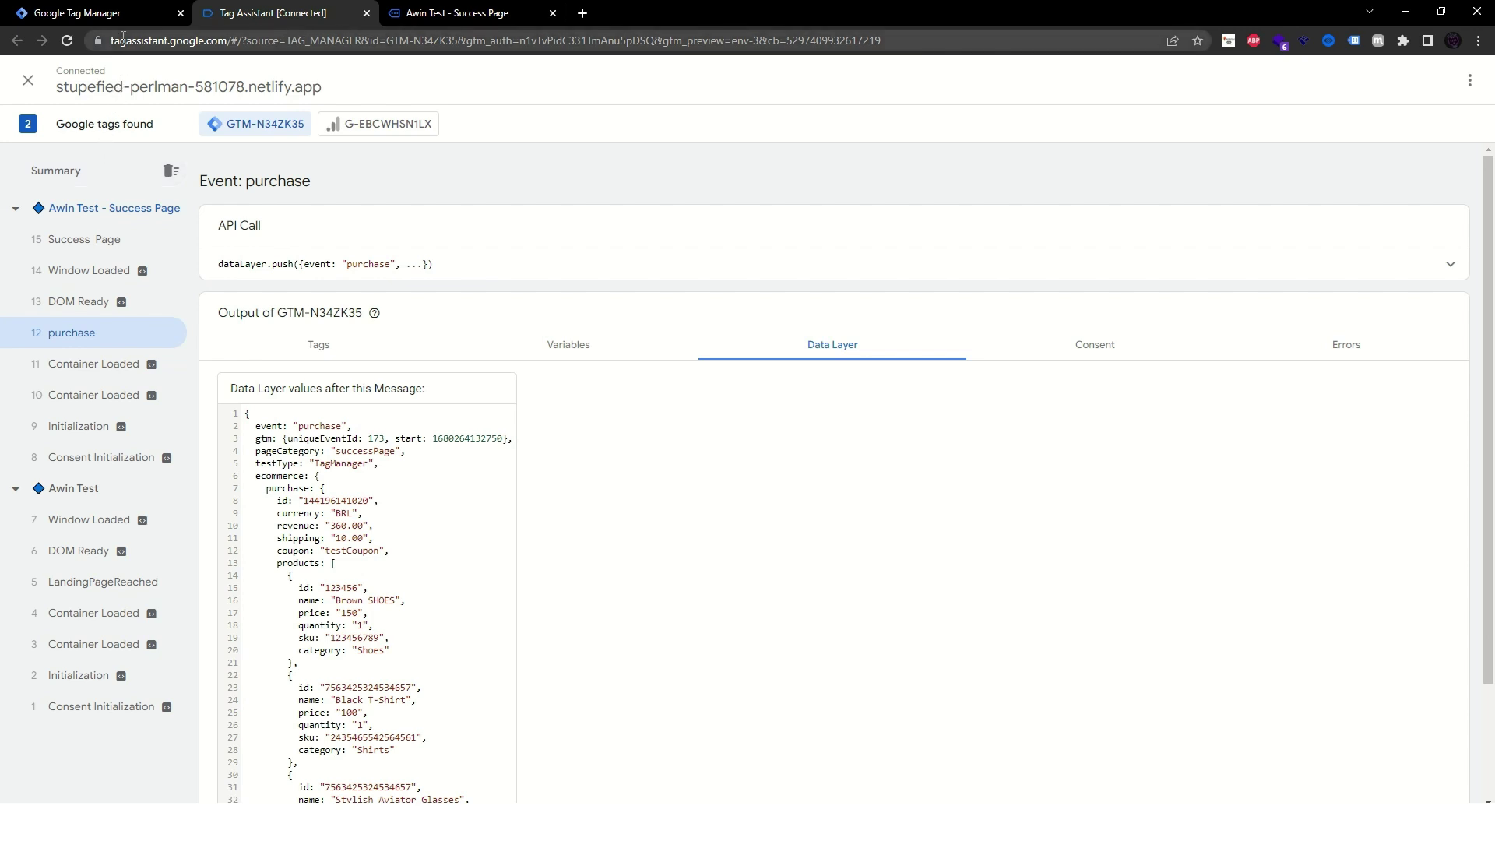
pyautogui.moveTo(278, 501); pyautogui.dragTo(369, 506)
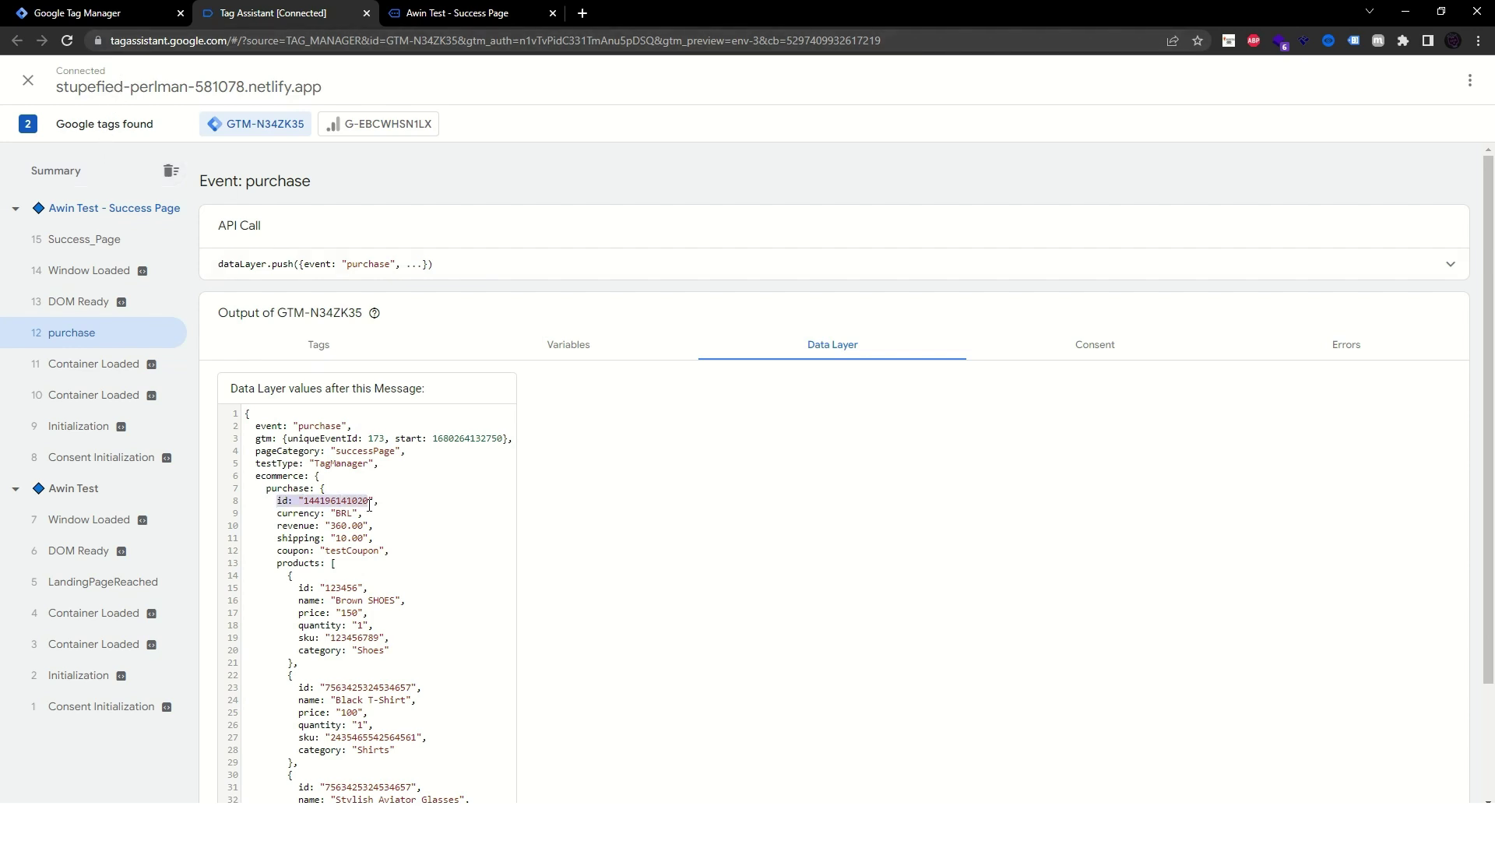
pyautogui.moveTo(279, 528); pyautogui.dragTo(376, 528)
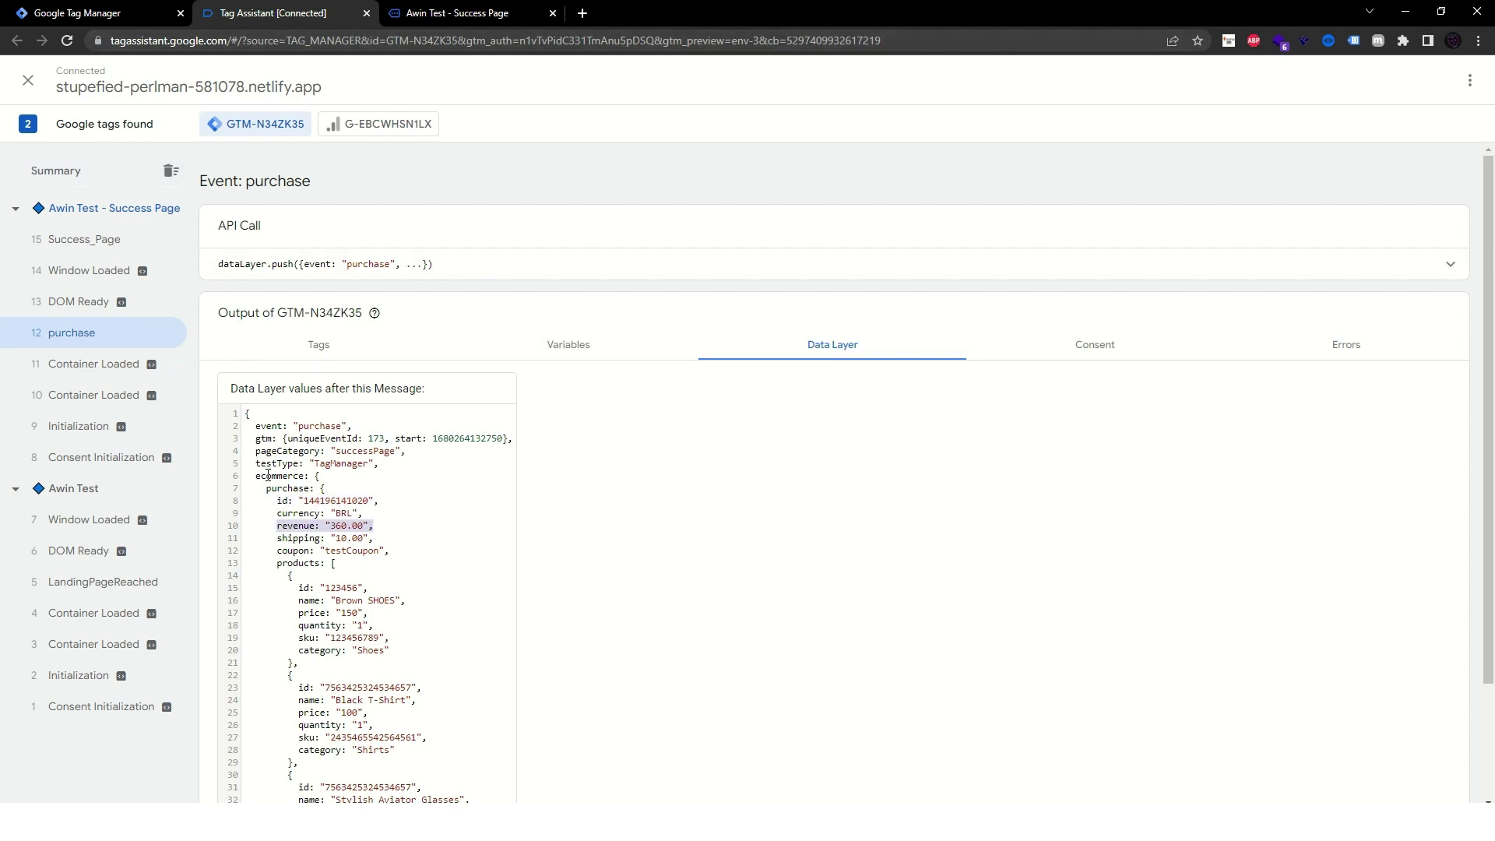
pyautogui.moveTo(257, 472); pyautogui.dragTo(327, 488)
pyautogui.click(379, 475)
pyautogui.scroll(-2, 390, 437)
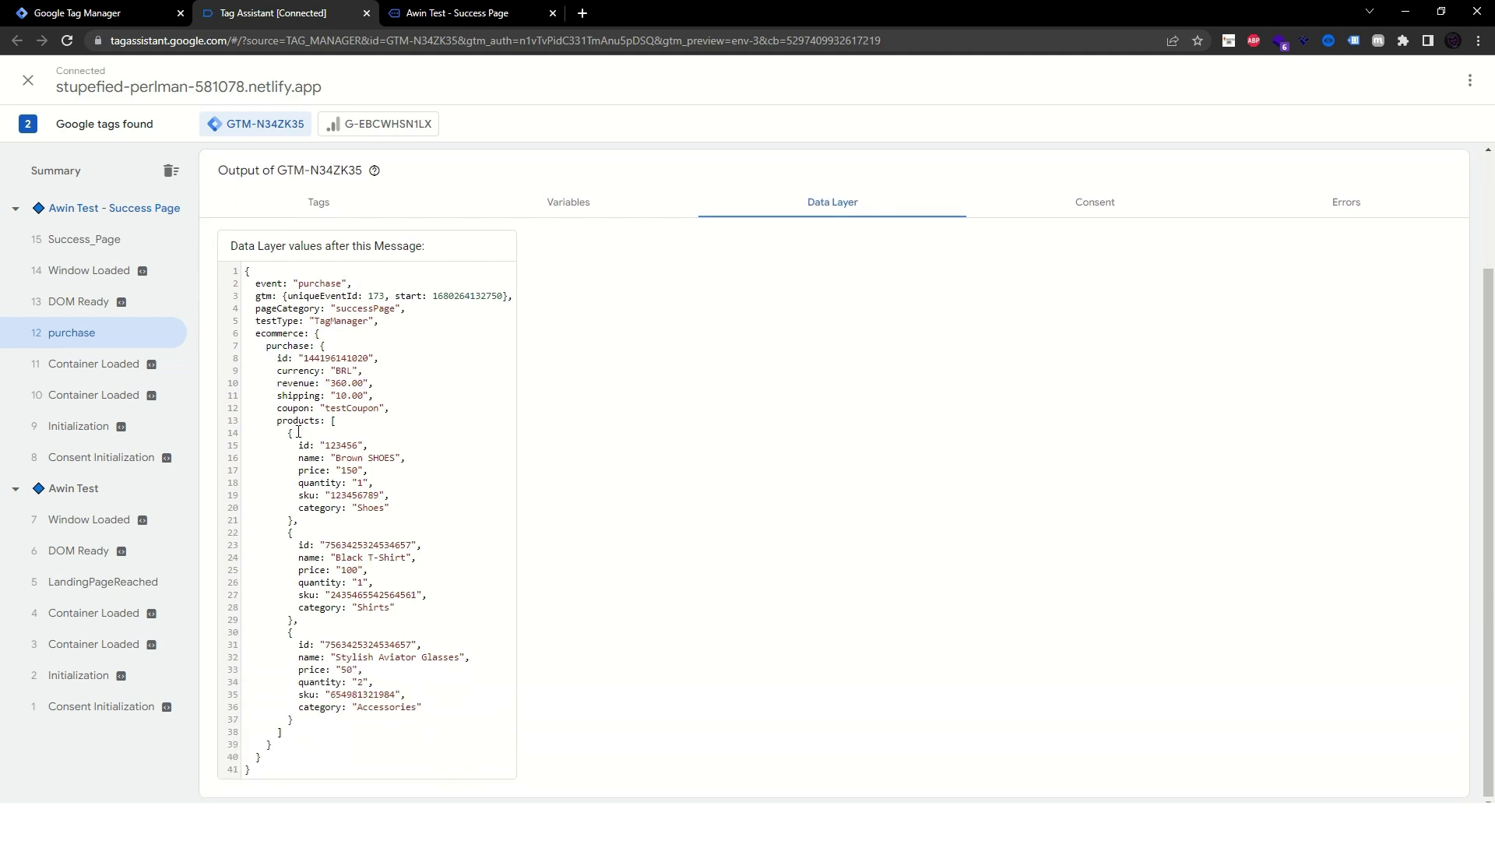
pyautogui.moveTo(276, 426); pyautogui.dragTo(299, 728)
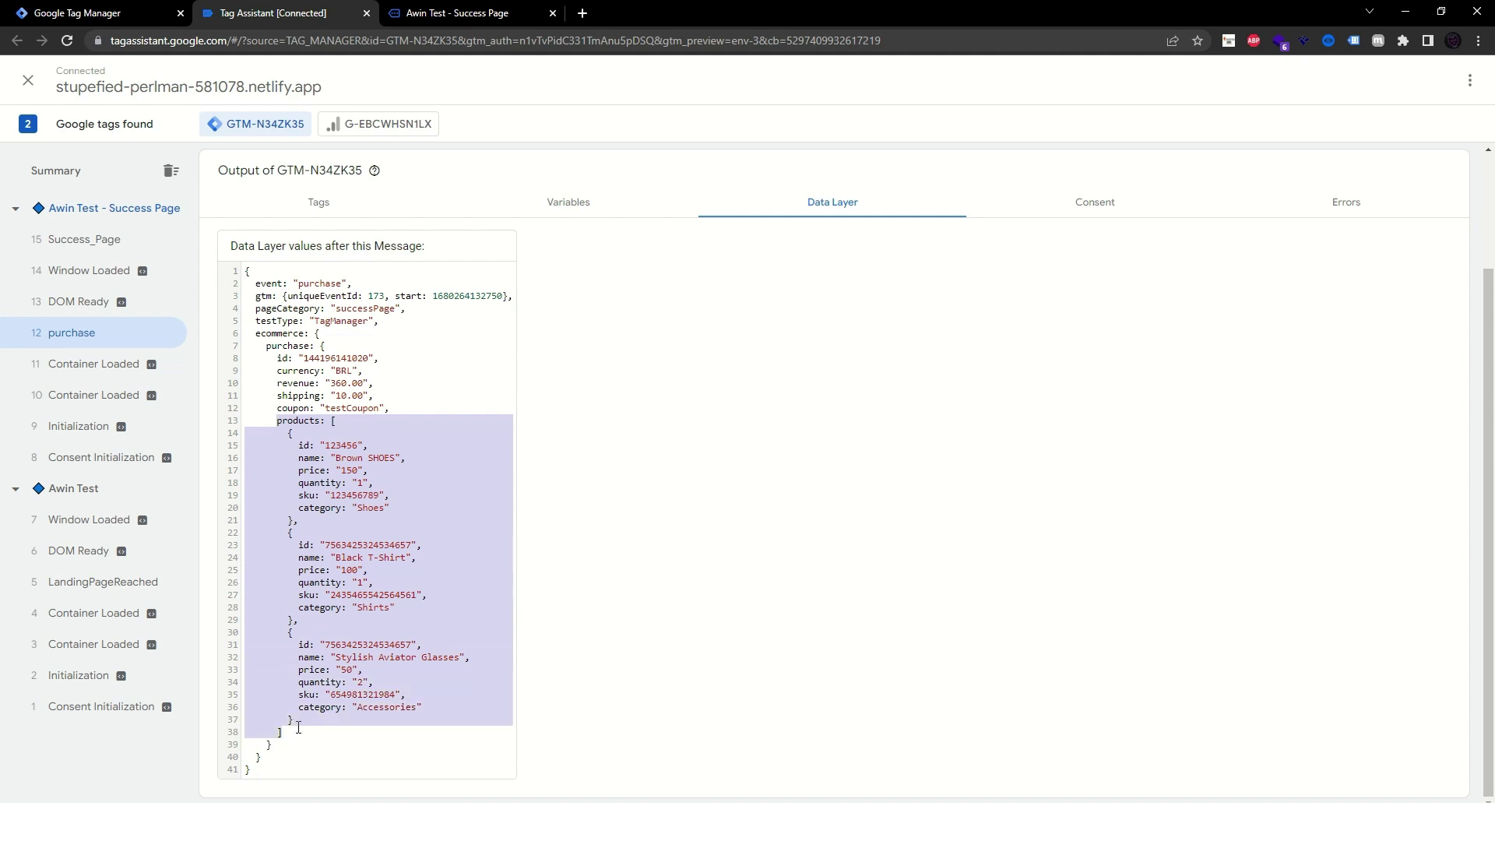
pyautogui.click(514, 586)
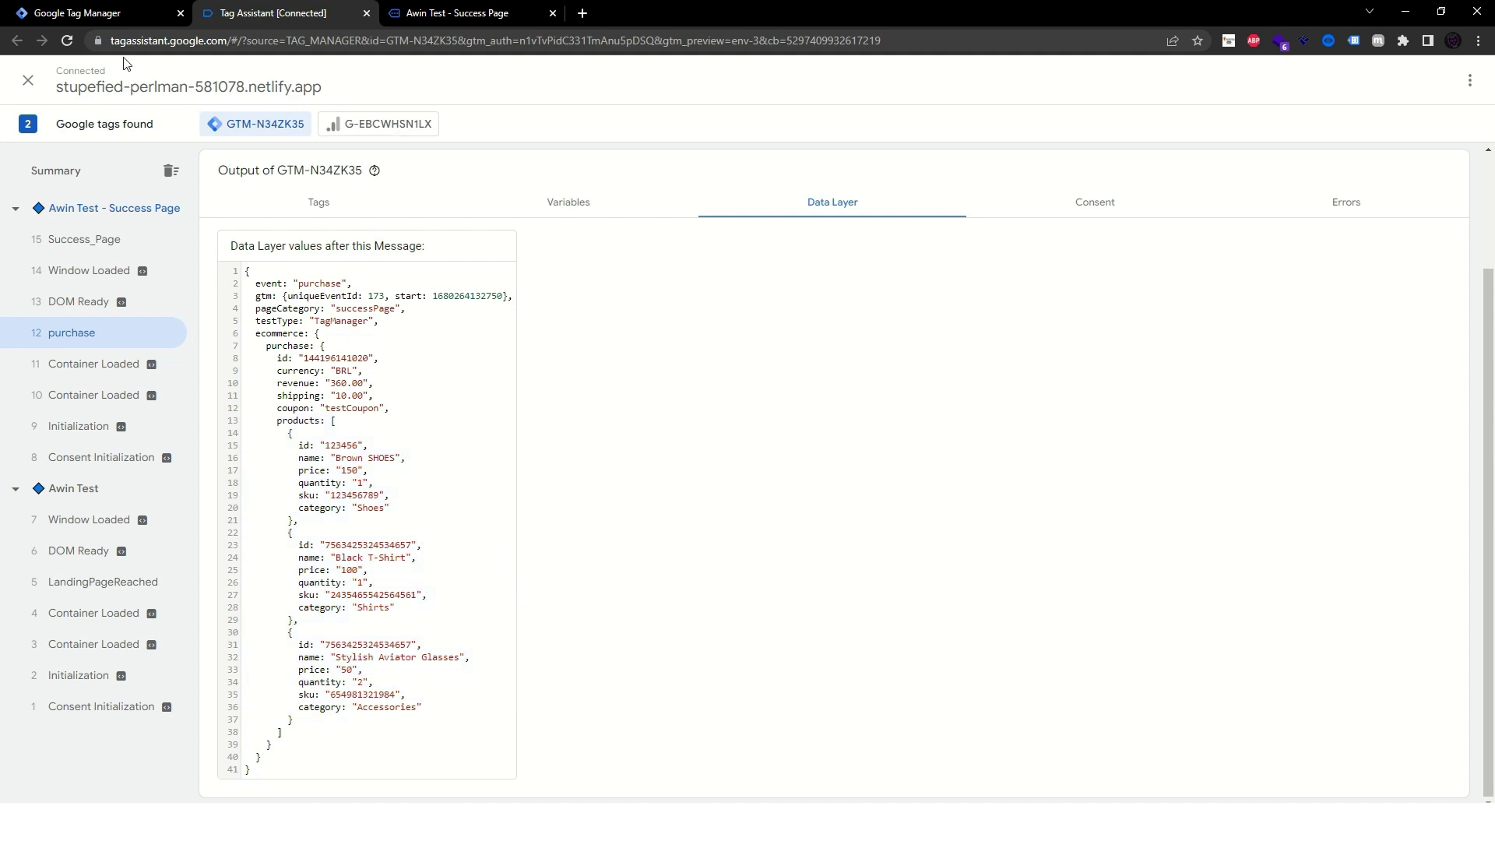
# Switch to the Google Tag Manager workspace and create a new folder named Awin
pyautogui.click(111, 15)
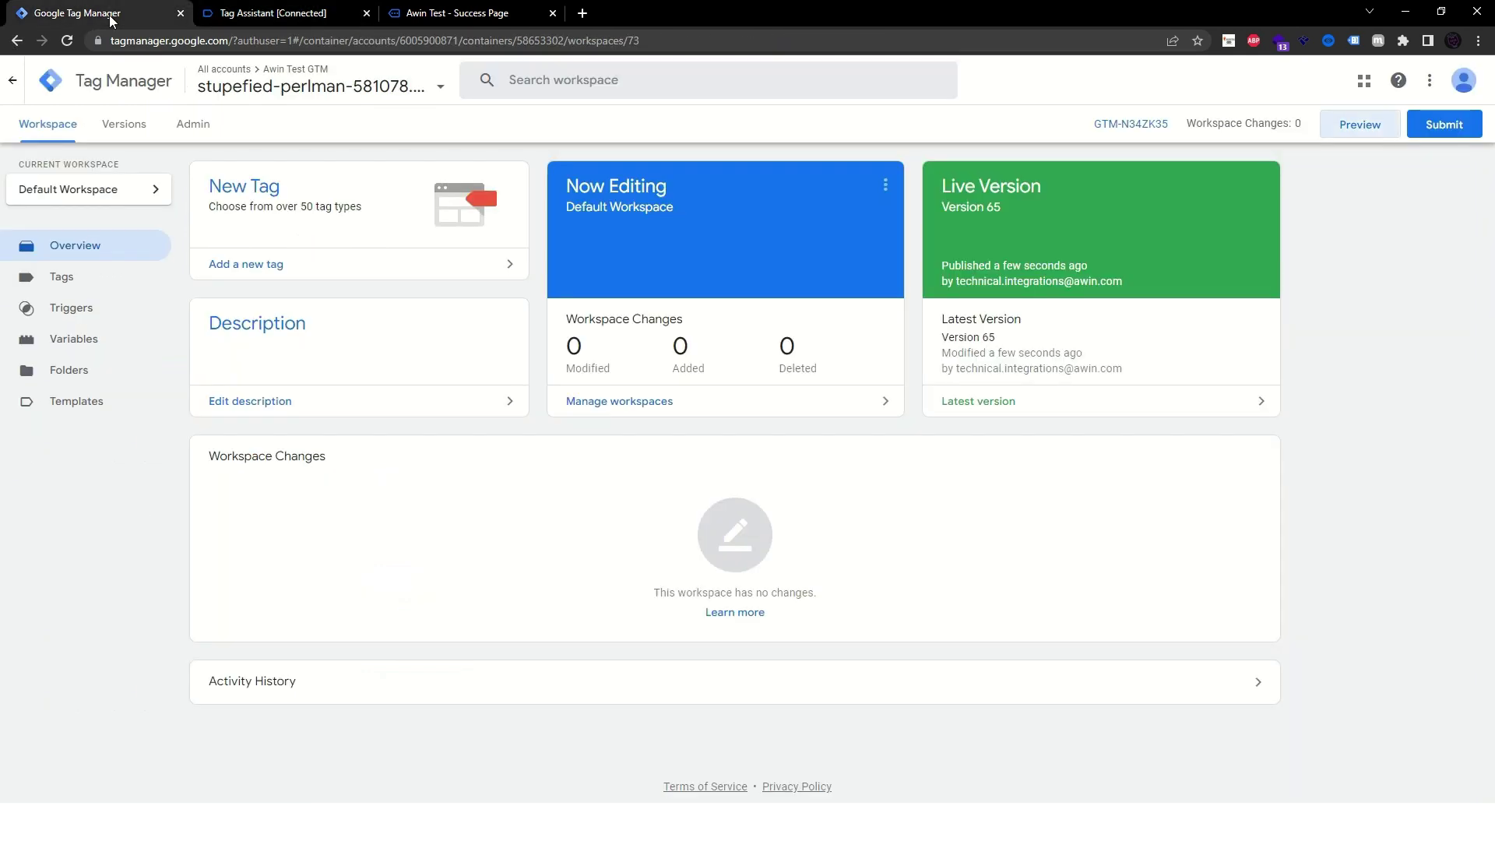
pyautogui.click(83, 385)
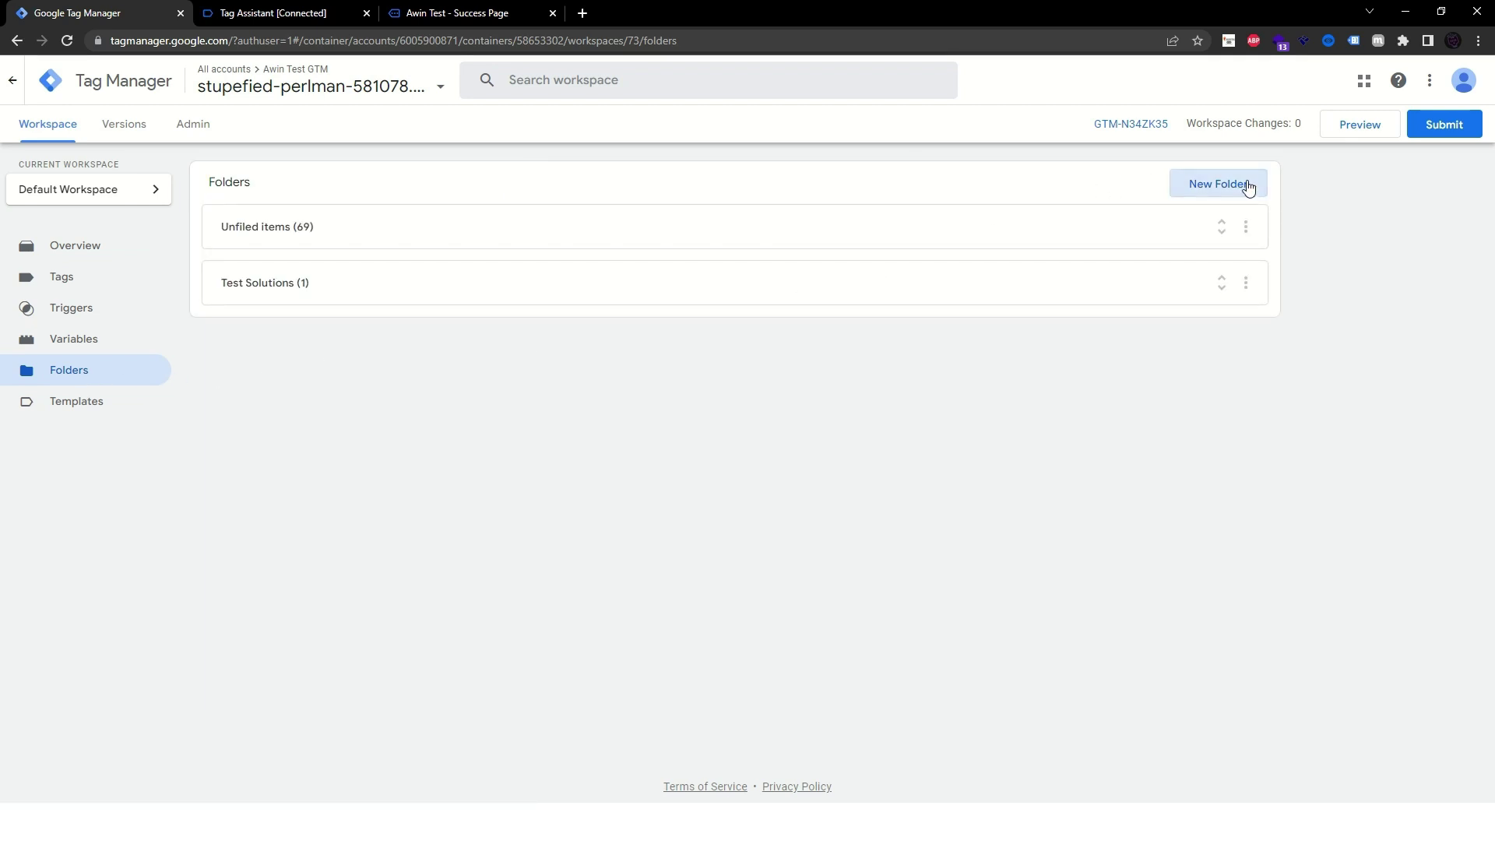
pyautogui.click(1246, 185)
pyautogui.write('Awin')
pyautogui.press('Return')
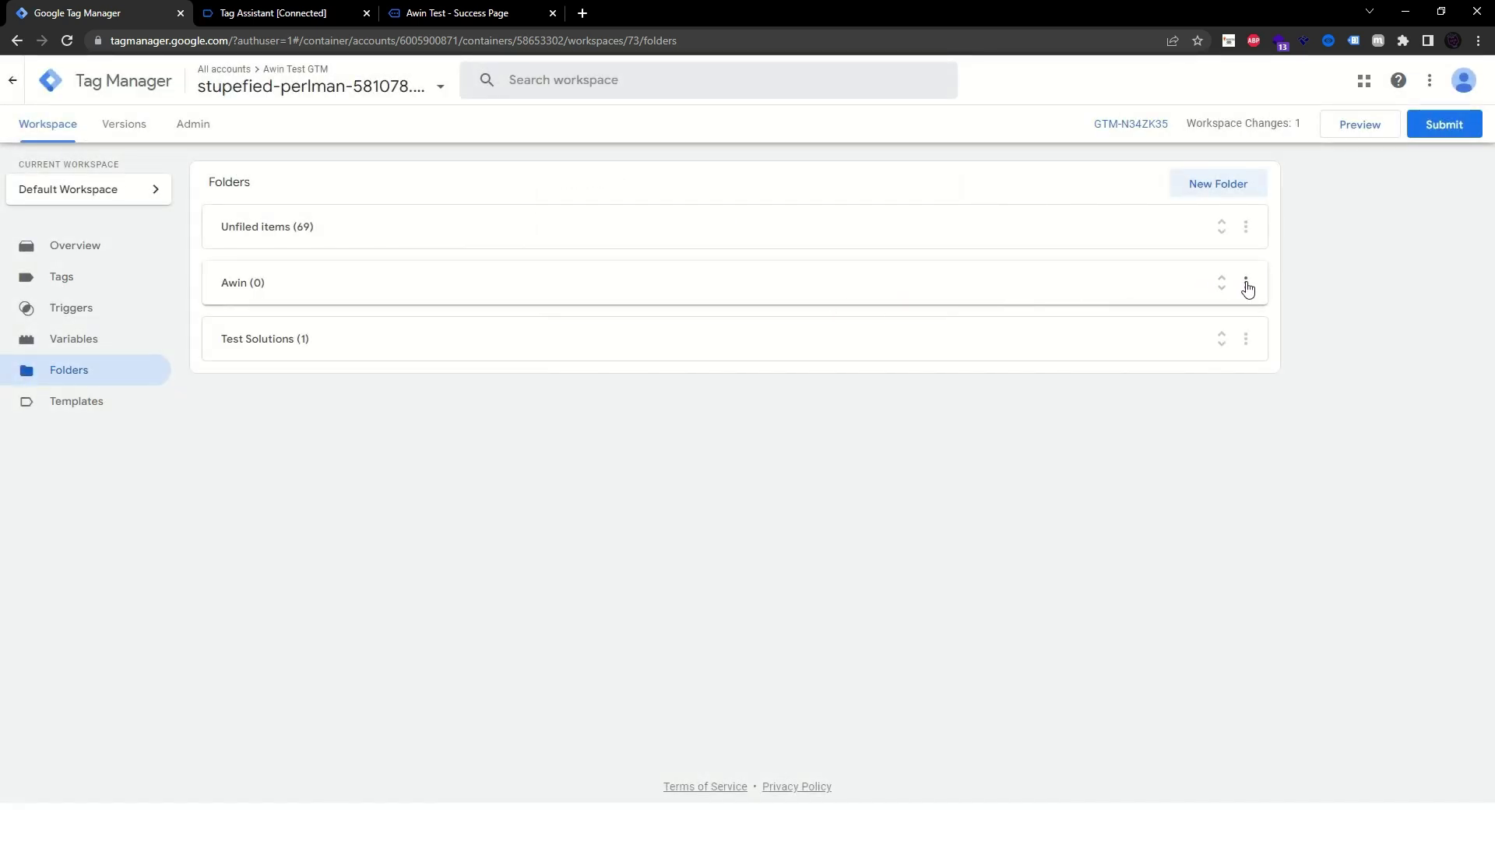
# Add a Data Layer Variable named "Awin - Transaction ID" in the Awin folder
pyautogui.click(1246, 283)
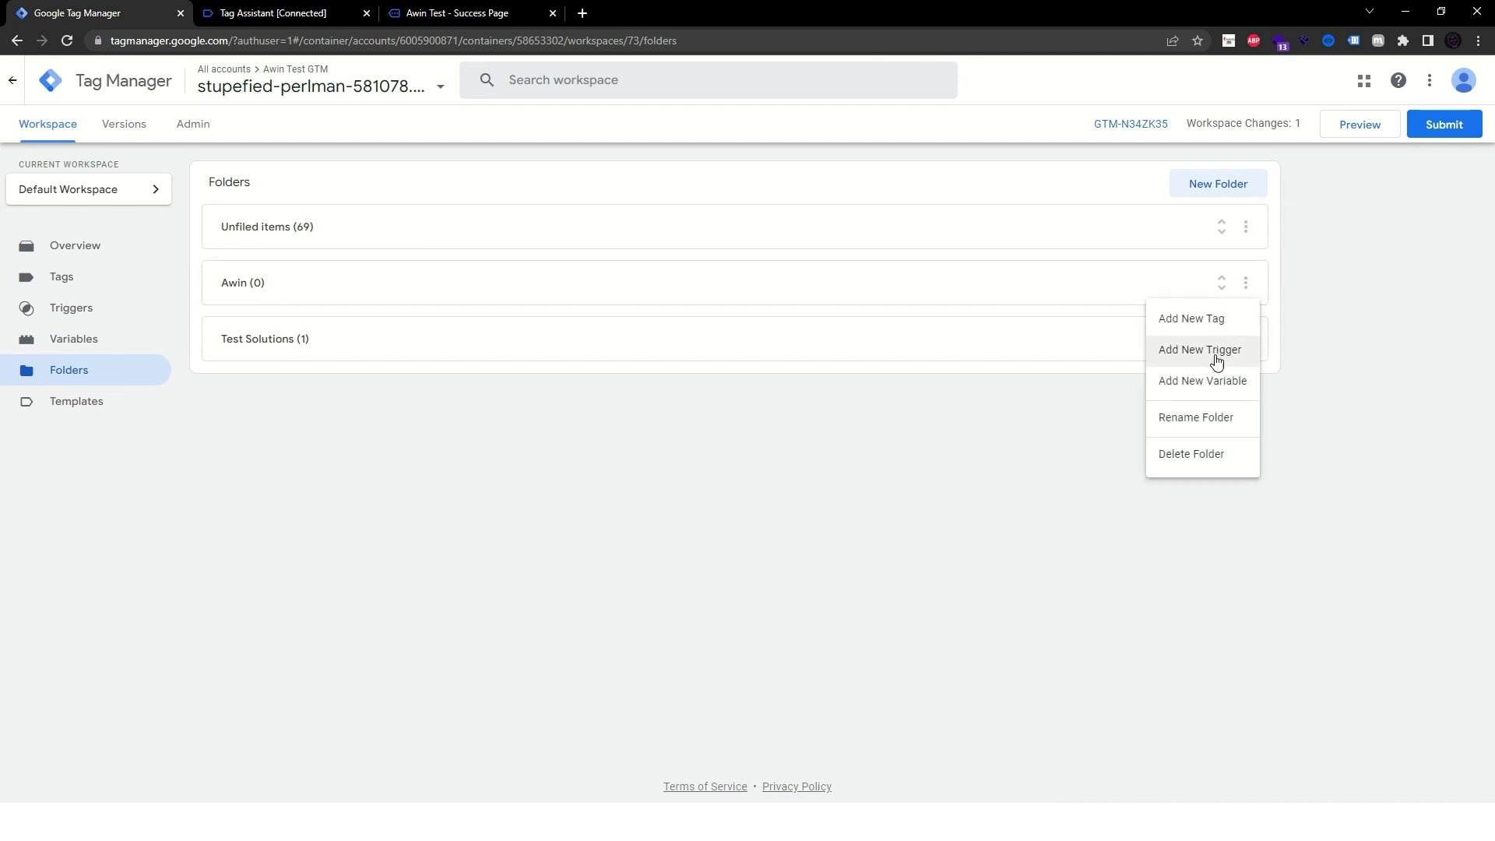
pyautogui.click(1208, 380)
pyautogui.tripleClick(502, 81)
pyautogui.write('Awin -')
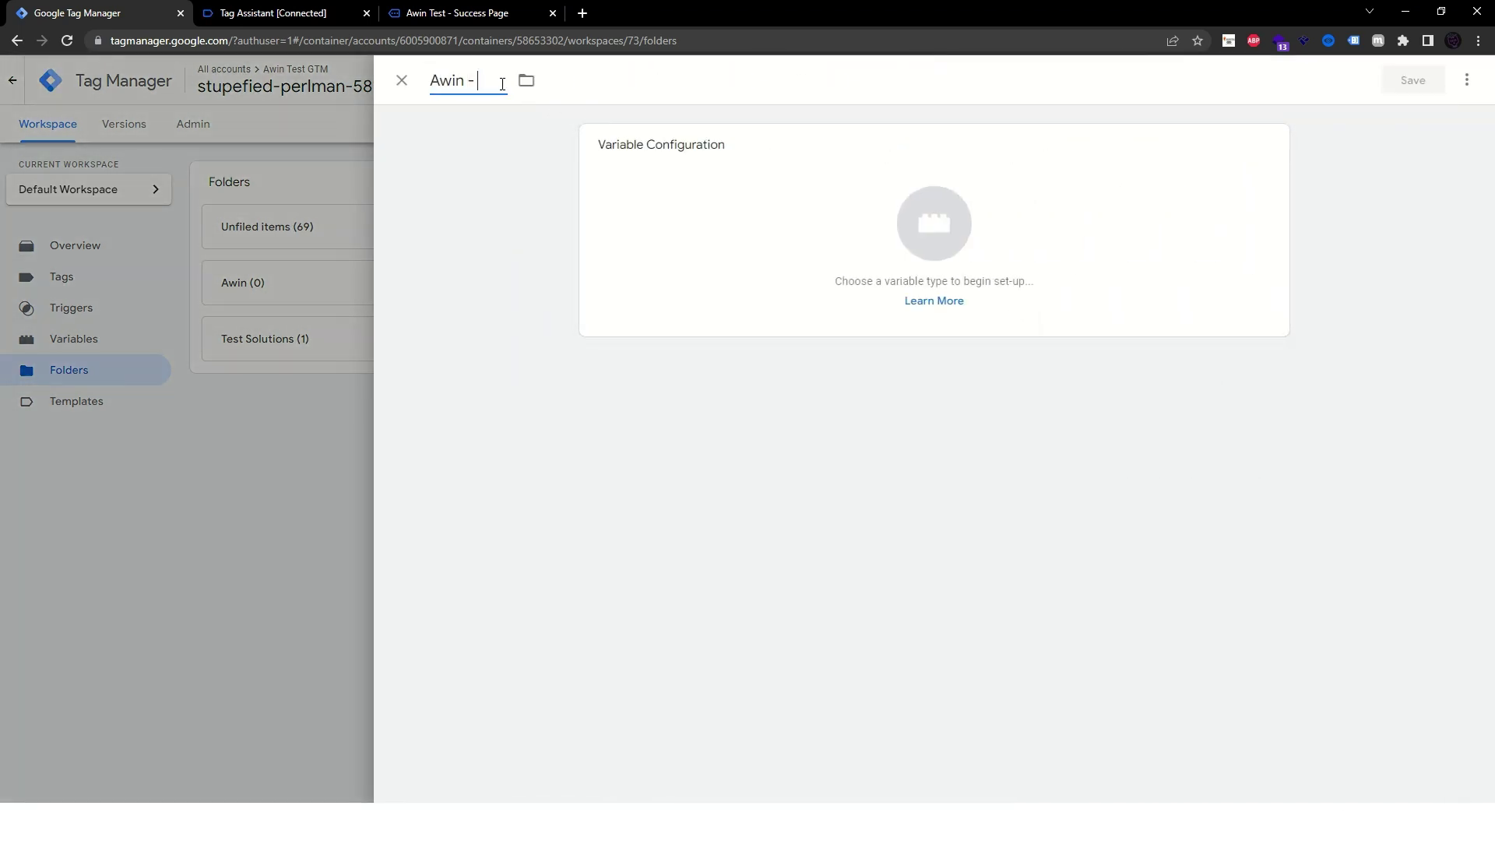
pyautogui.write(' Transaction ID')
pyautogui.click(778, 233)
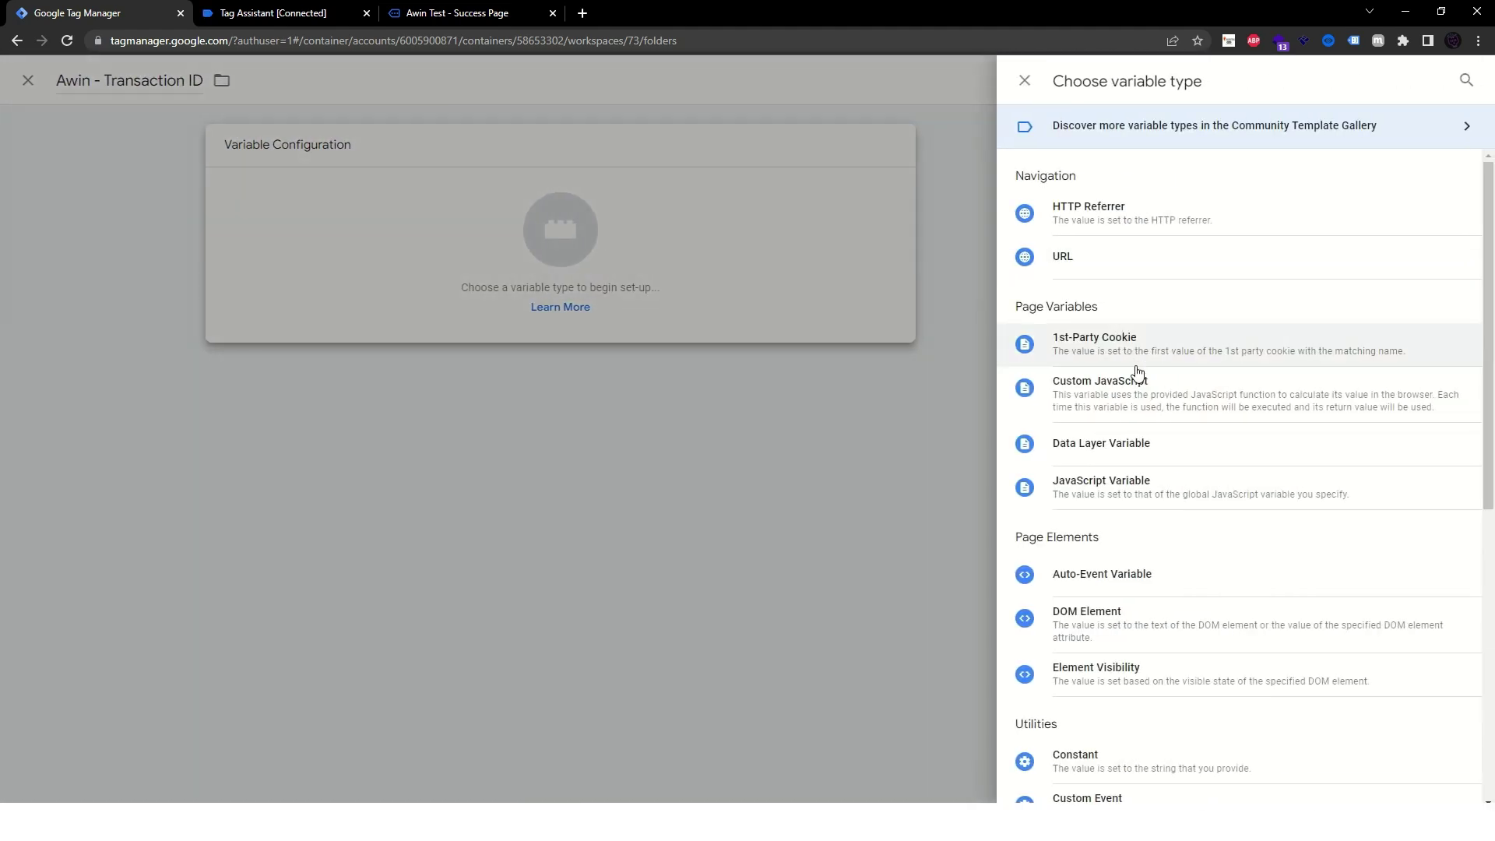
pyautogui.click(1147, 467)
# Check the id path in the purchase data layer, set the variable's data layer name to ecommerce.purchase.id, and save it
pyautogui.click(272, 13)
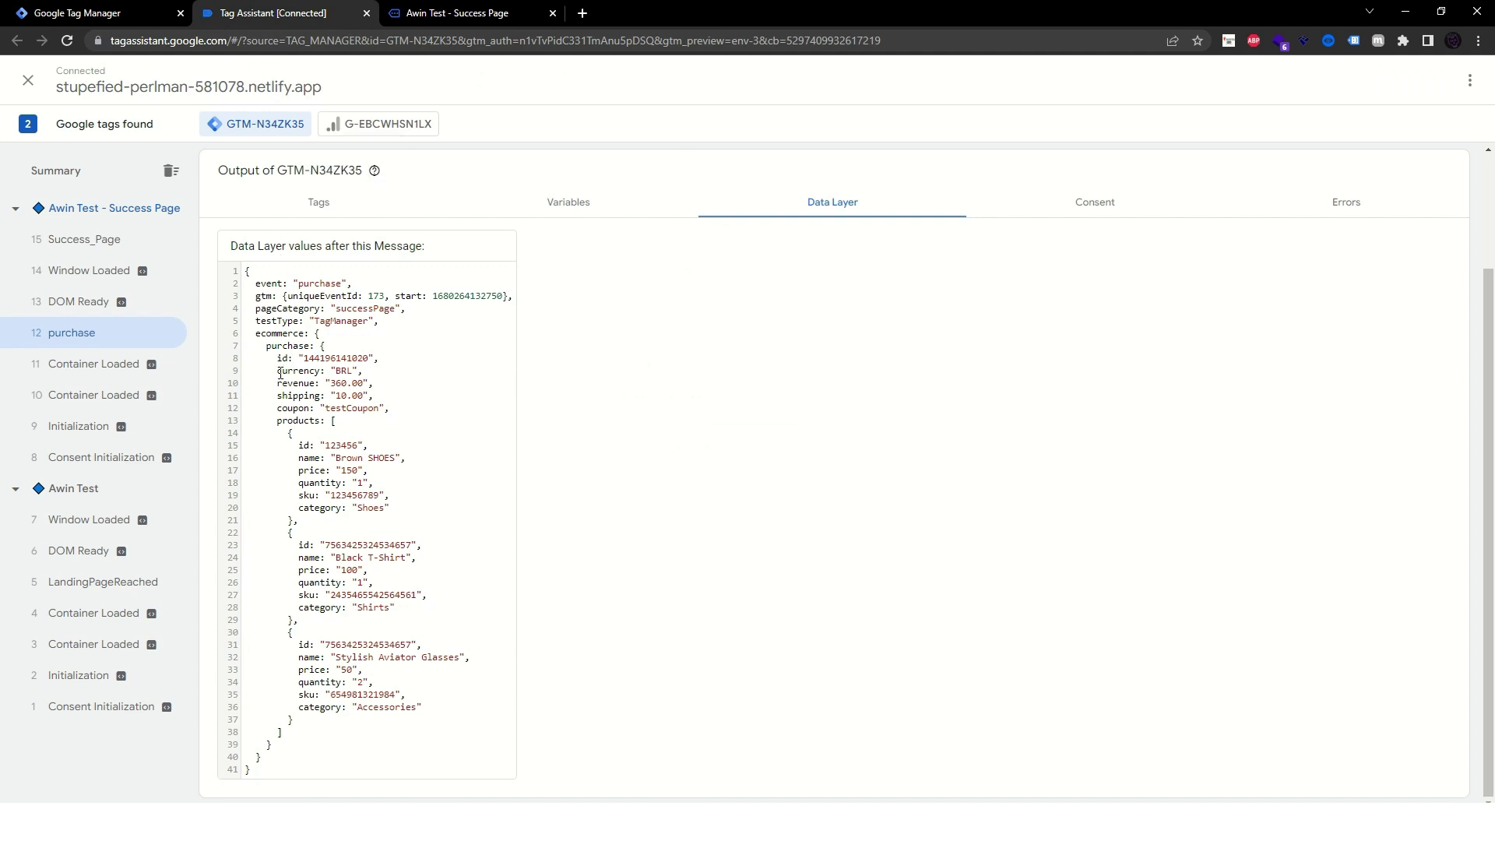
pyautogui.moveTo(252, 335); pyautogui.dragTo(320, 346)
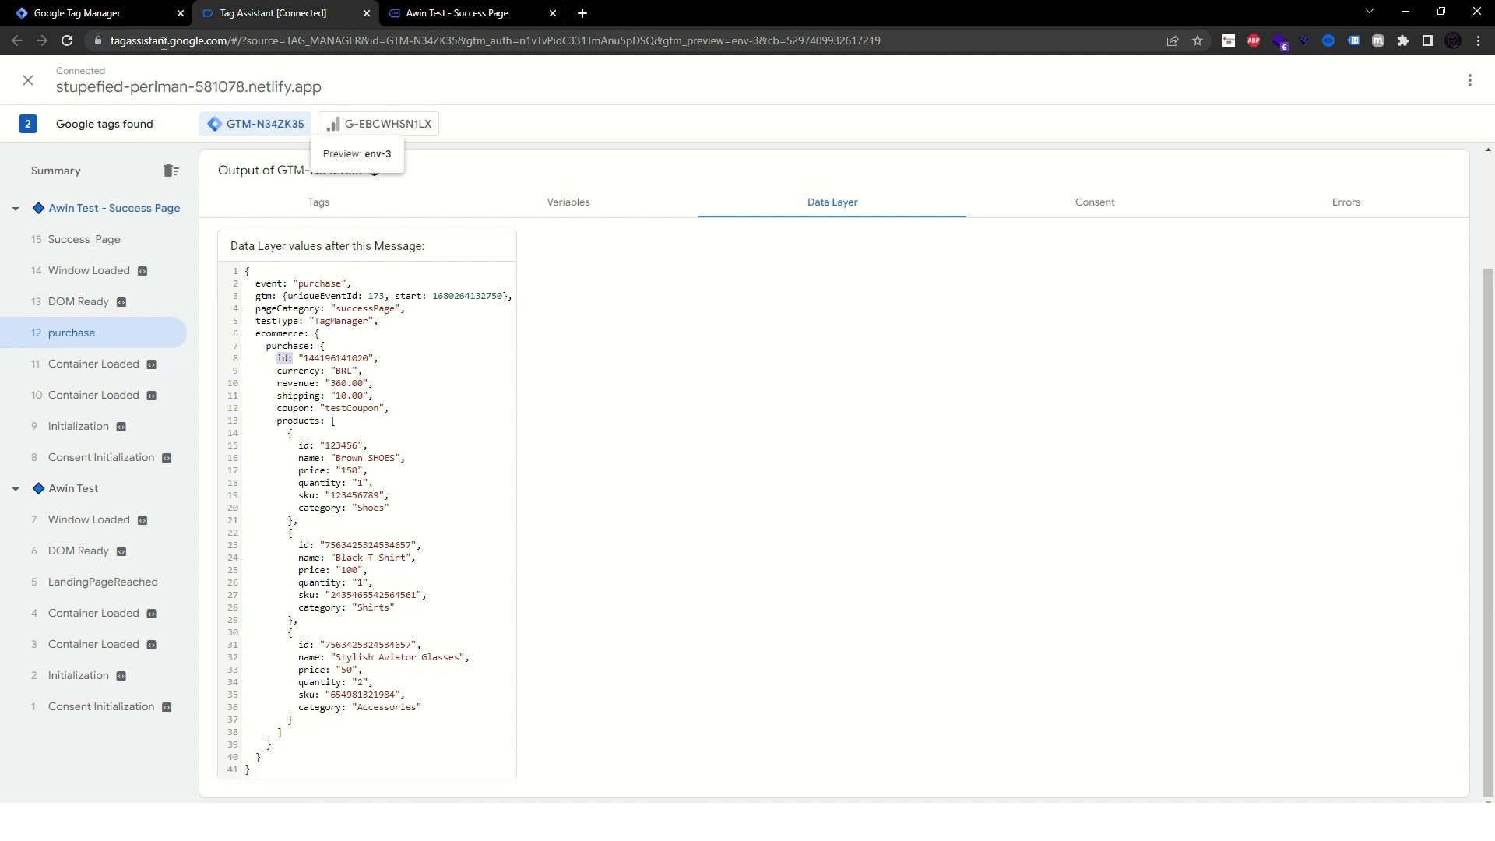
pyautogui.click(117, 13)
pyautogui.click(629, 297)
pyautogui.write('ecommerce.purchase.id')
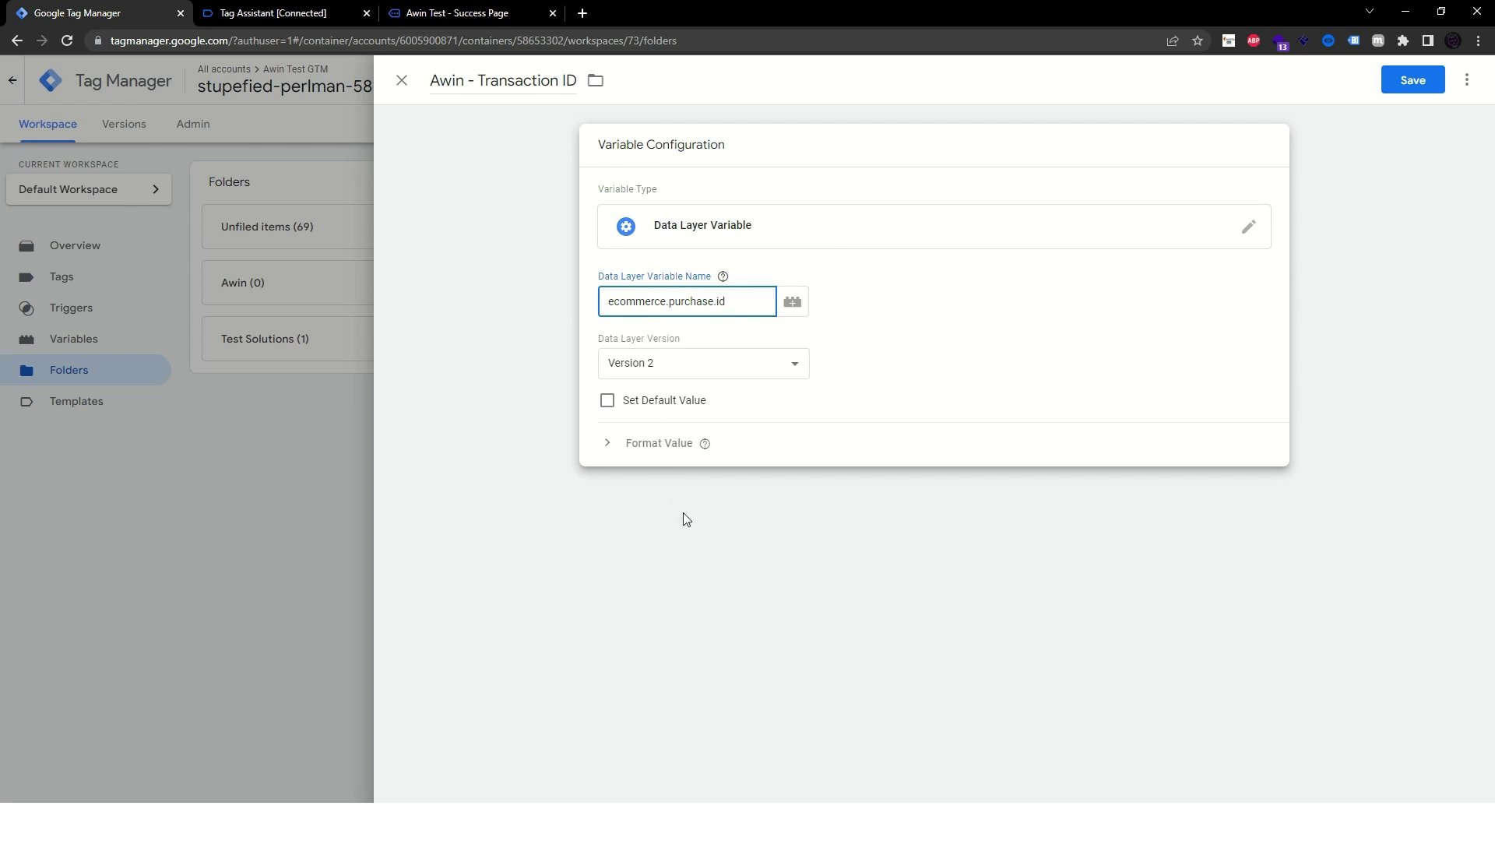
pyautogui.doubleClick(668, 304)
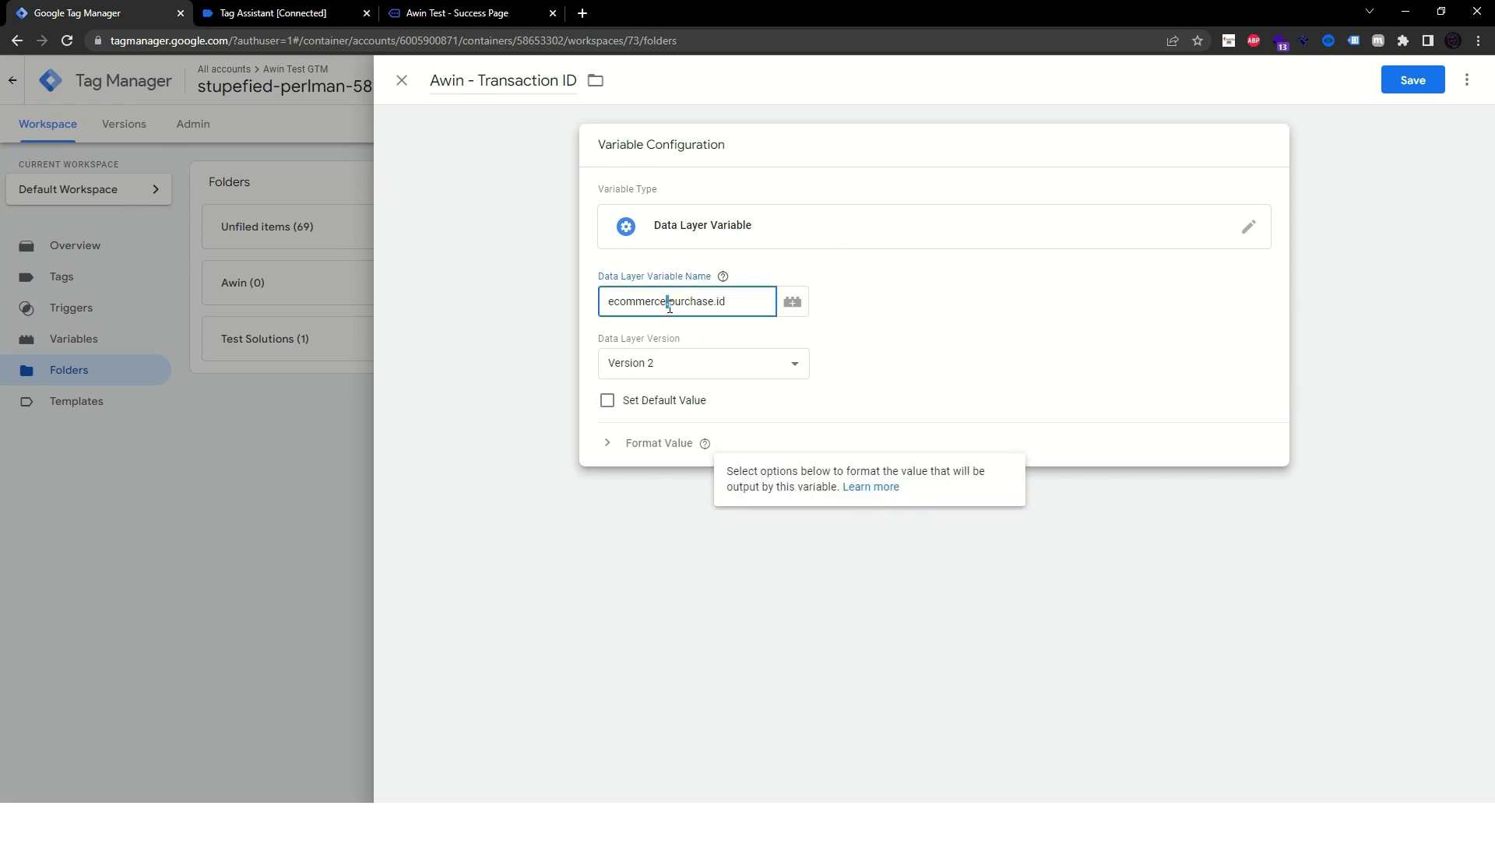
pyautogui.click(699, 539)
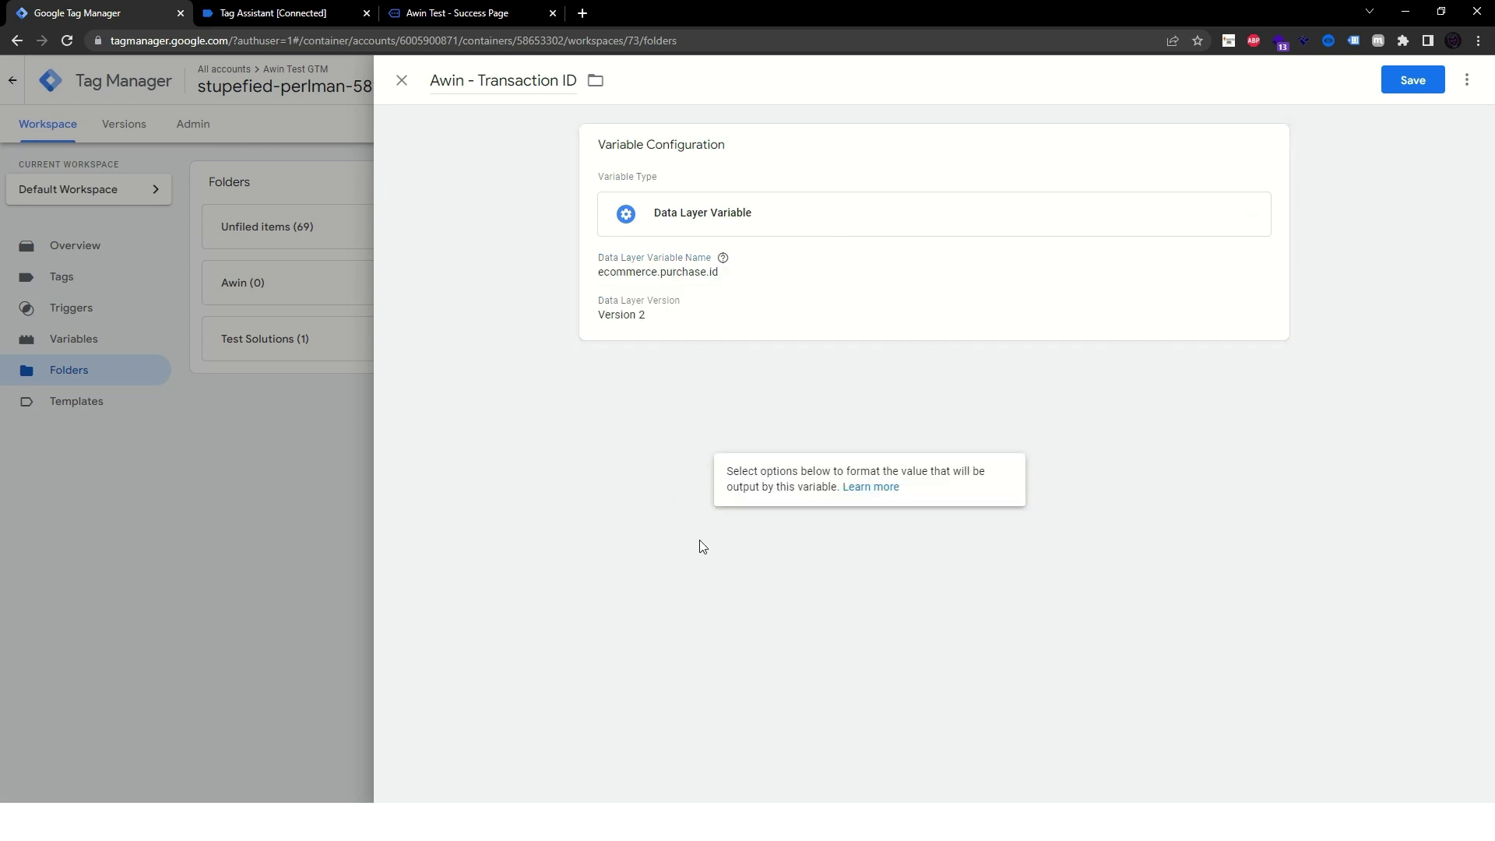
pyautogui.click(1397, 88)
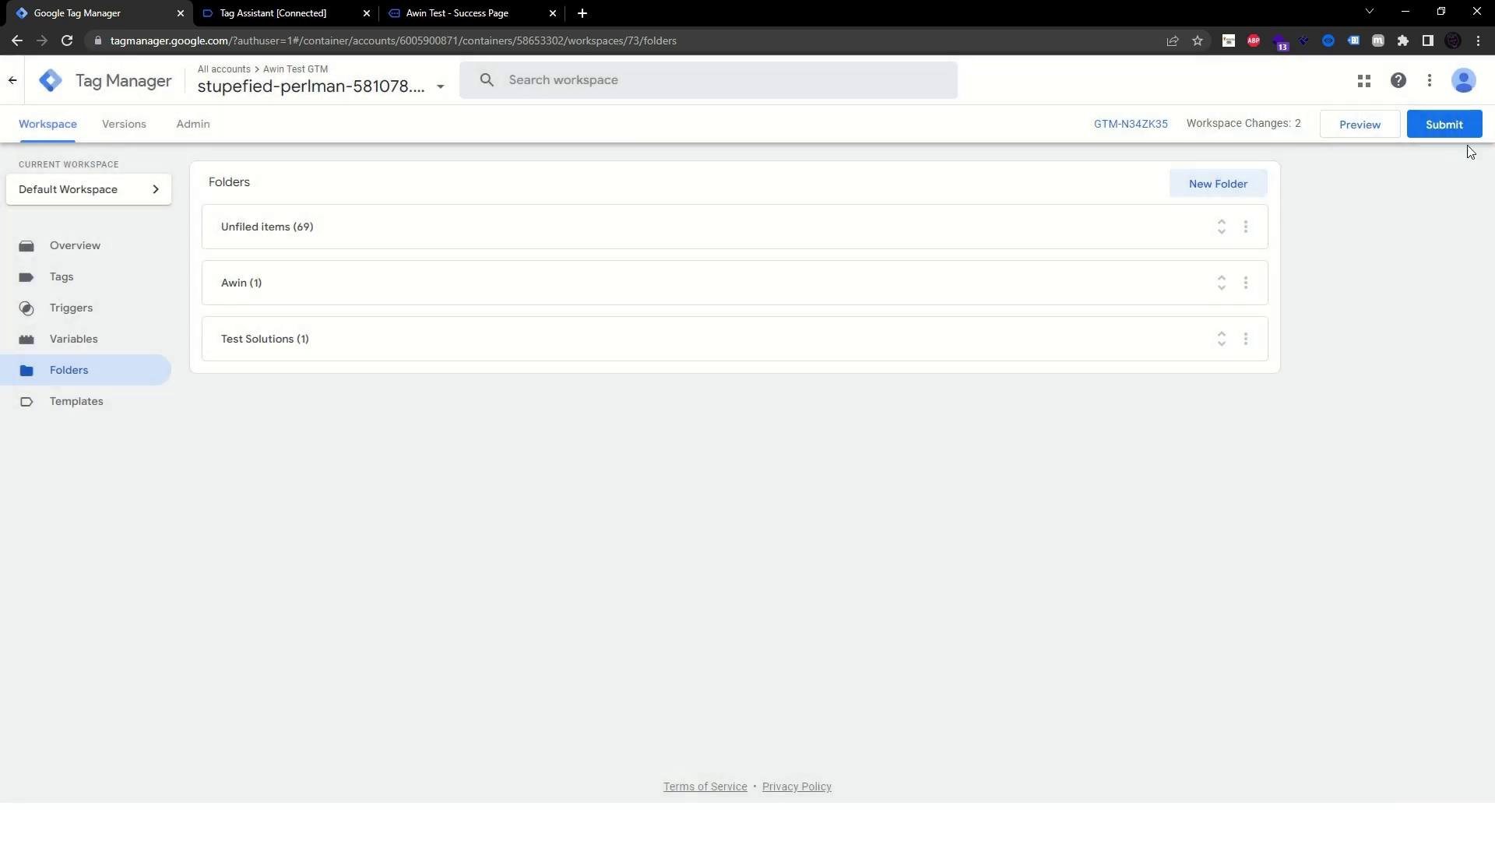
# Add a Data Layer Variable named "Awin - Transaction Revenue" to the Awin folder with data layer name ecommerce.purchase.revenue, and save it
pyautogui.click(1246, 283)
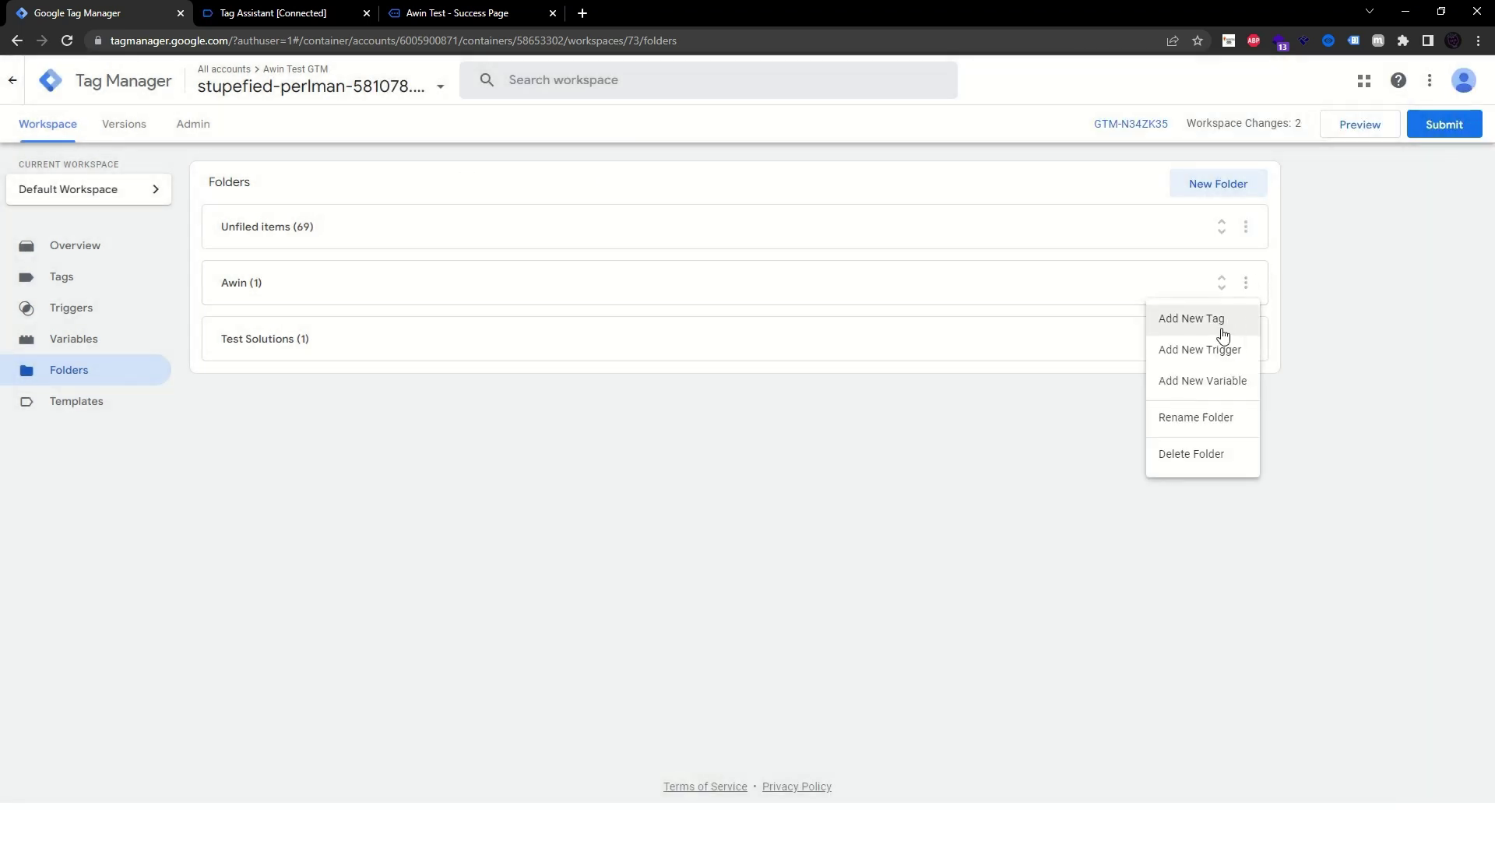
pyautogui.click(1218, 382)
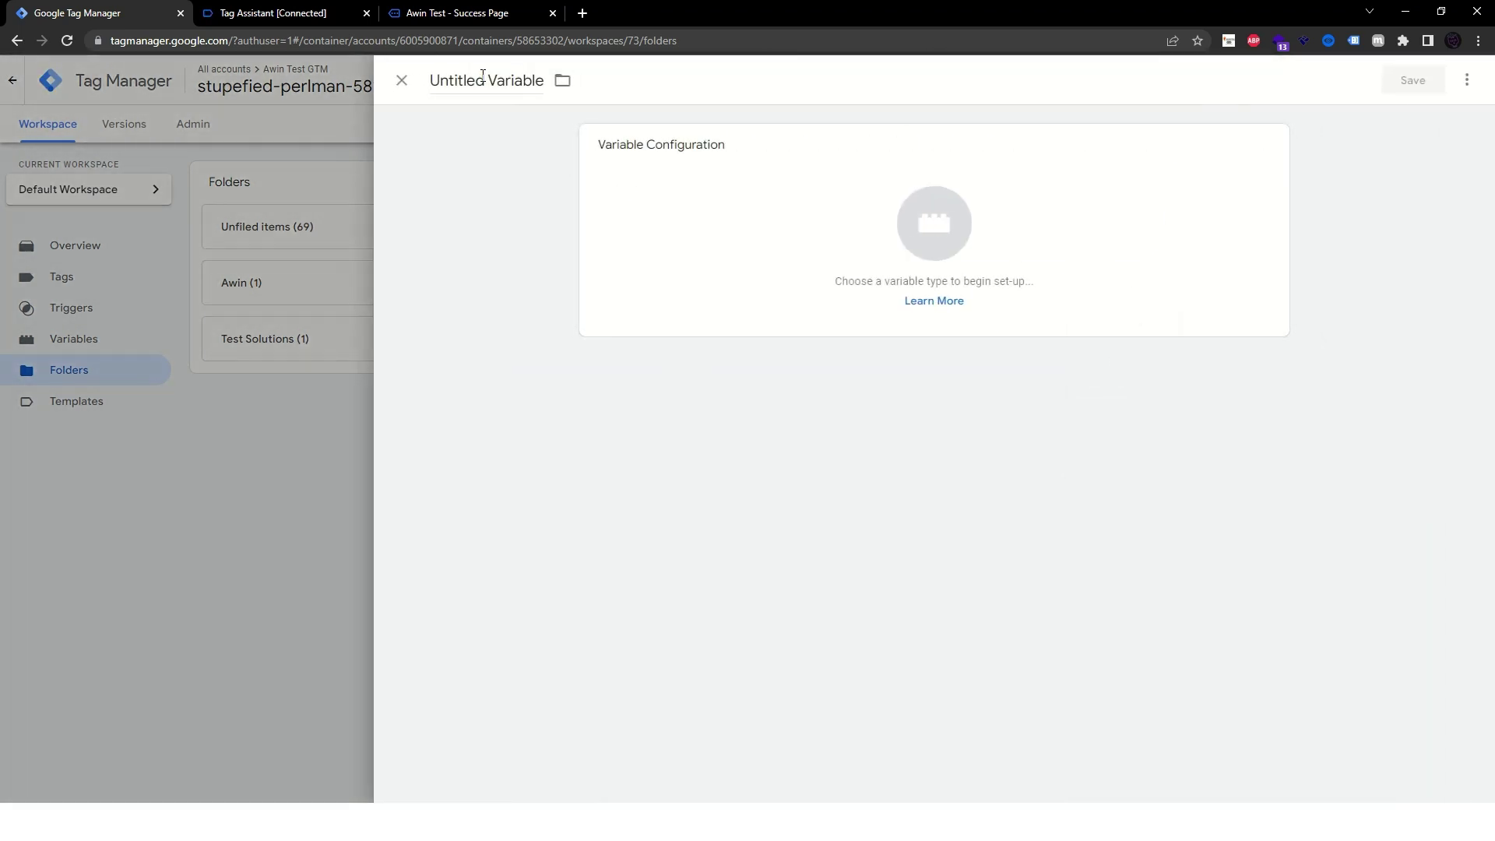
pyautogui.click(482, 78)
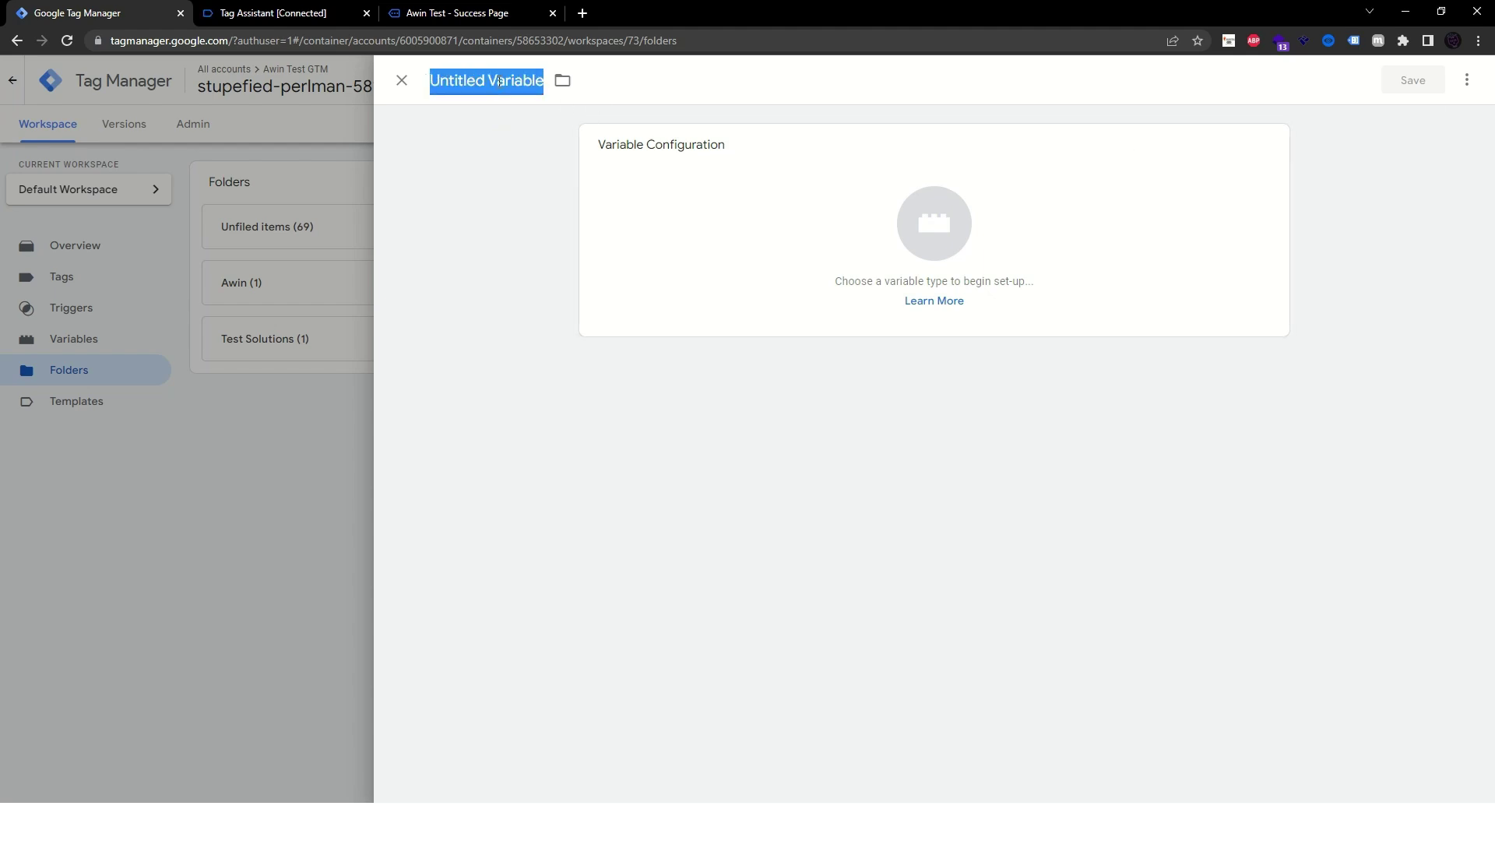
pyautogui.write('Awin - Transaction Revenue')
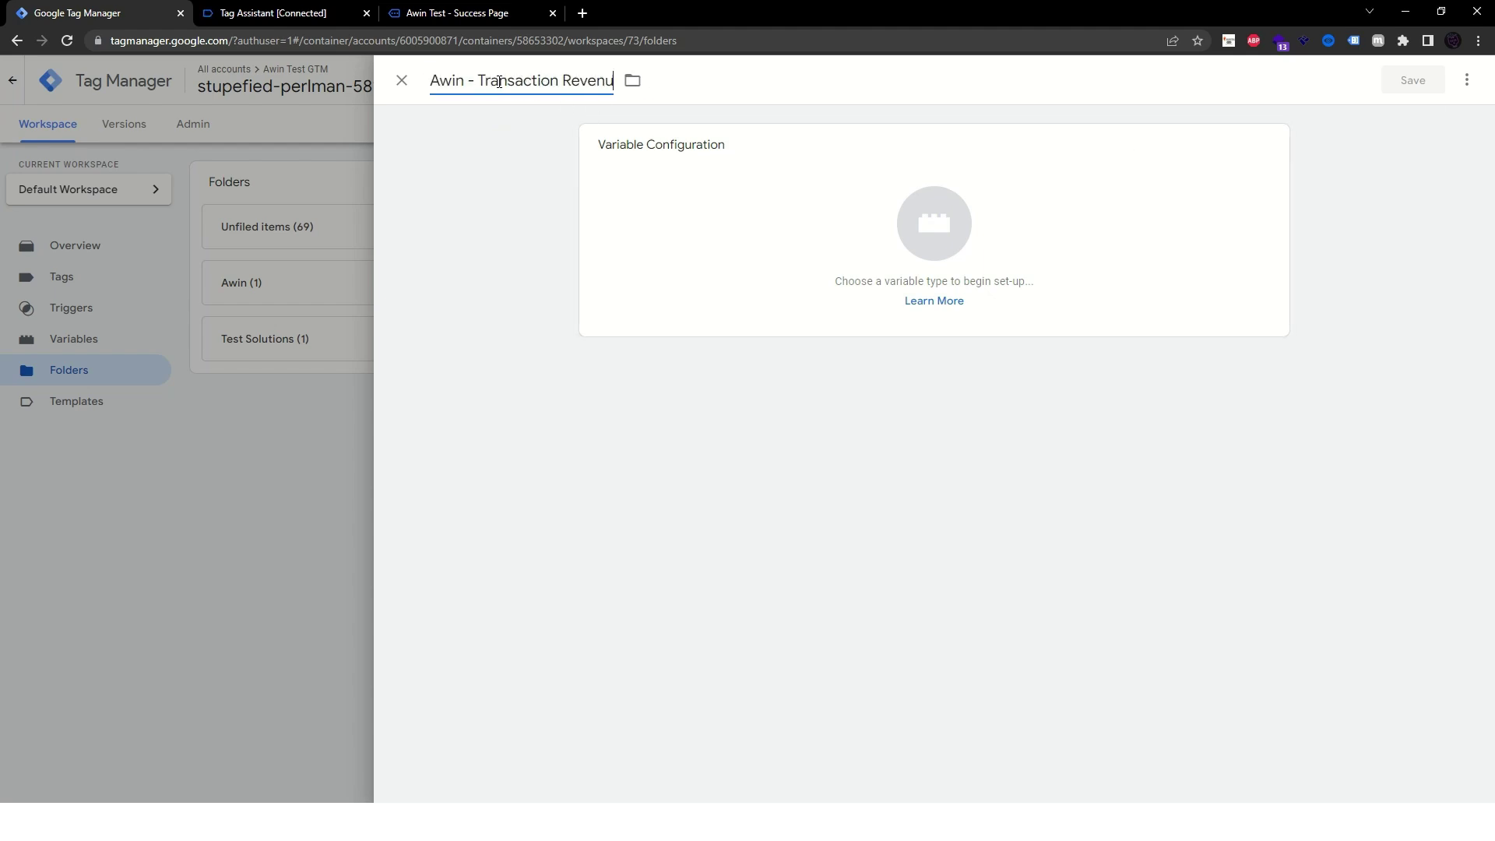
pyautogui.click(899, 288)
pyautogui.click(1101, 443)
pyautogui.click(688, 300)
pyautogui.write('ecommerce')
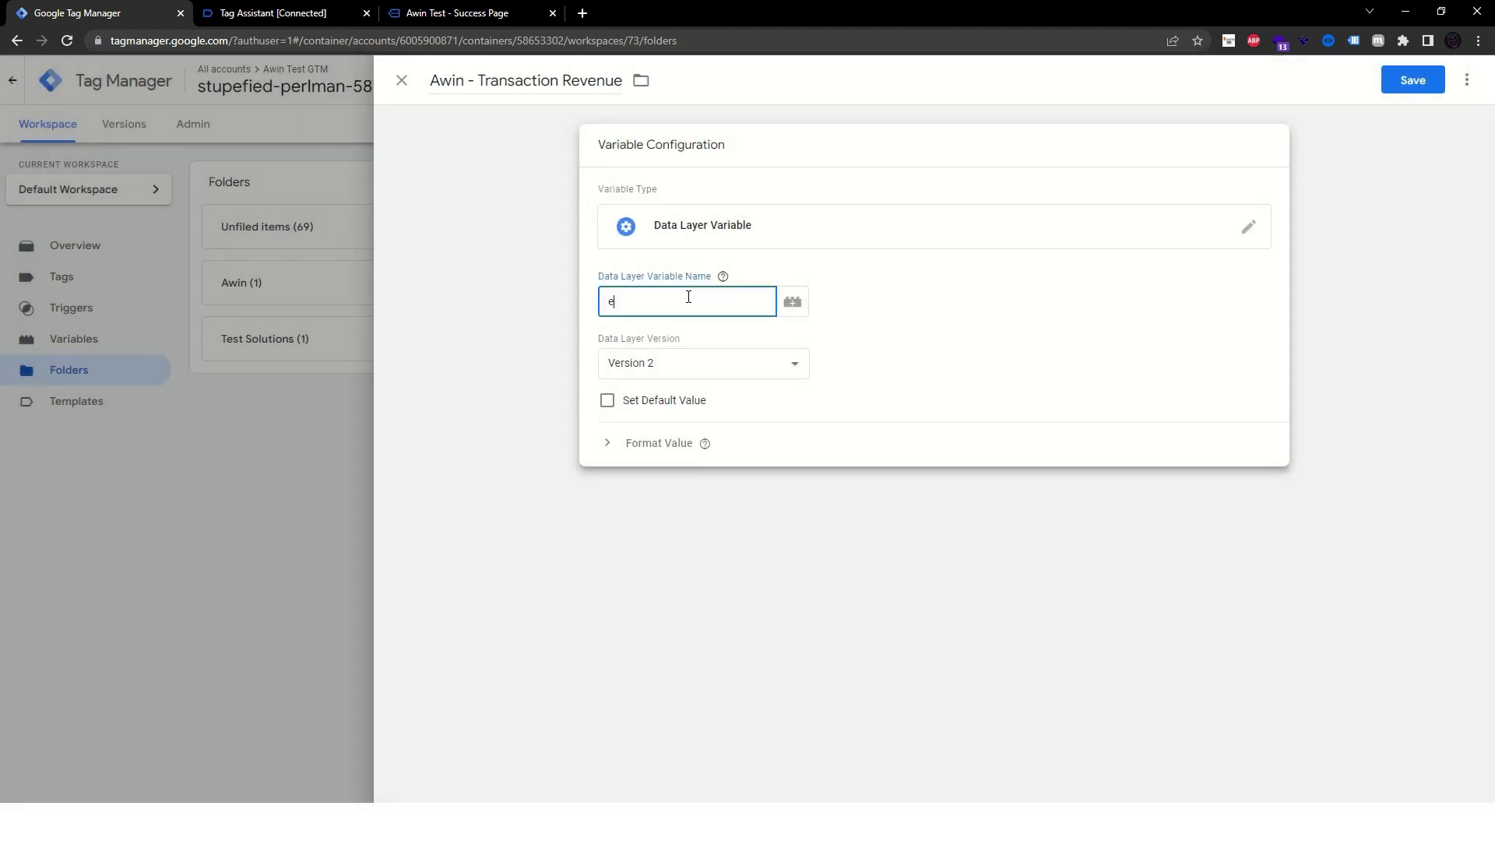
pyautogui.write('.purchase.revenue')
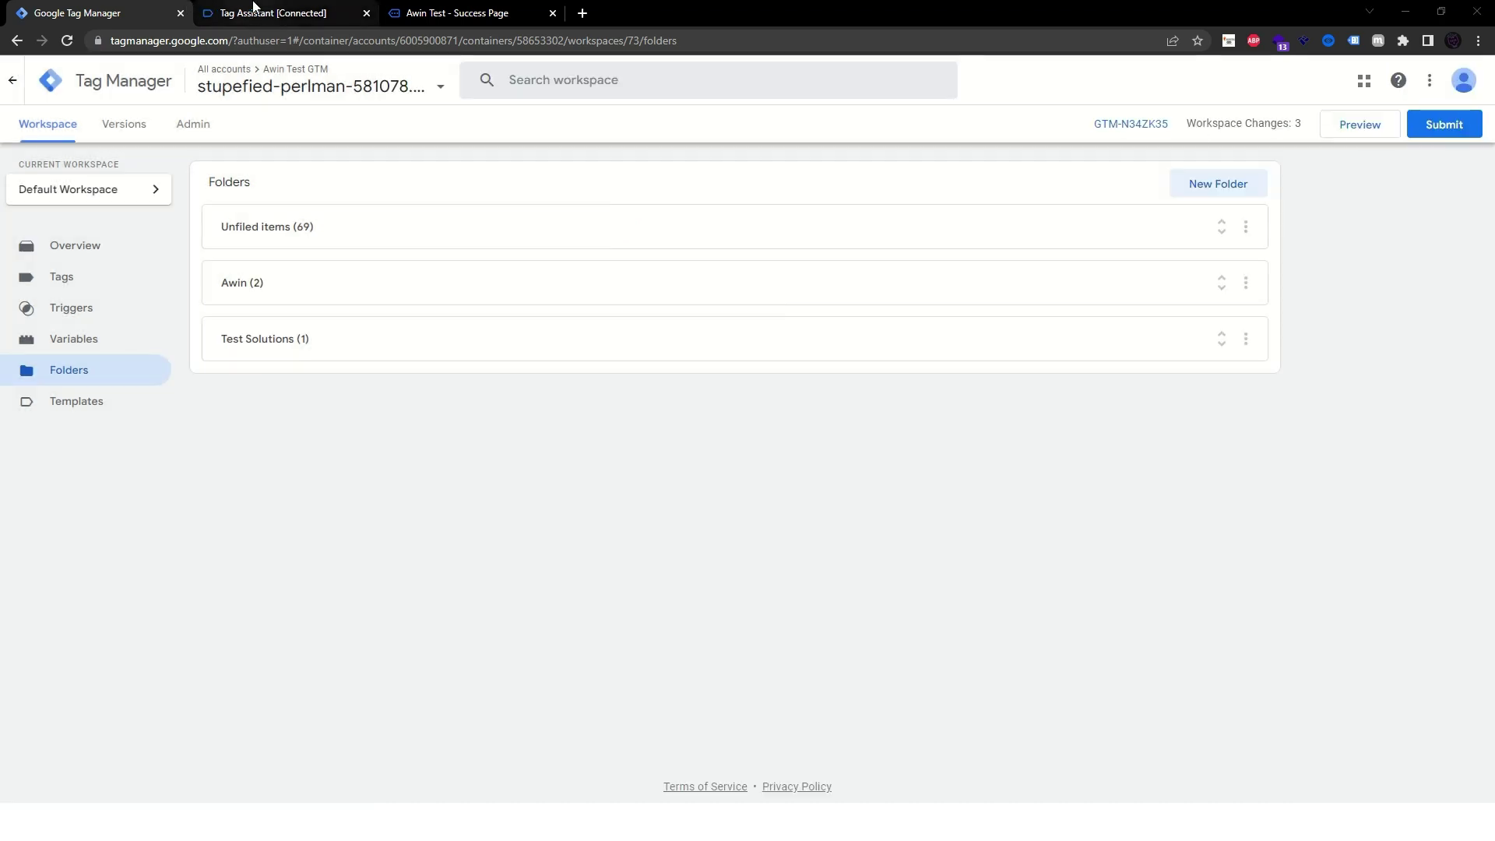
# Check the shipping field in the purchase data layer, then save a Data Layer Variable "Awin - Transaction Shipping" in the Awin folder for ecommerce.purchase.shipping
pyautogui.click(253, 6)
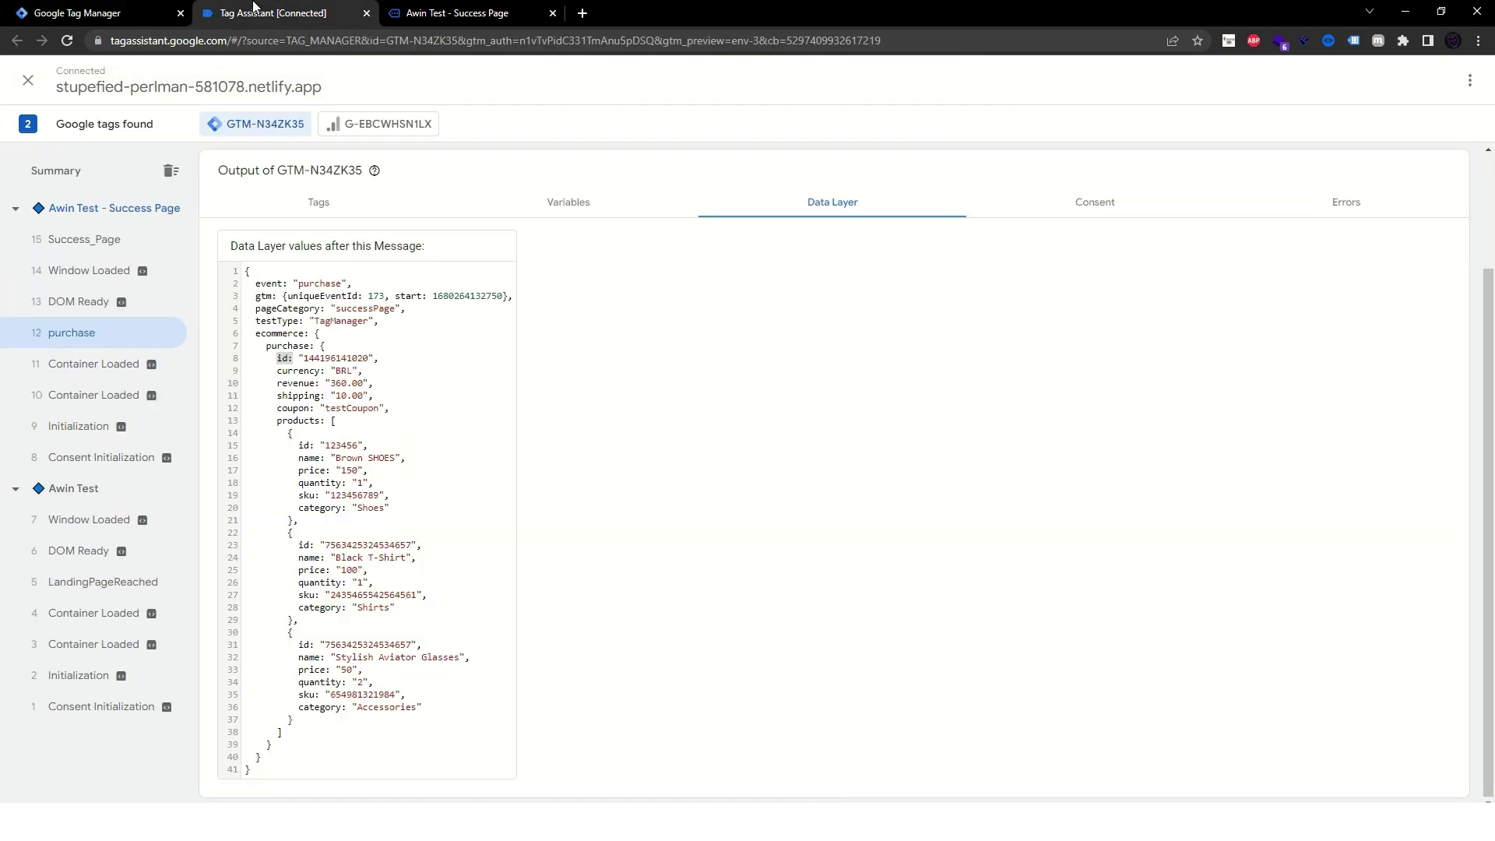
pyautogui.click(322, 383)
pyautogui.moveTo(281, 394); pyautogui.dragTo(391, 397)
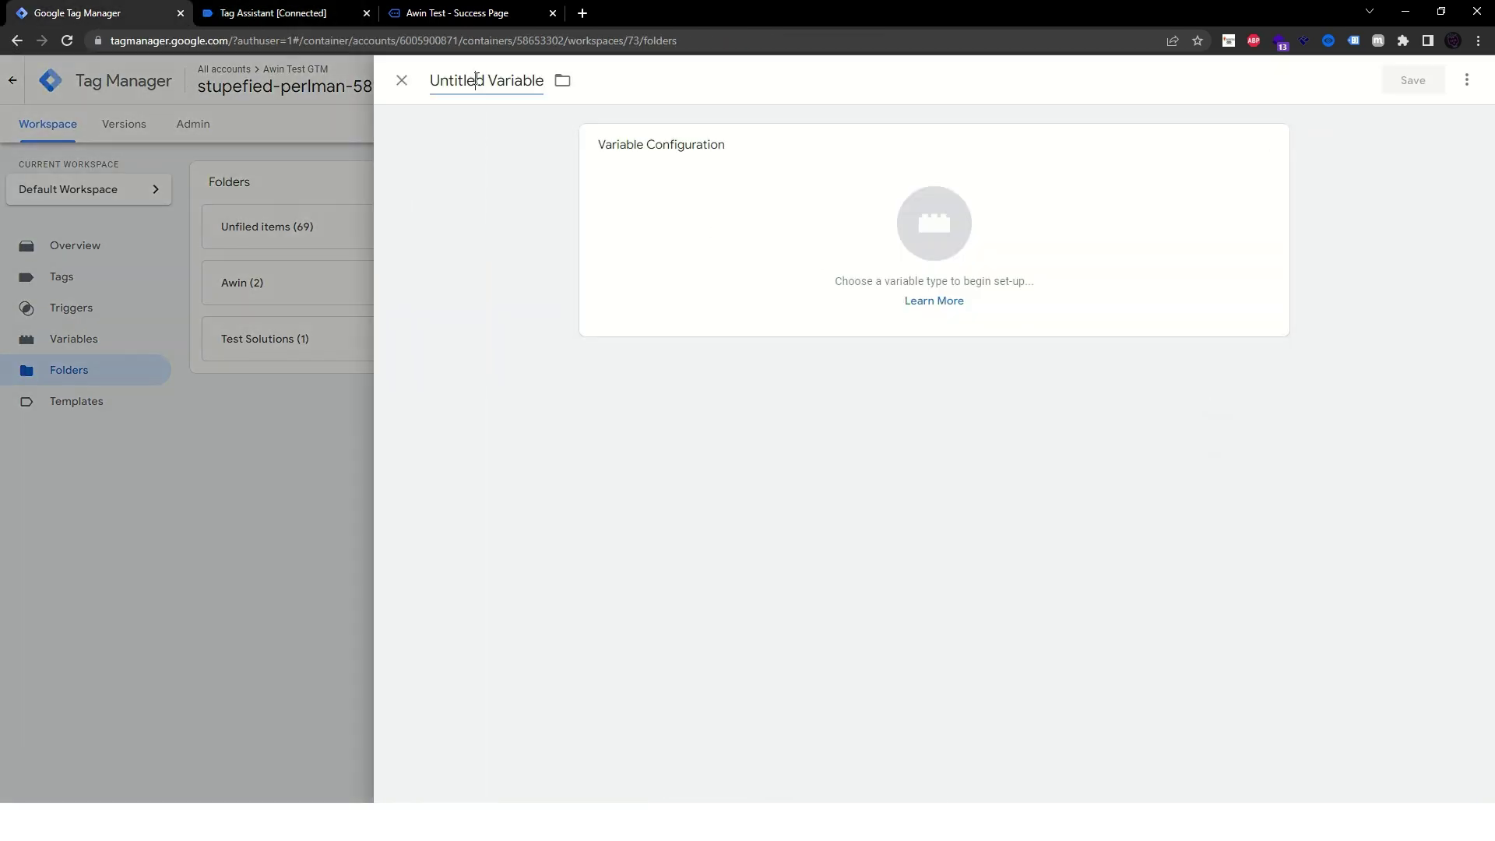
pyautogui.click(467, 80)
pyautogui.write('Awin - Transaction Shipping')
pyautogui.click(637, 152)
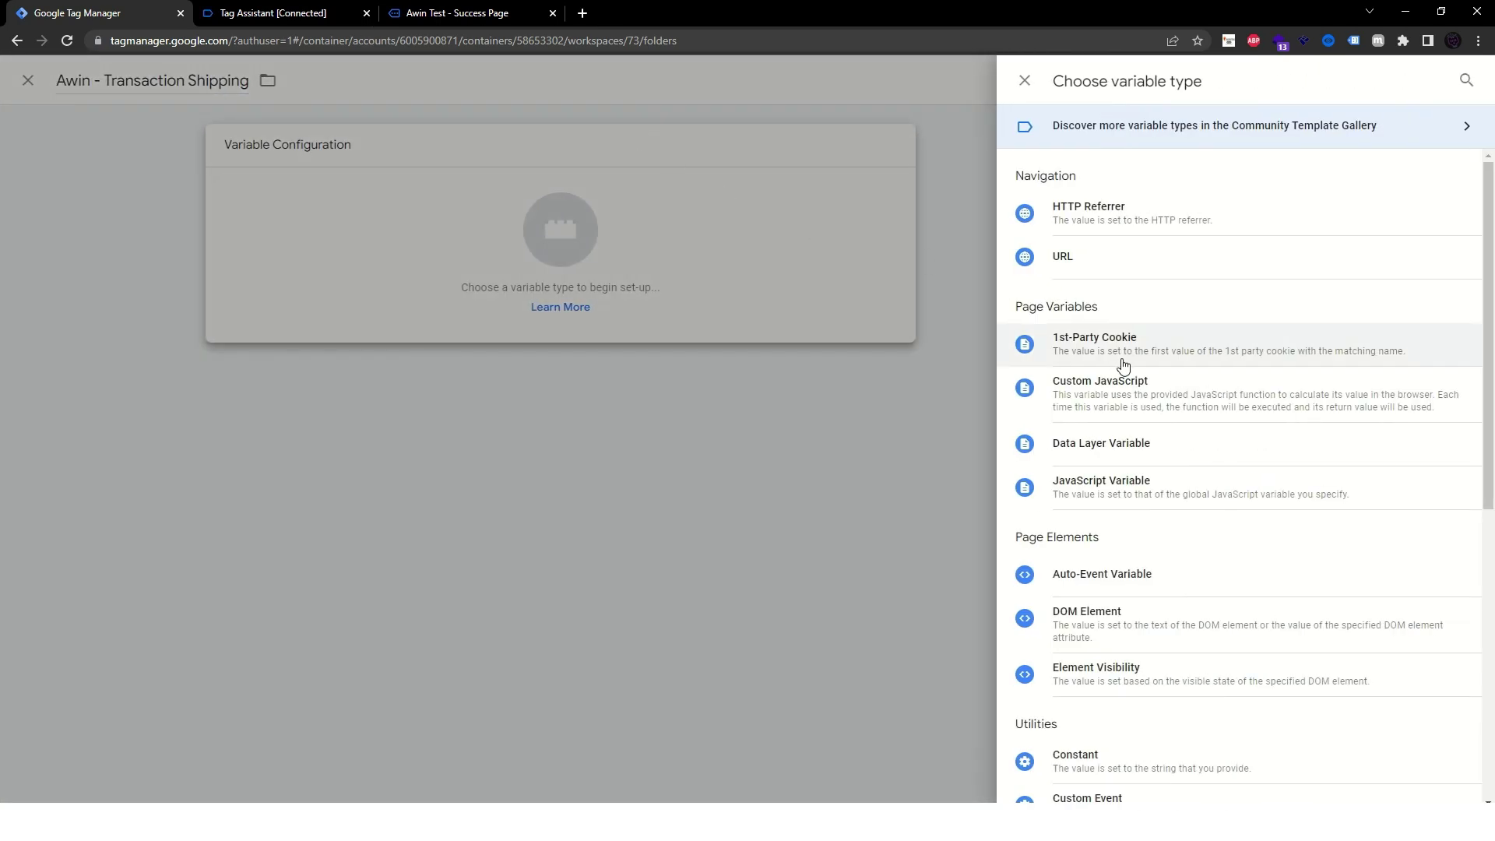
pyautogui.click(1145, 443)
pyautogui.click(692, 304)
pyautogui.write('ecommerce.purchase')
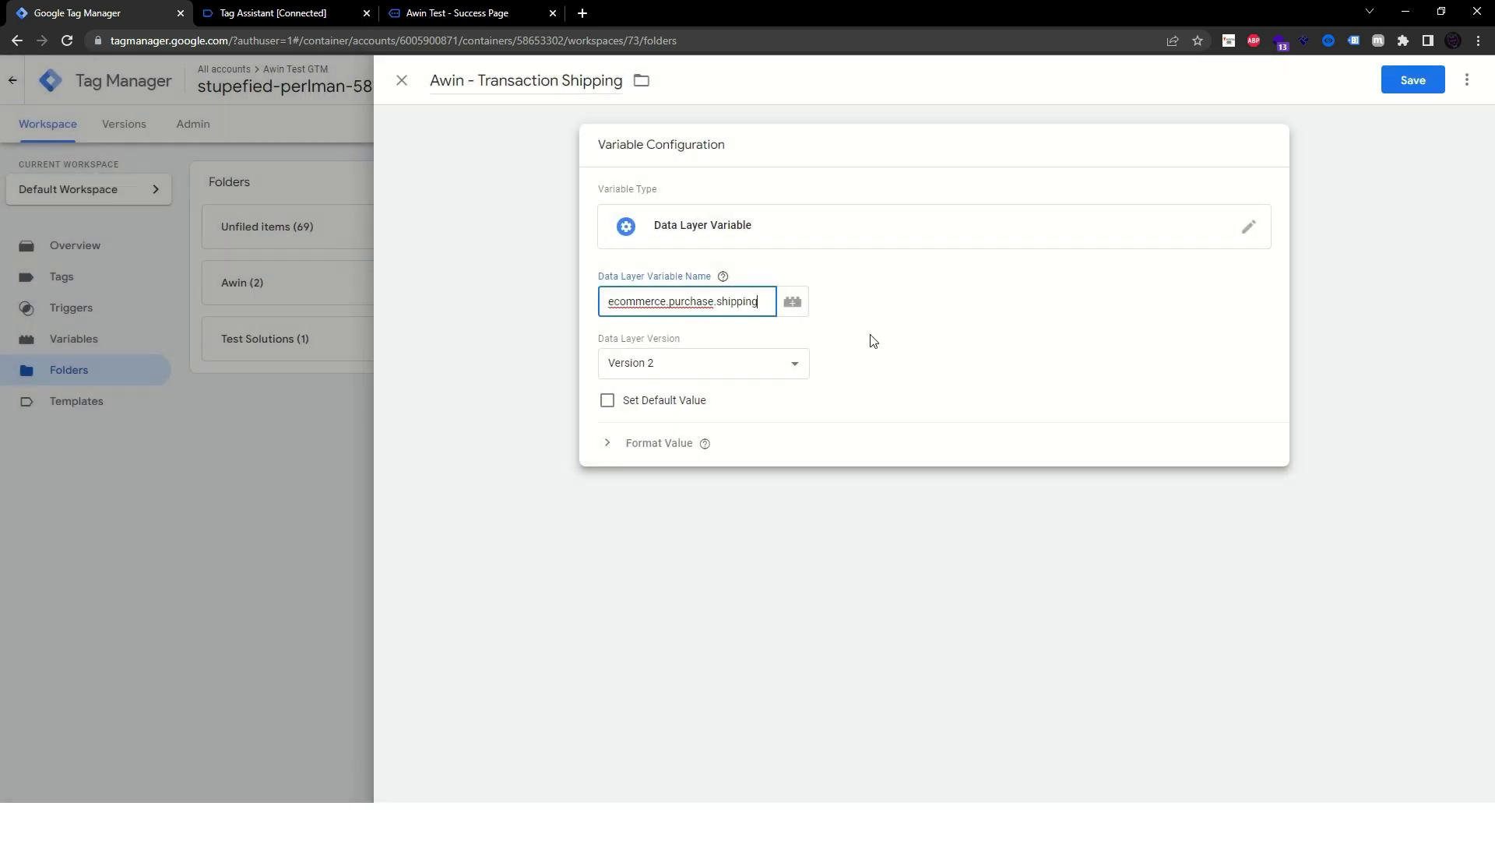
pyautogui.click(1405, 81)
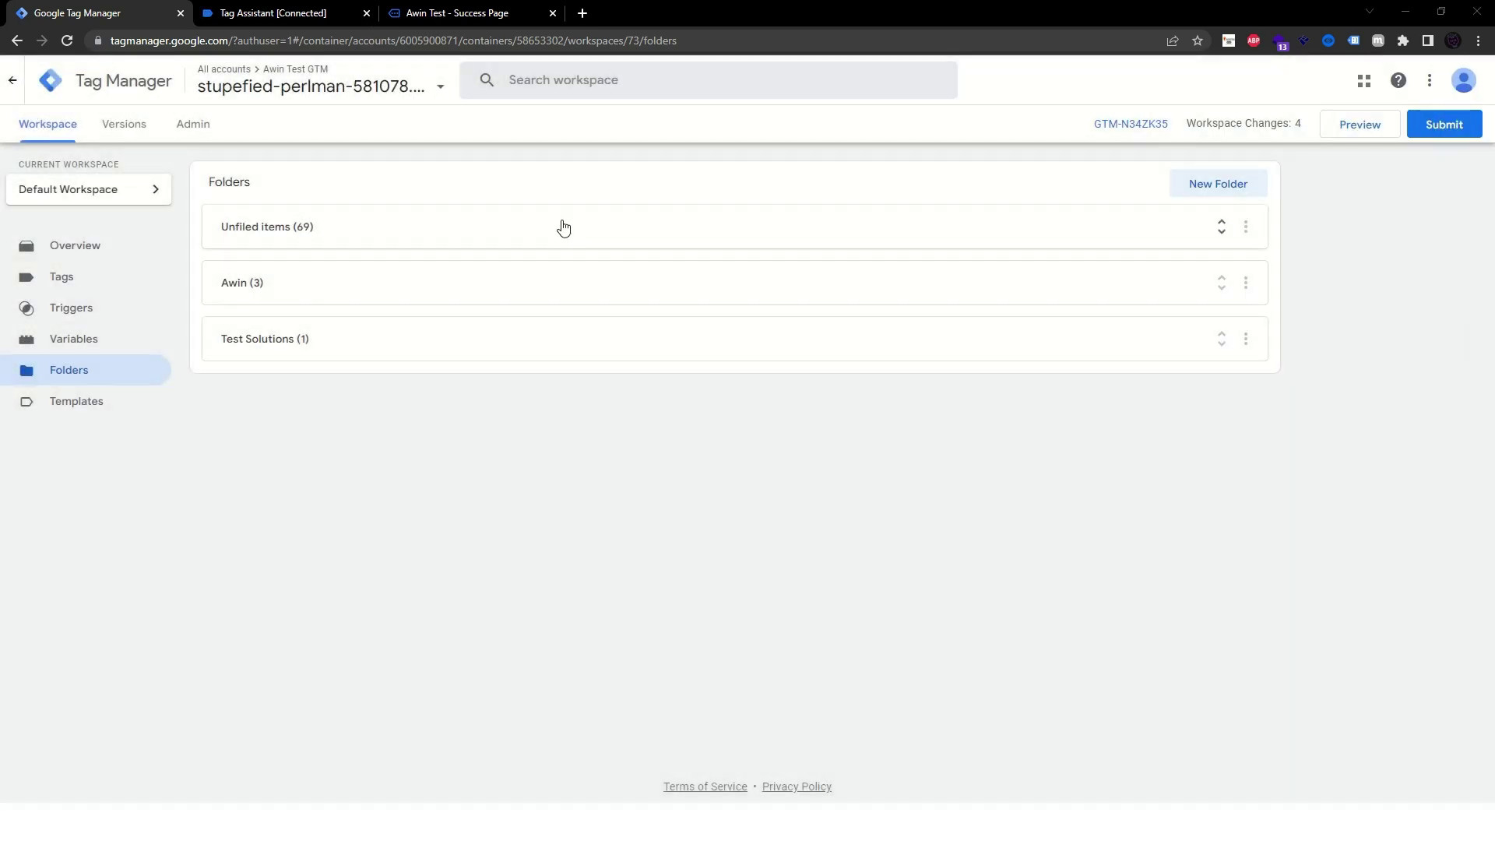
# Add a Custom JavaScript variable named "Awin - Transaction Amount" to the Awin folder
pyautogui.click(605, 280)
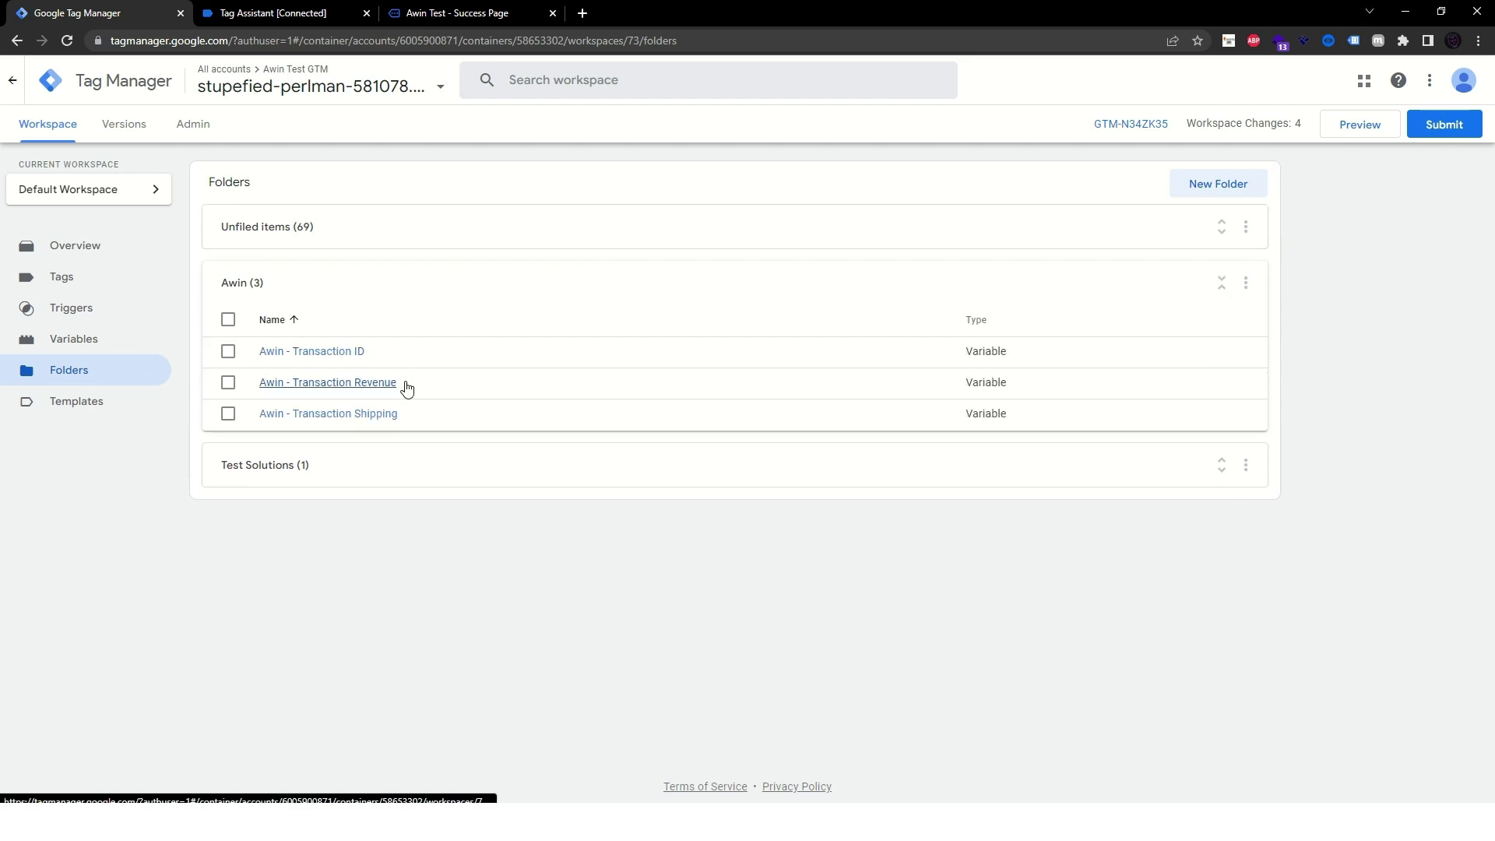
pyautogui.click(1247, 285)
pyautogui.click(1217, 381)
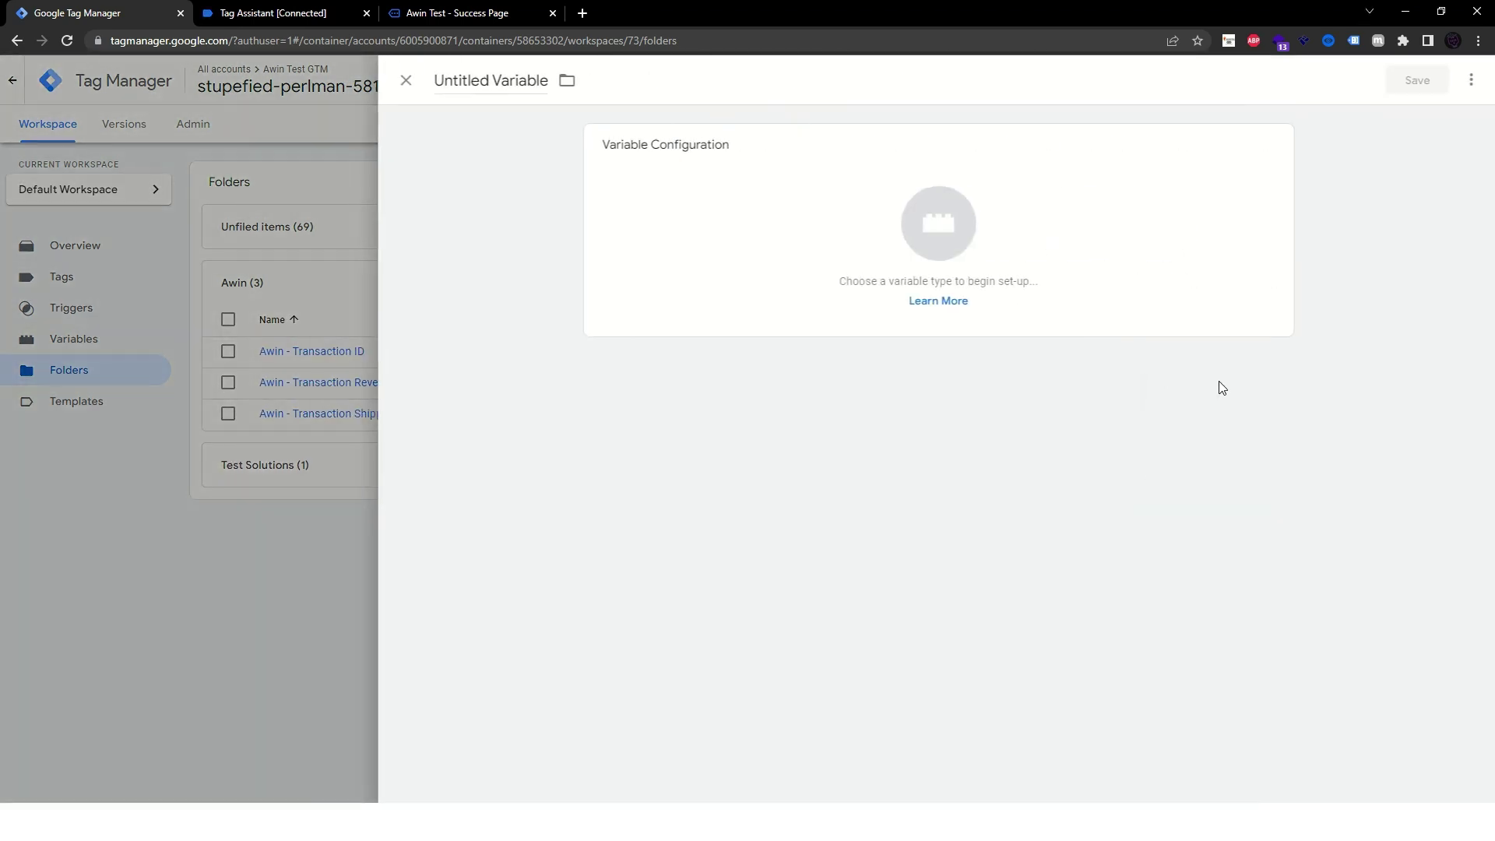
pyautogui.click(1010, 263)
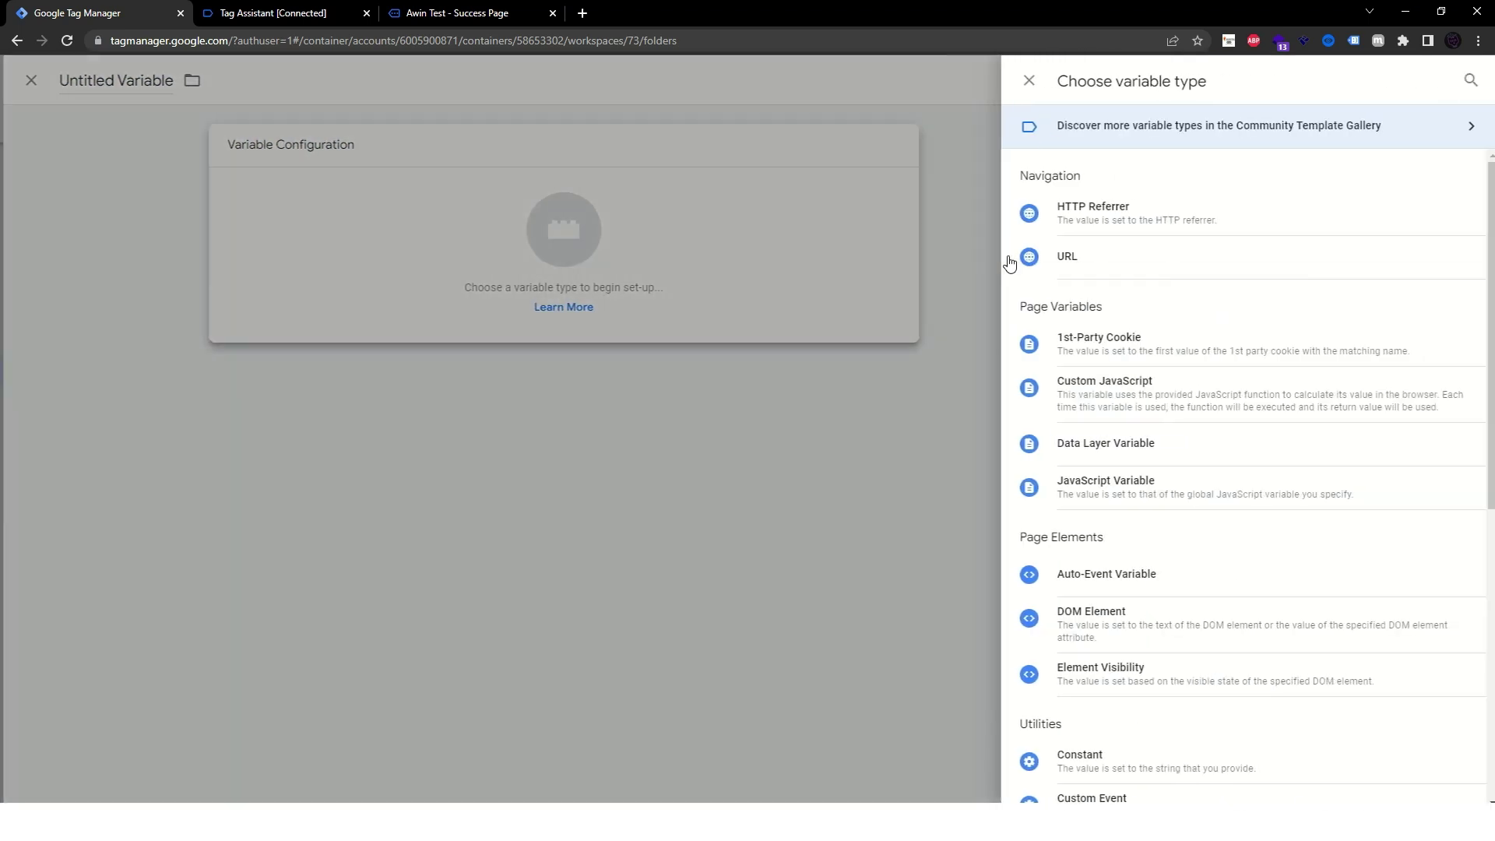
pyautogui.click(1109, 417)
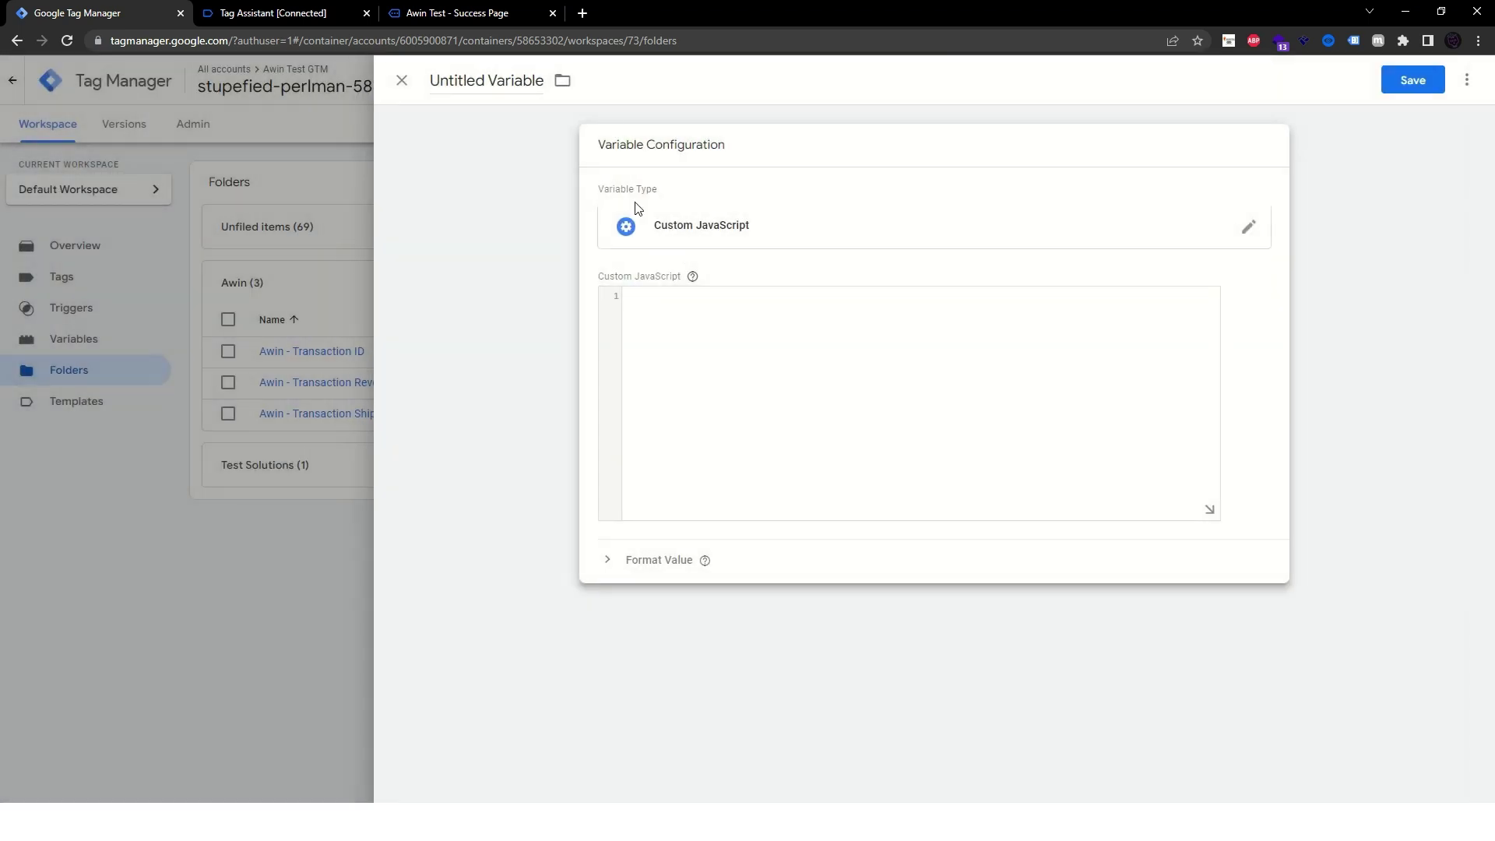
pyautogui.click(467, 80)
pyautogui.write('Awin - Transaction Amount')
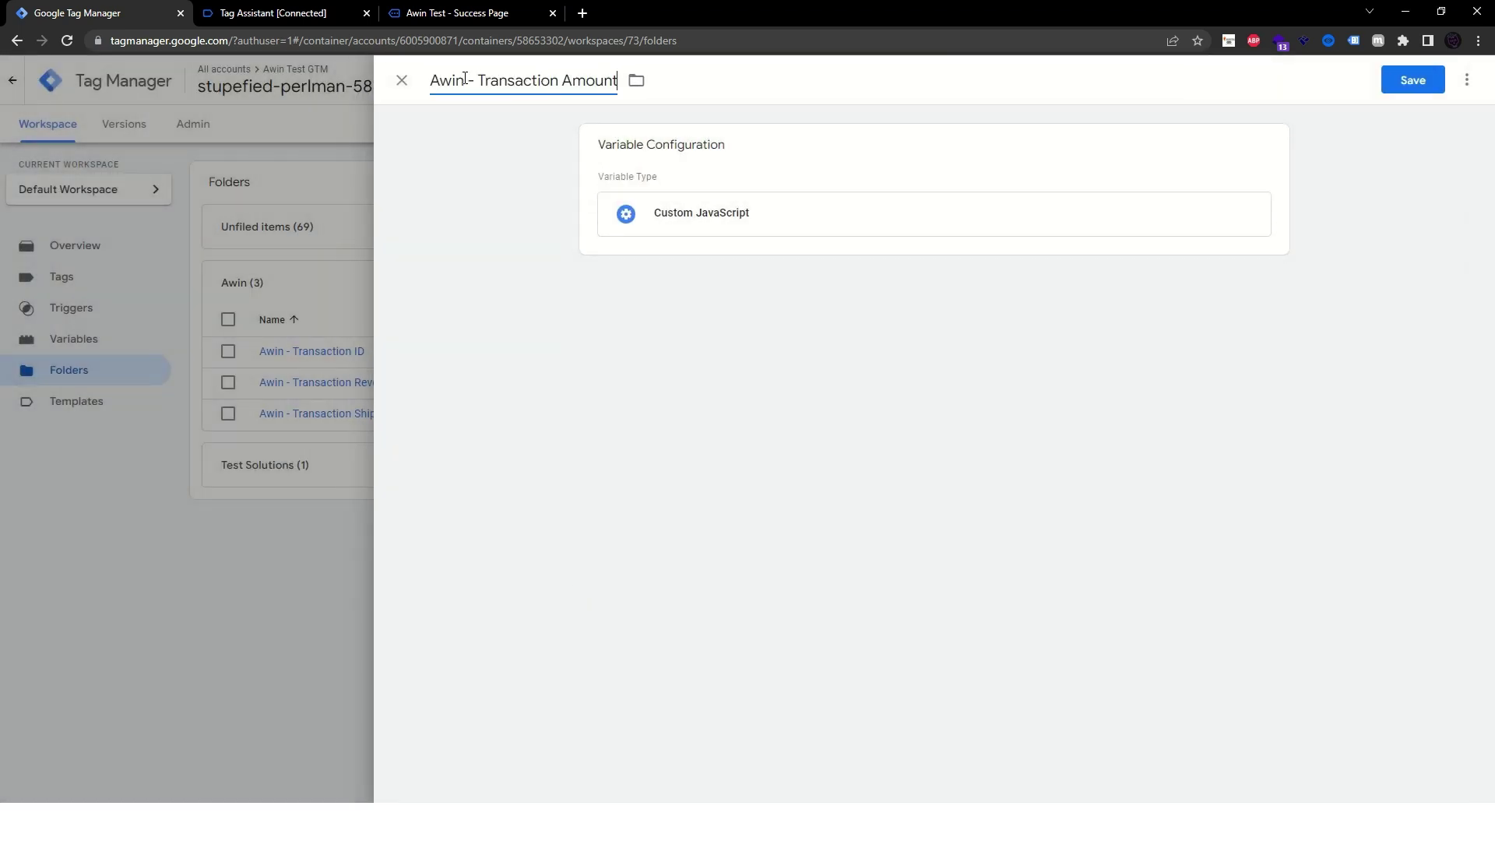
# Write a function returning {{Awin - Transaction Revenue}} - {{Awin - Transaction Shipping}} in the Transaction Amount variable, and save it
pyautogui.click(830, 190)
pyautogui.click(851, 355)
pyautogui.write('function(')
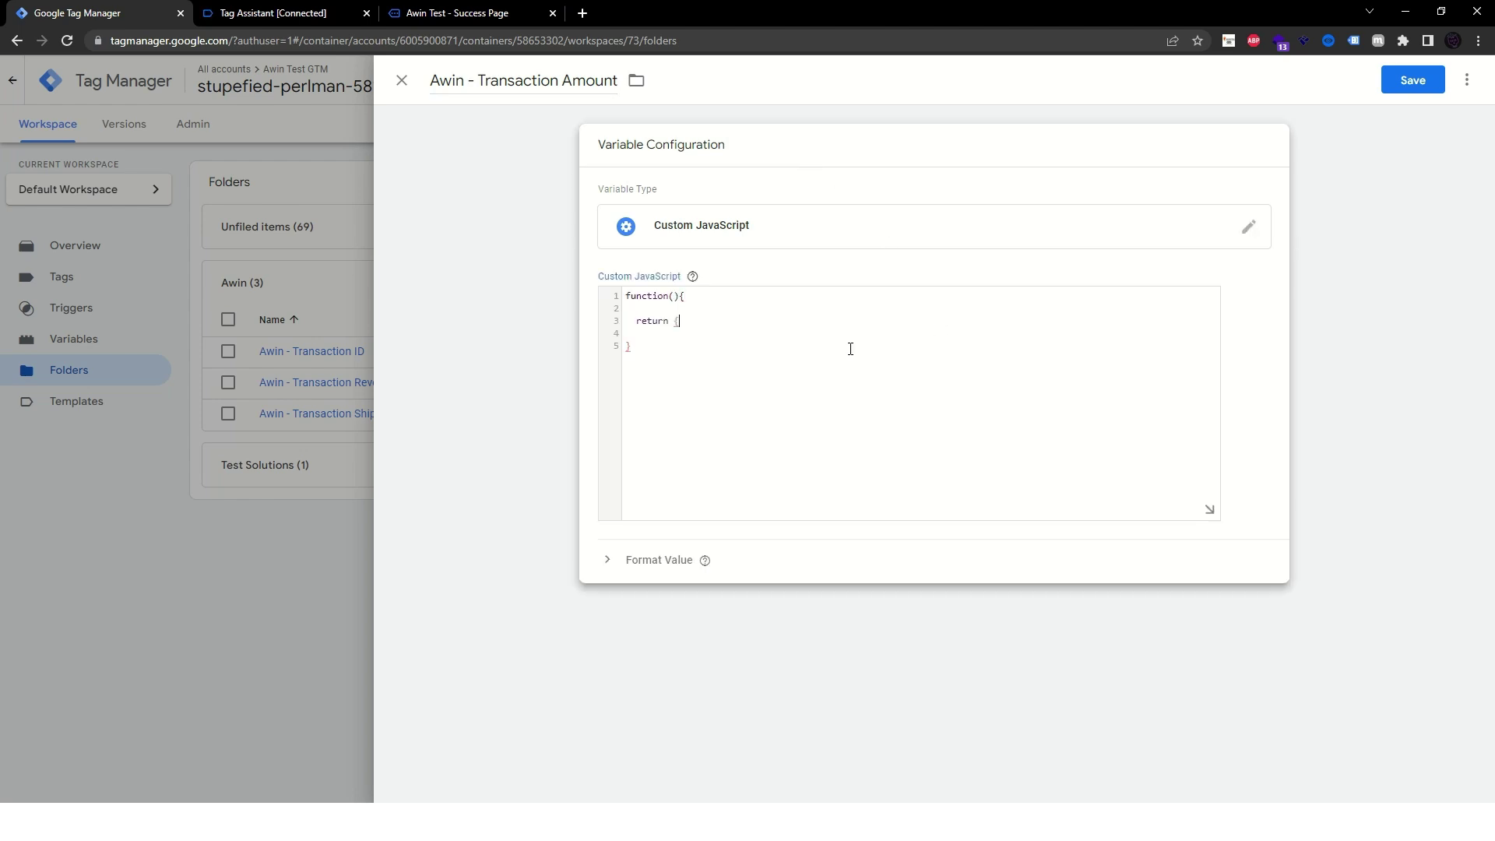
pyautogui.write('{Awin')
pyautogui.press('Return')
pyautogui.write('{{Shipp')
pyautogui.press('Return')
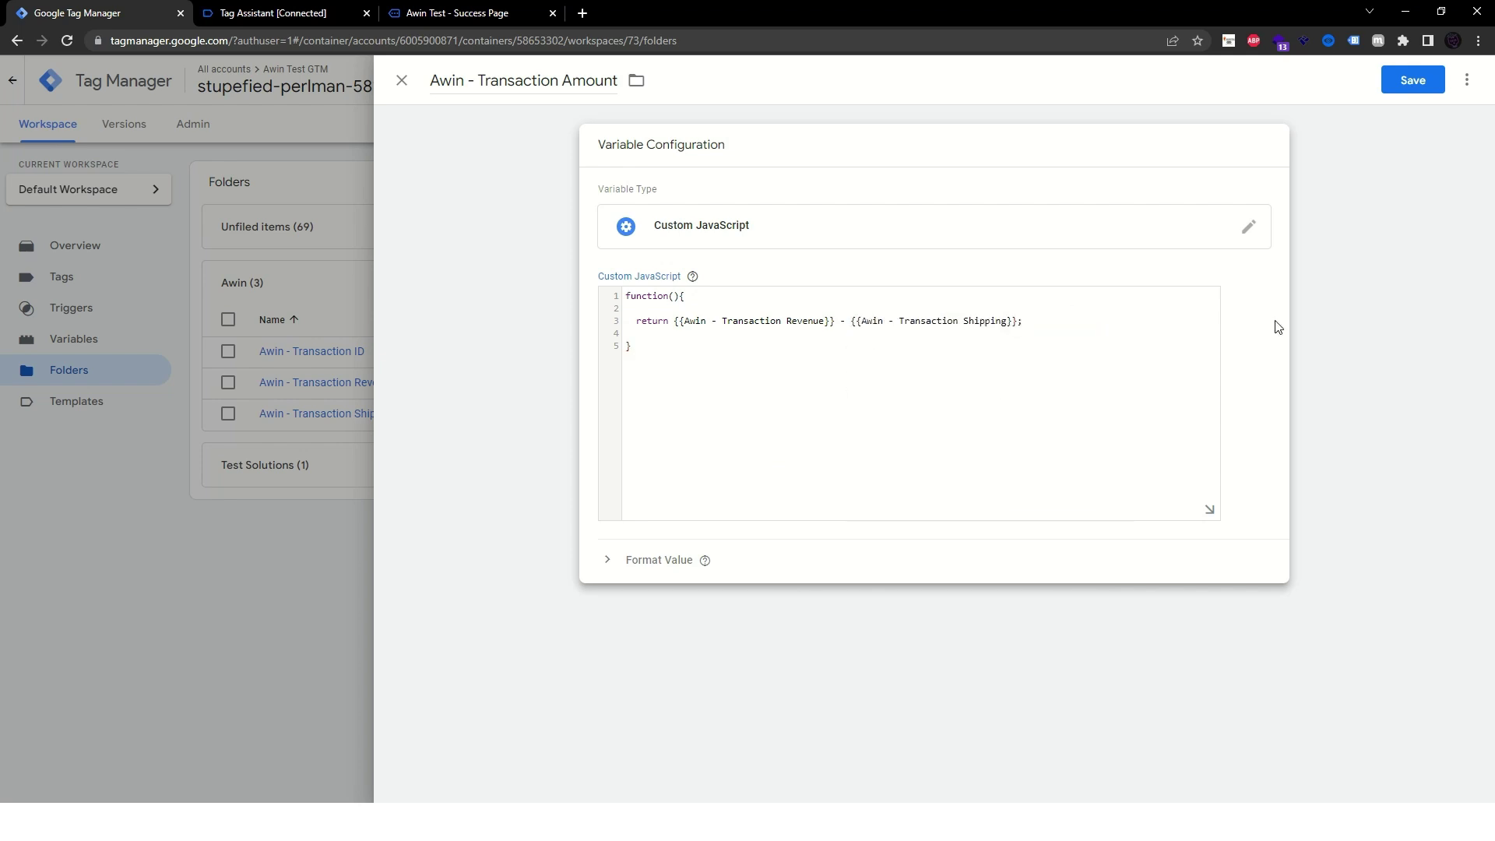
pyautogui.click(1405, 84)
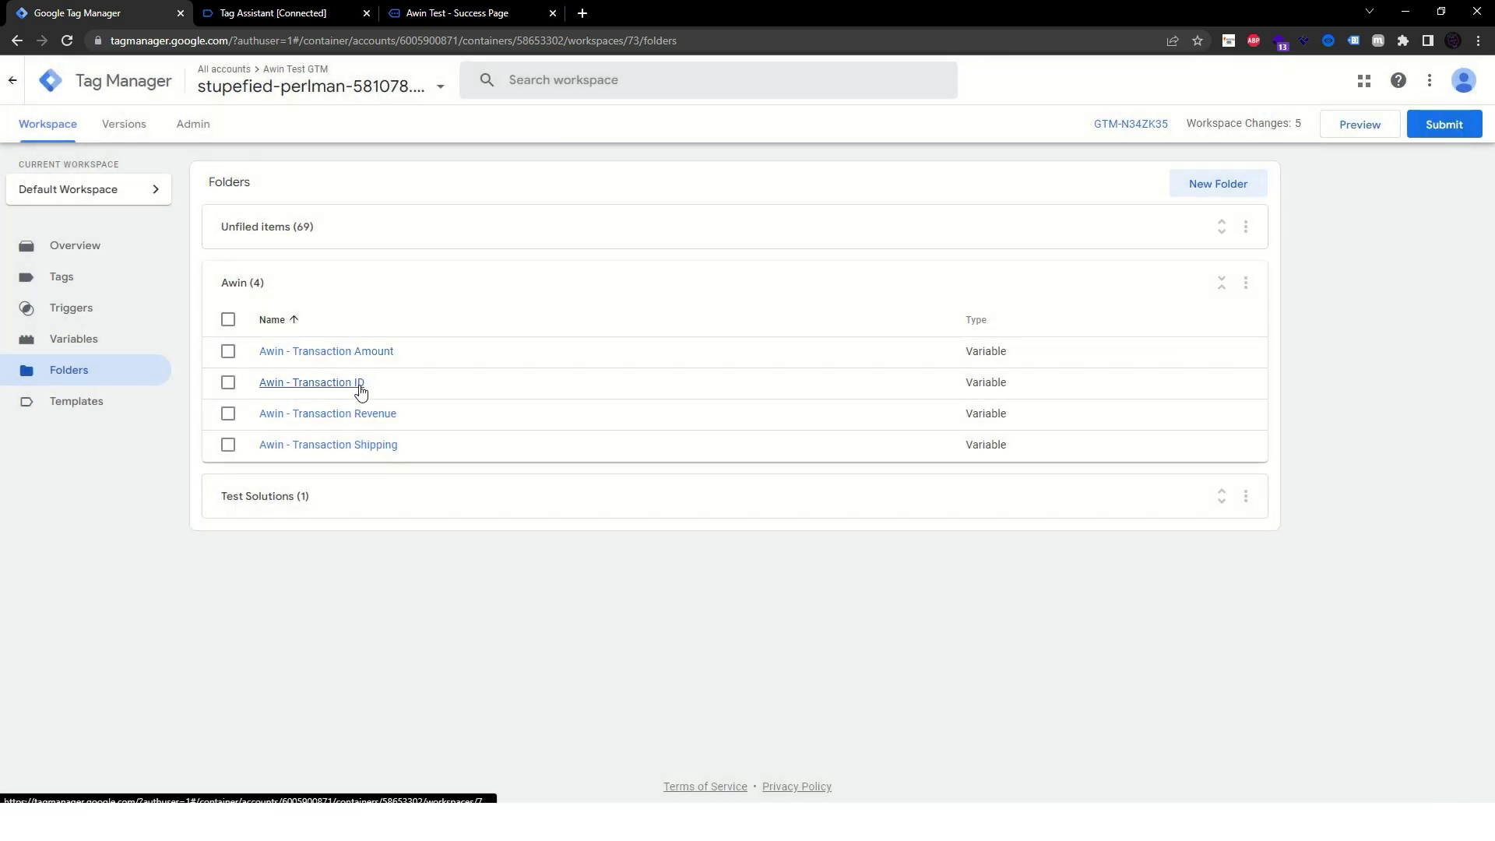
# Check the currency field in the purchase data layer and add a new Data Layer Variable to the Awin folder
pyautogui.hotkey('ctrl', 'Tab')
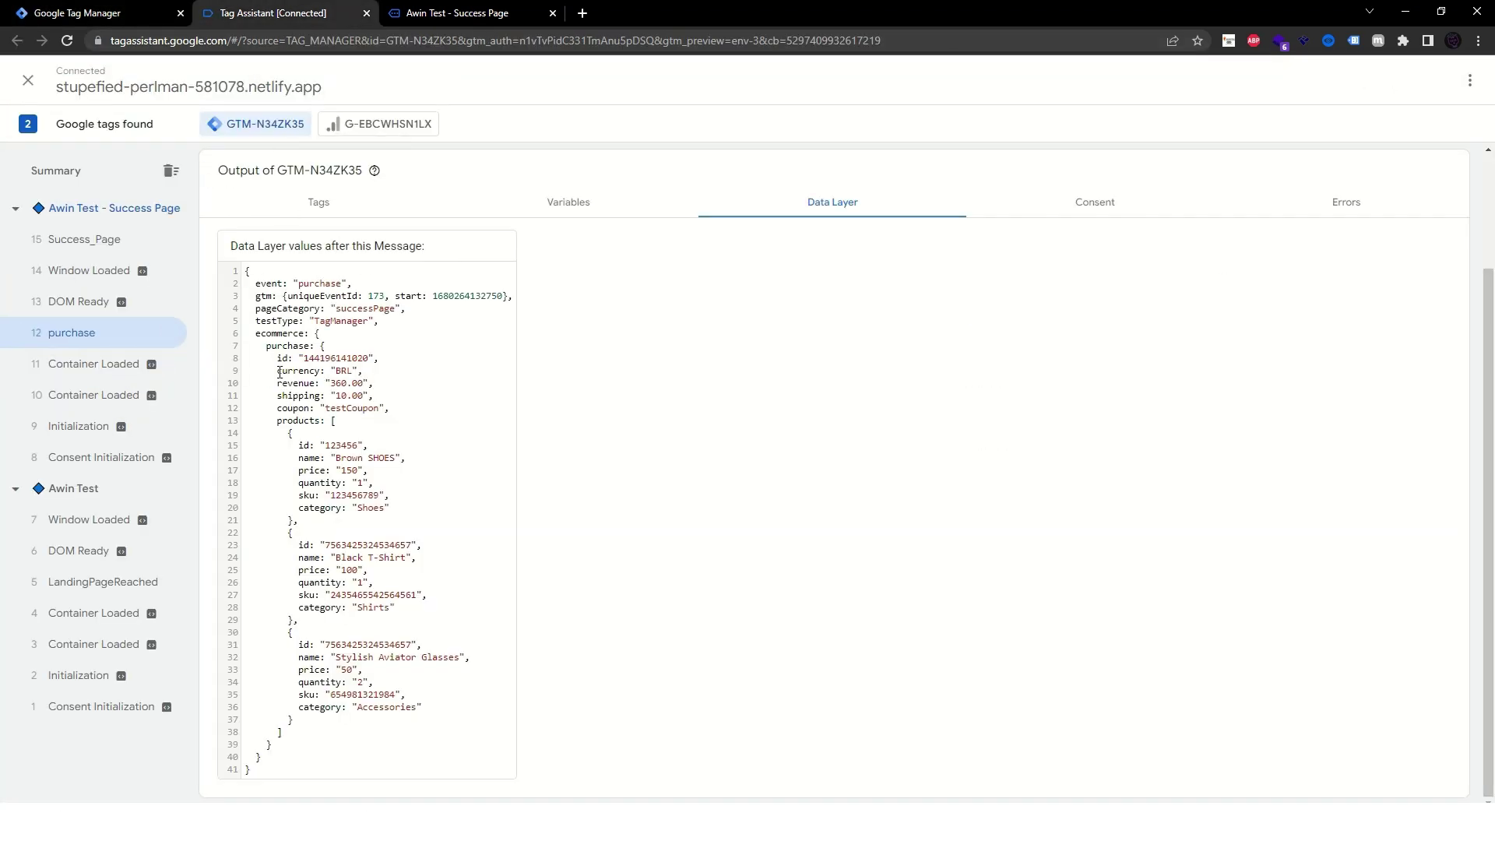
pyautogui.moveTo(278, 372); pyautogui.dragTo(291, 406)
pyautogui.hotkey('ctrl', '1')
pyautogui.click(1250, 298)
pyautogui.click(1183, 381)
pyautogui.click(884, 287)
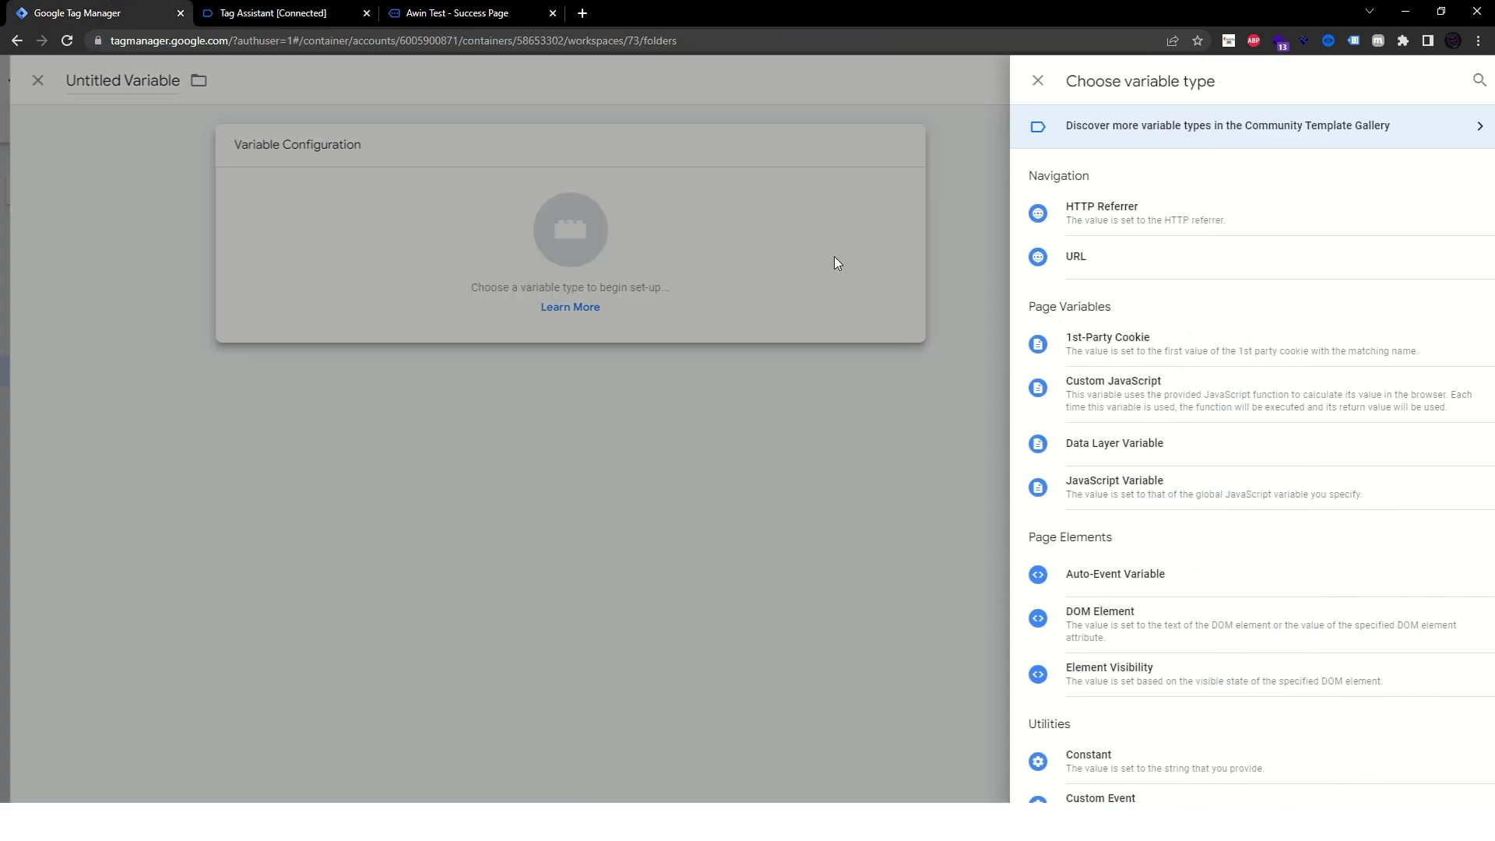
pyautogui.click(1136, 446)
# Set the variable's data layer name to ecommerce.purchase.currency, name it "Awin - Transaction Currency", and save it
pyautogui.click(654, 303)
pyautogui.write('ecommerce.purchase')
pyautogui.write('.currency')
pyautogui.click(483, 71)
pyautogui.write('Awin - Transaction Currency')
pyautogui.click(1399, 88)
# Add a Data Layer Variable named "Awin - Transaction Coupon" to the Awin folder with data layer name ecommerce.purchase.coupon, and save it
pyautogui.click(1246, 283)
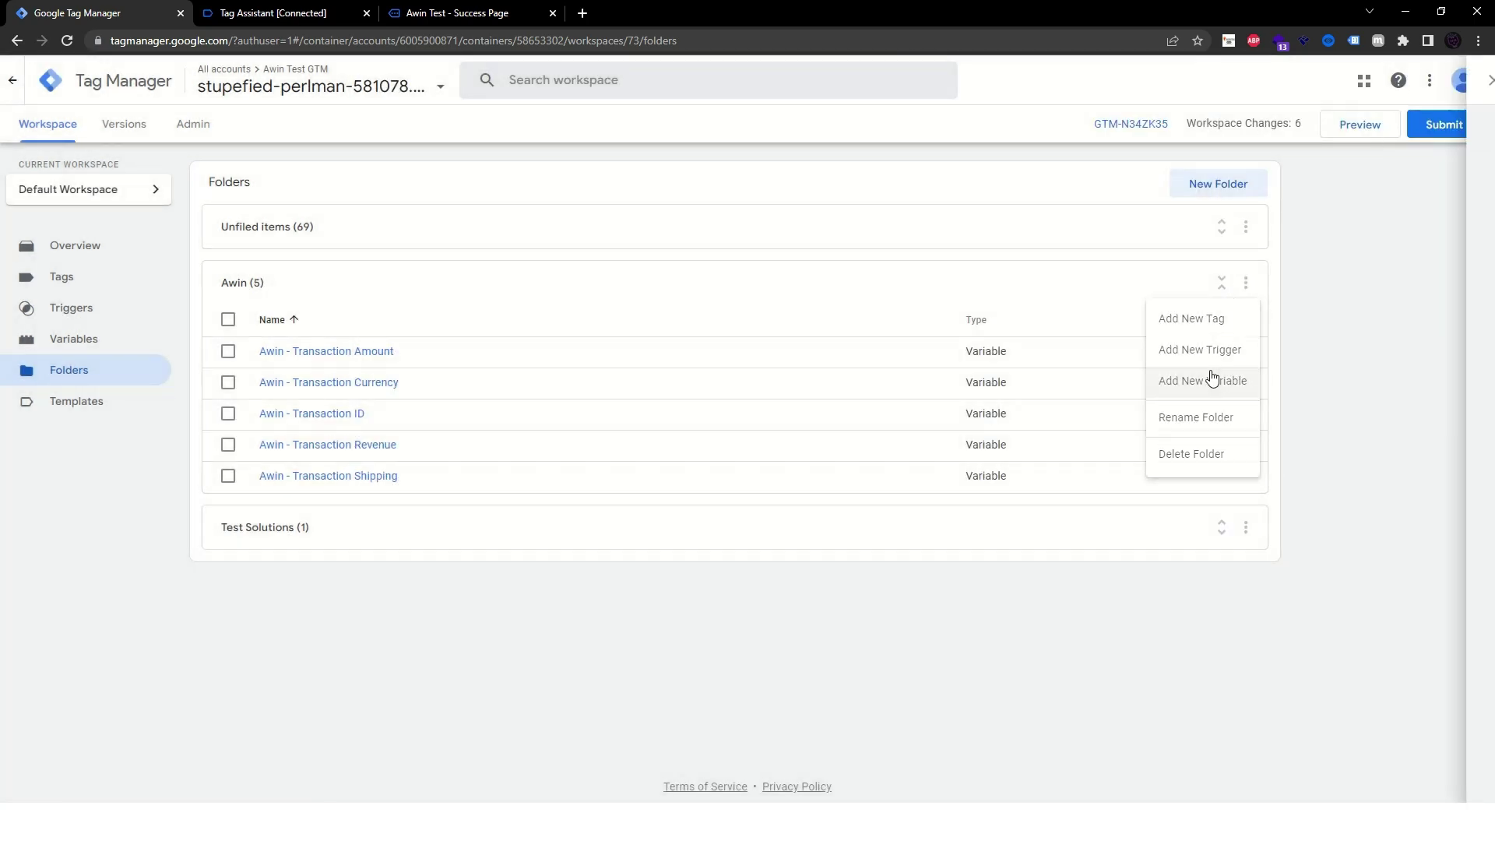
pyautogui.click(1202, 381)
pyautogui.click(1051, 264)
pyautogui.click(1121, 444)
pyautogui.click(699, 300)
pyautogui.write('ecommerce.purchase.coupon')
pyautogui.click(484, 81)
pyautogui.write('Awin - TR')
pyautogui.press('BackSpace')
pyautogui.write('ransaction Coupon')
pyautogui.click(1412, 80)
# Review the products array in the purchase data layer and add a variable named "Awin - Transaction Products" to the Awin folder
pyautogui.click(276, 12)
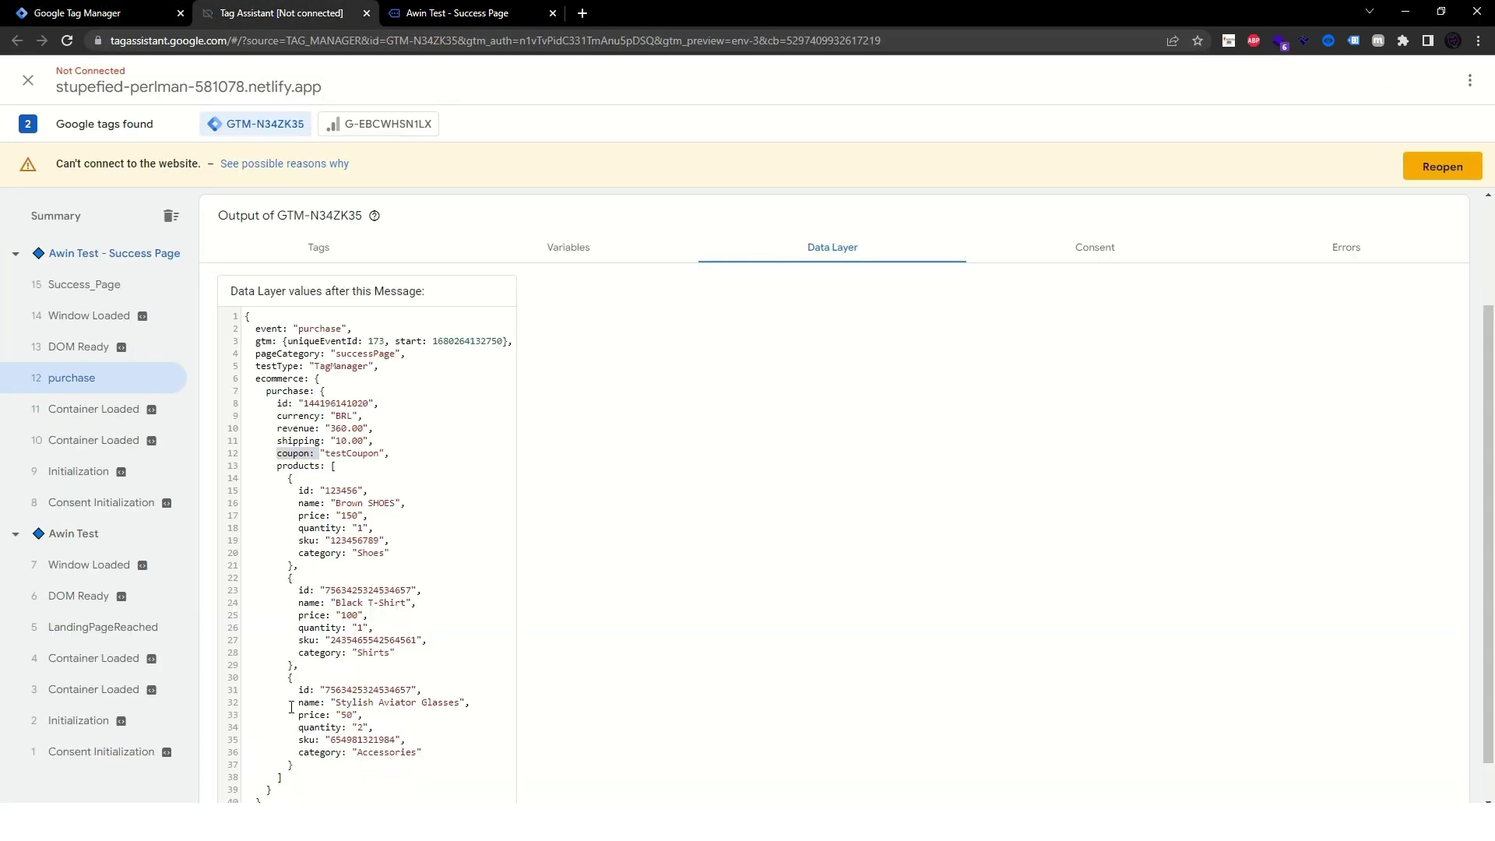
pyautogui.moveTo(279, 467); pyautogui.dragTo(344, 763)
pyautogui.click(141, 22)
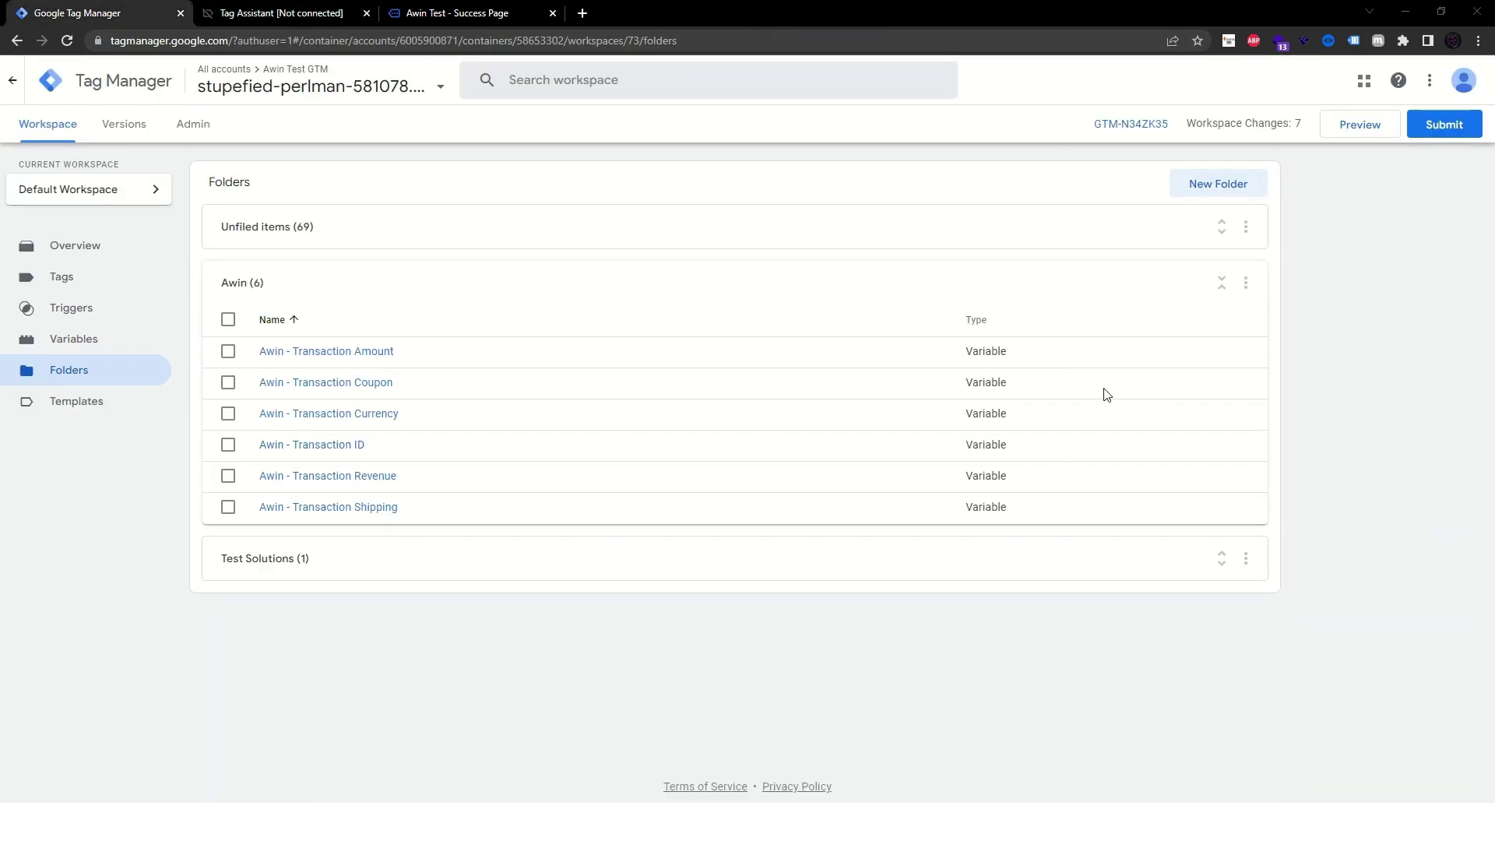
pyautogui.click(1246, 282)
pyautogui.click(1198, 388)
pyautogui.click(487, 70)
pyautogui.write('Awin - Transaction Products')
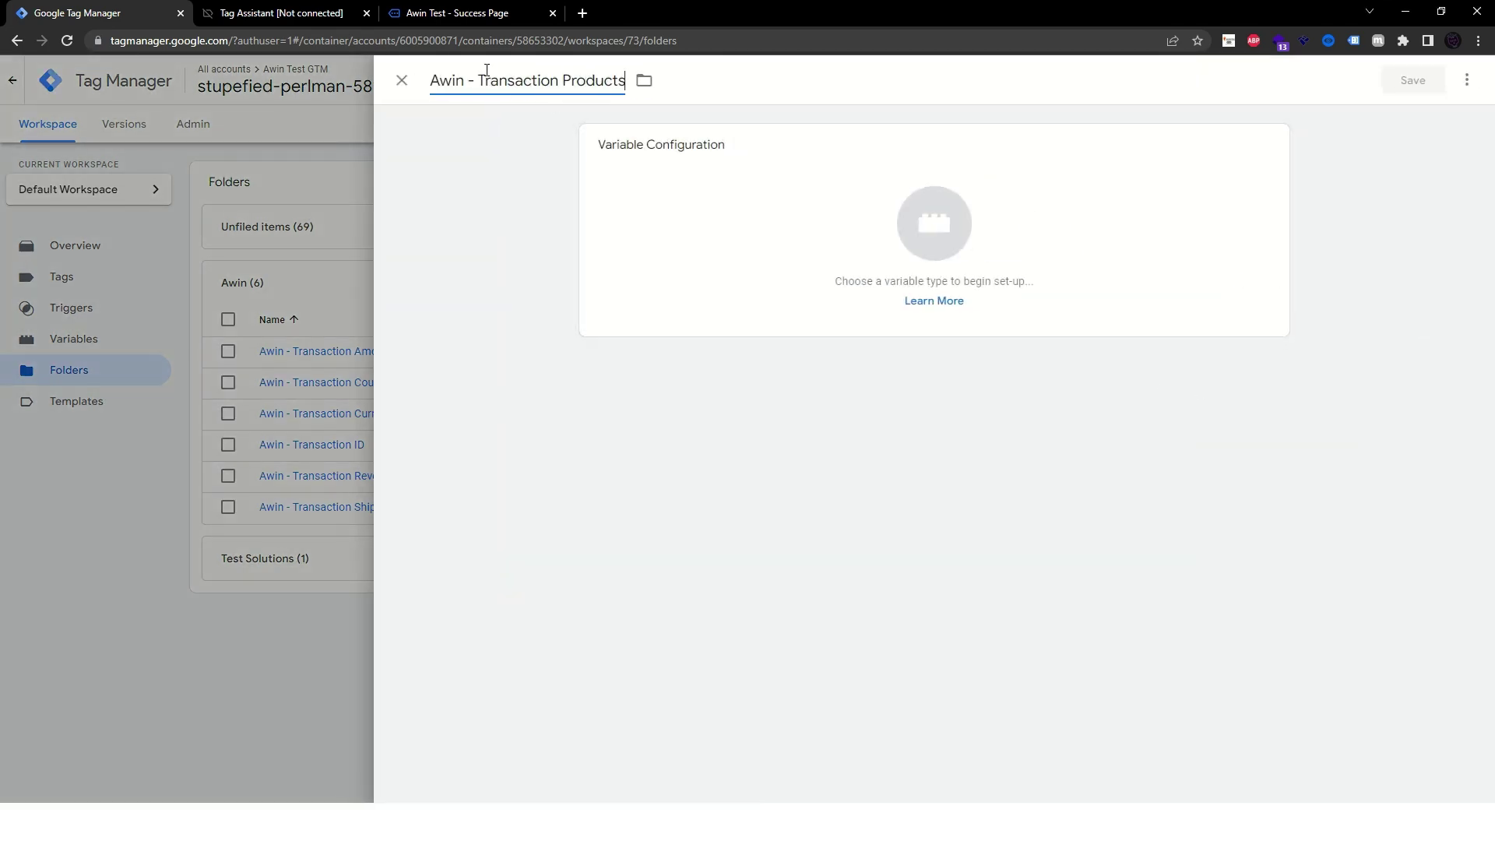
# Make the products variable a Data Layer Variable with data layer name ecommerce.purchase.products, and save it
pyautogui.click(651, 230)
pyautogui.click(1065, 443)
pyautogui.click(638, 308)
pyautogui.write('ecommerce.purchase')
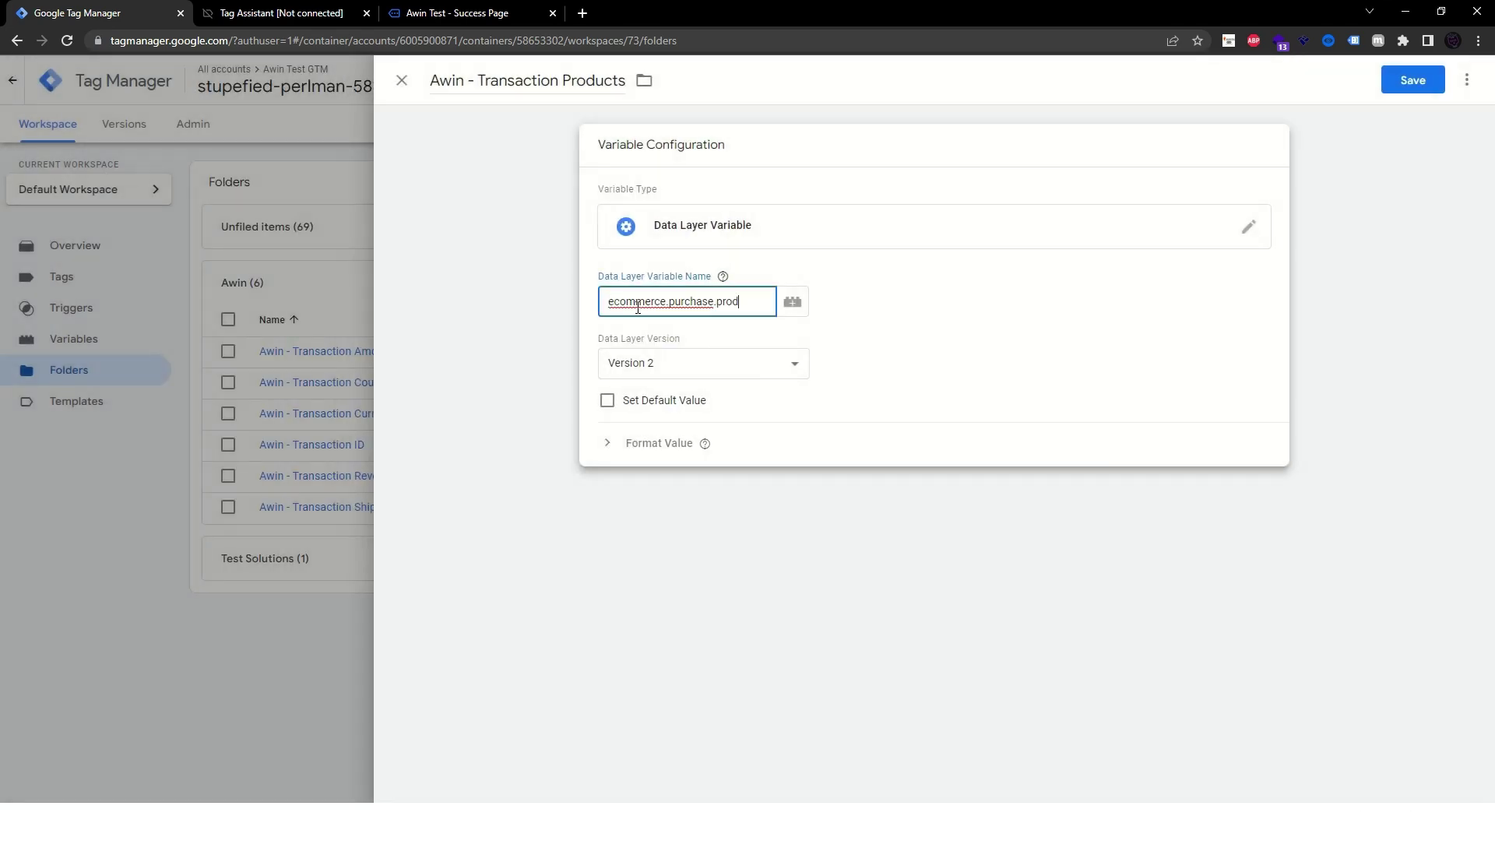
pyautogui.click(1358, 242)
pyautogui.click(1411, 81)
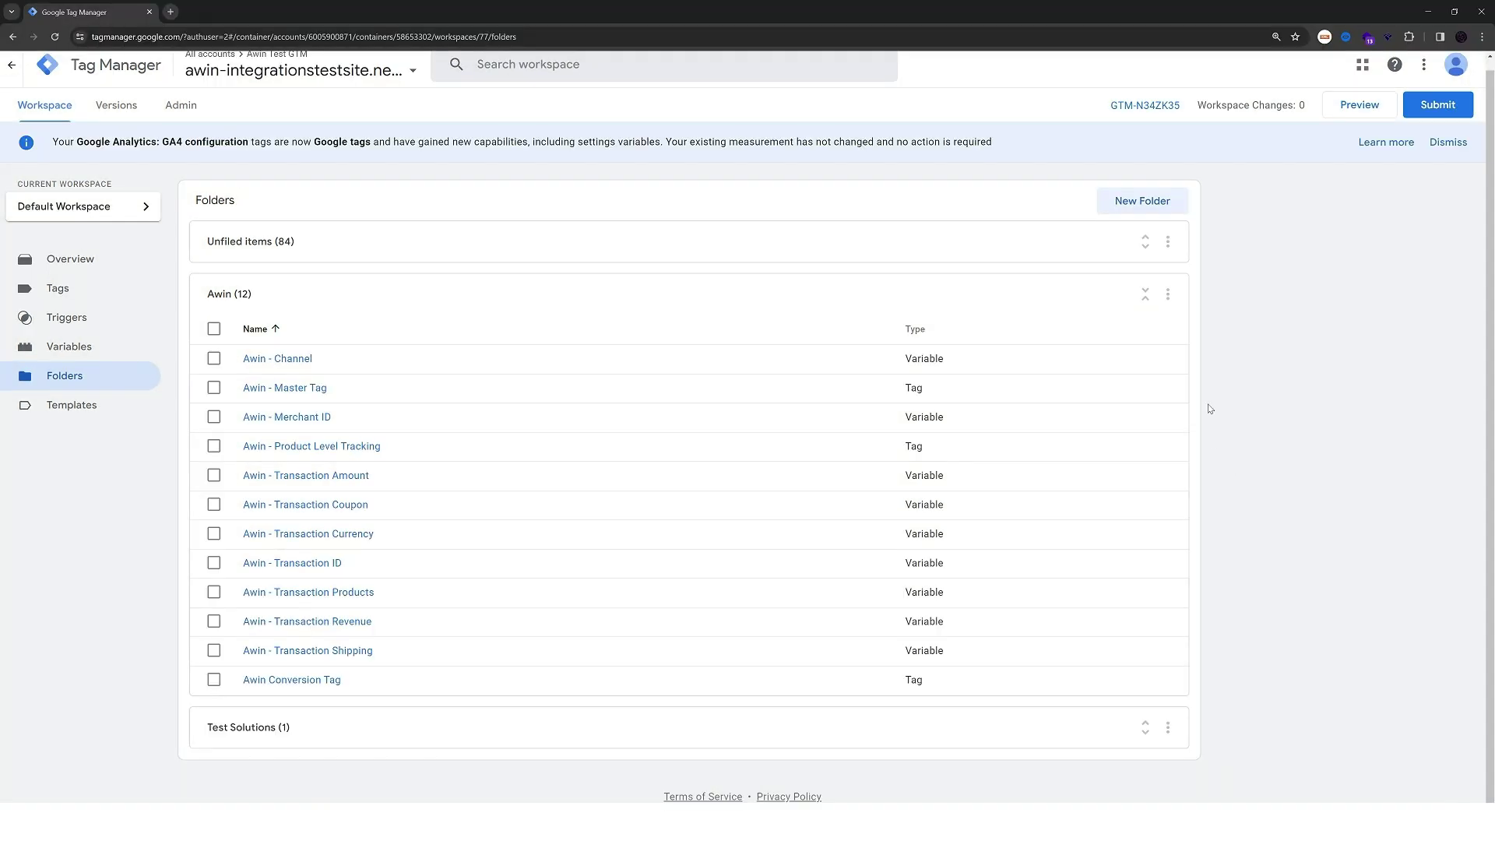
# Add a 1st-Party Cookie variable named "Awin - Channel Cookie" to the Awin folder with cookie name AwinChannelCookie, and save it
pyautogui.click(1167, 293)
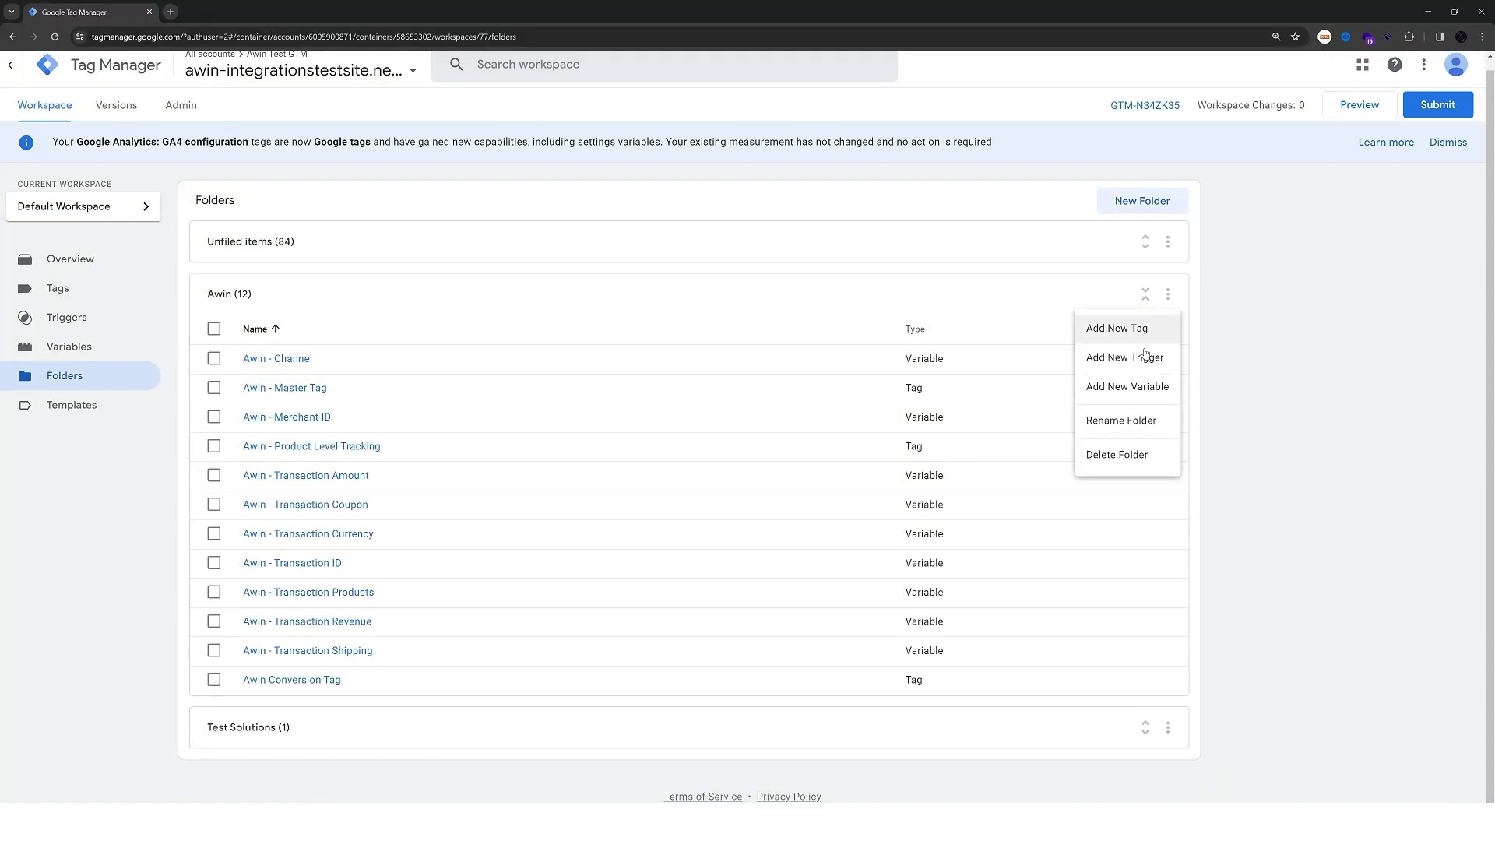
pyautogui.click(1128, 387)
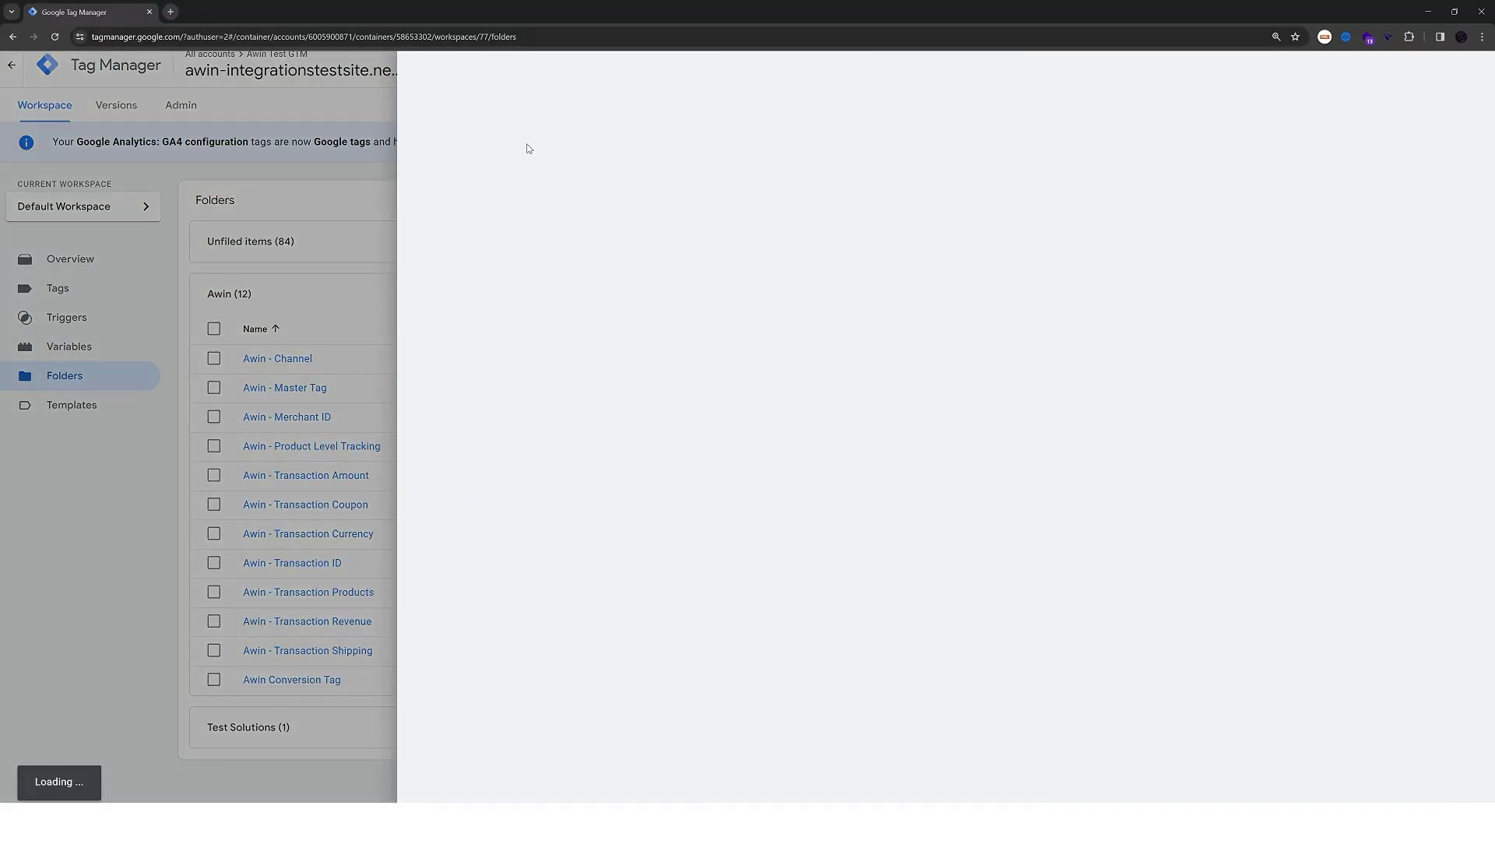
pyautogui.click(856, 220)
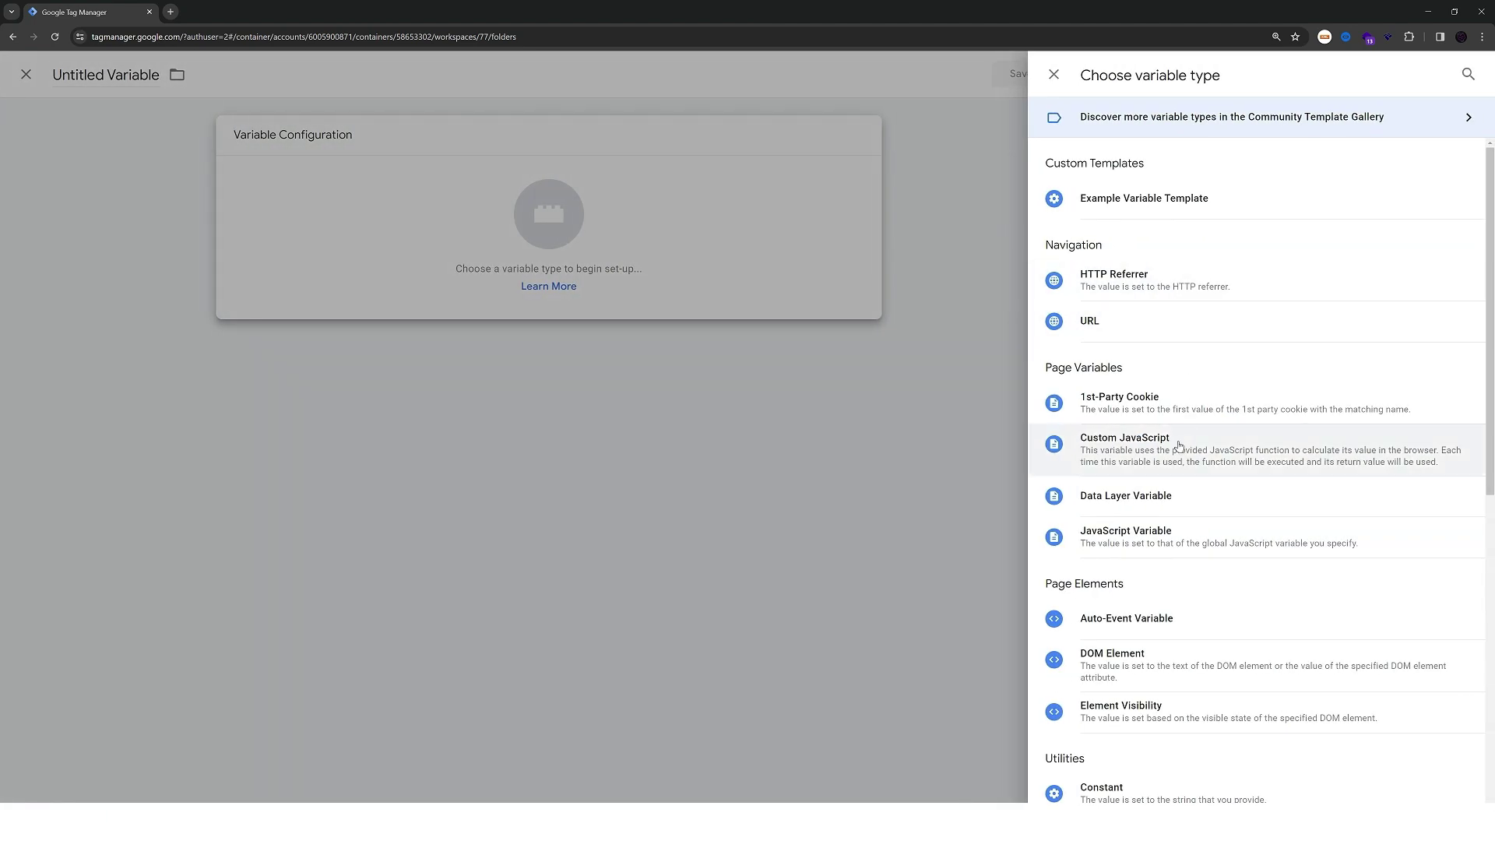
pyautogui.click(1135, 403)
pyautogui.click(701, 284)
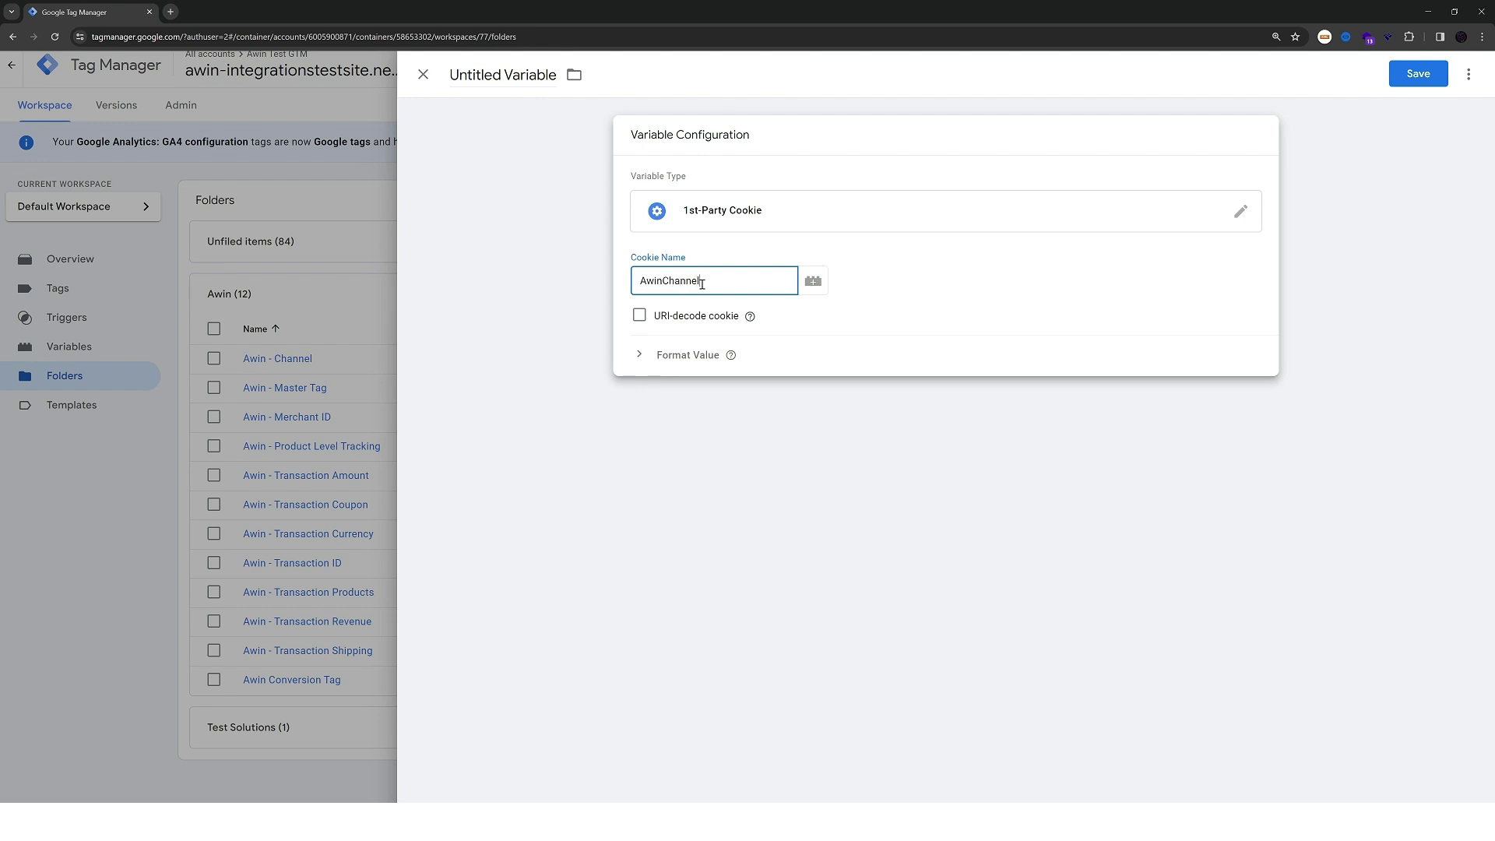
pyautogui.doubleClick(520, 65)
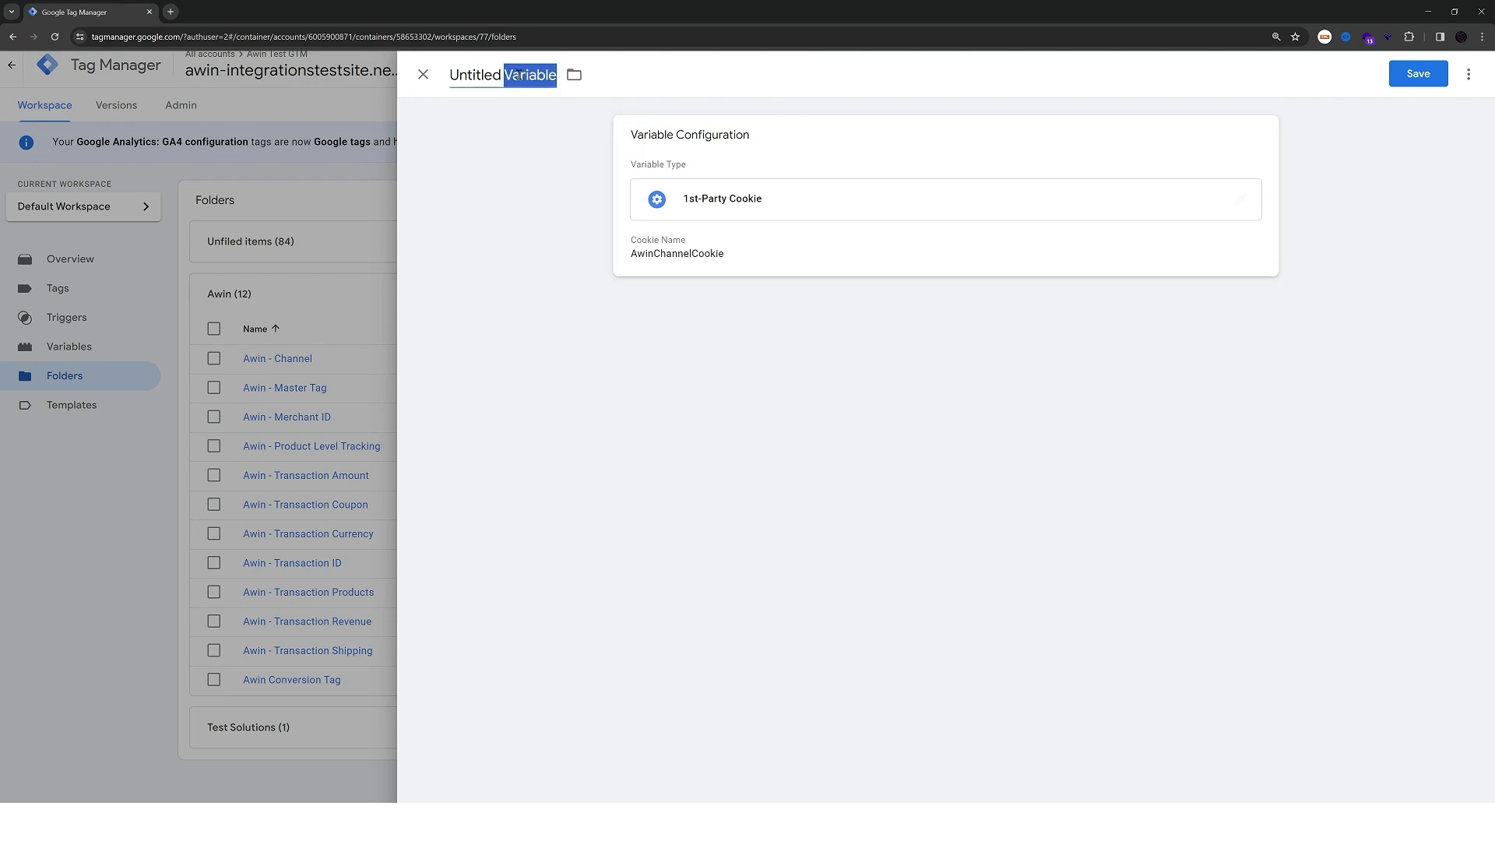
pyautogui.hotkey('ctrl', 'a')
pyautogui.write('Awin - Channel Cookie')
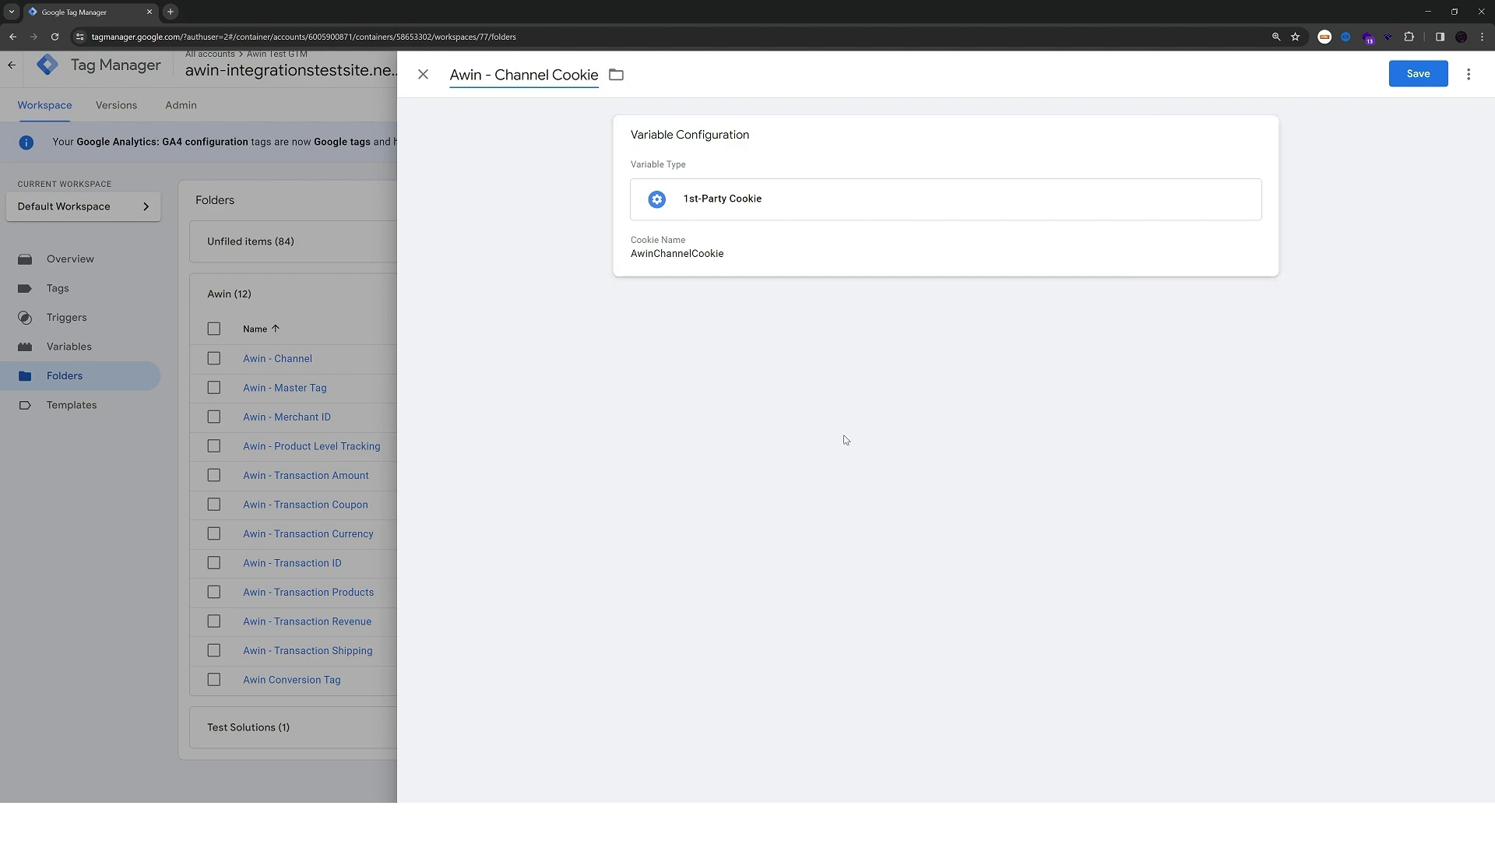
pyautogui.click(841, 440)
pyautogui.click(1407, 85)
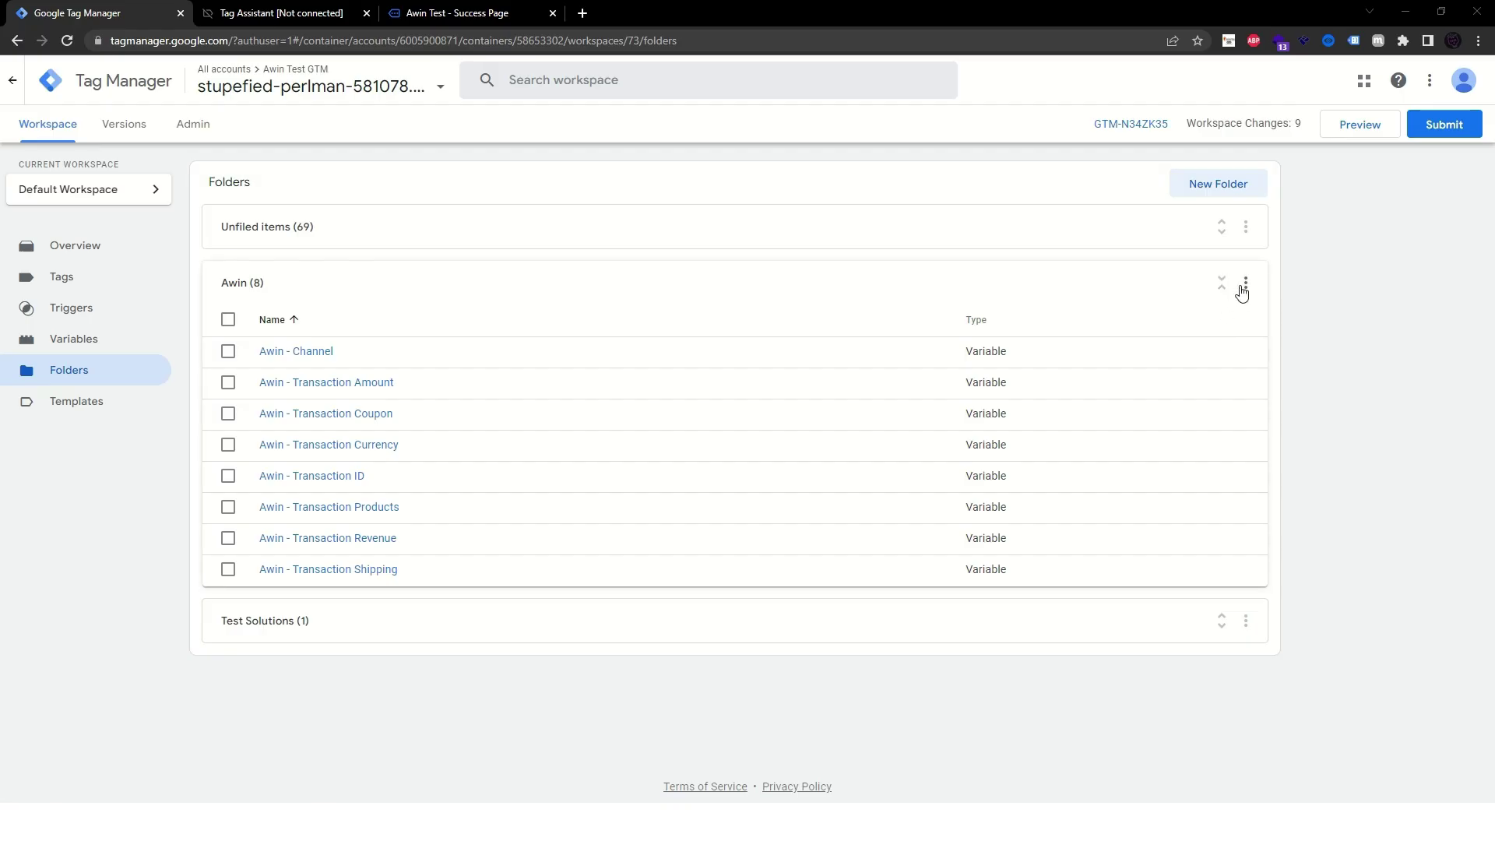
# Add a Constant variable named "Awin - Merchant ID" to the Awin folder with the advertiser's merchant ID as its value, and save it
pyautogui.click(1244, 288)
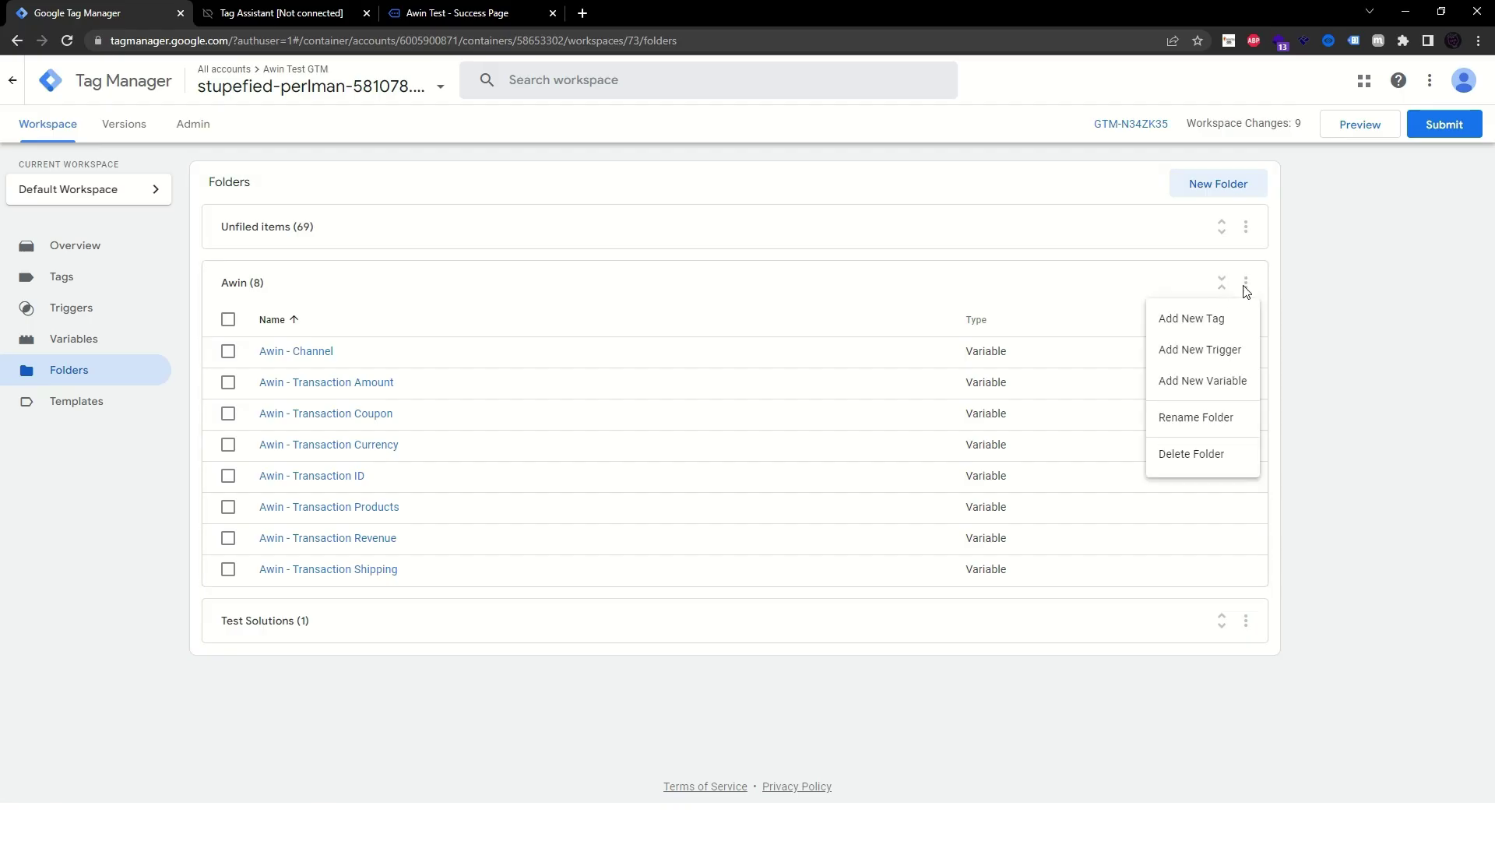
pyautogui.click(1209, 392)
pyautogui.click(841, 221)
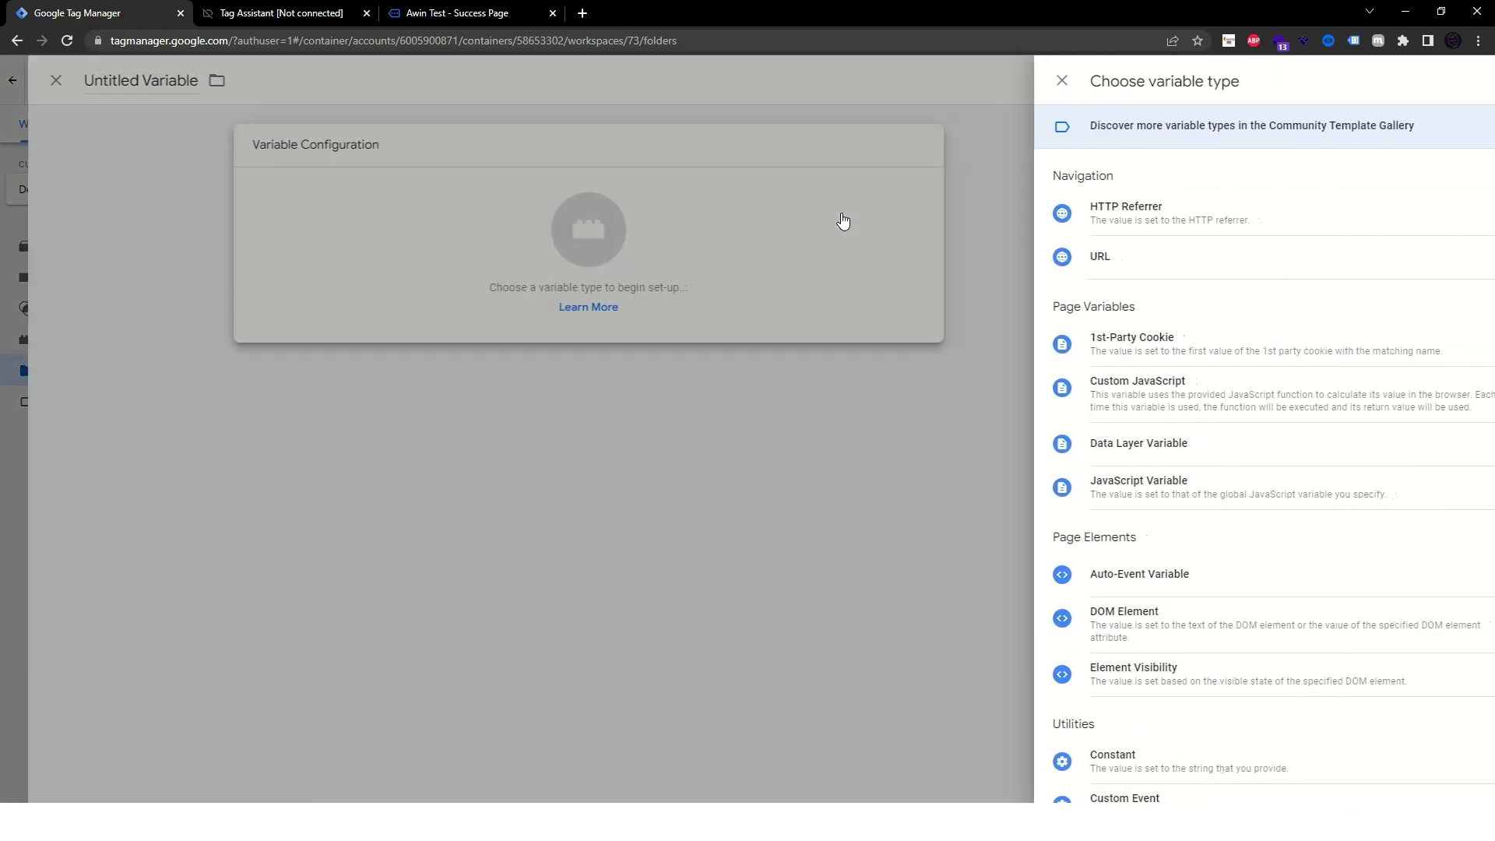
pyautogui.click(1092, 765)
pyautogui.click(691, 293)
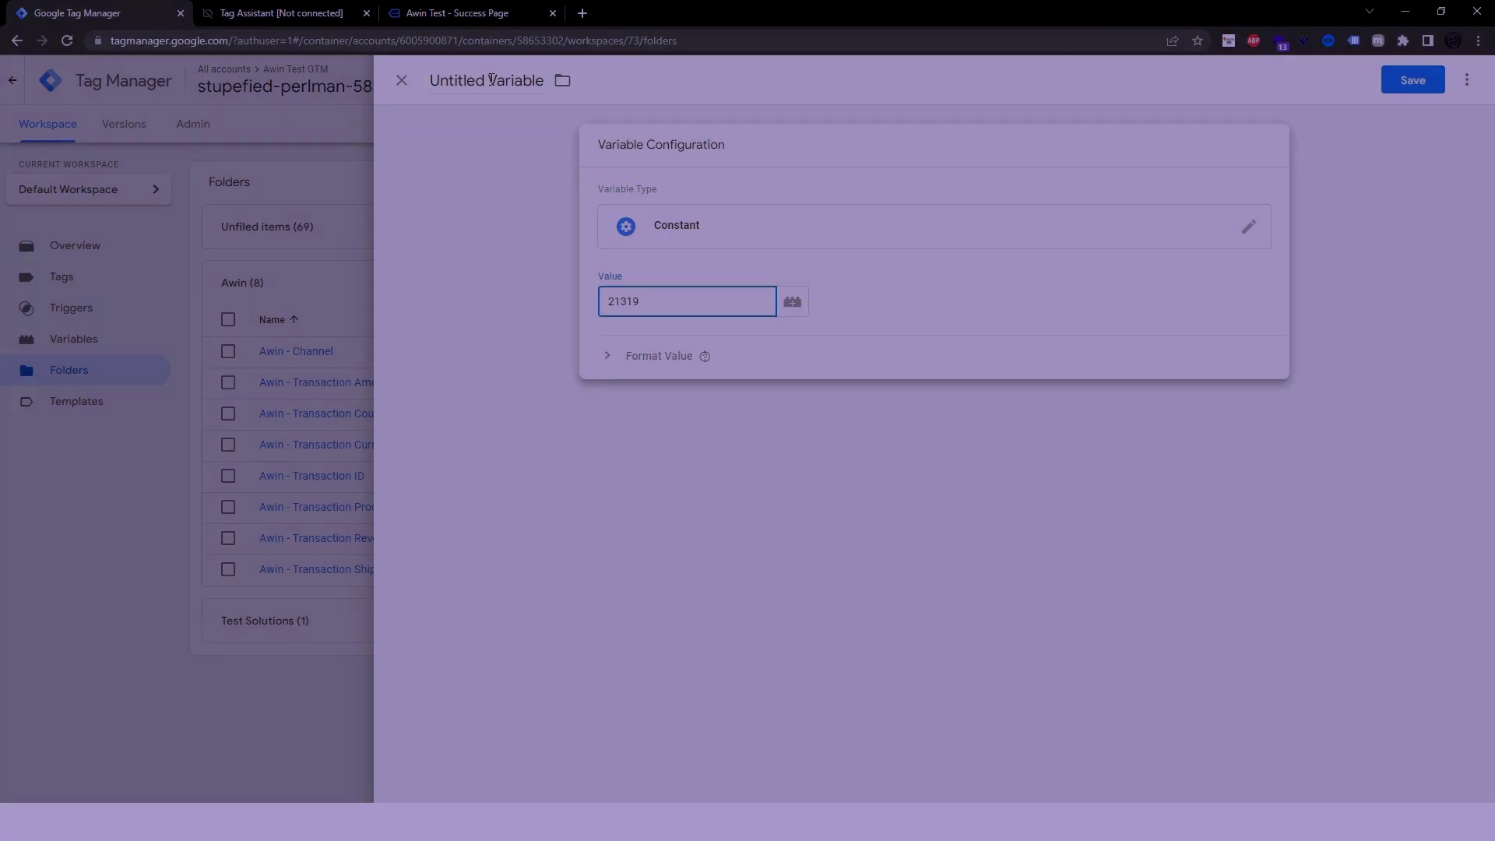
pyautogui.click(491, 79)
pyautogui.write('Awin - Merchant ID')
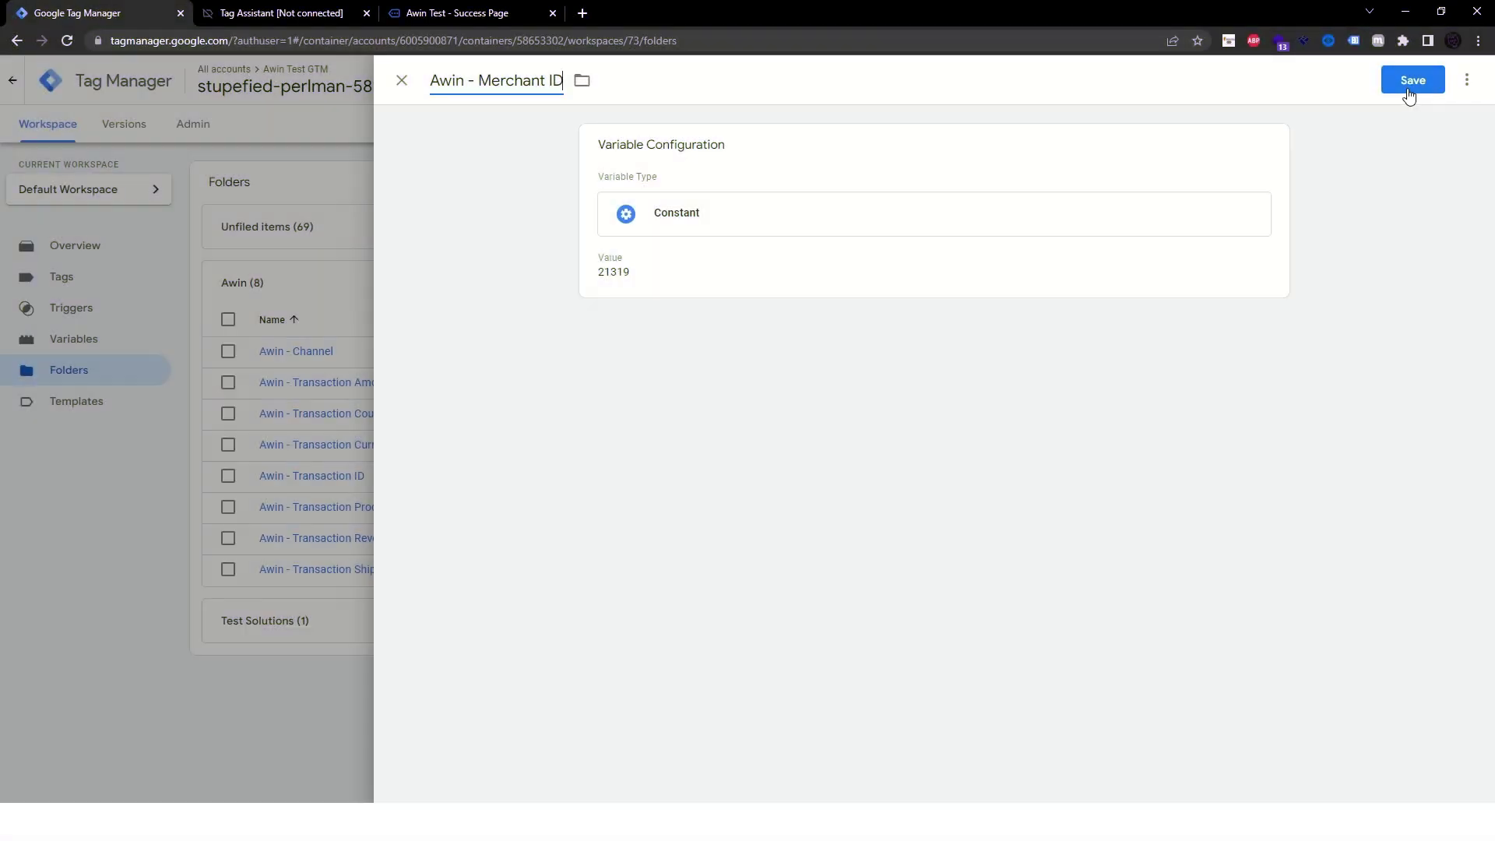
pyautogui.click(1409, 90)
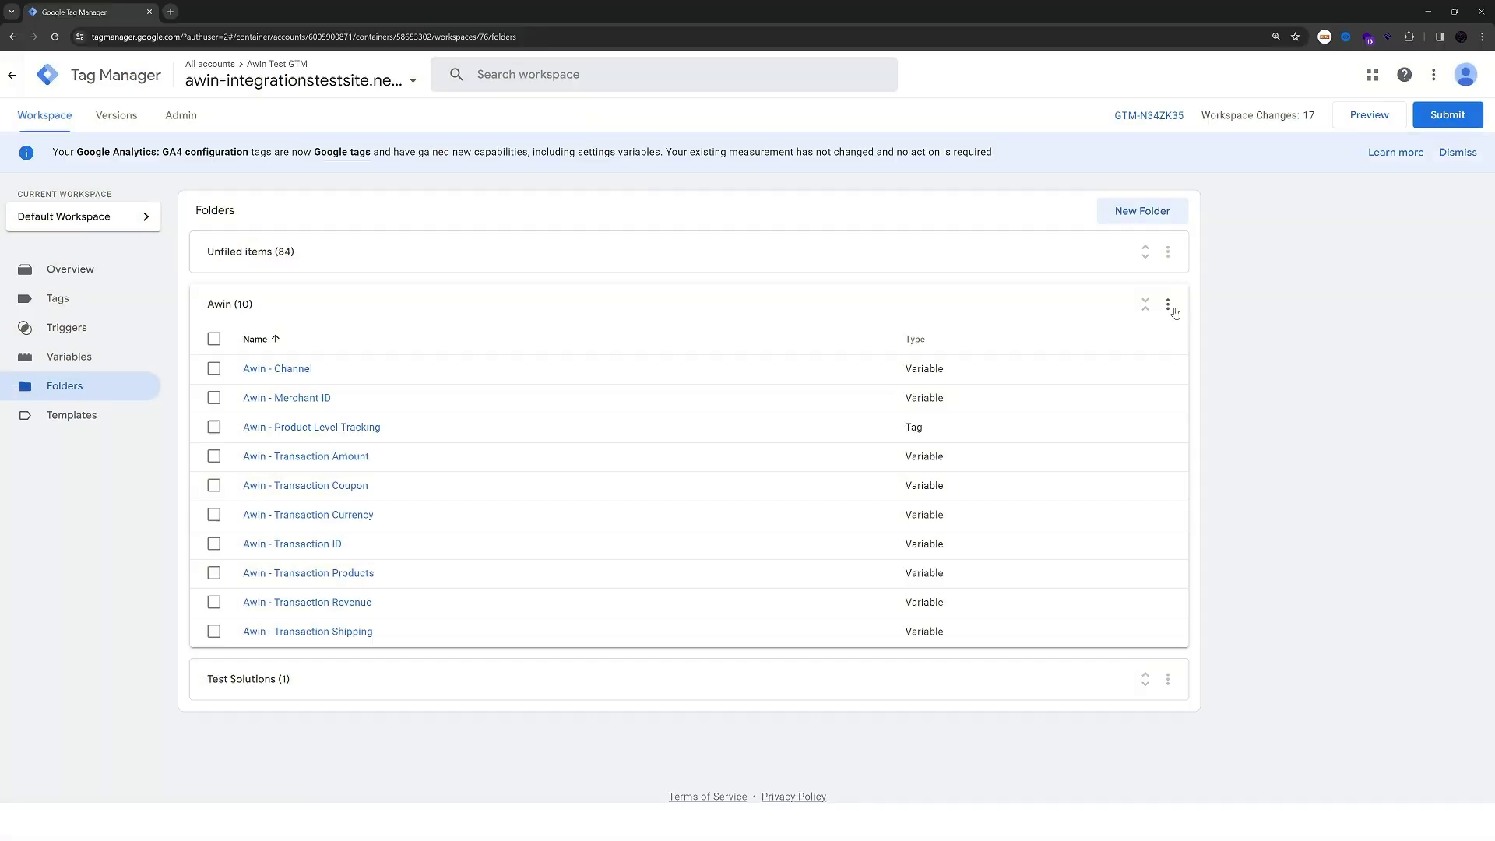
# Add a new tag to the Awin folder using the Awin Advertiser Mastertag template, found by searching the Community Template Gallery for "awin"
pyautogui.click(1172, 307)
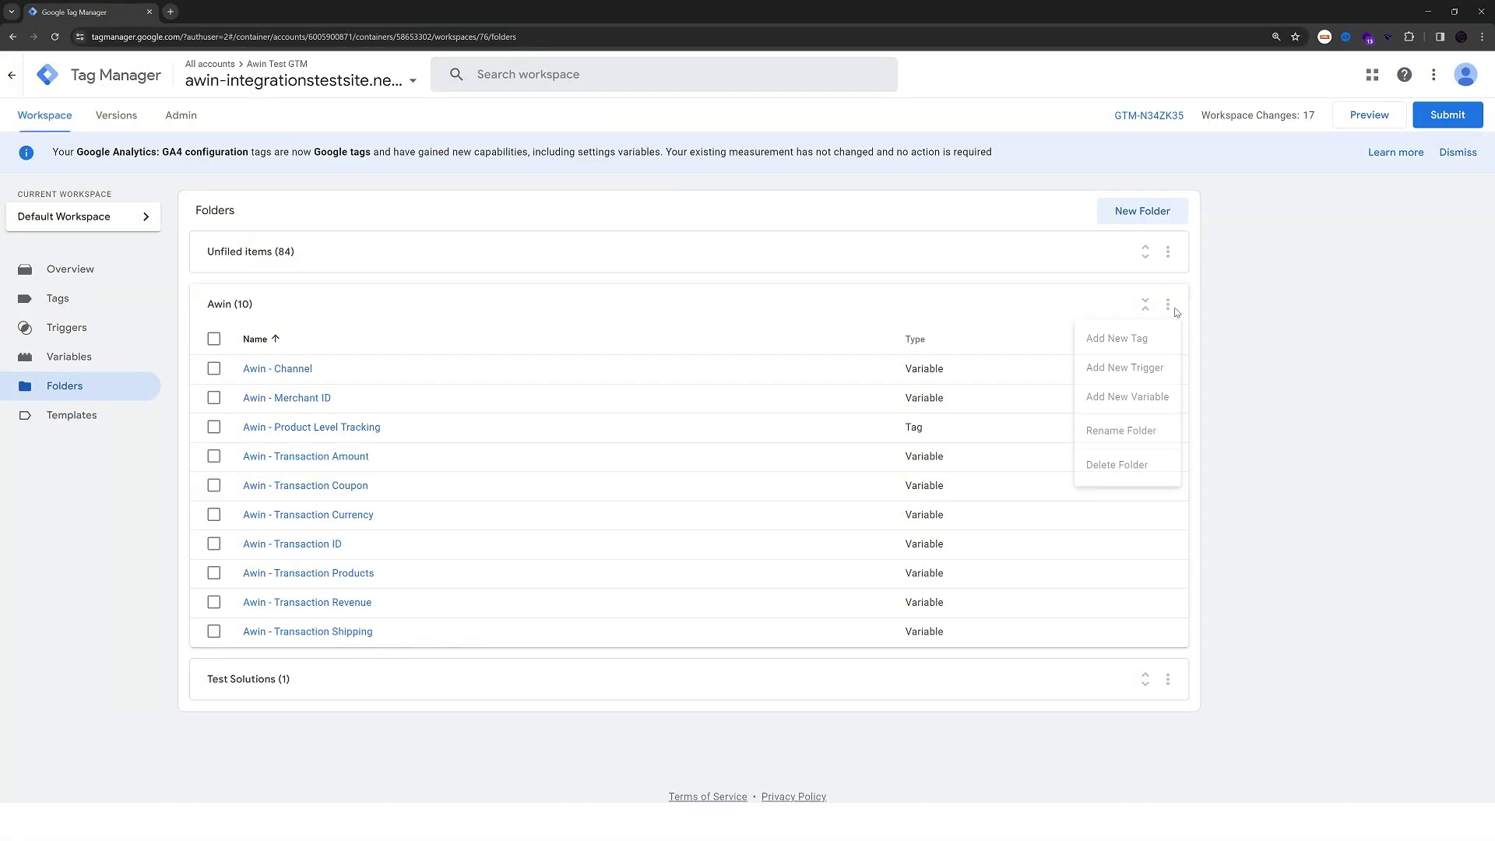
pyautogui.click(1136, 336)
pyautogui.click(841, 195)
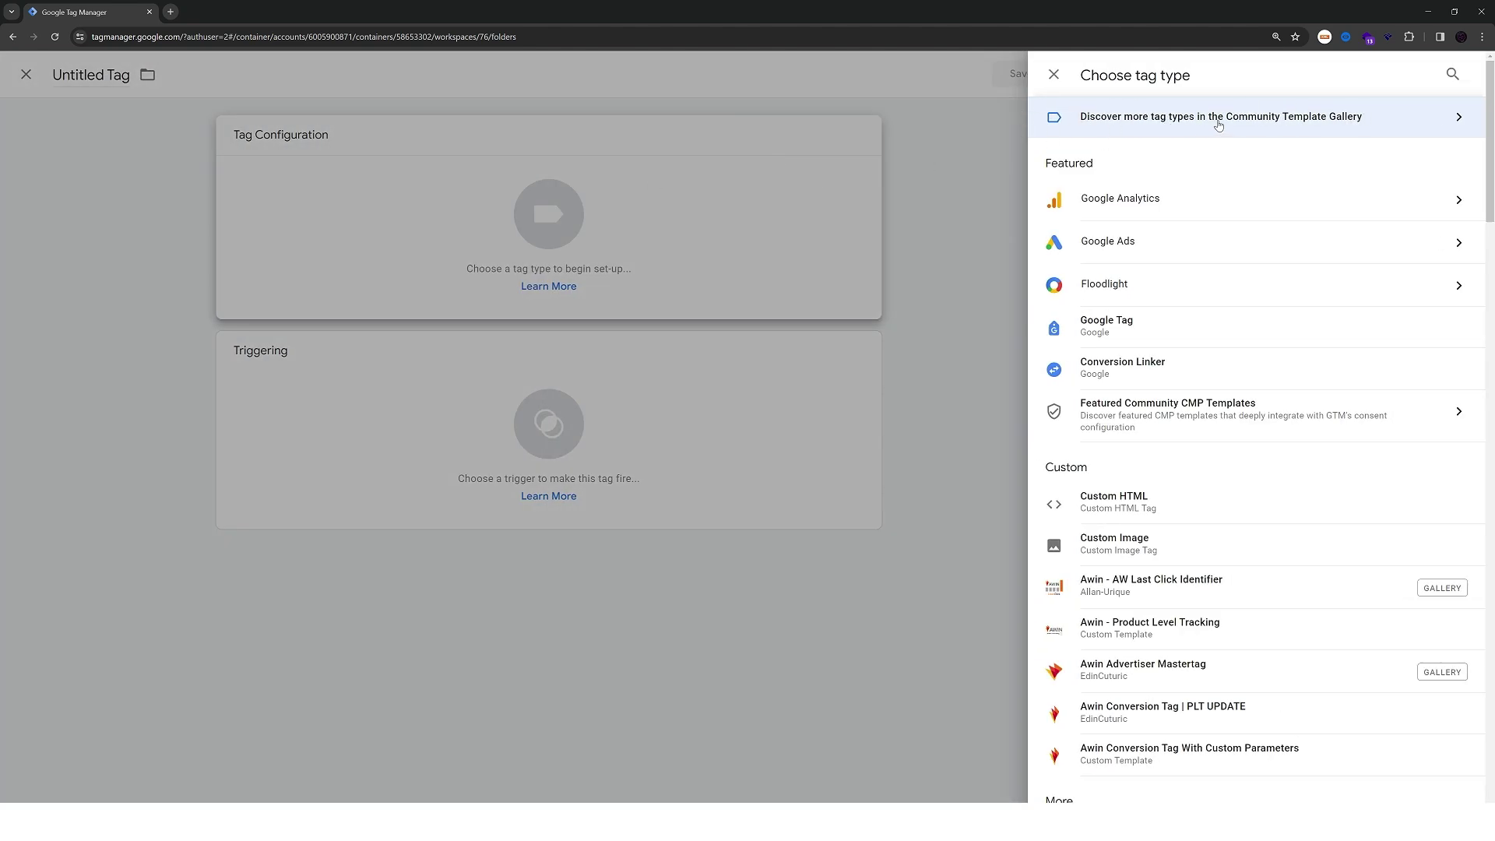
pyautogui.click(1338, 127)
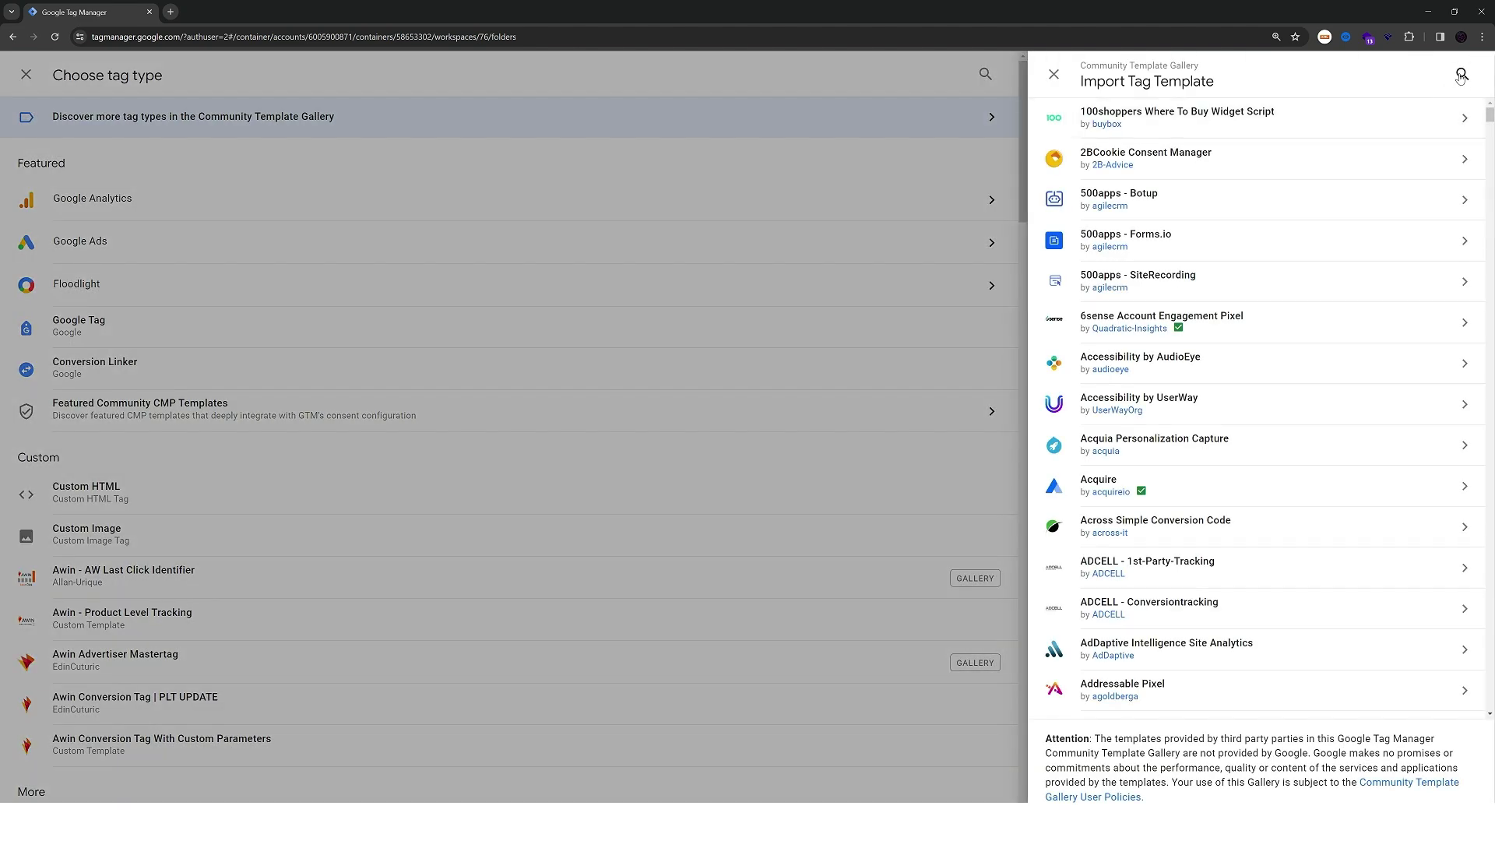
pyautogui.click(1462, 74)
pyautogui.write('awin')
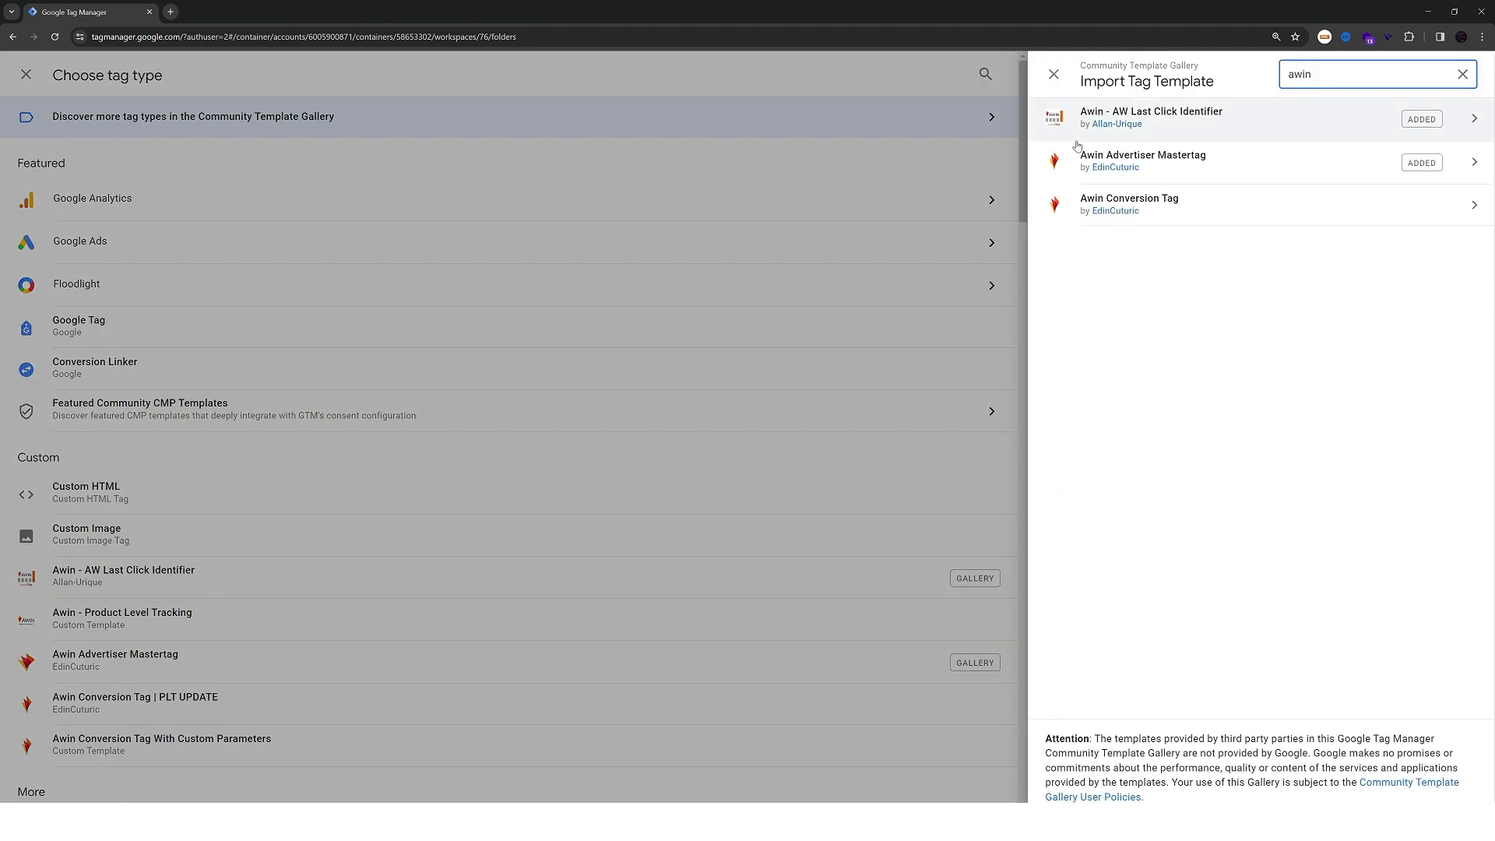
pyautogui.click(1211, 166)
pyautogui.click(1347, 78)
# Set the Mastertag's Advertiser id to {{Awin - Merchant ID}} and make it fire on the All Pages trigger
pyautogui.click(658, 306)
pyautogui.write('{{merch')
pyautogui.click(689, 342)
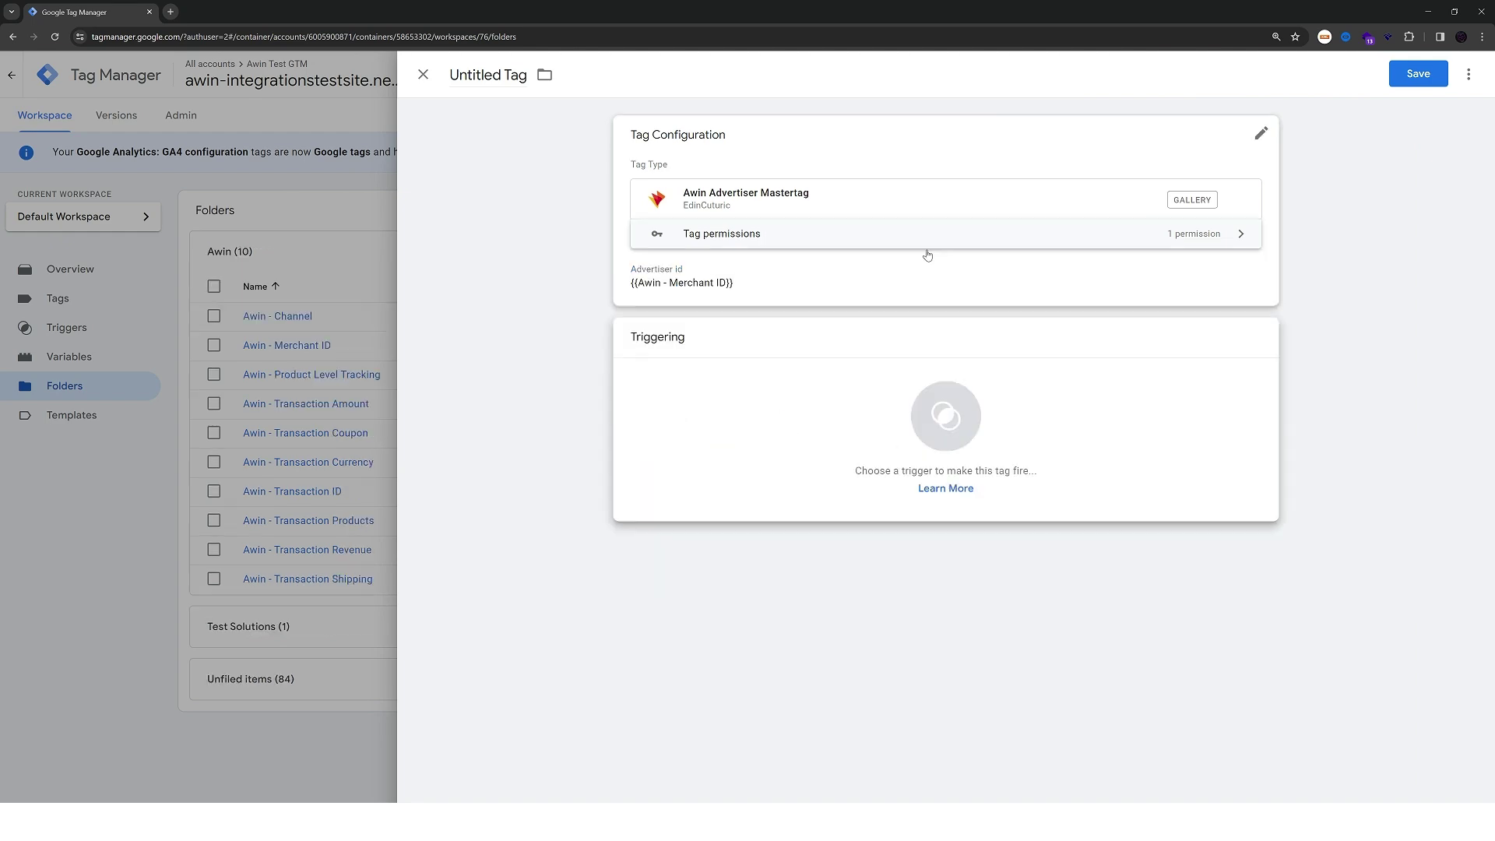
pyautogui.click(724, 416)
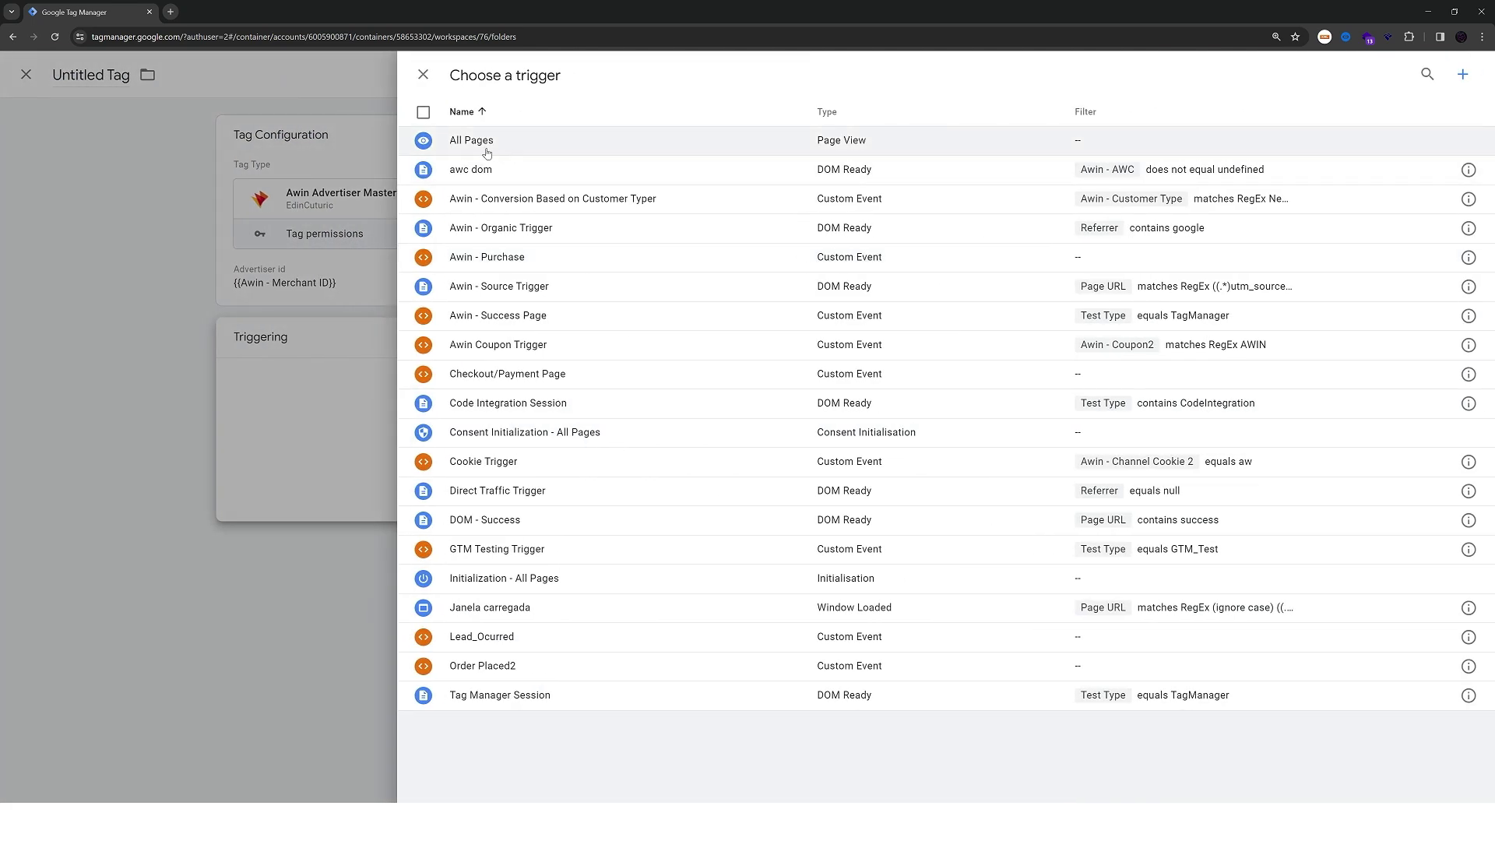
pyautogui.click(485, 149)
# Name the tag "Awin - Master Tag" and save it
pyautogui.click(496, 69)
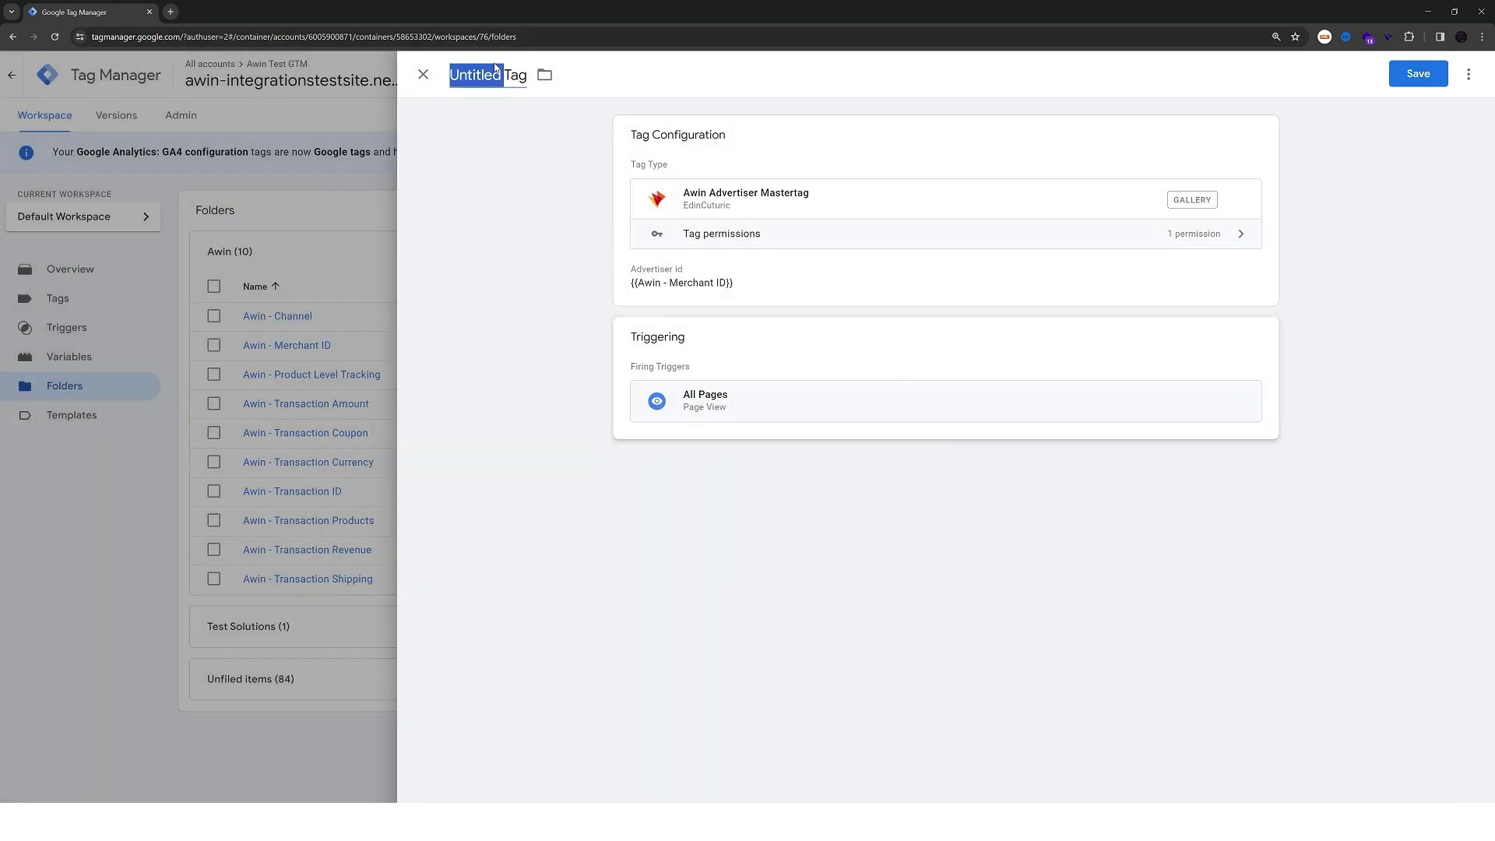
pyautogui.write('Awin - Master Tag')
pyautogui.click(1400, 86)
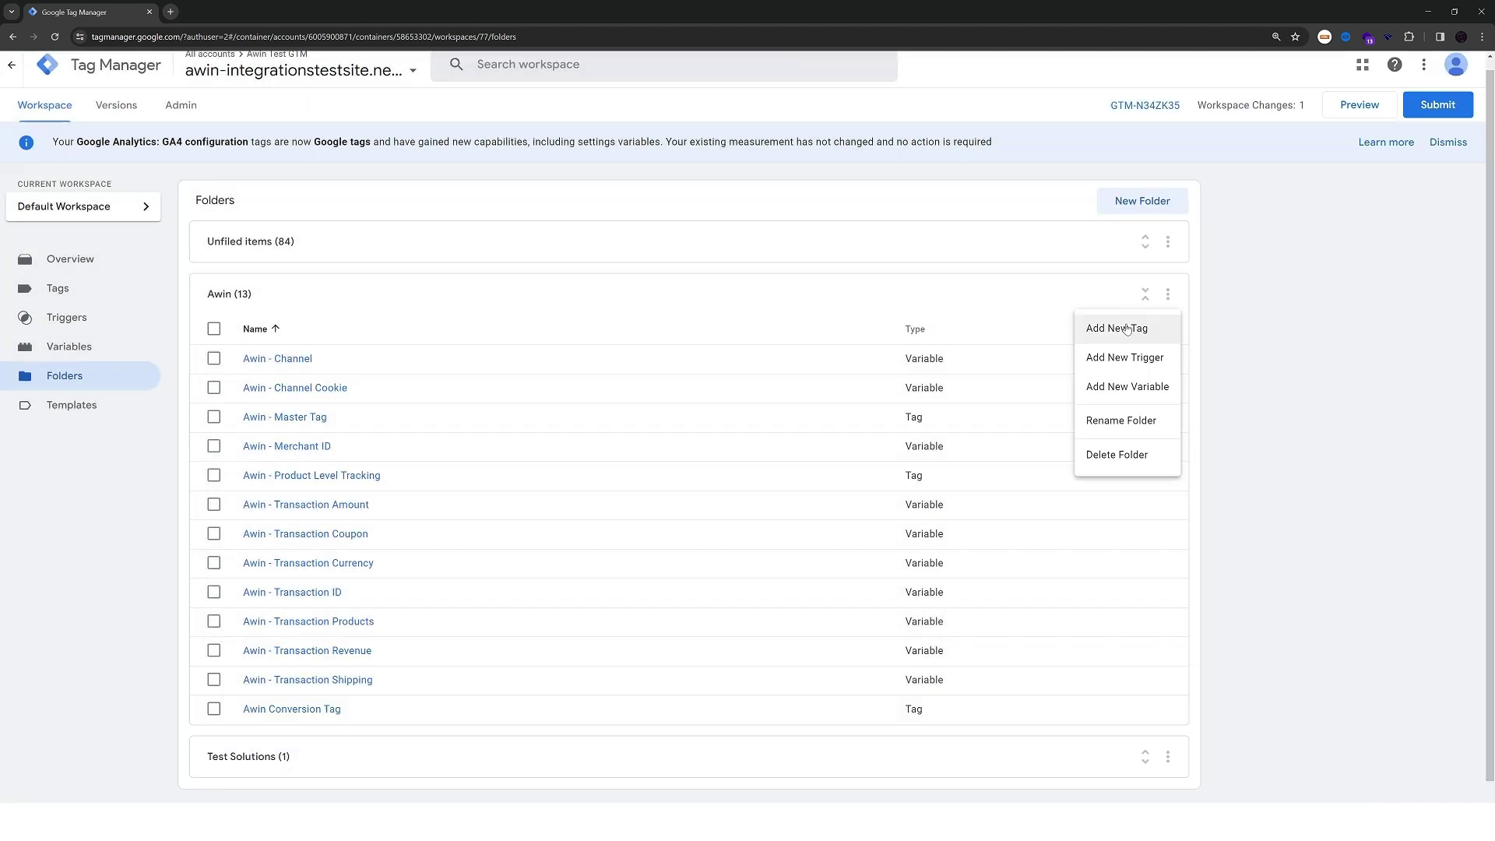
# Add another tag to the Awin folder using the Awin - AW Last Click Identifier template from the Community Template Gallery
pyautogui.click(1111, 324)
pyautogui.click(764, 162)
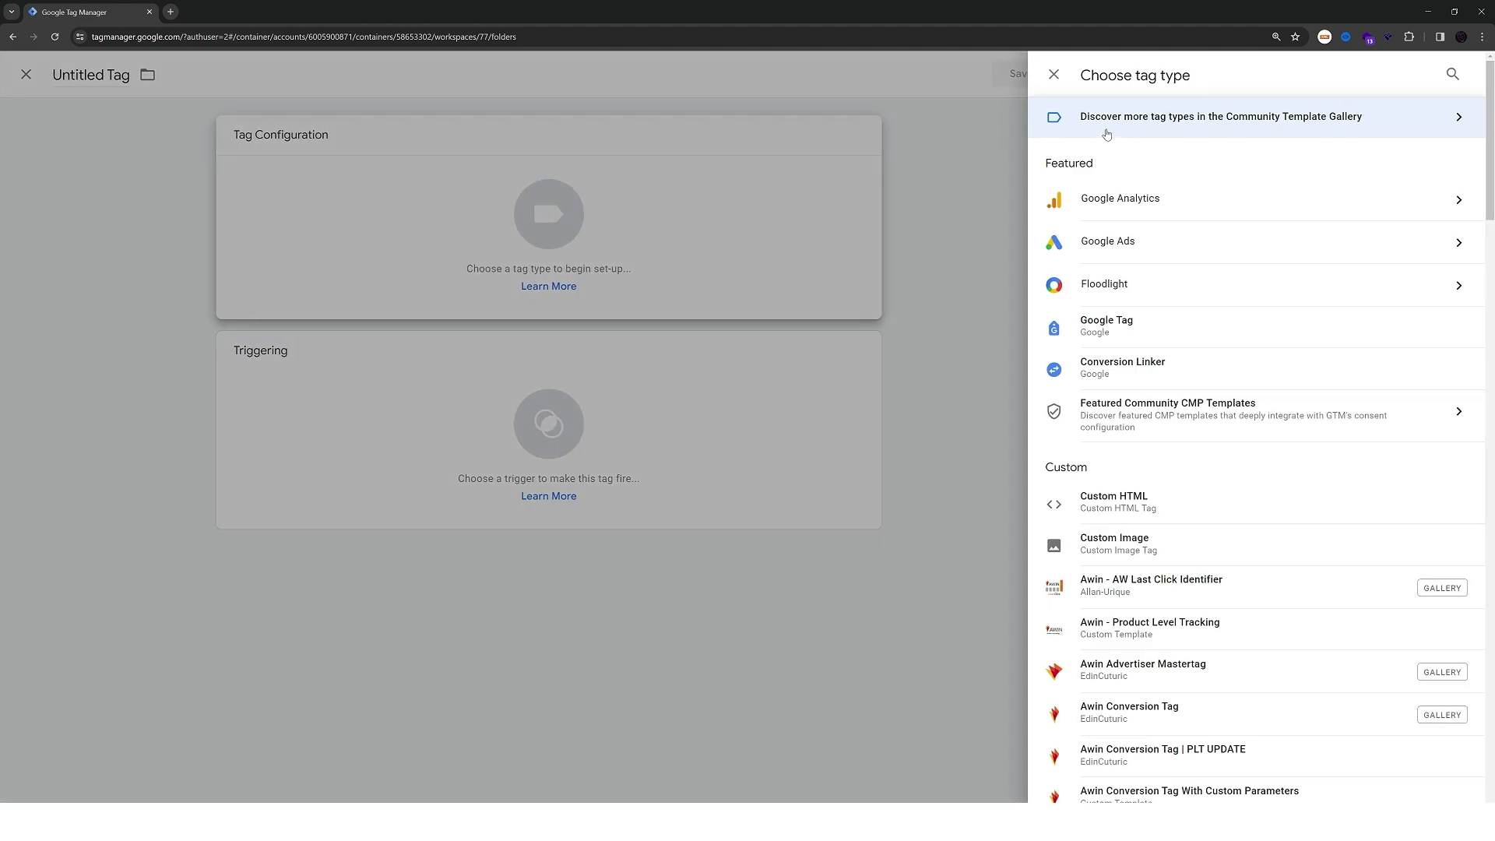
pyautogui.click(1256, 118)
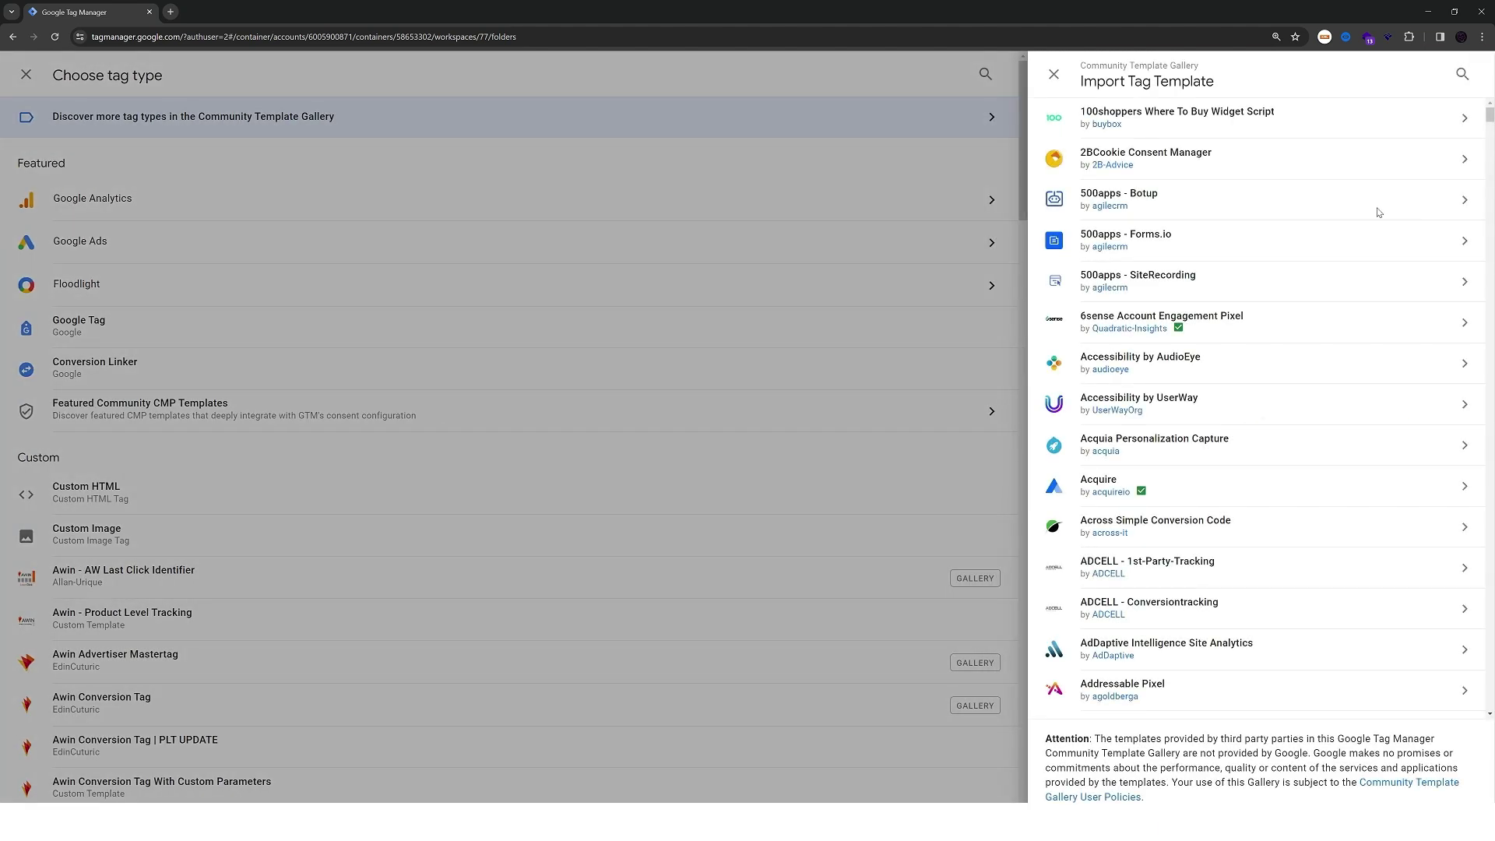
pyautogui.click(1462, 74)
pyautogui.write('awin')
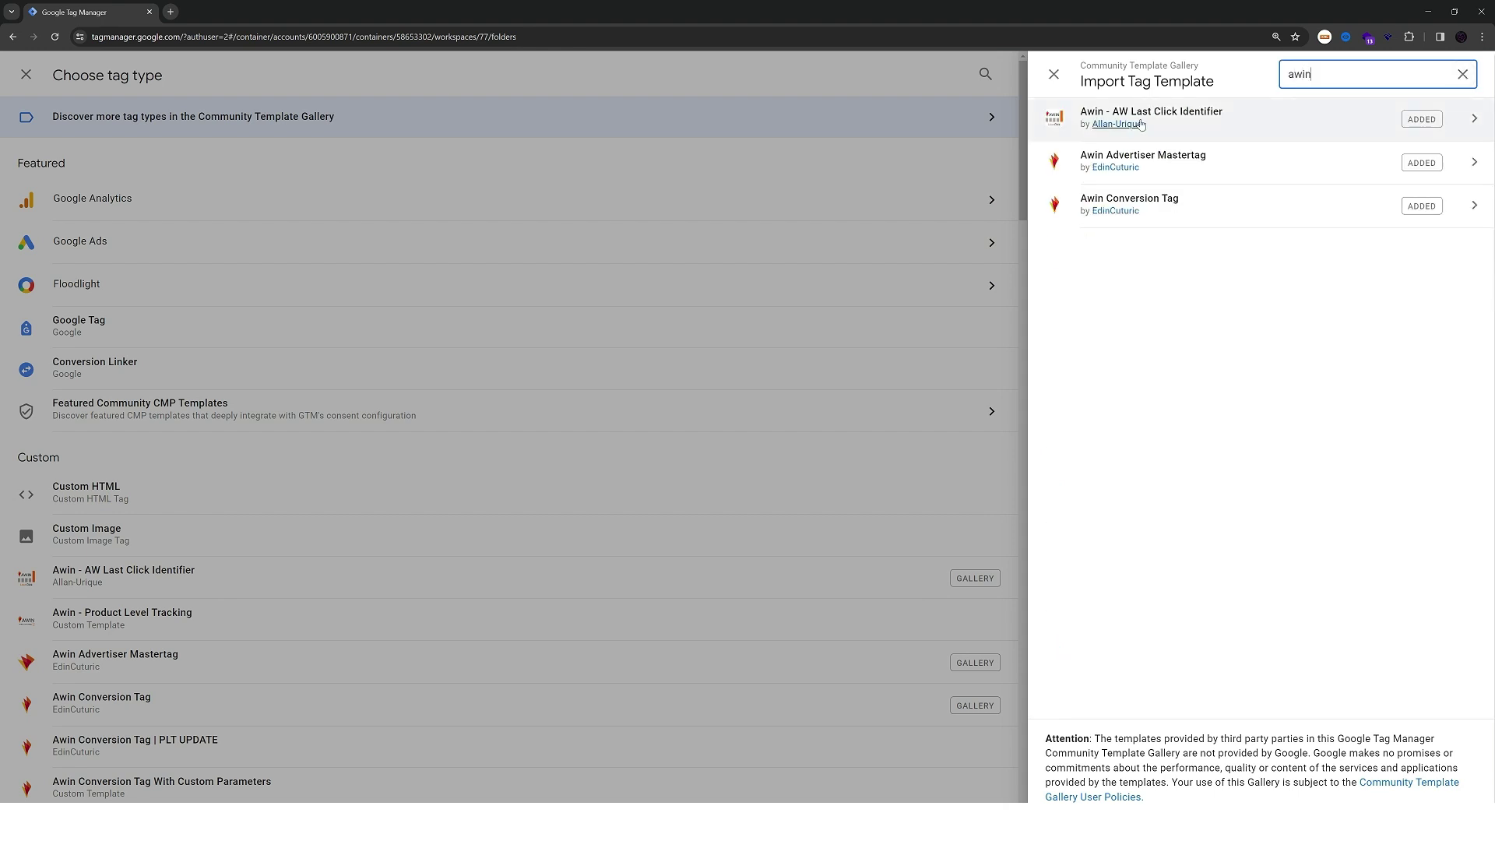
pyautogui.click(1249, 130)
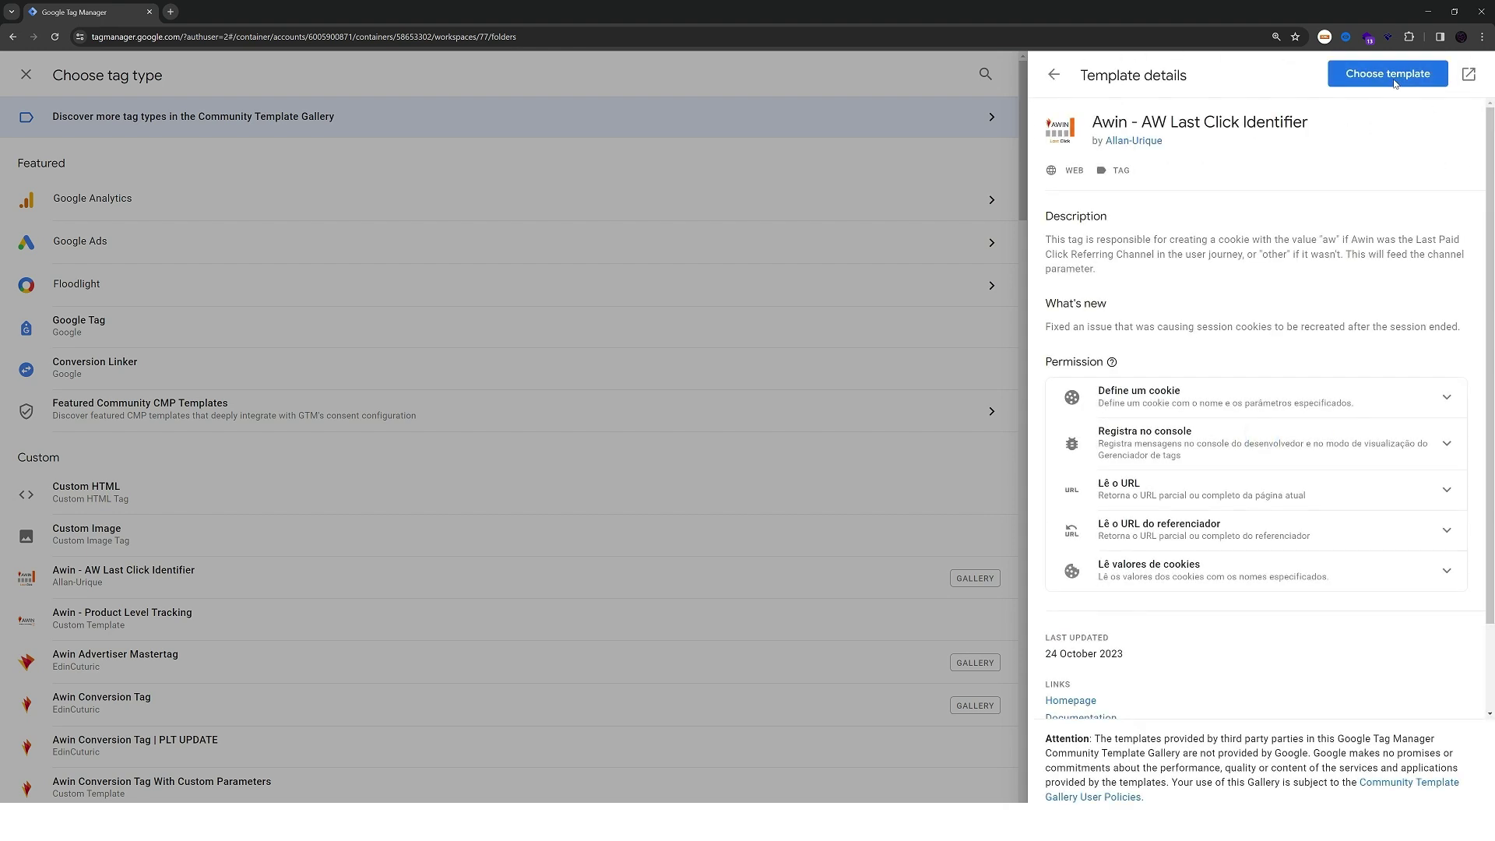
pyautogui.click(1392, 79)
# Enable Using All Page Trigger in the Last Click Identifier tag and assign the All Pages firing trigger
pyautogui.doubleClick(759, 313)
pyautogui.click(736, 250)
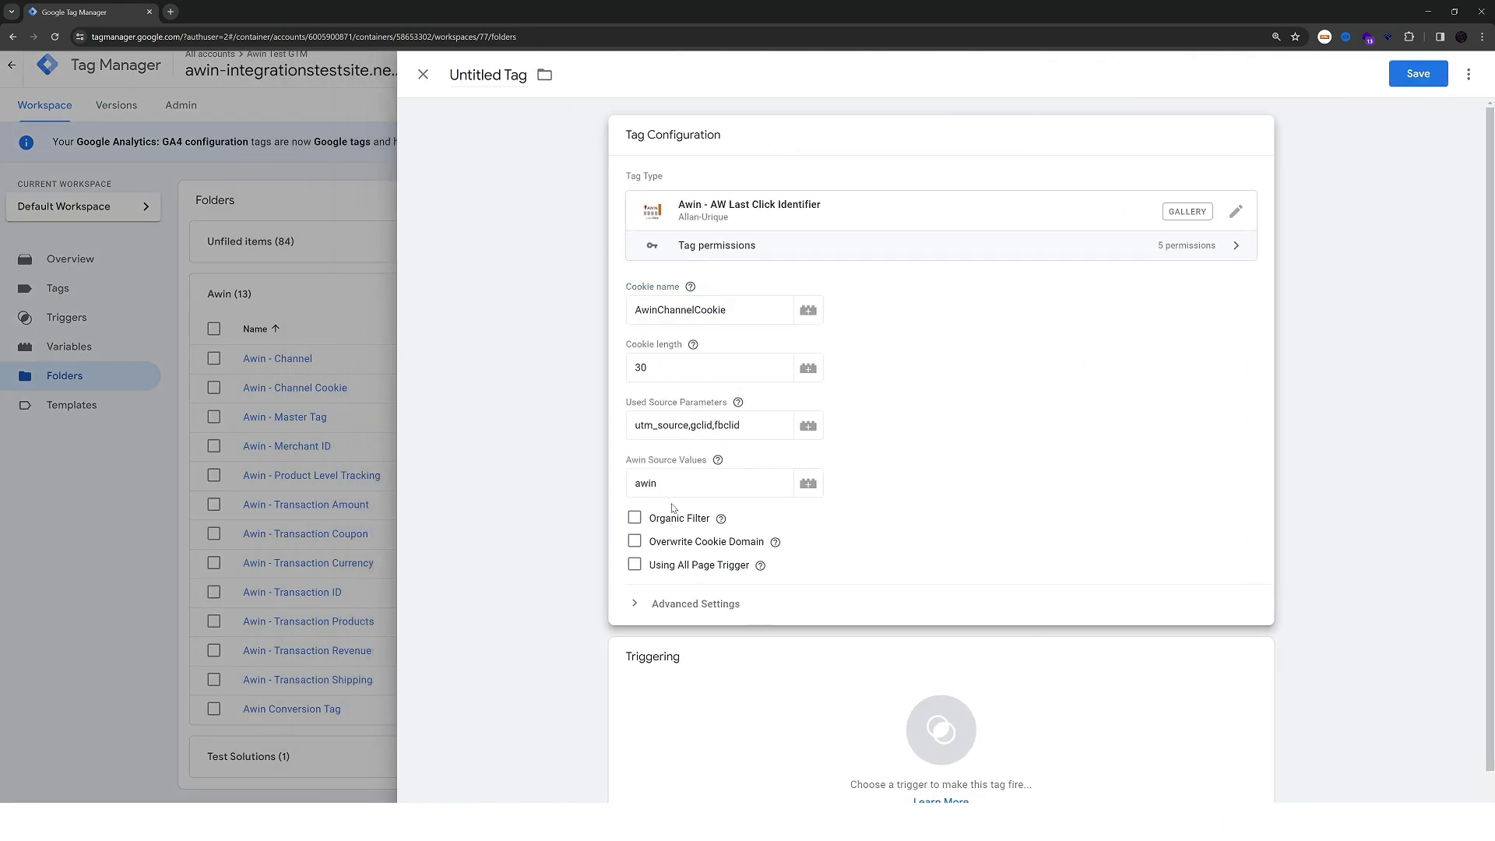
pyautogui.click(635, 566)
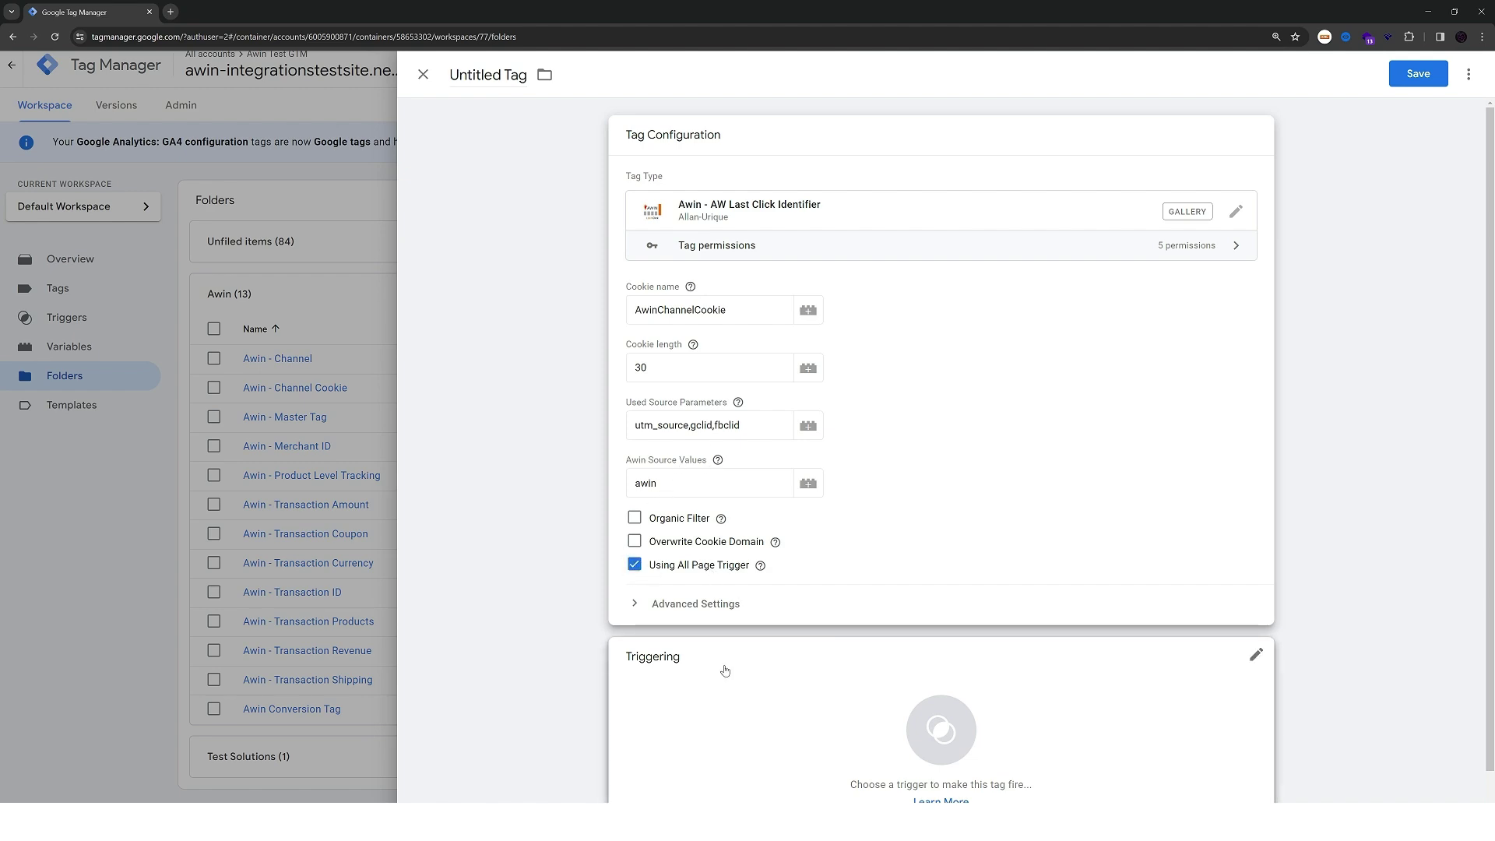
pyautogui.click(895, 677)
pyautogui.click(941, 684)
pyautogui.click(490, 145)
# Name the tag "Awin - AW Last Click Identifier" and save it
pyautogui.click(489, 74)
pyautogui.write('Awin')
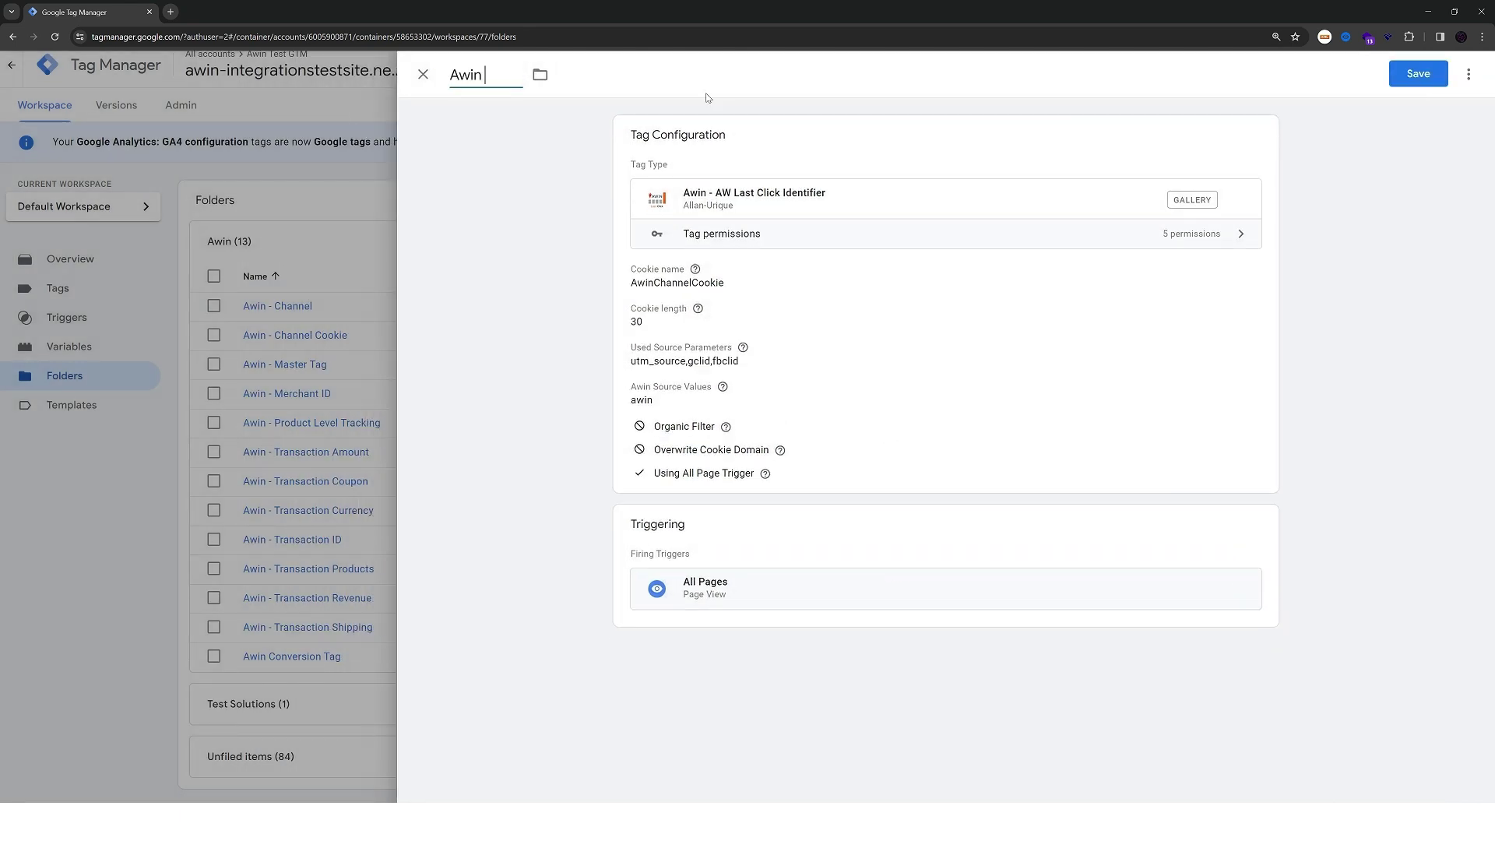
pyautogui.write(' - AW Last Click Identifier')
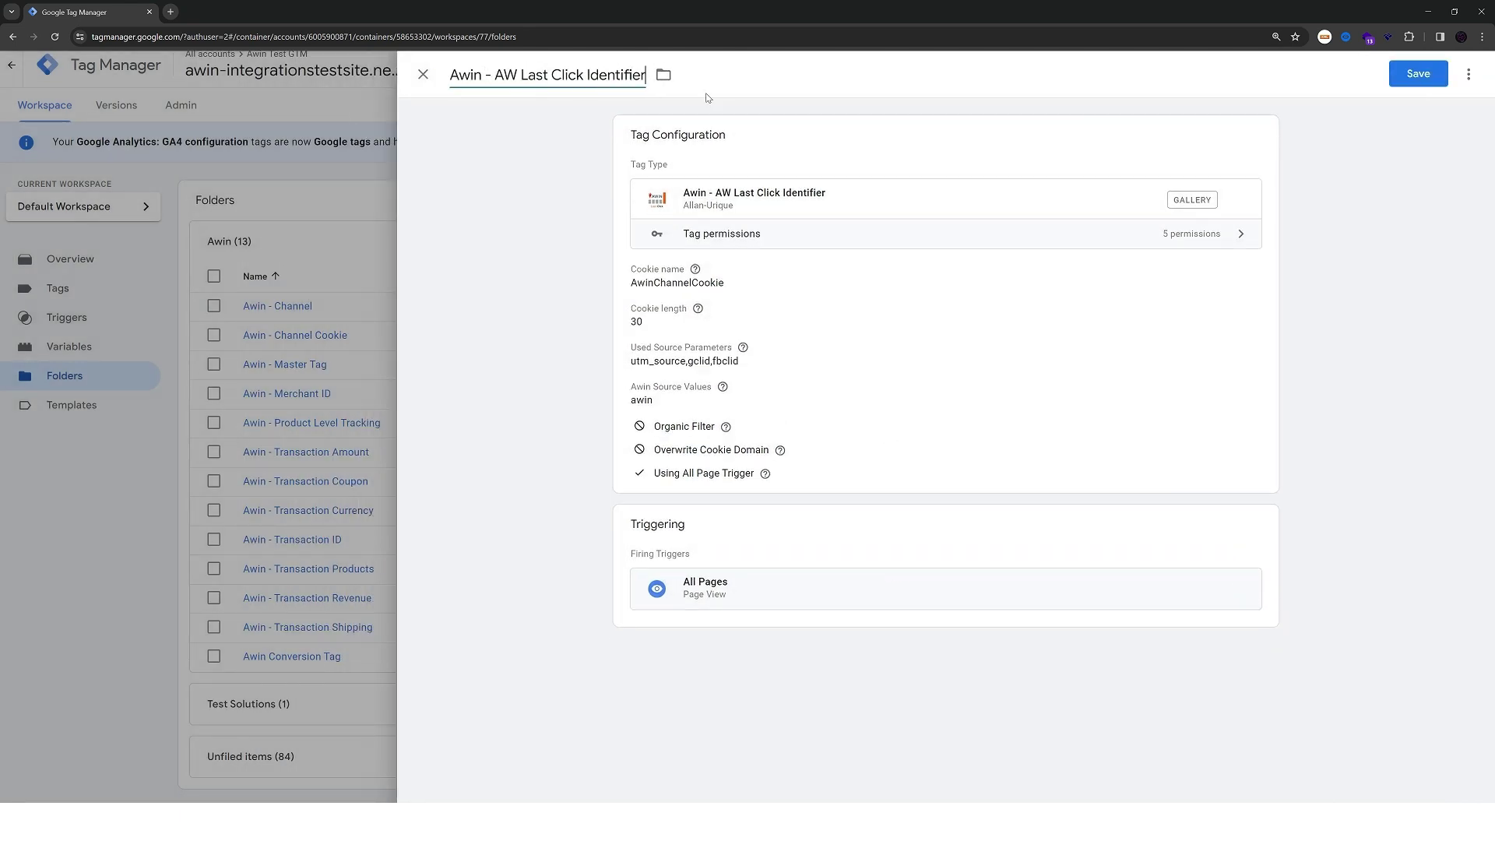
pyautogui.click(1418, 73)
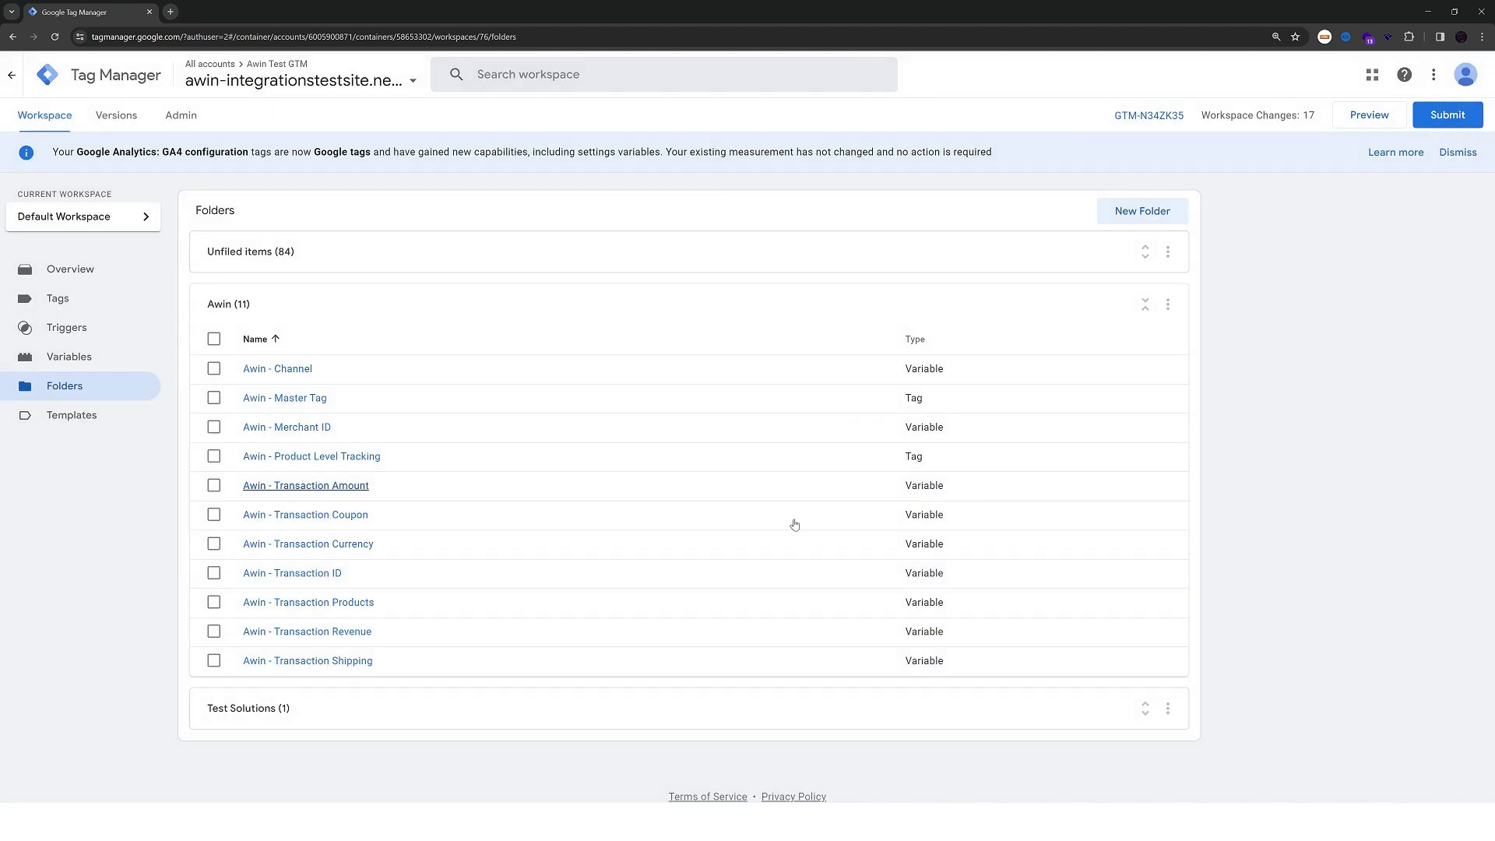
# Add a new tag to the Awin folder, importing the Awin Conversion Tag template from the Community Template Gallery into the workspace
pyautogui.click(1167, 304)
pyautogui.click(1129, 338)
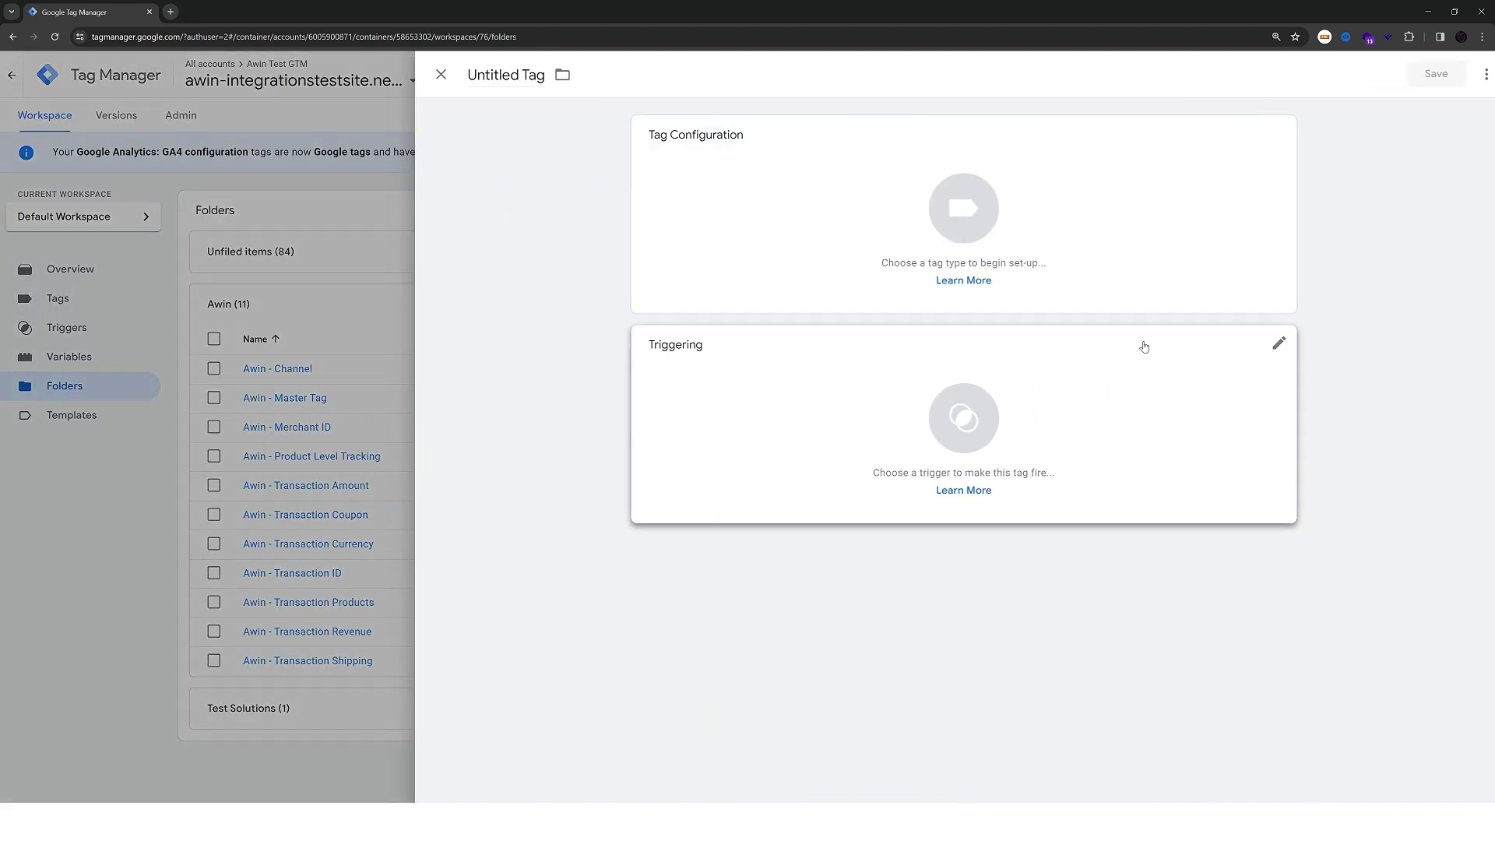
pyautogui.click(775, 210)
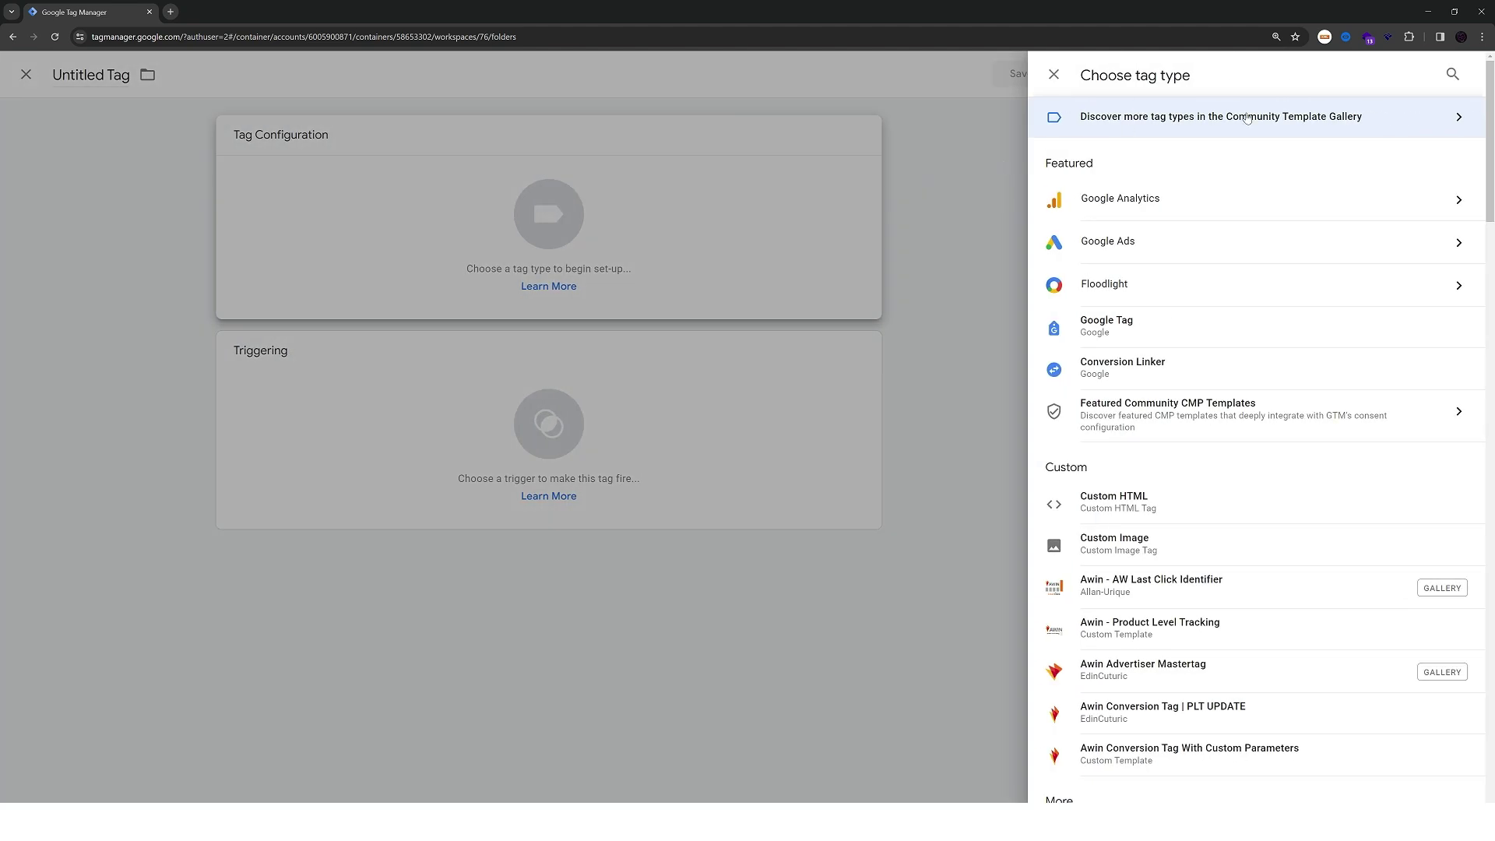
pyautogui.click(1284, 123)
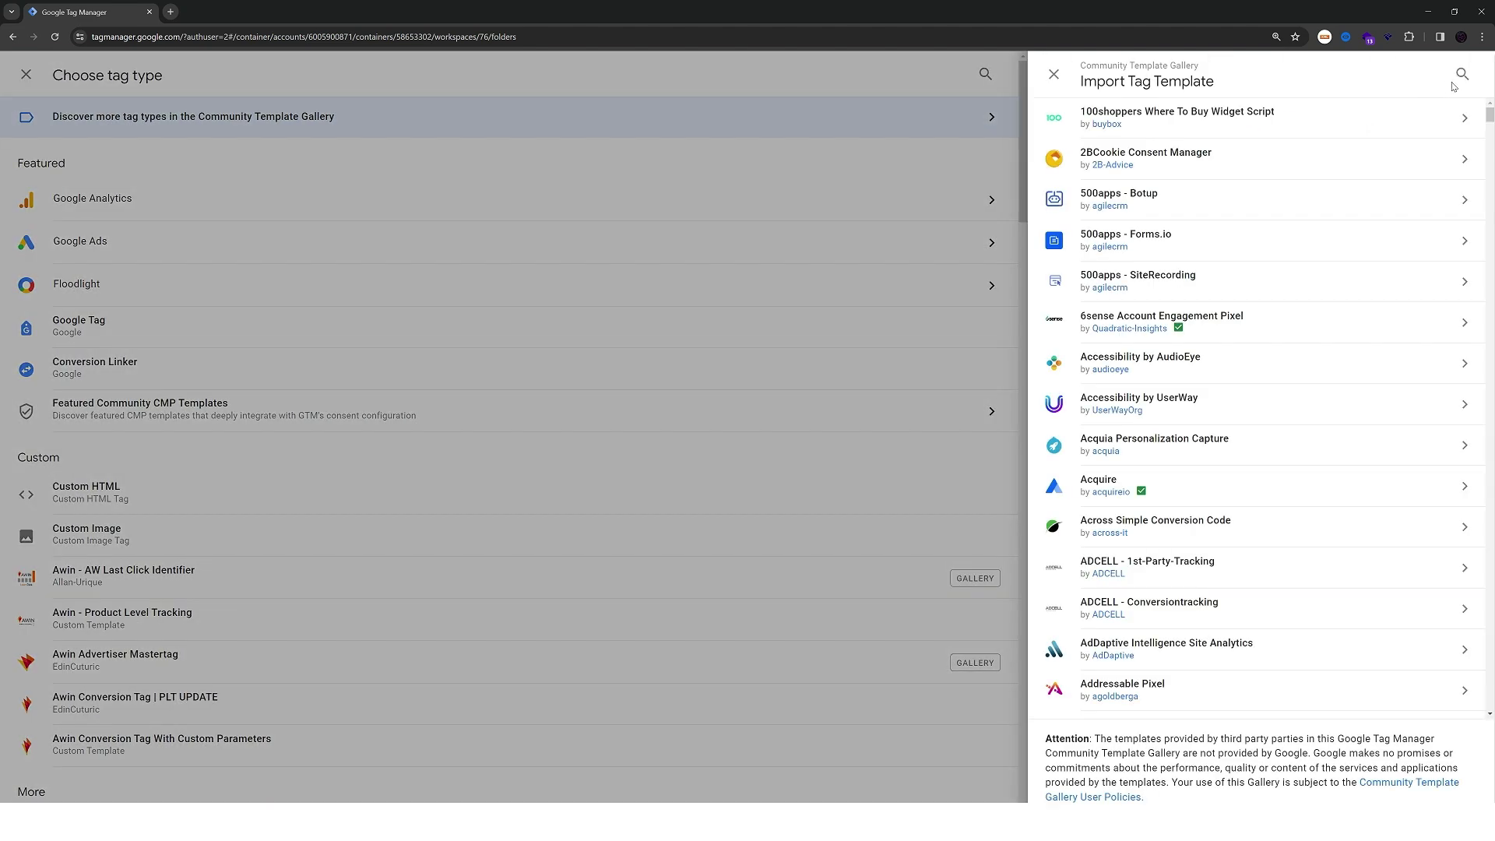
pyautogui.click(1461, 75)
pyautogui.write('awin')
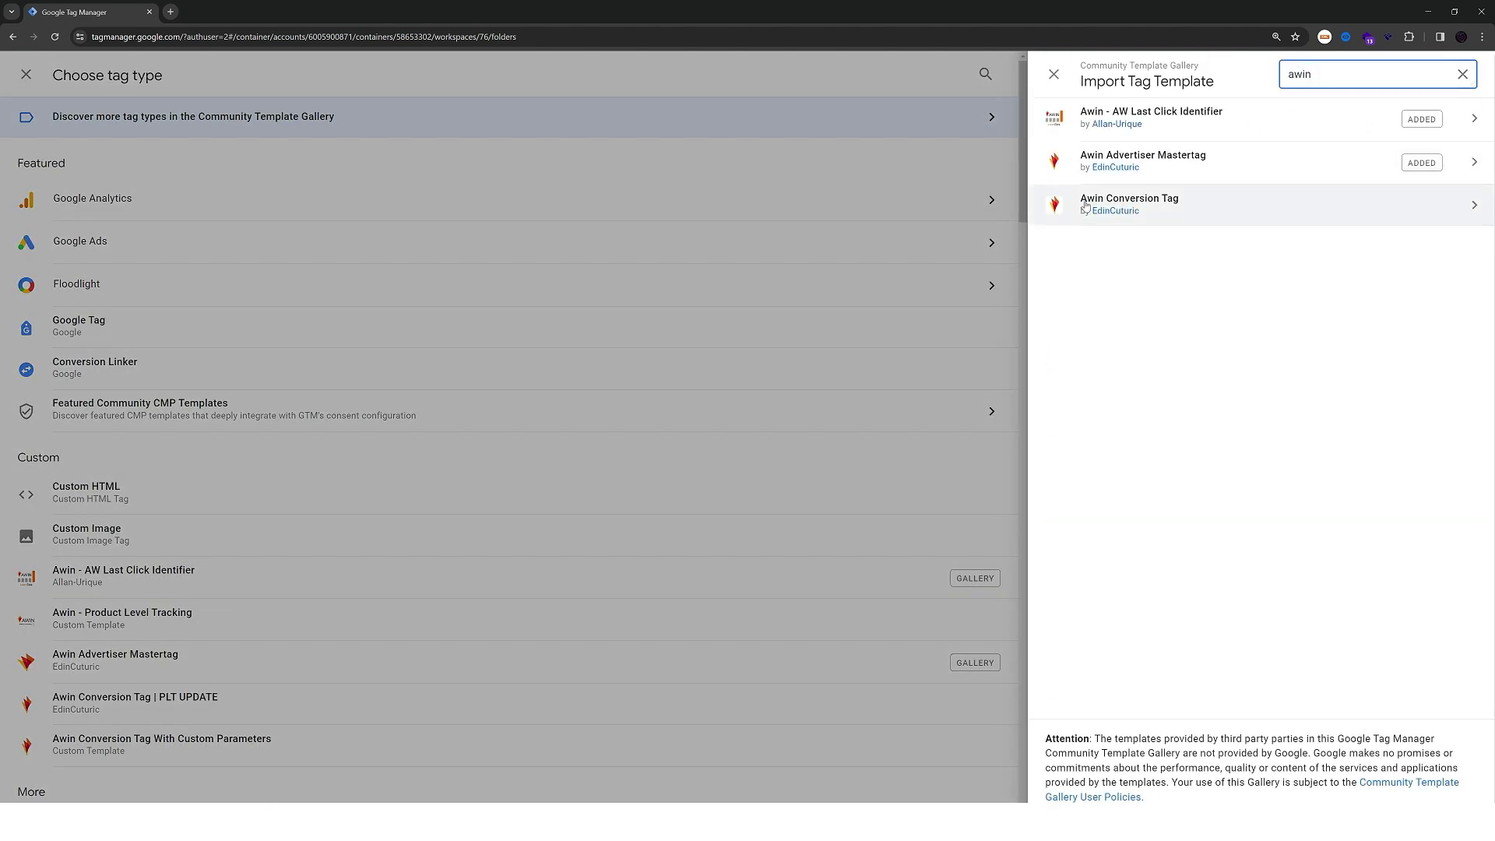
pyautogui.click(1185, 207)
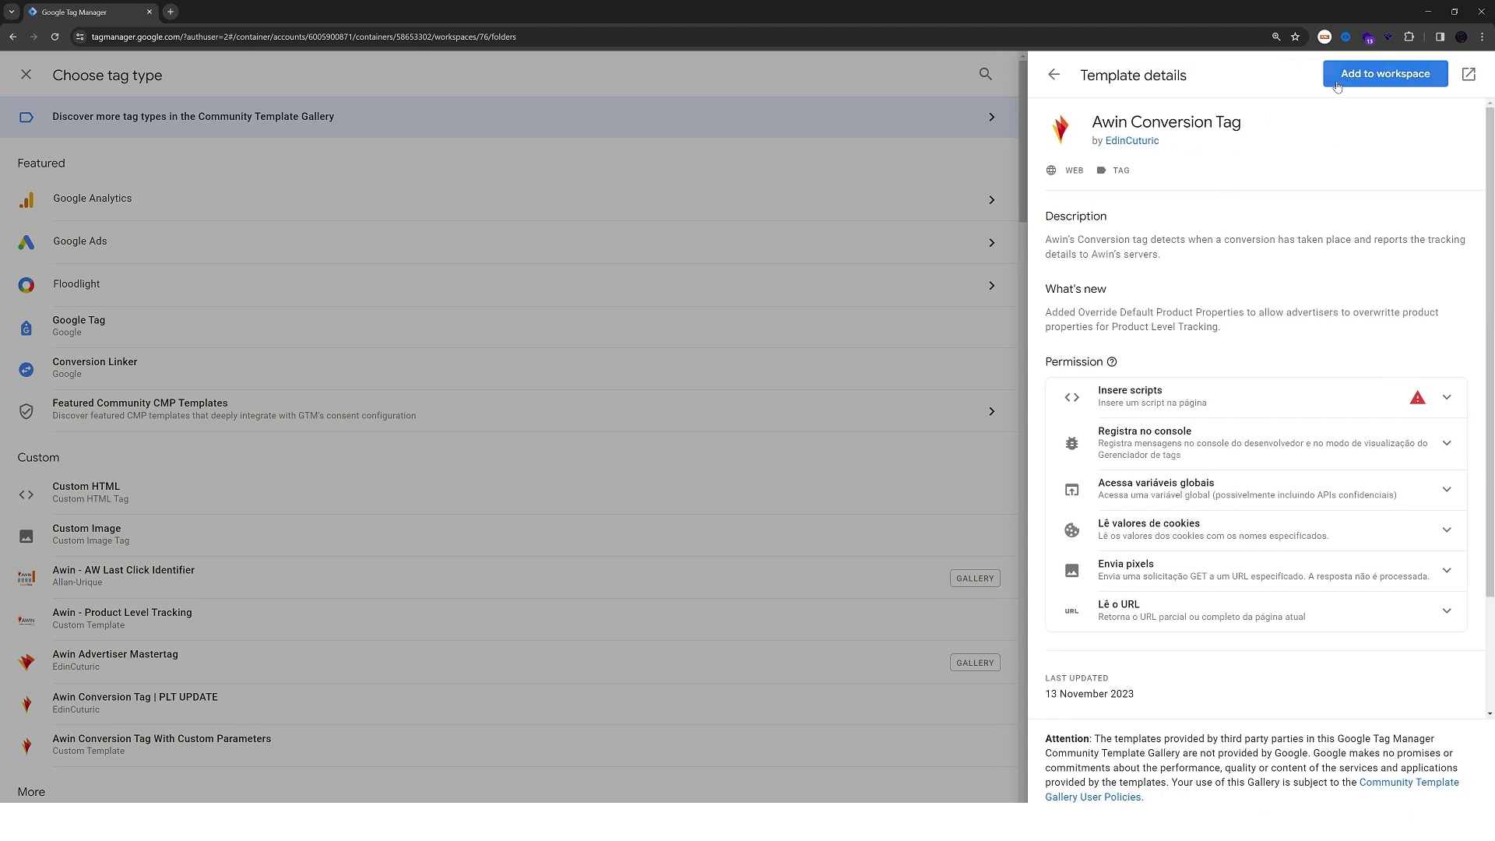
pyautogui.click(1361, 78)
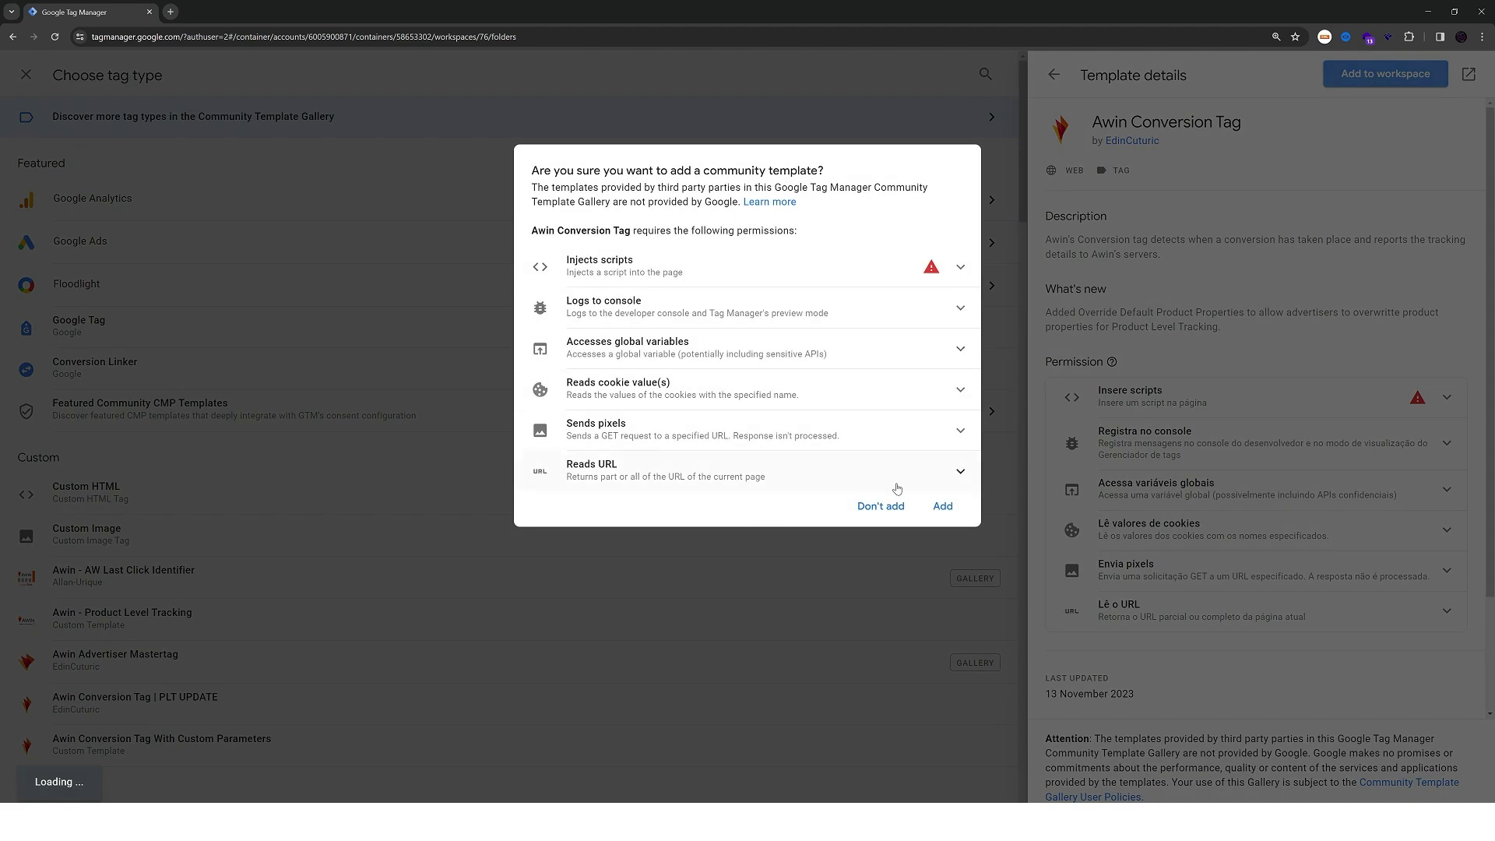
pyautogui.click(940, 505)
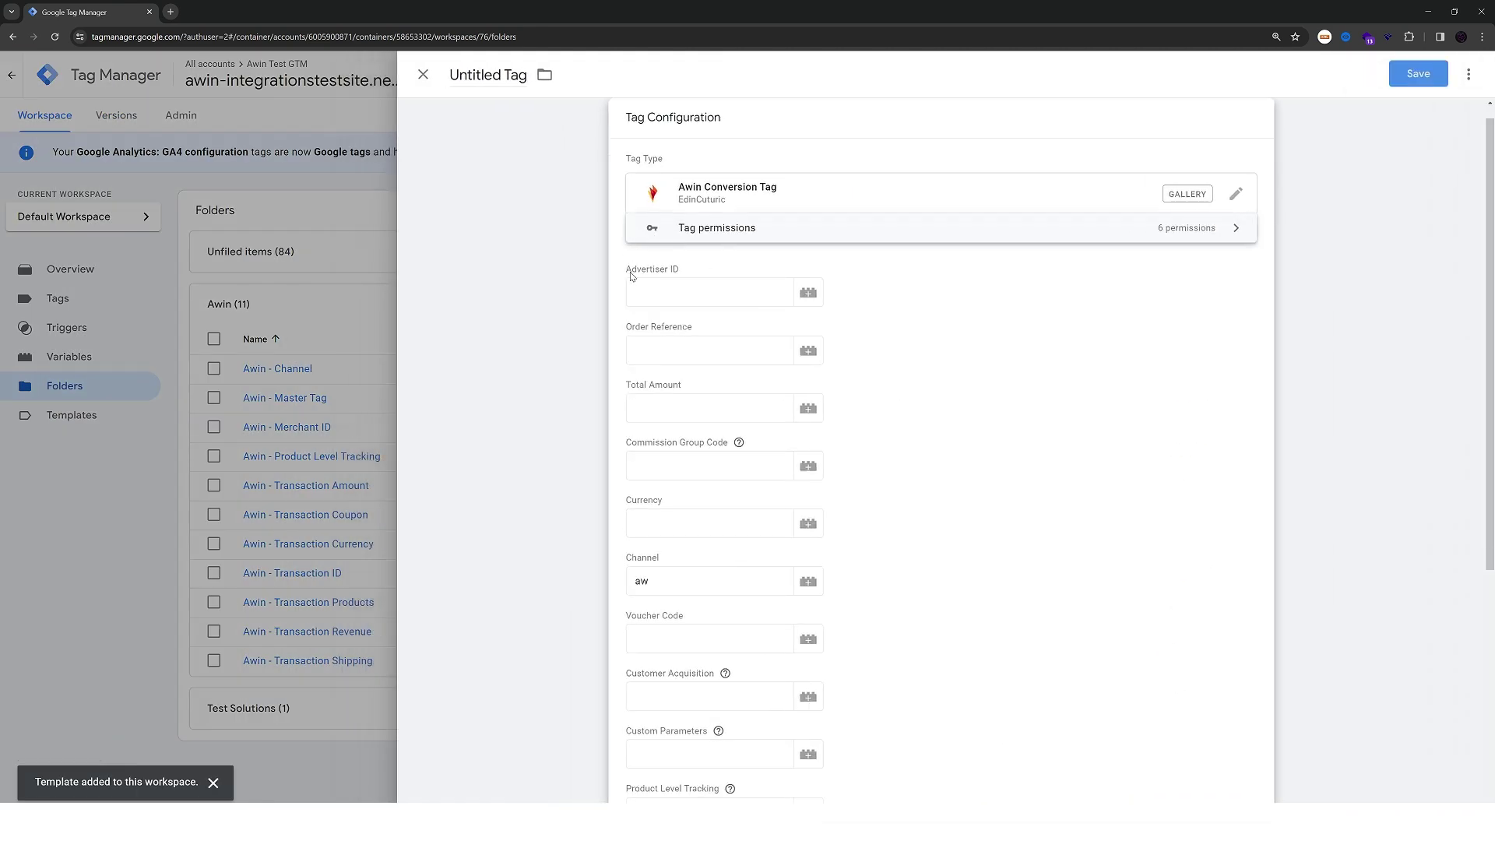
# Set the conversion tag's Advertiser ID to {{Awin - Merchant ID}} and its Order Reference to {{Awin - Transaction ID}}
pyautogui.click(699, 295)
pyautogui.write('{{merch')
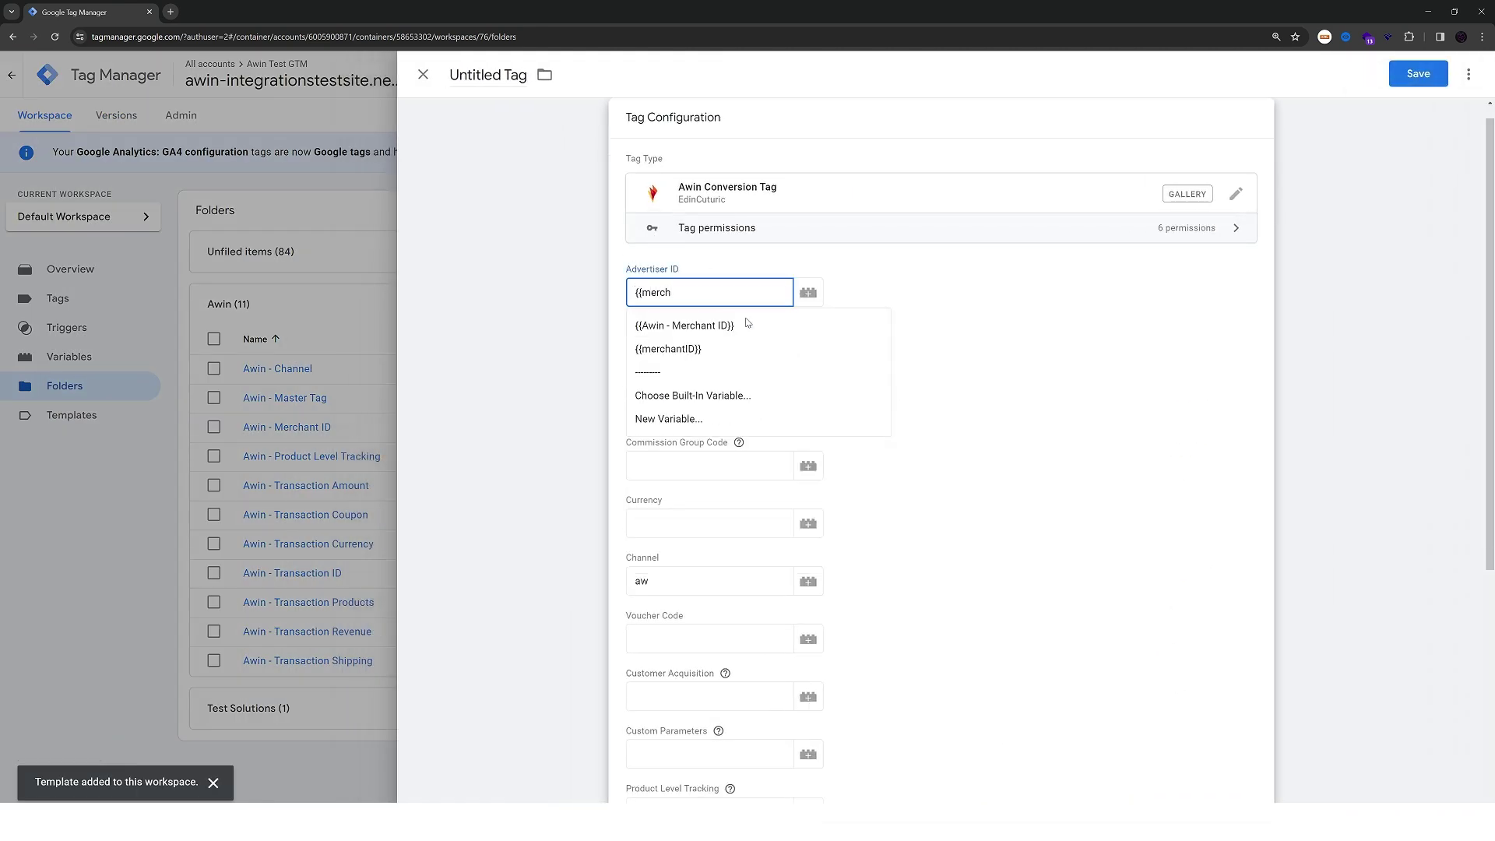
pyautogui.click(746, 323)
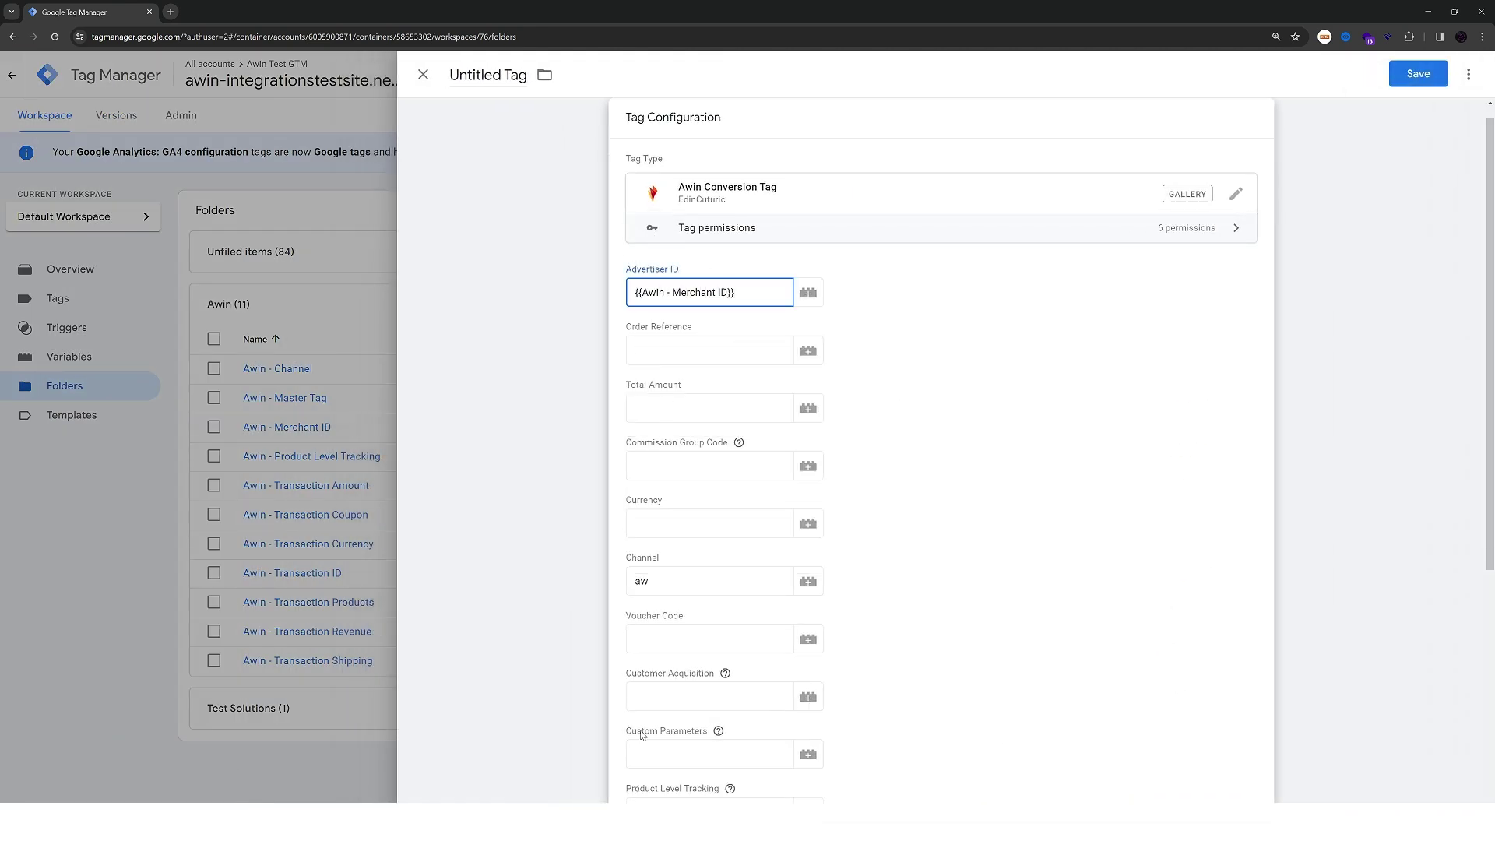
pyautogui.click(686, 348)
pyautogui.write('{{ transac')
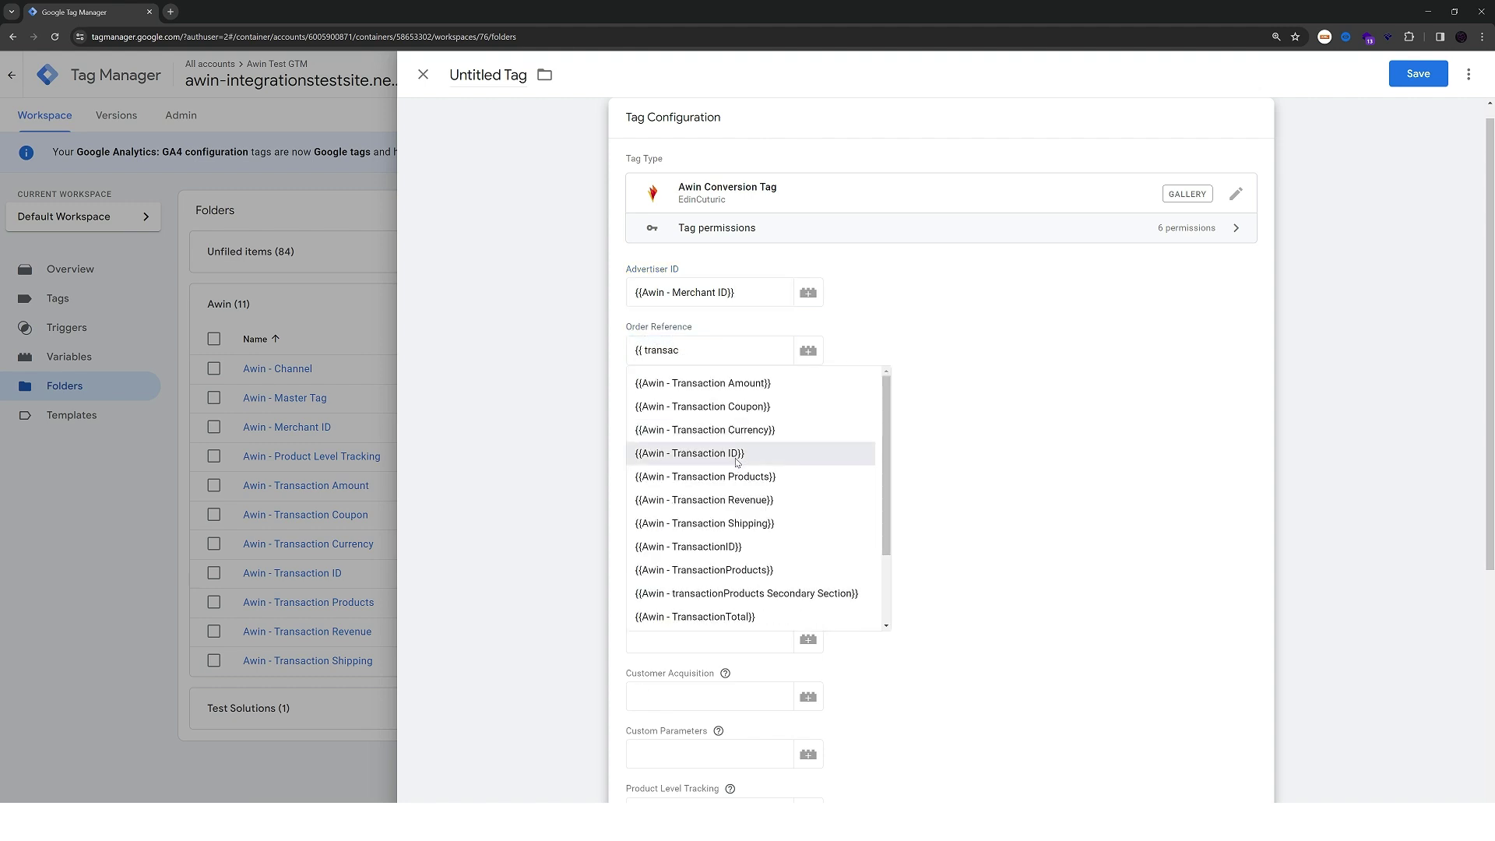
pyautogui.click(689, 452)
# Set the conversion tag's Total Amount to {{Awin - Transaction Amount}} and its Commission Group Code to DEFAULT
pyautogui.click(698, 407)
pyautogui.write('{{ amount')
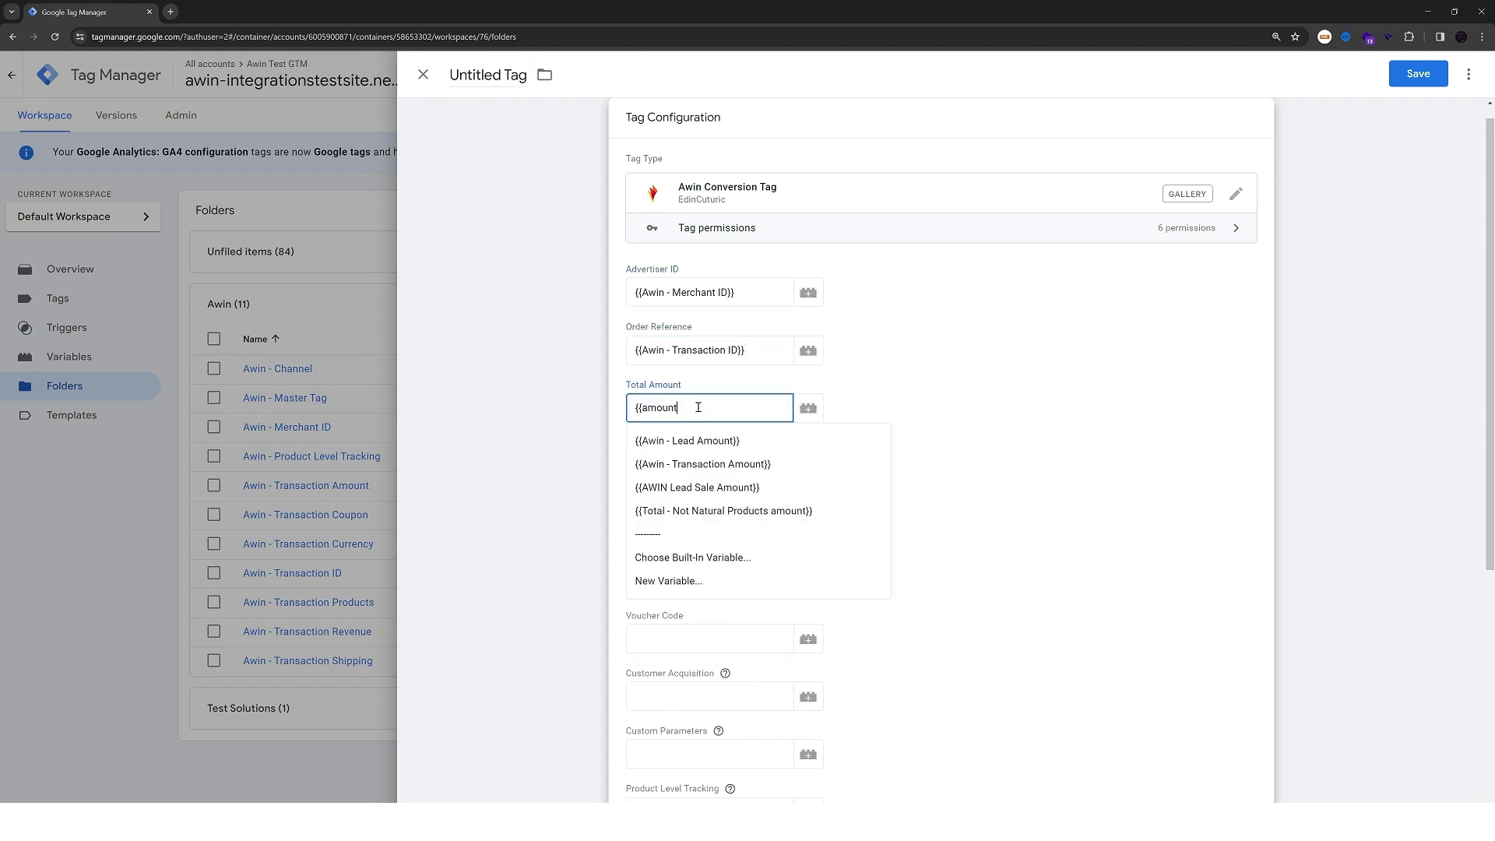
pyautogui.click(766, 465)
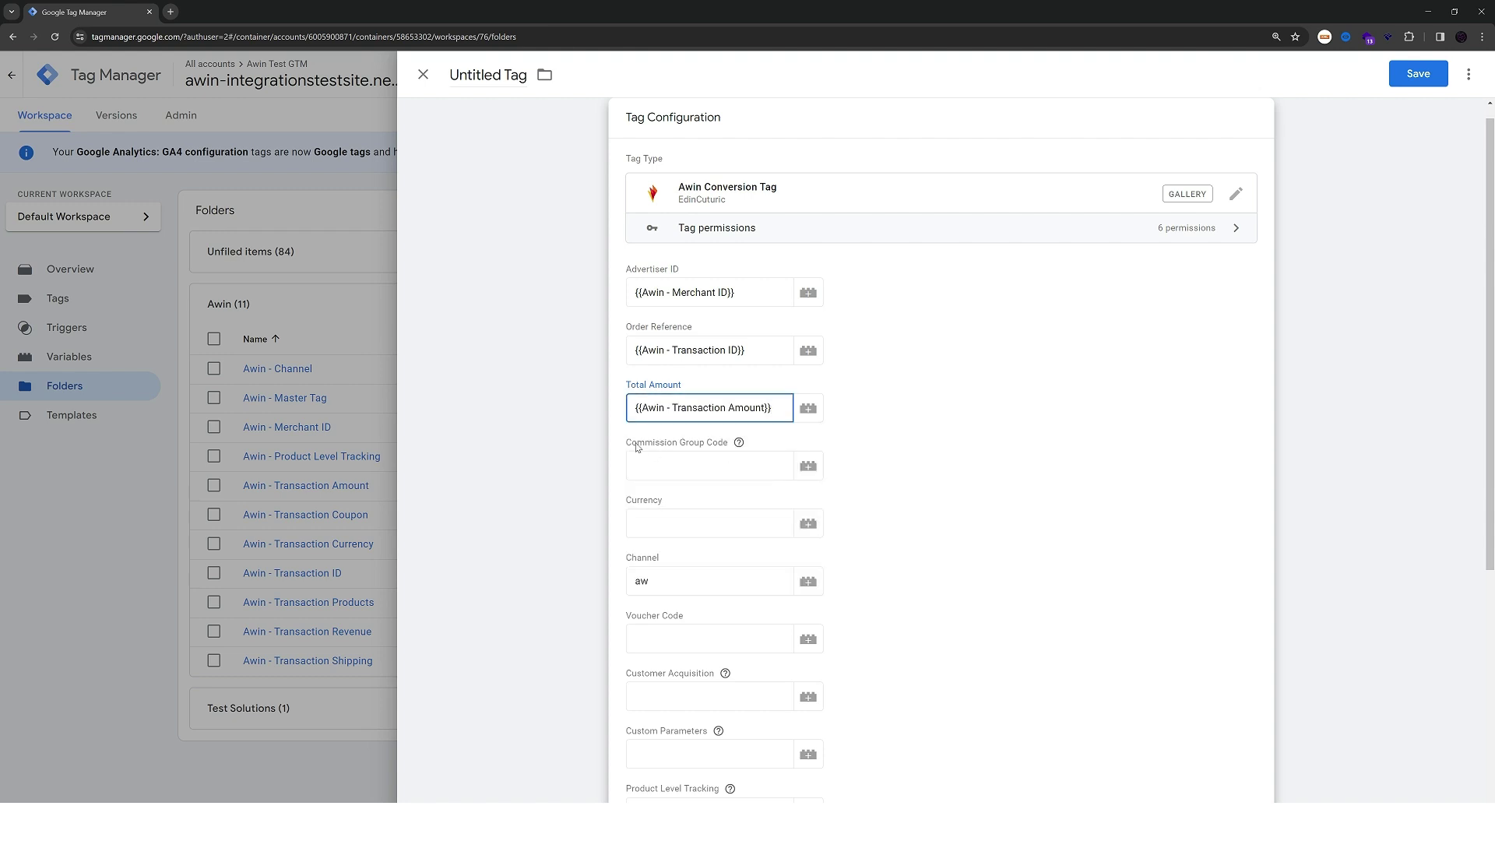
pyautogui.moveTo(636, 446); pyautogui.dragTo(683, 466)
pyautogui.click(684, 467)
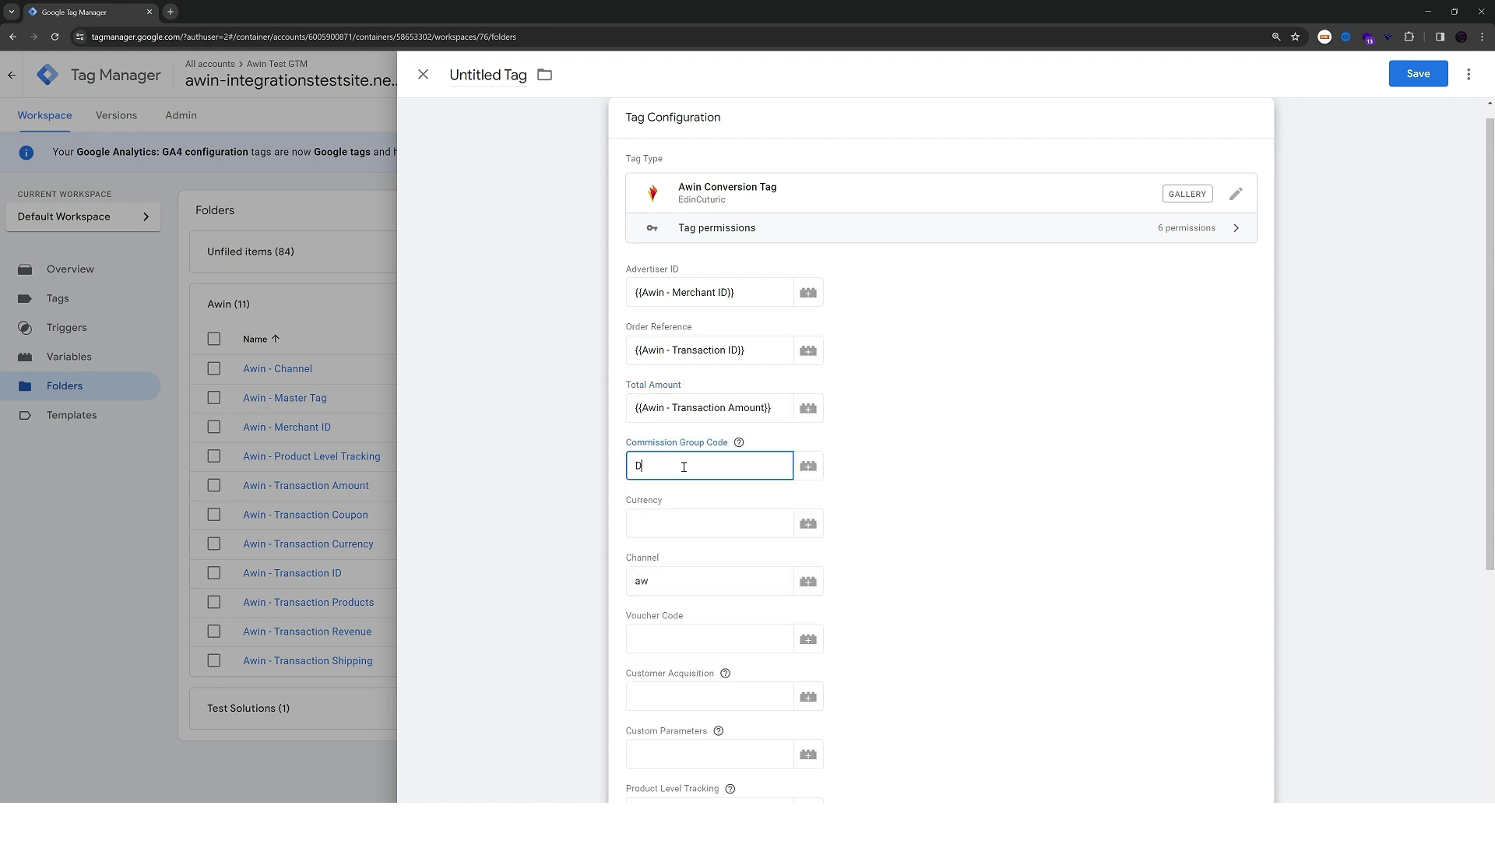
# Set the conversion tag's Currency to the {{Awin - Transaction Currency}} variable
pyautogui.click(709, 529)
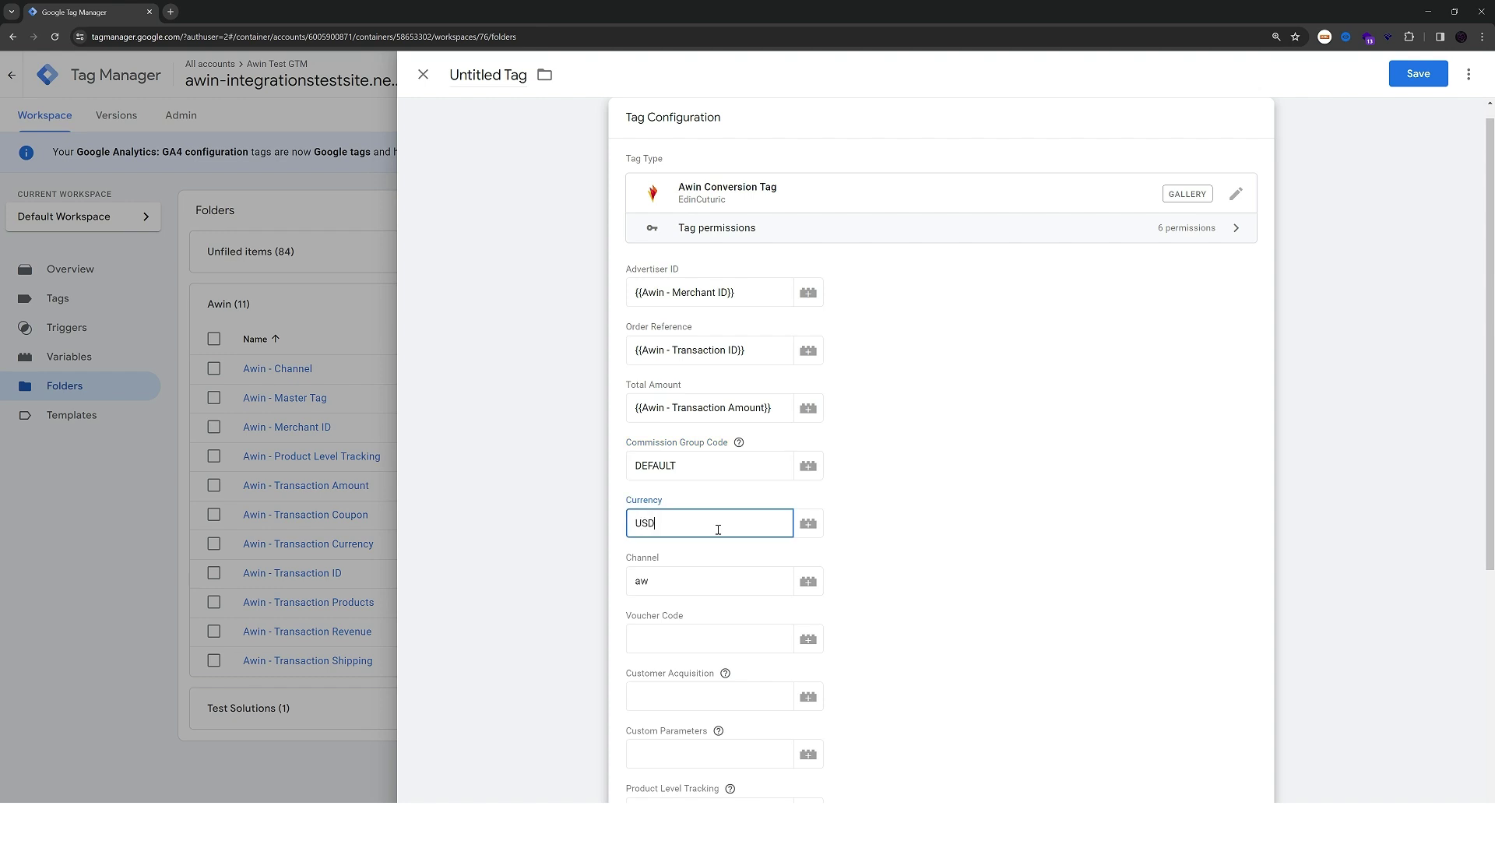
pyautogui.hotkey('ctrl', 'a')
pyautogui.press('BackSpace')
pyautogui.write('{{curren')
pyautogui.click(705, 579)
pyautogui.moveTo(638, 524); pyautogui.dragTo(779, 525)
pyautogui.click(904, 532)
# Replace the conversion tag's Channel value with the {{Awin - Channel Cookie}} variable
pyautogui.scroll(-2, 752, 498)
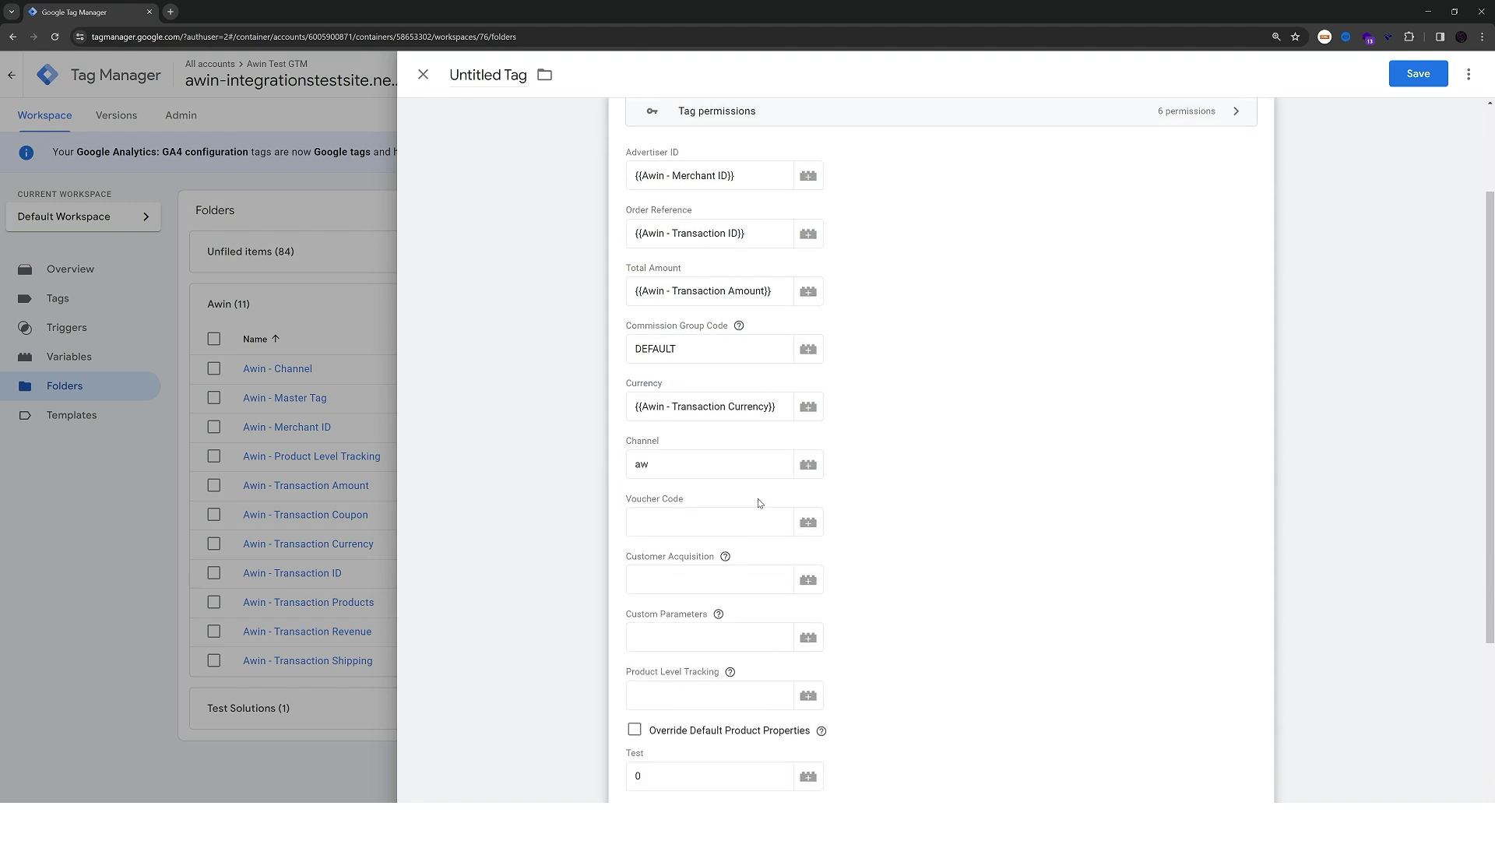
pyautogui.moveTo(661, 452); pyautogui.dragTo(661, 442)
pyautogui.click(660, 461)
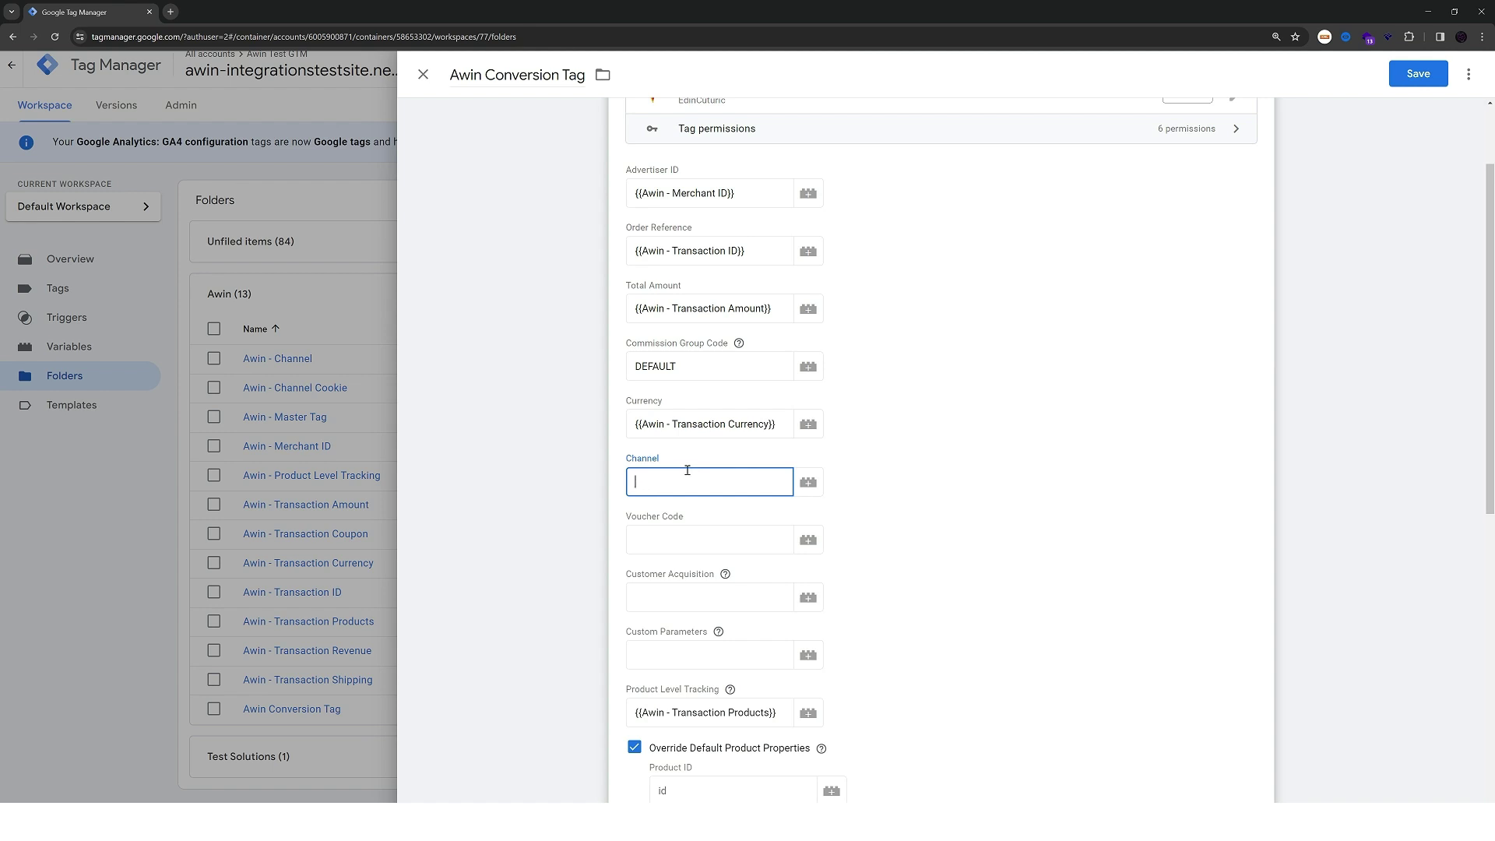
pyautogui.write('{{awin - channel co')
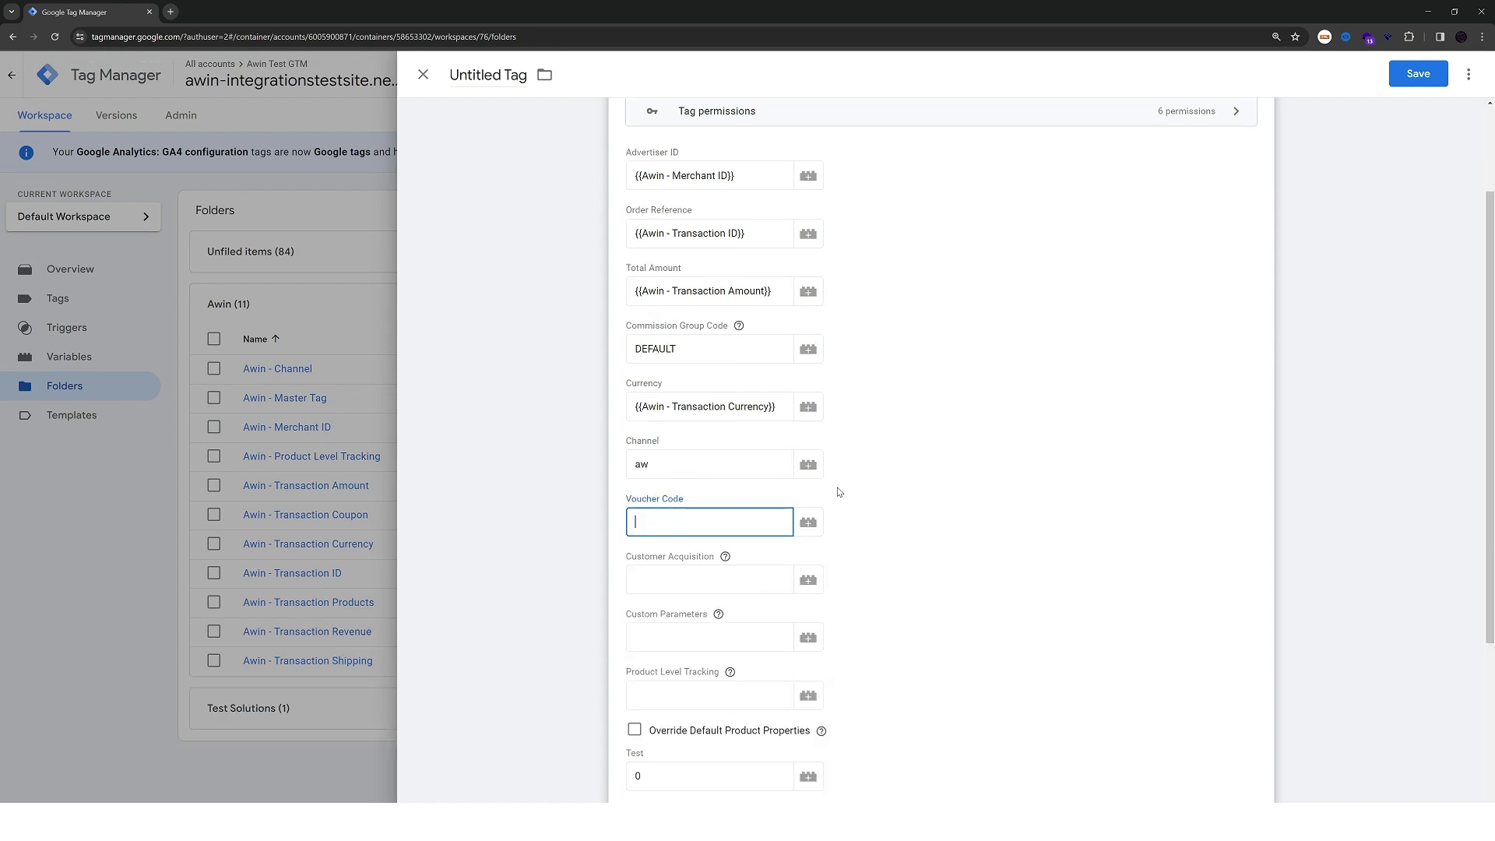
# Set the conversion tag's Voucher Code to the {{Awin - Transaction Coupon}} variable
pyautogui.write('{{')
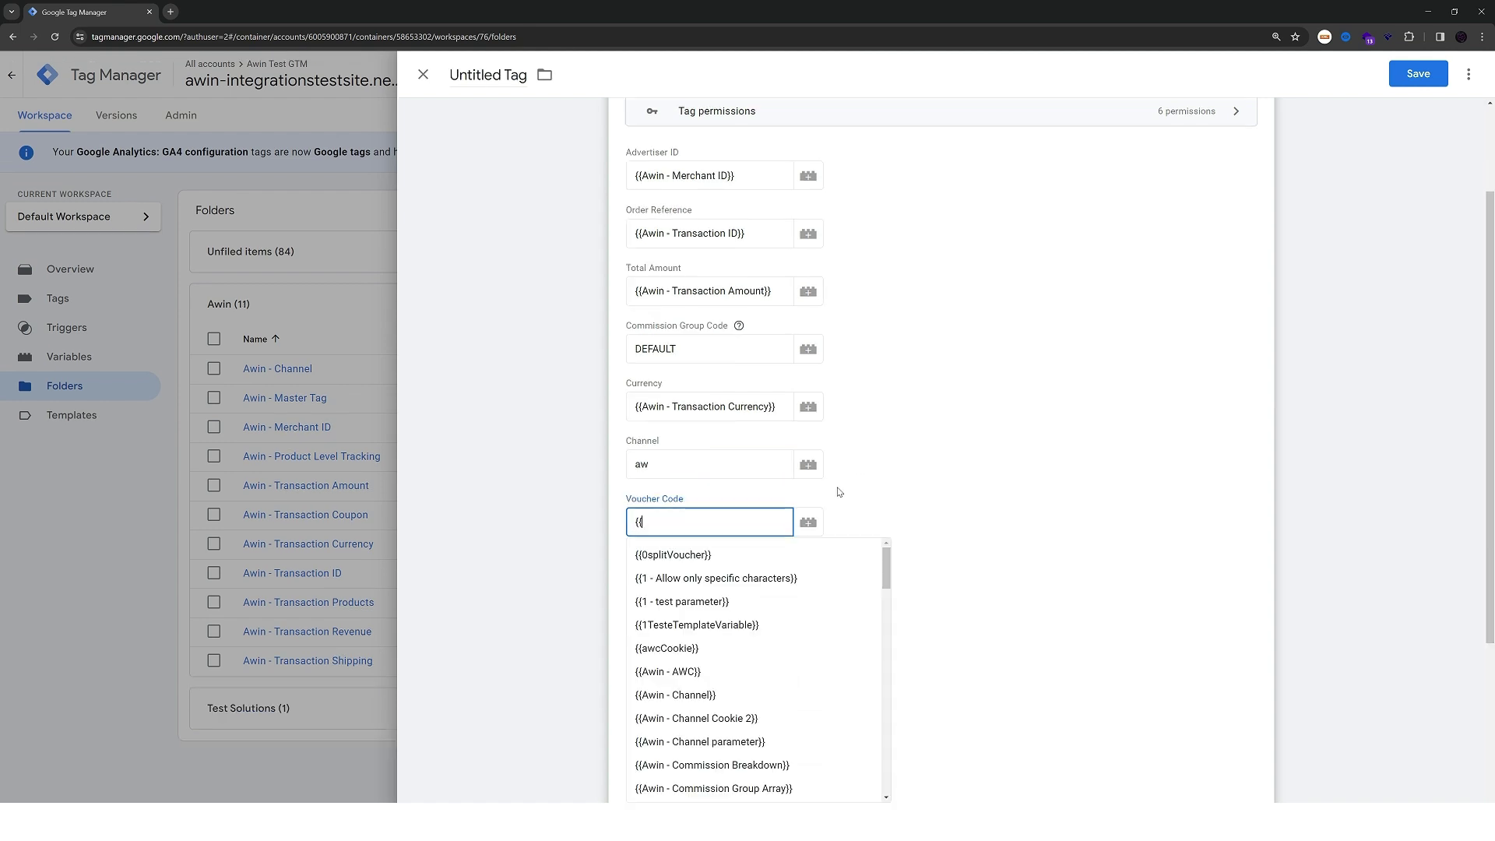
pyautogui.write('cou')
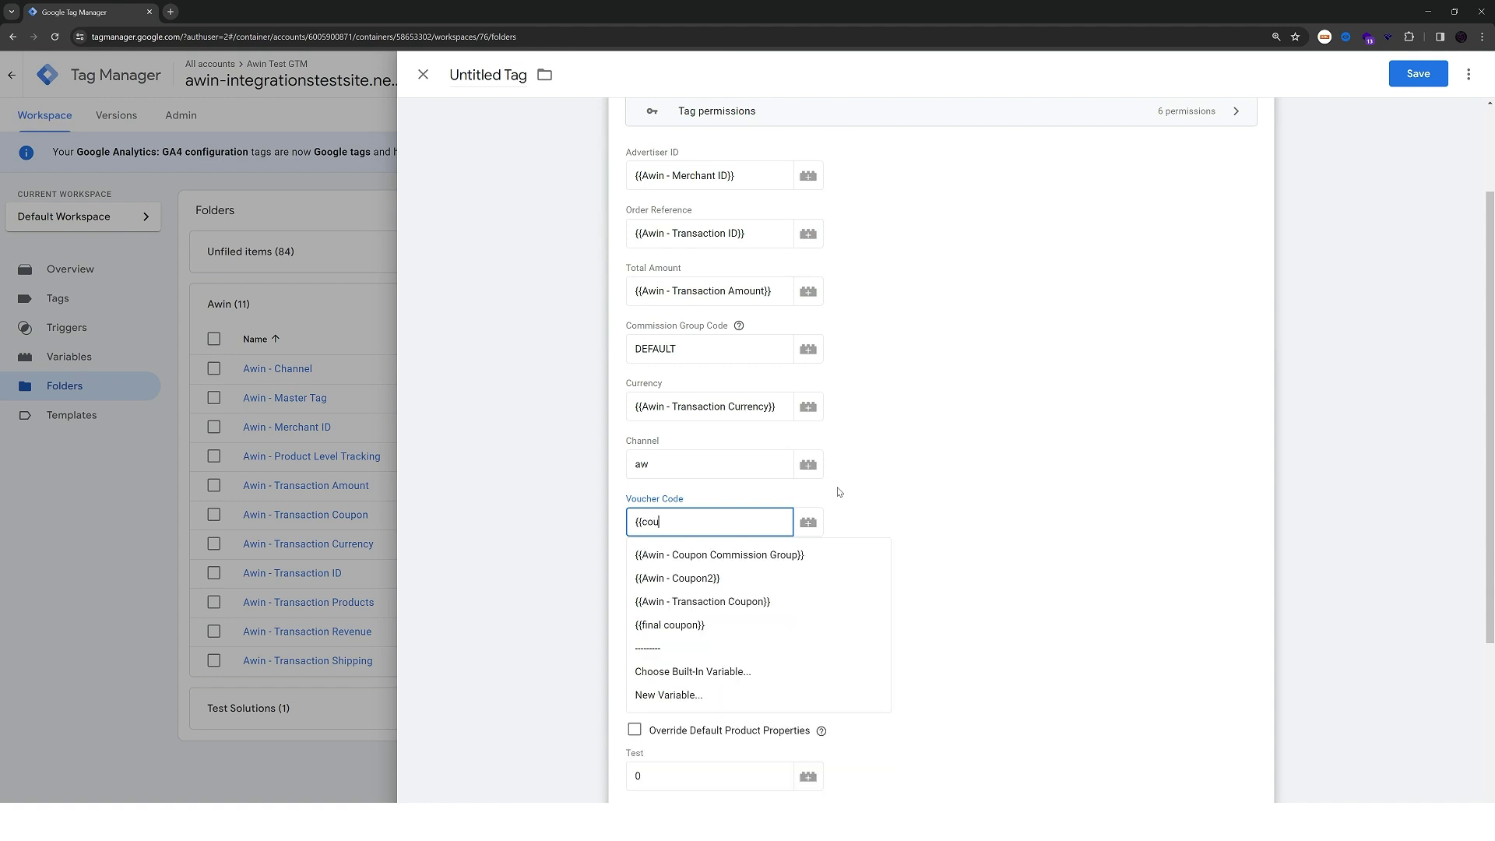
pyautogui.click(670, 605)
# Set the conversion tag's Product Level Tracking to the {{Awin - Transaction Products}} variable
pyautogui.scroll(-2, 1012, 530)
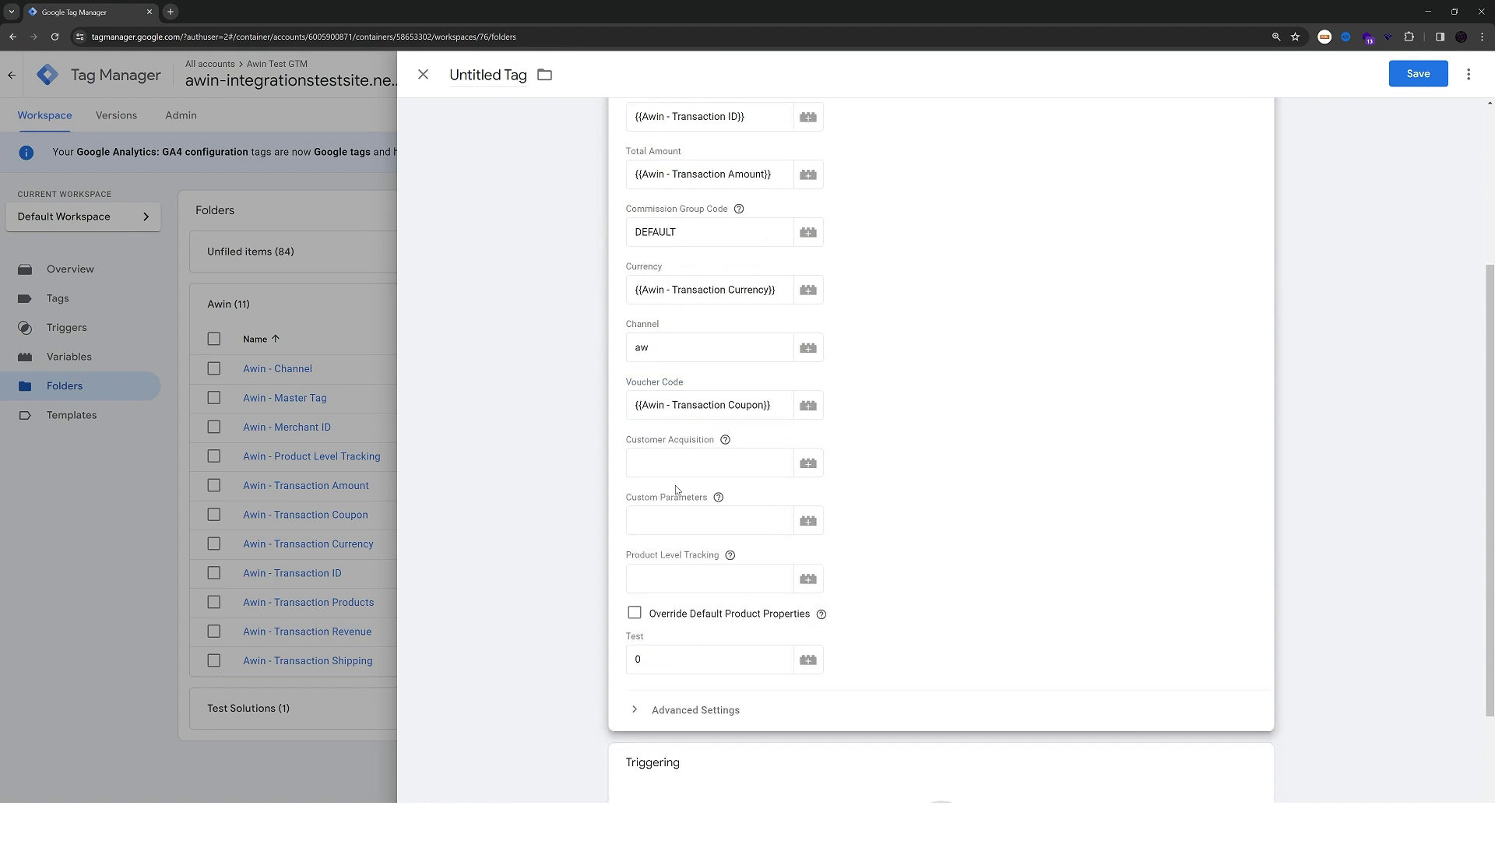
pyautogui.moveTo(725, 440)
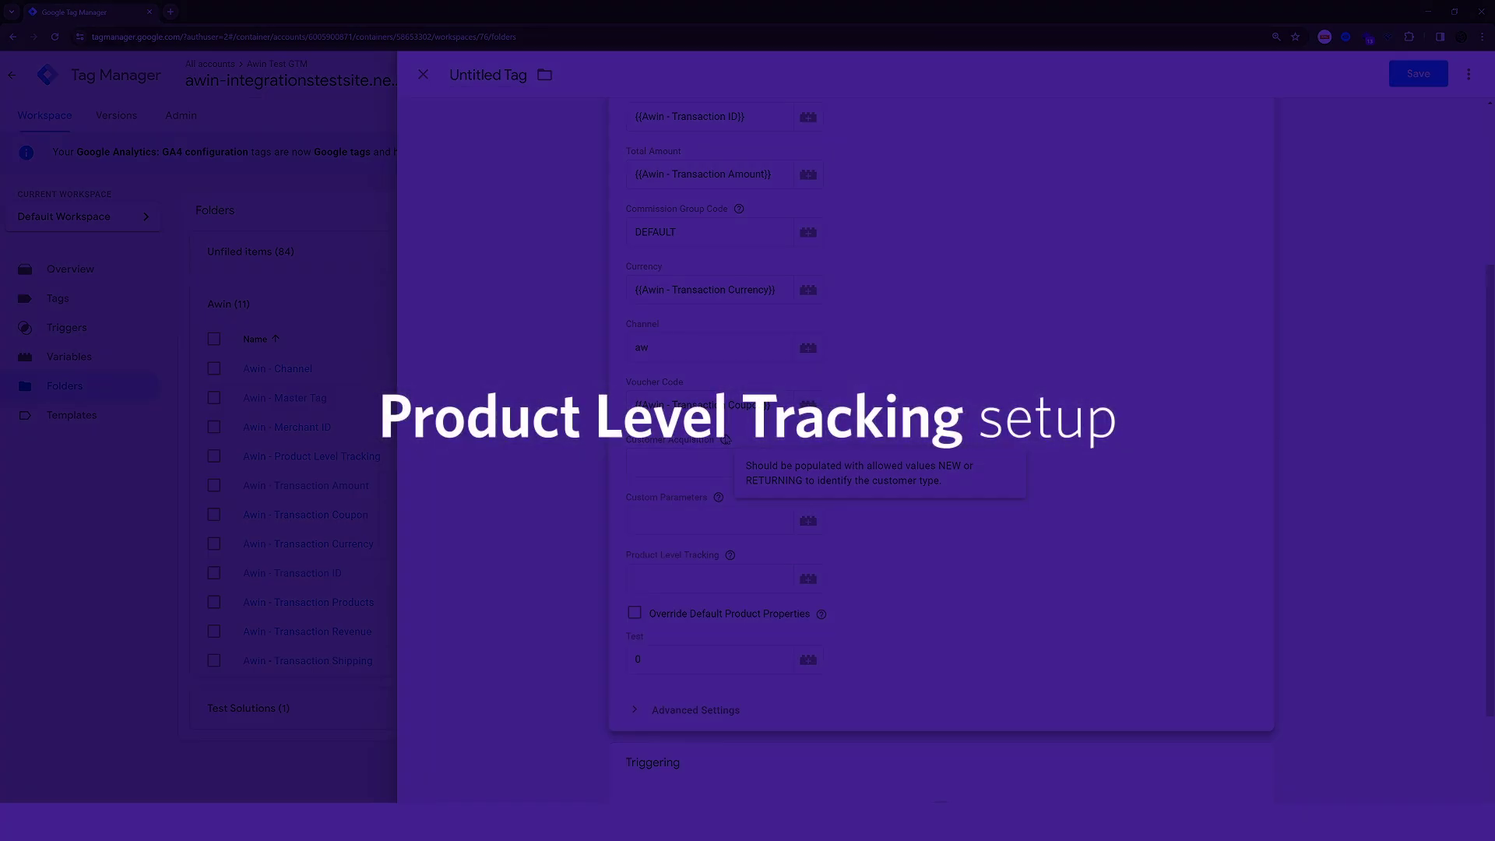
pyautogui.moveTo(718, 502)
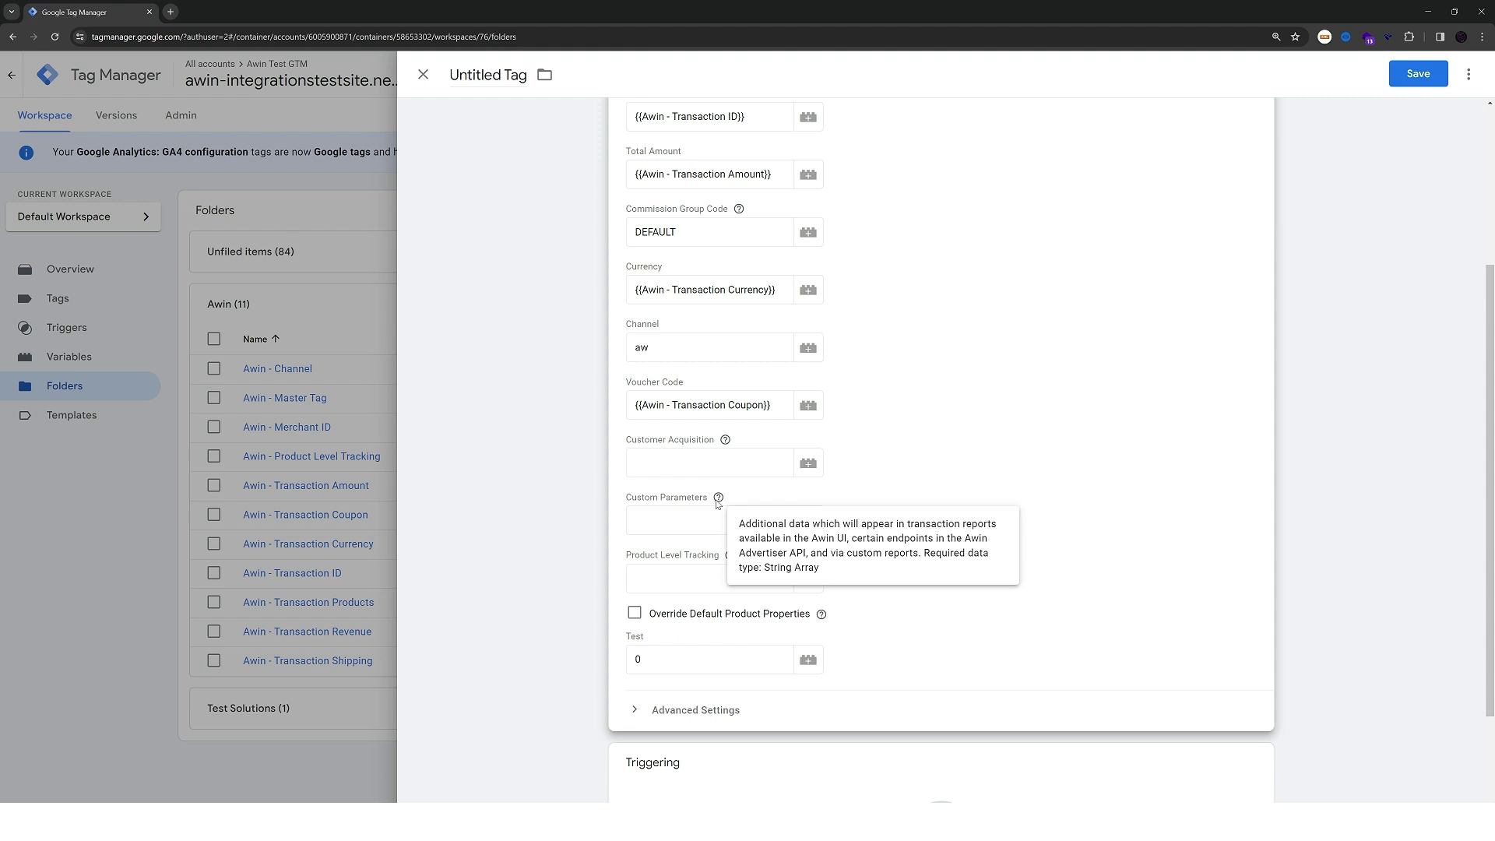
pyautogui.click(688, 580)
pyautogui.write('{{produ')
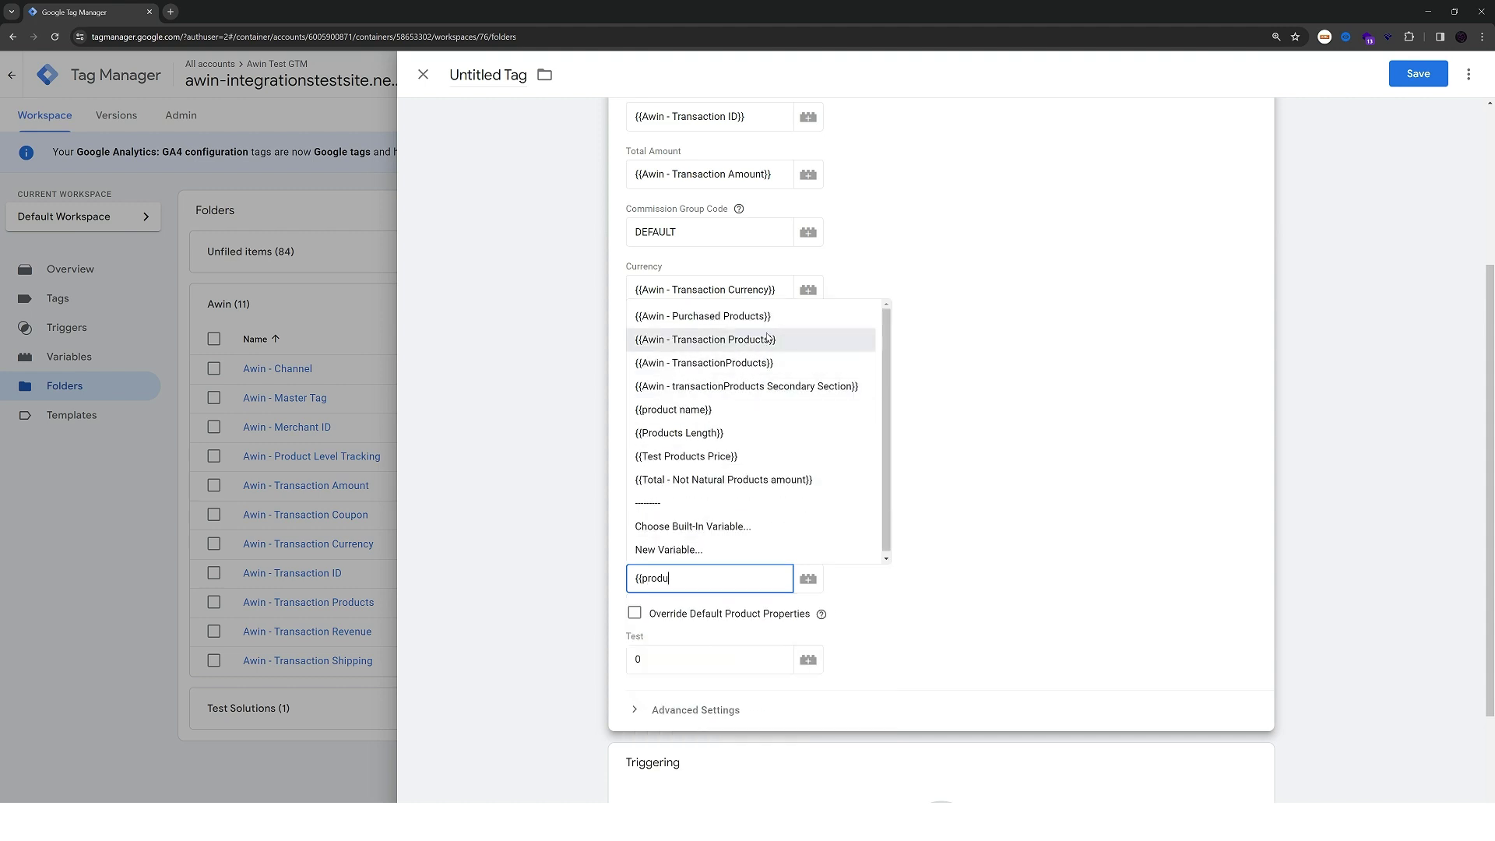
pyautogui.click(705, 339)
# Enable Override Default Product Properties and map Product ID to product_id and Product Name to item_title
pyautogui.scroll(-2, 634, 468)
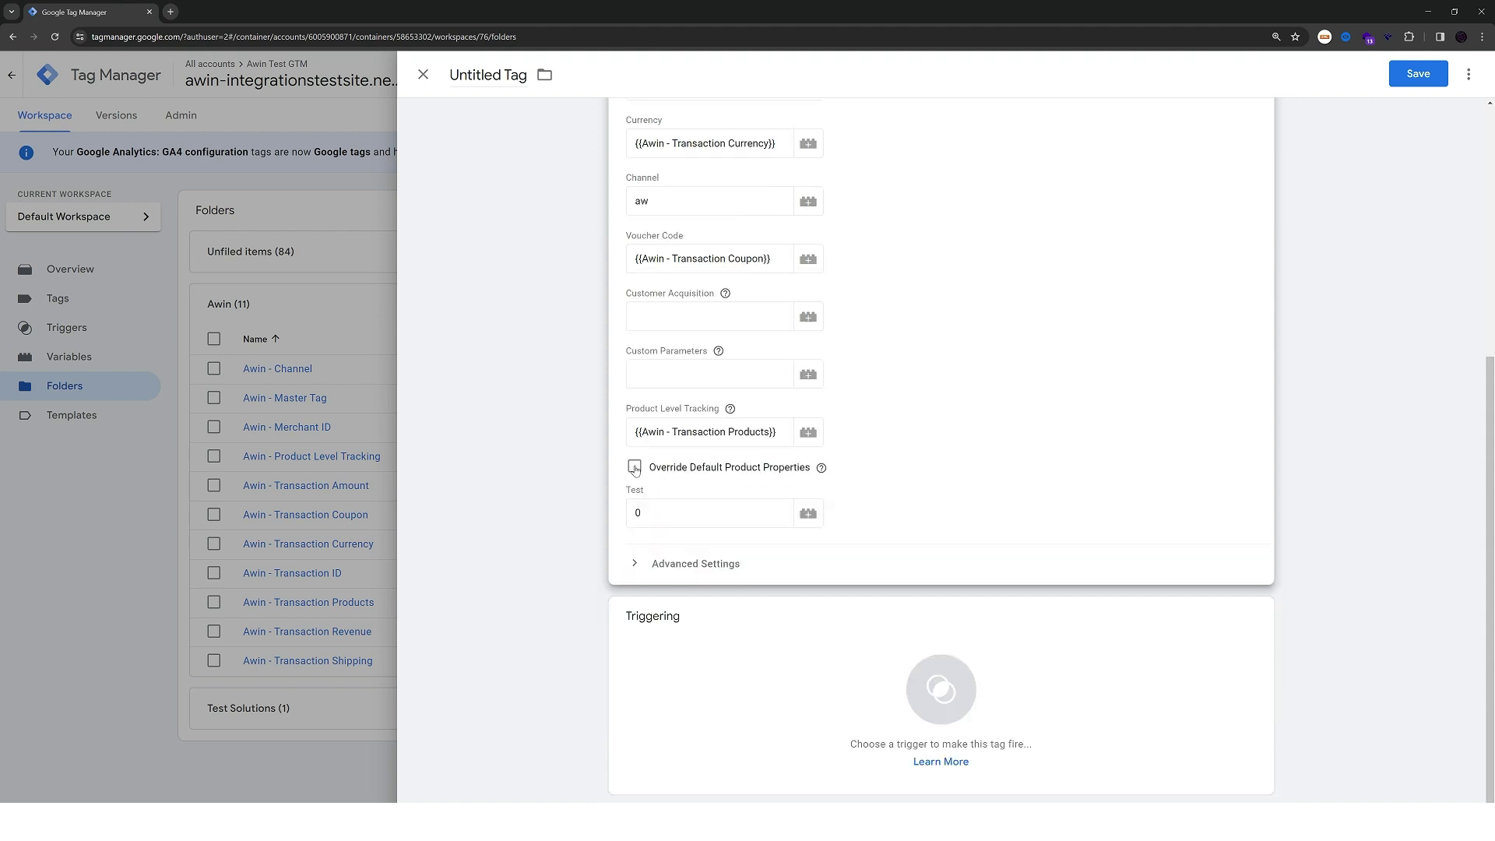
pyautogui.click(634, 467)
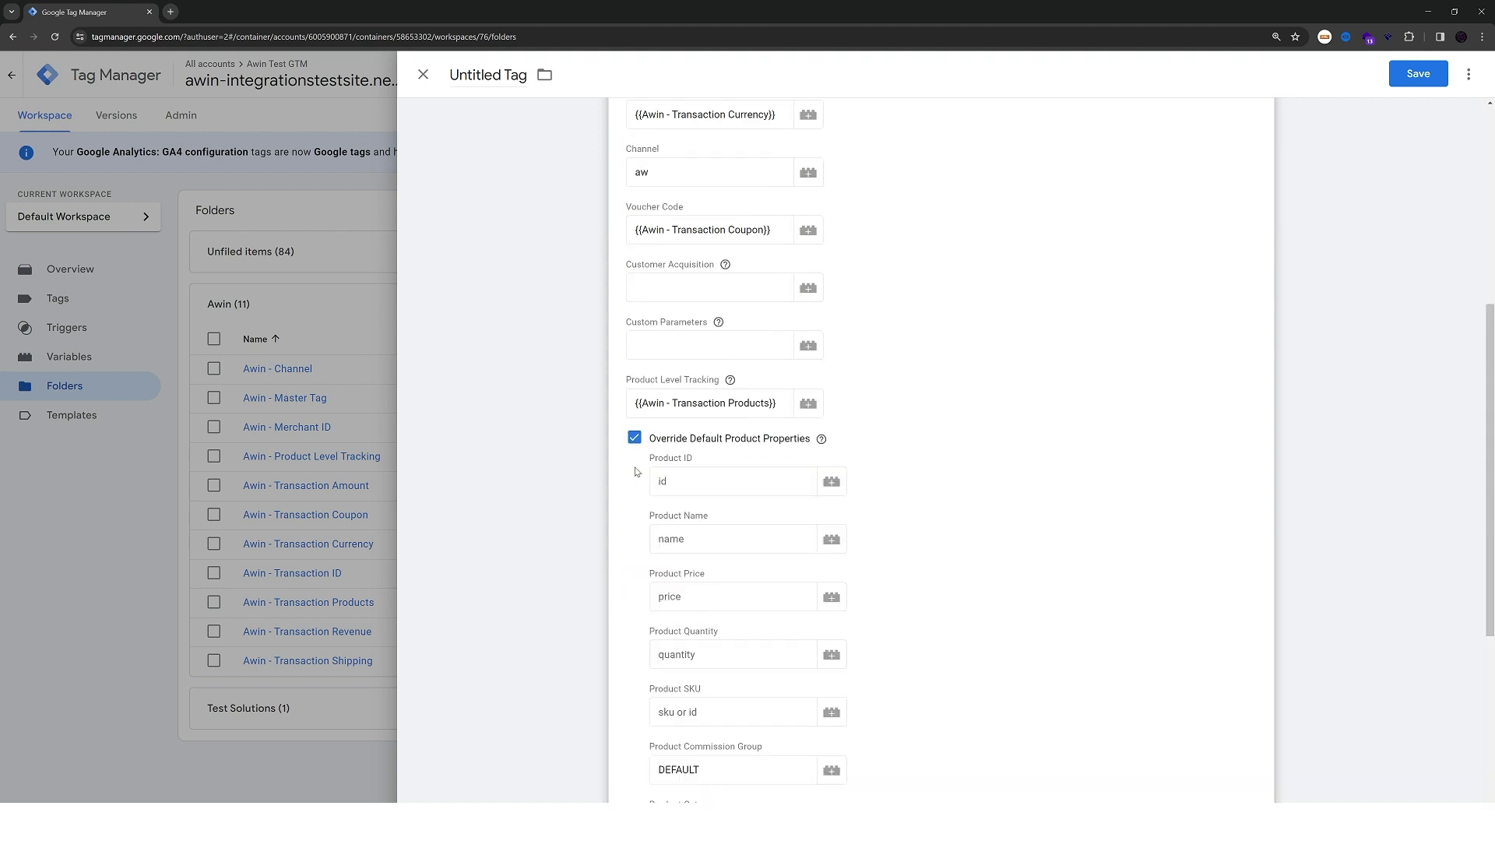
pyautogui.click(698, 473)
pyautogui.scroll(-2, 793, 367)
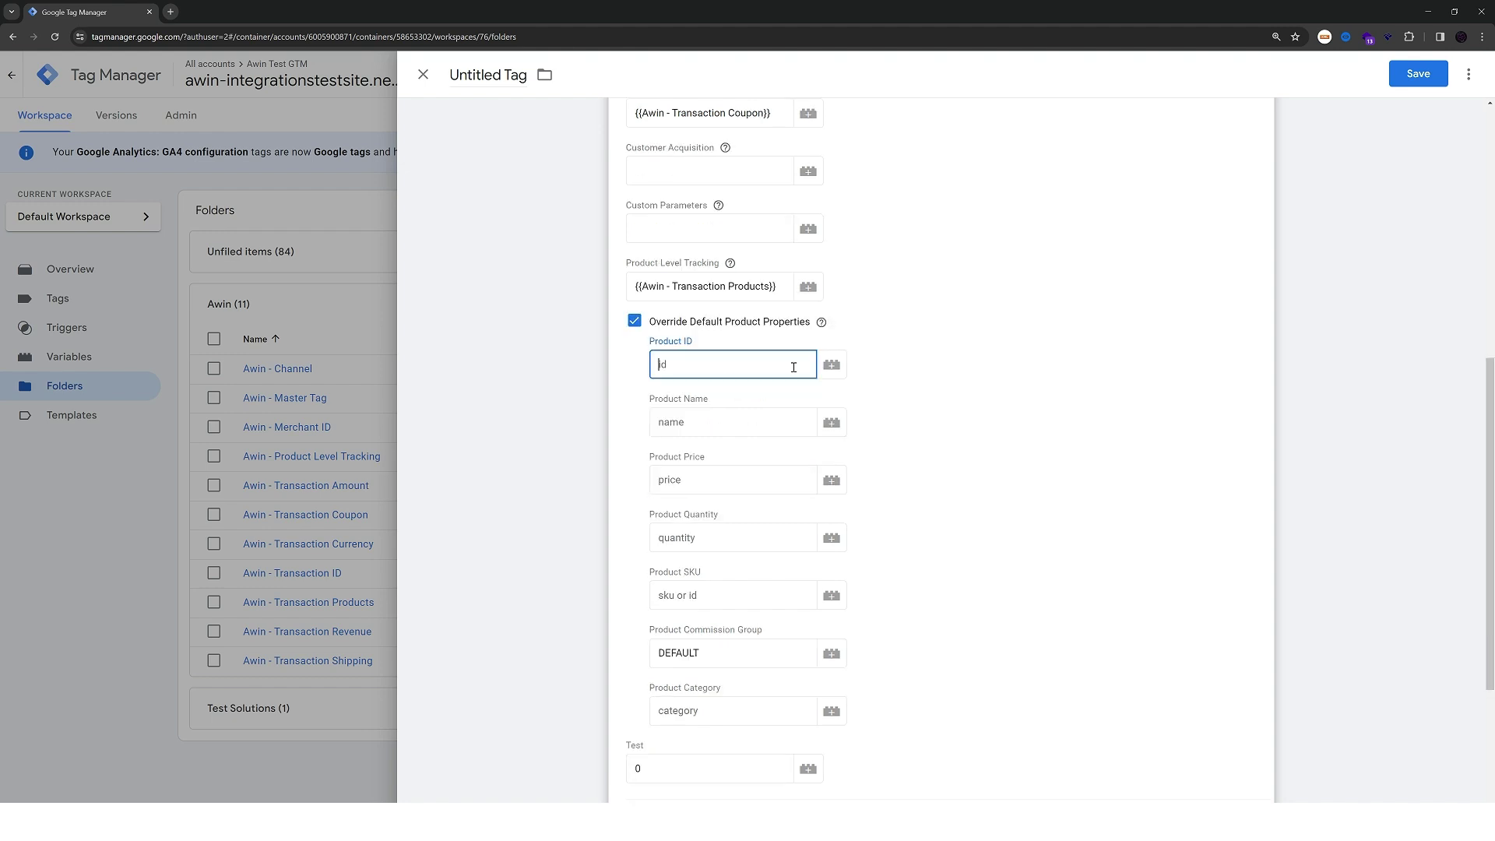
pyautogui.write('product_id')
pyautogui.click(750, 419)
pyautogui.write('item_title')
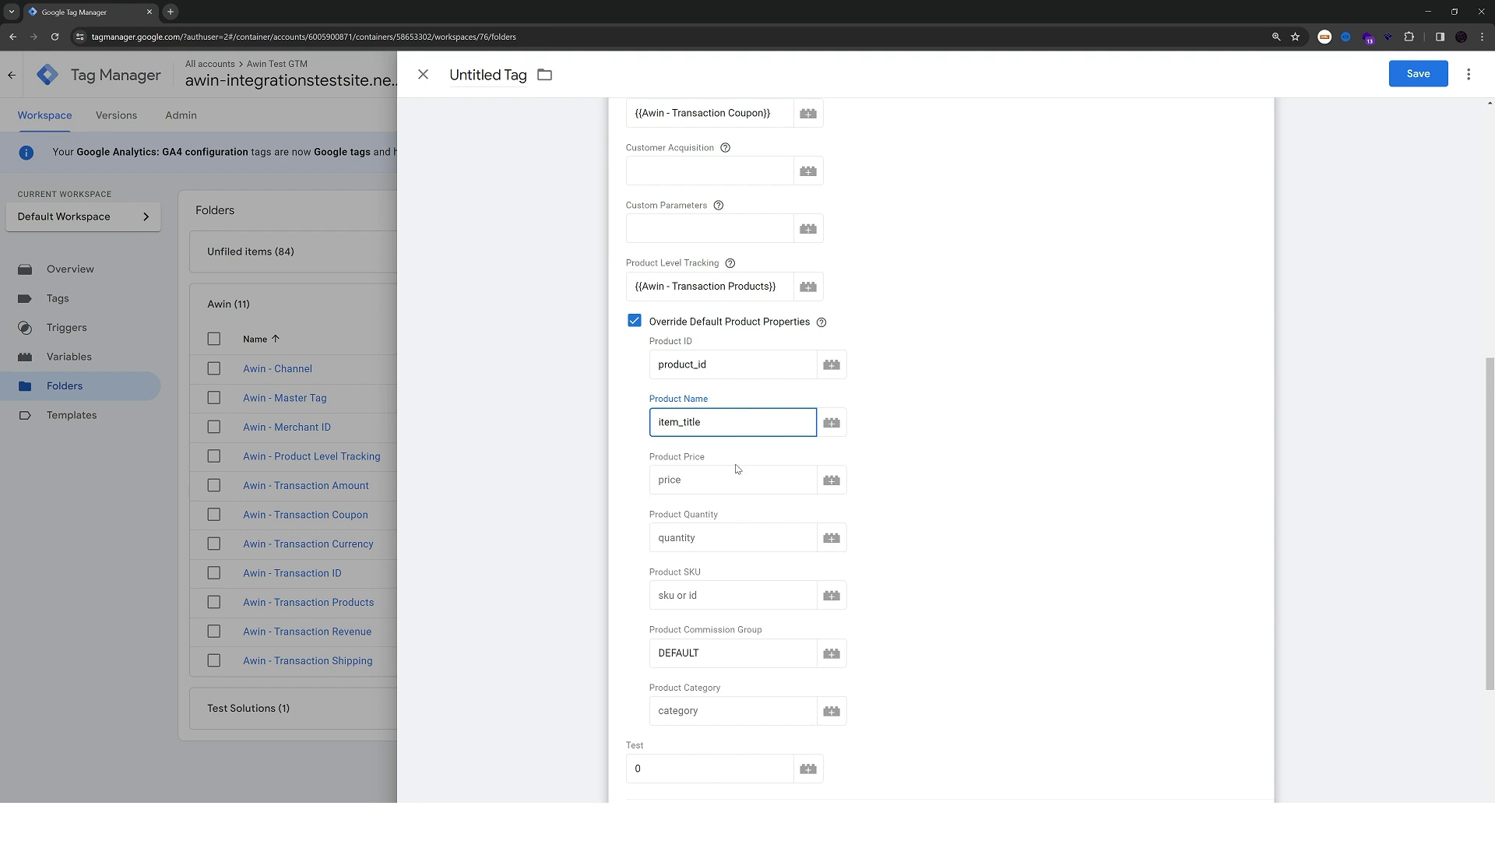
# Clear the Product Name and Product ID overrides and disable Override Default Product Properties
pyautogui.click(737, 461)
pyautogui.doubleClick(743, 424)
pyautogui.moveTo(703, 421); pyautogui.dragTo(646, 427)
pyautogui.press('BackSpace')
pyautogui.doubleClick(701, 366)
pyautogui.press('BackSpace')
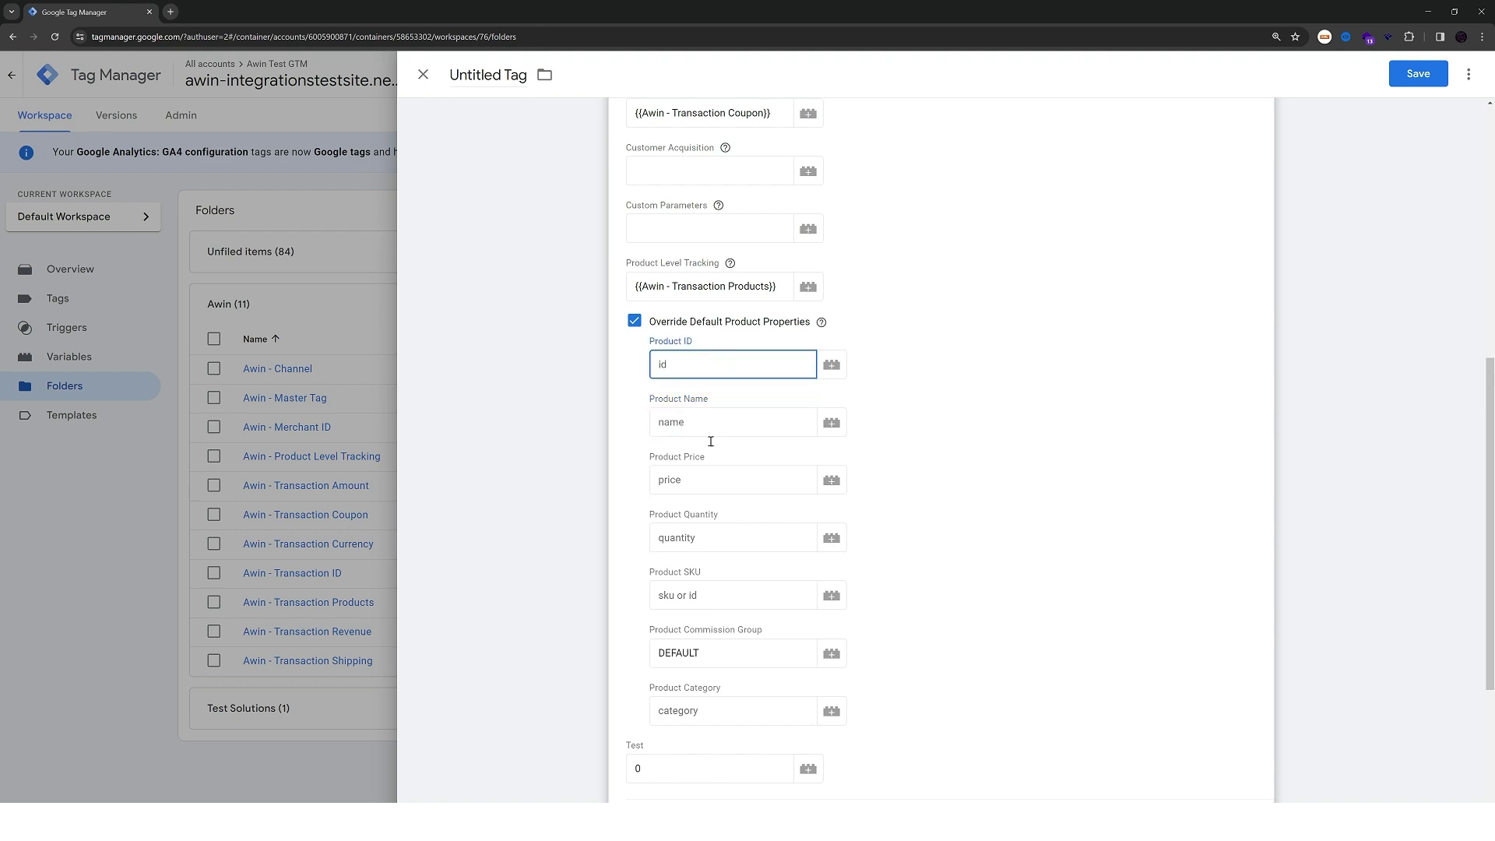
pyautogui.scroll(-2, 706, 473)
pyautogui.click(634, 205)
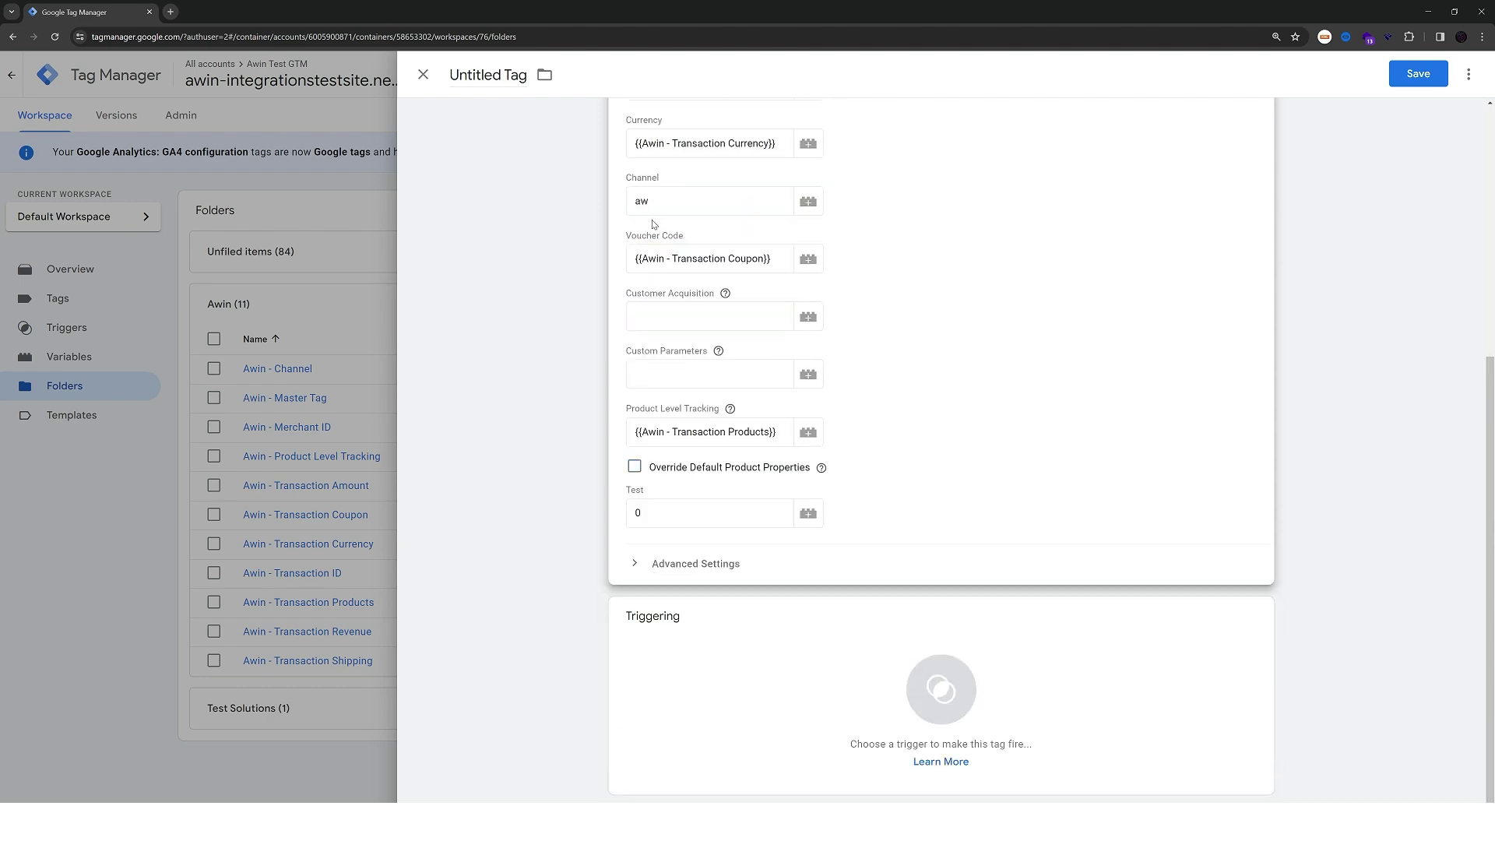
# Assign the Awin - Purchase firing trigger to the conversion tag and save it as "Awin Conversion Tag"
pyautogui.click(760, 633)
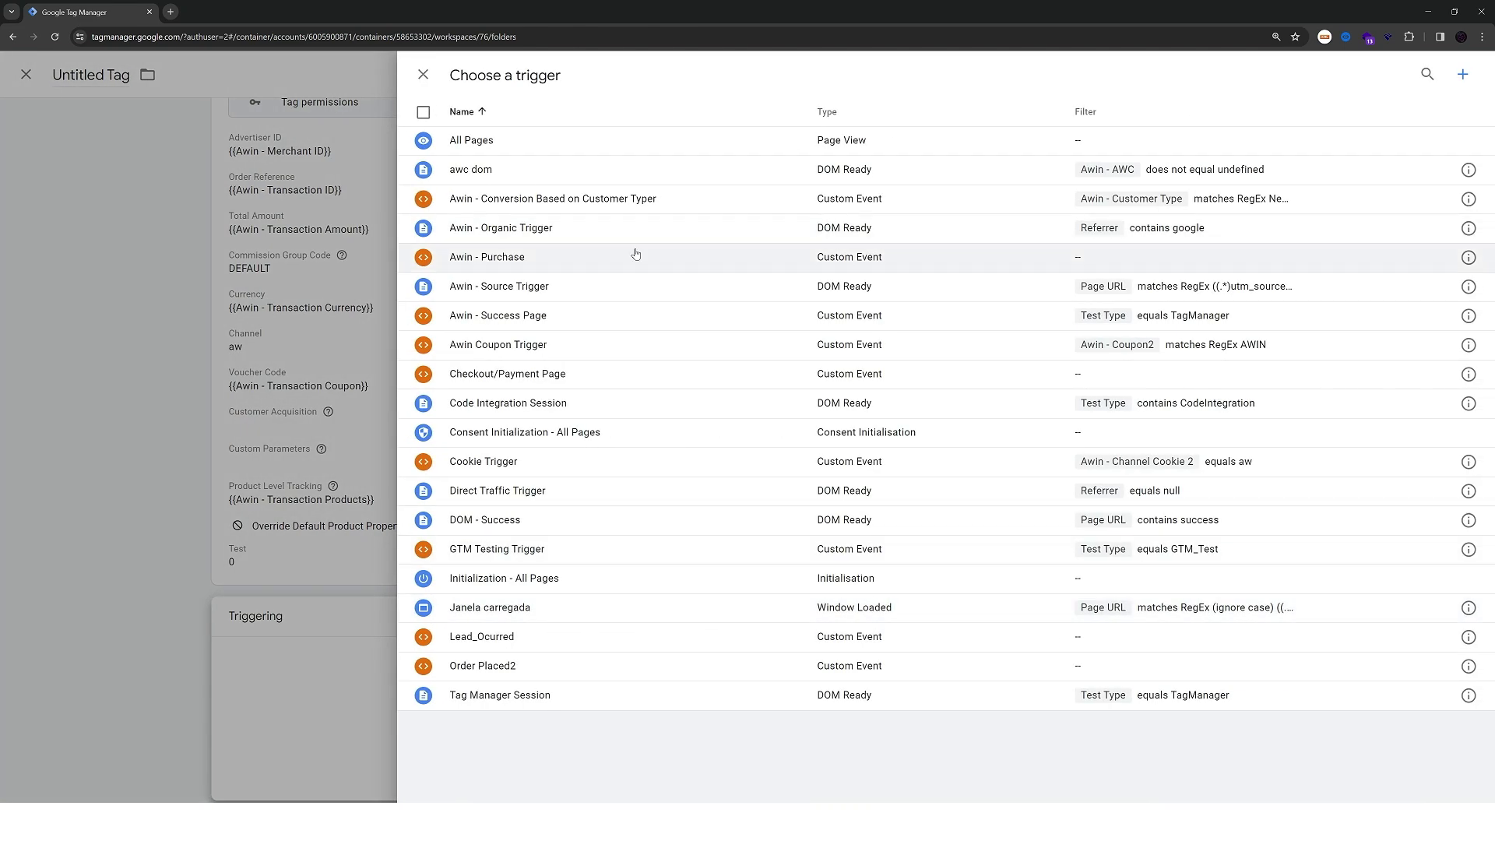
pyautogui.click(636, 256)
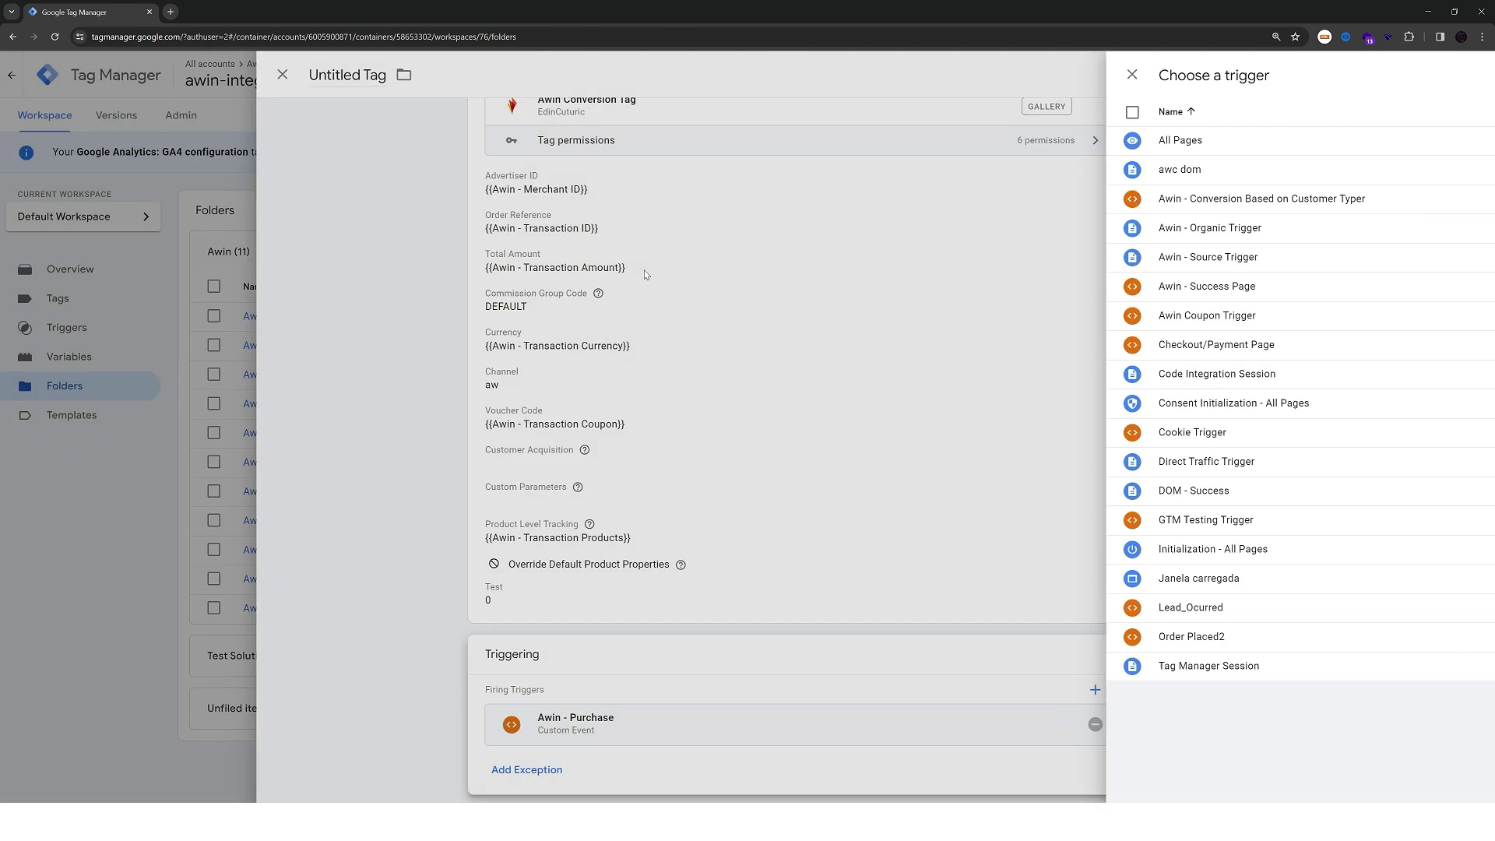
pyautogui.scroll(1, 1355, 241)
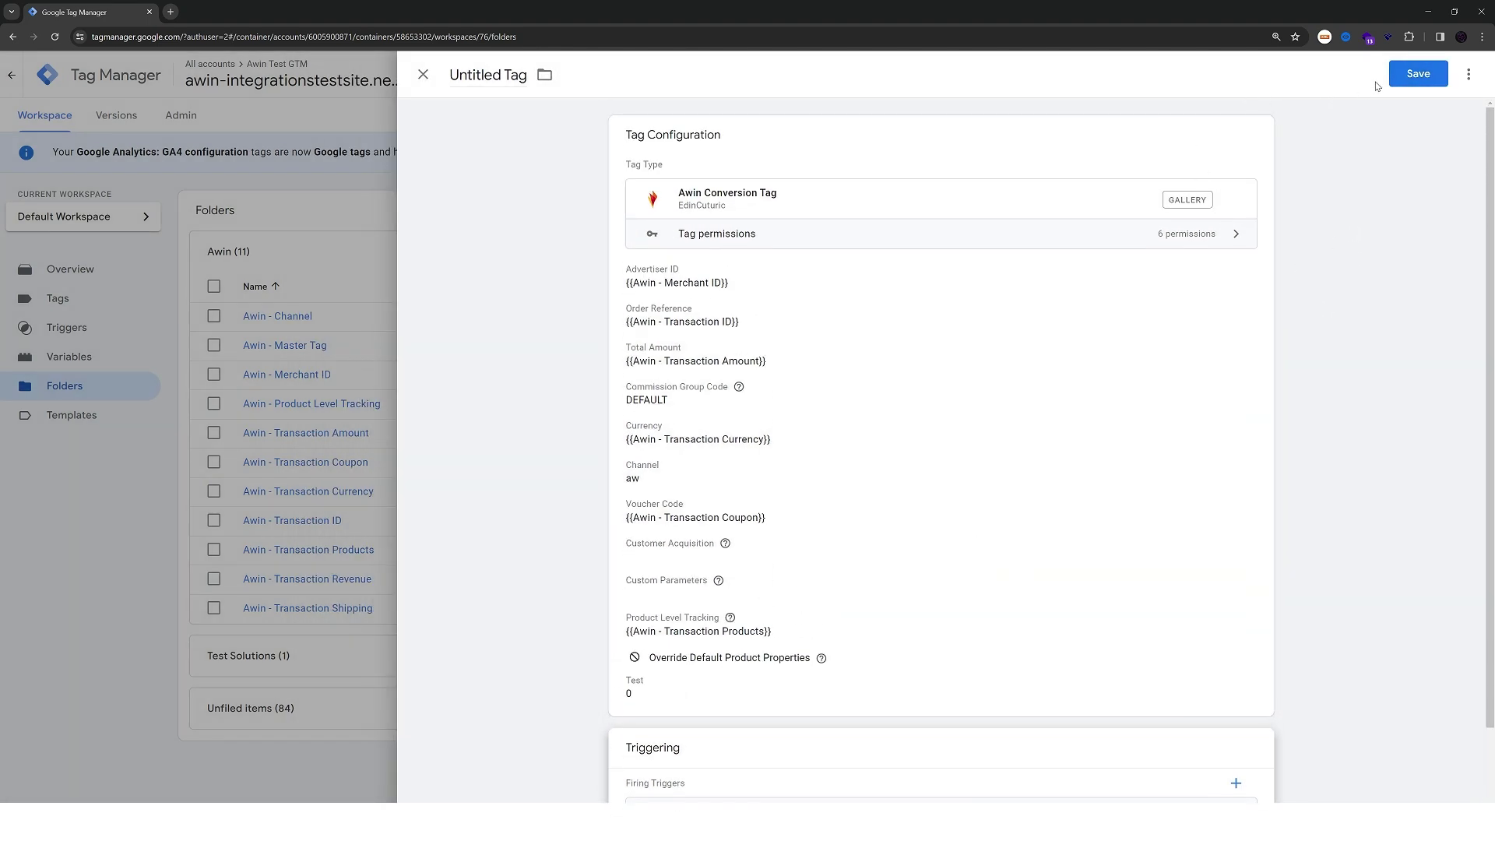
pyautogui.click(1401, 81)
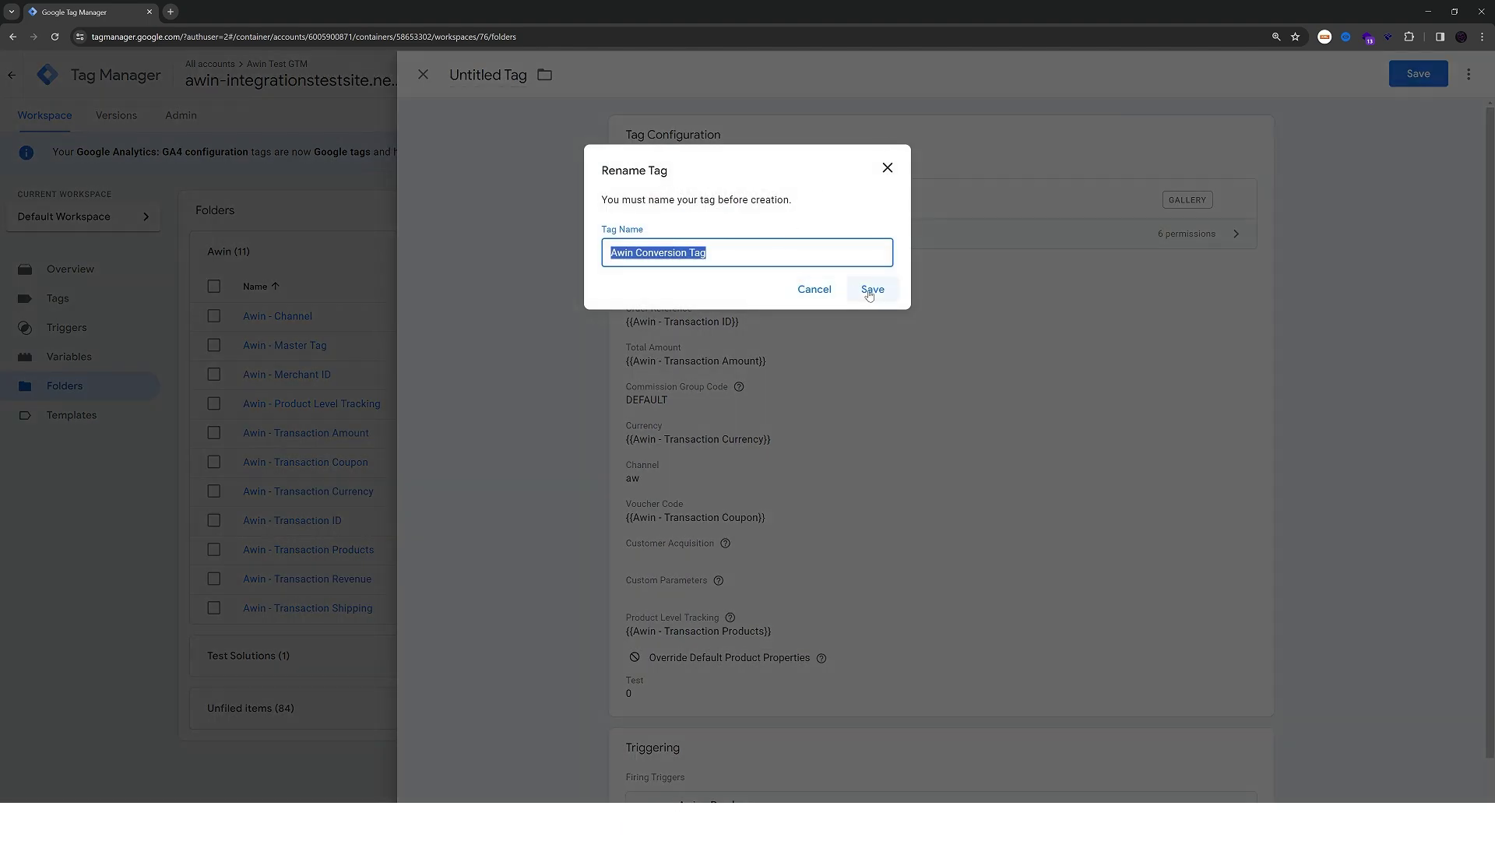
pyautogui.click(872, 289)
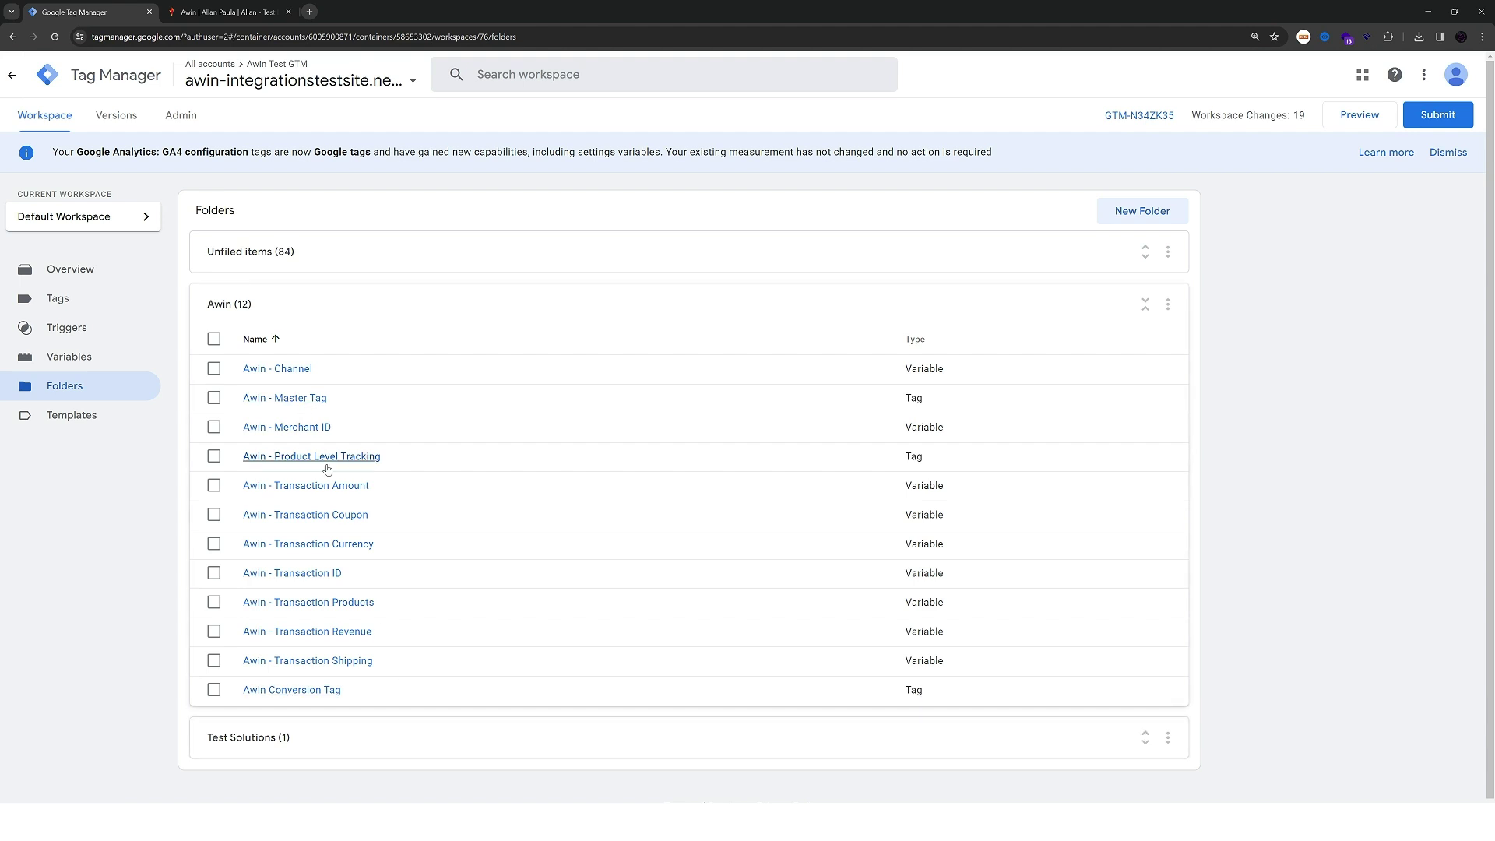
# Switch to the Awin dashboard, create a test transaction in Tracking Diagnosis and copy its test publisher link
pyautogui.click(206, 16)
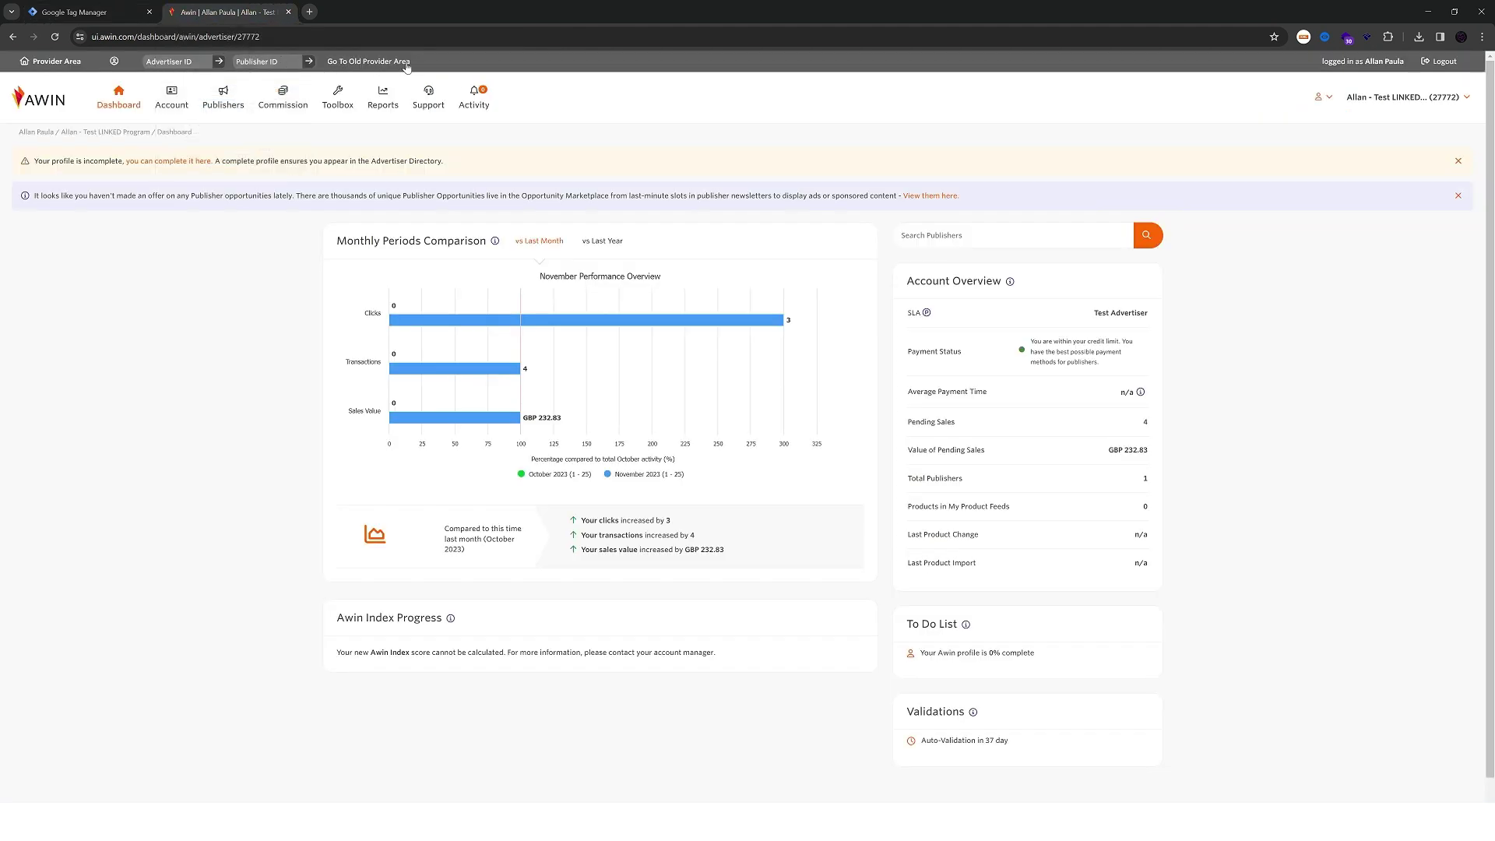
pyautogui.moveTo(428, 100)
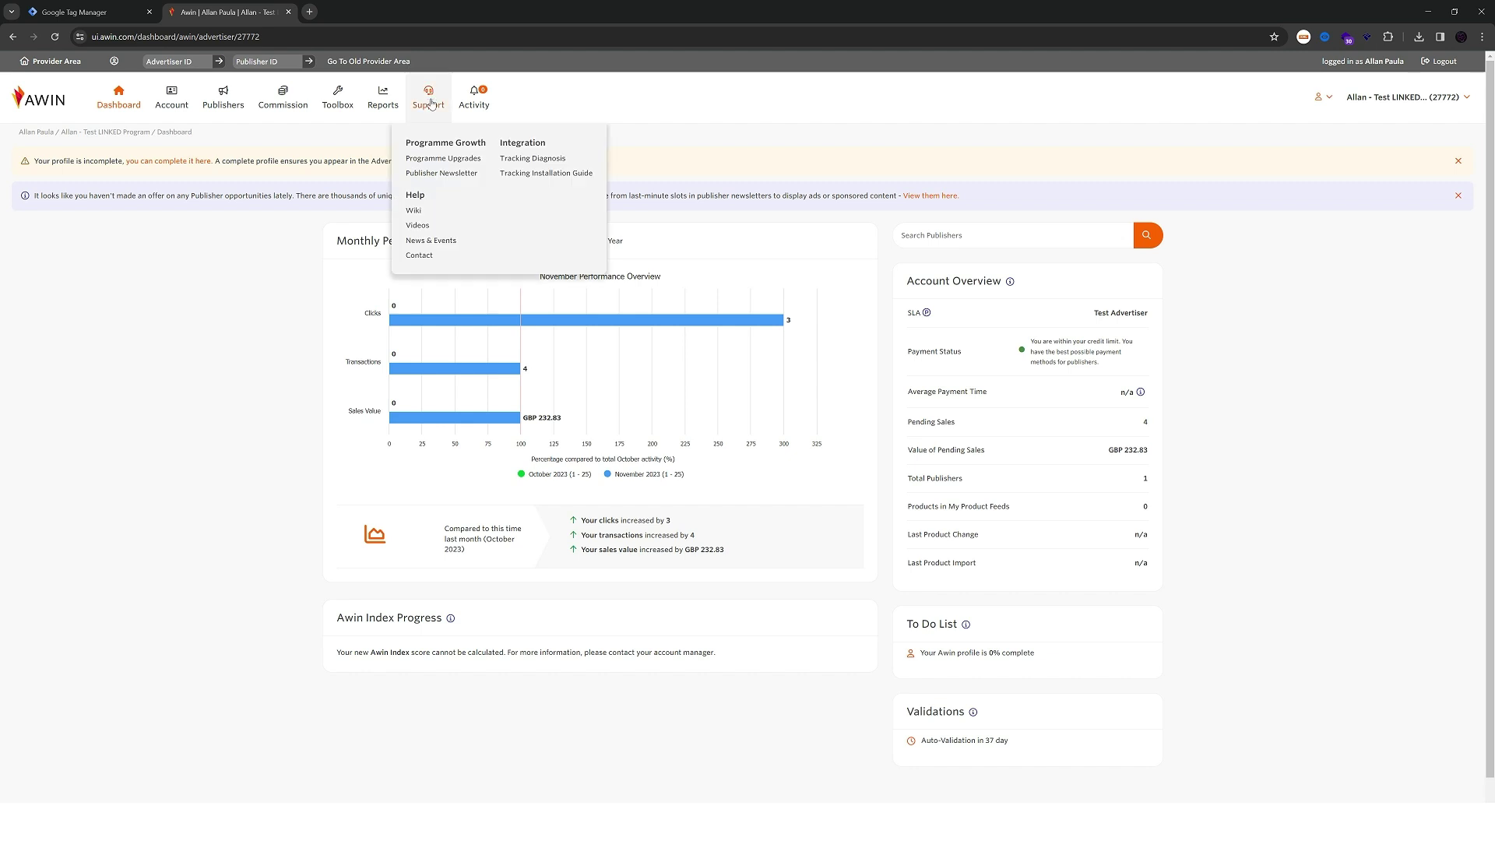
pyautogui.click(521, 162)
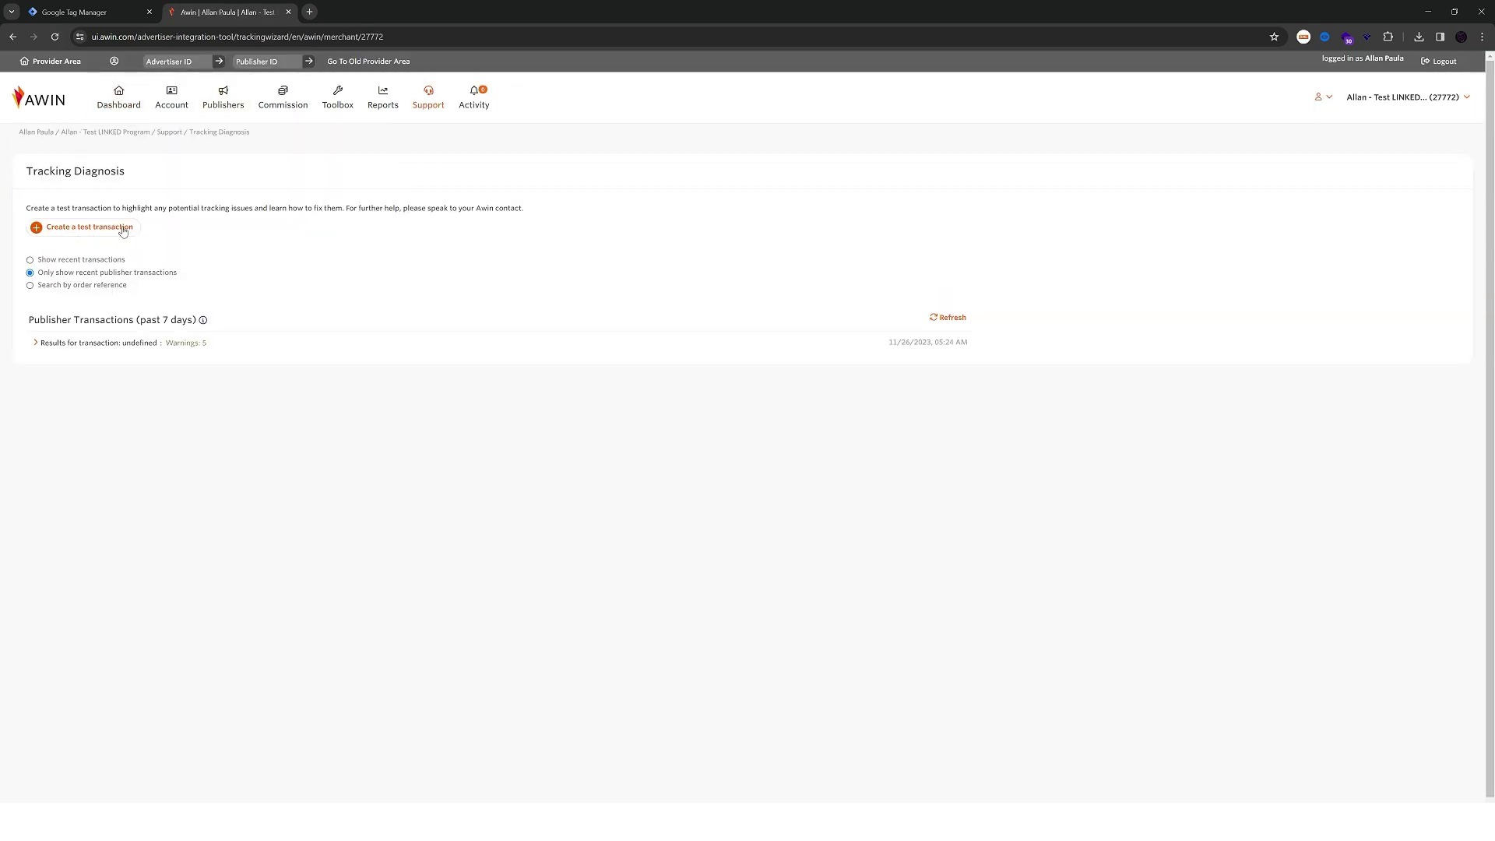
pyautogui.click(106, 232)
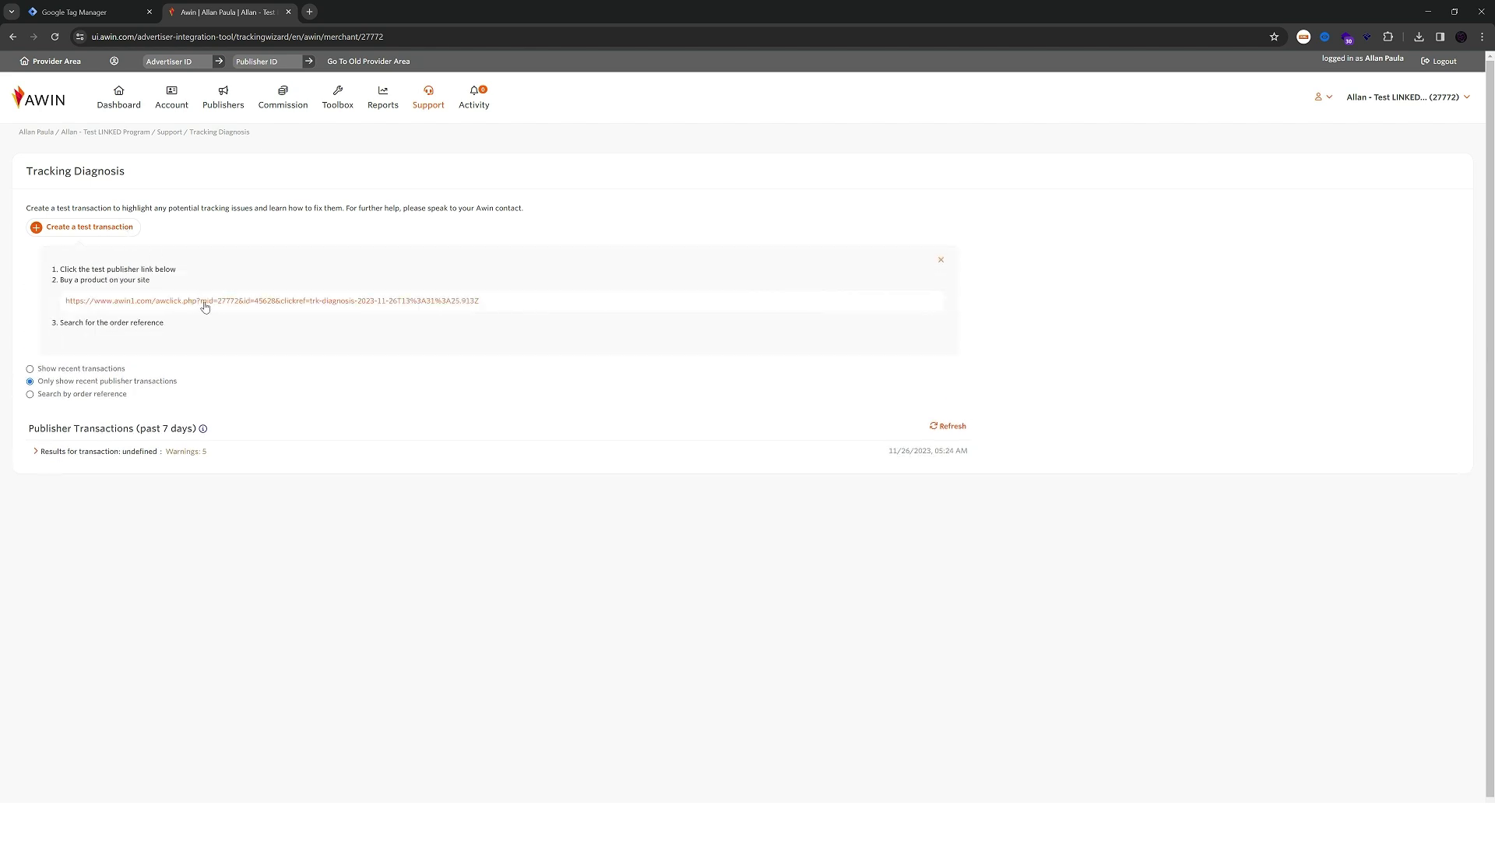
pyautogui.rightClick(204, 303)
pyautogui.click(263, 391)
# Switch back to Google Tag Manager, preview the container and connect Tag Assistant using the copied test publisher link
pyautogui.click(84, 14)
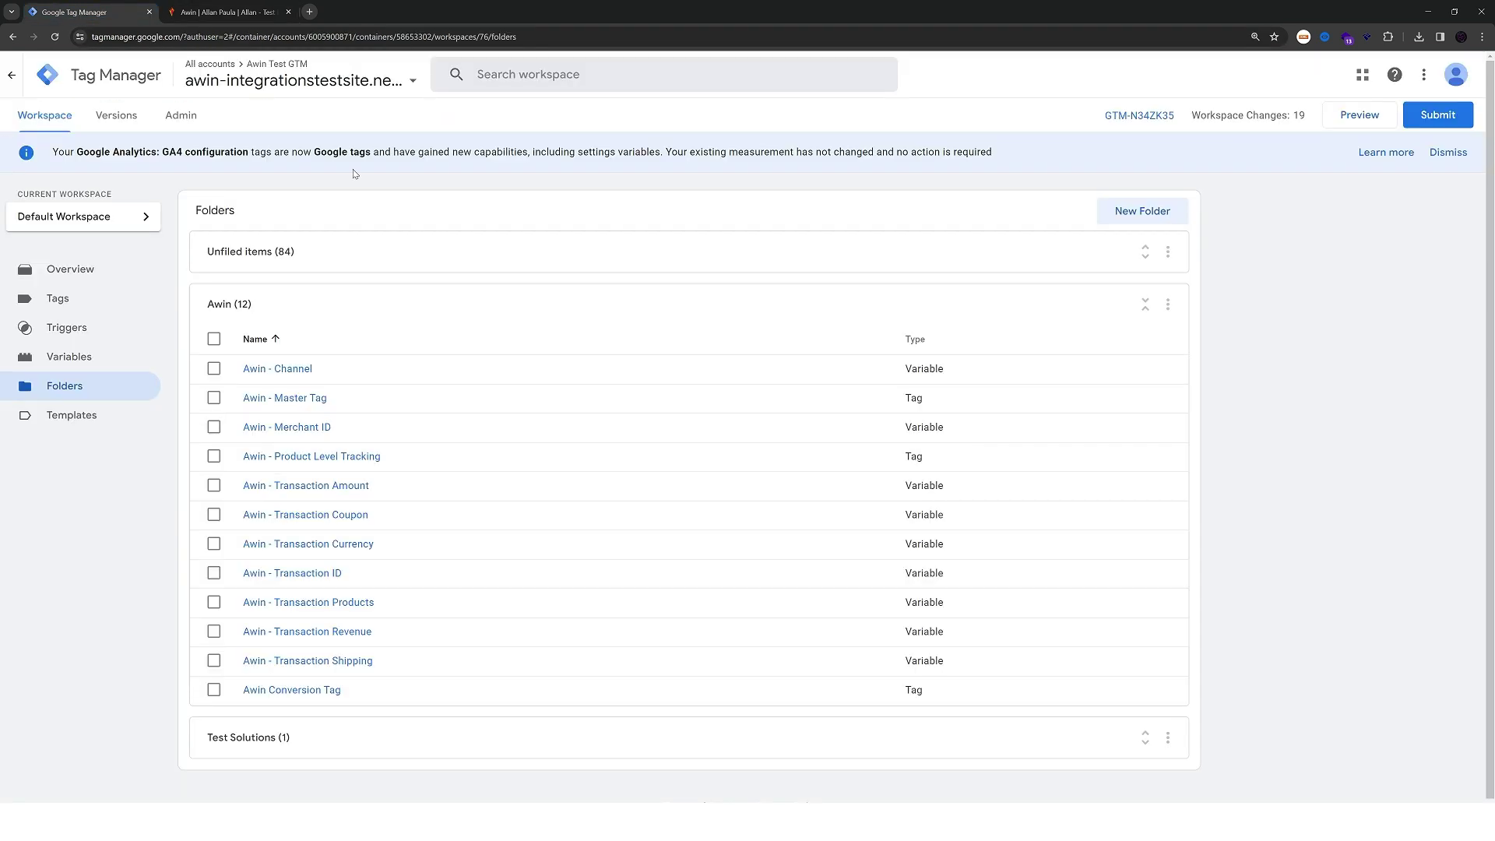
pyautogui.click(1361, 115)
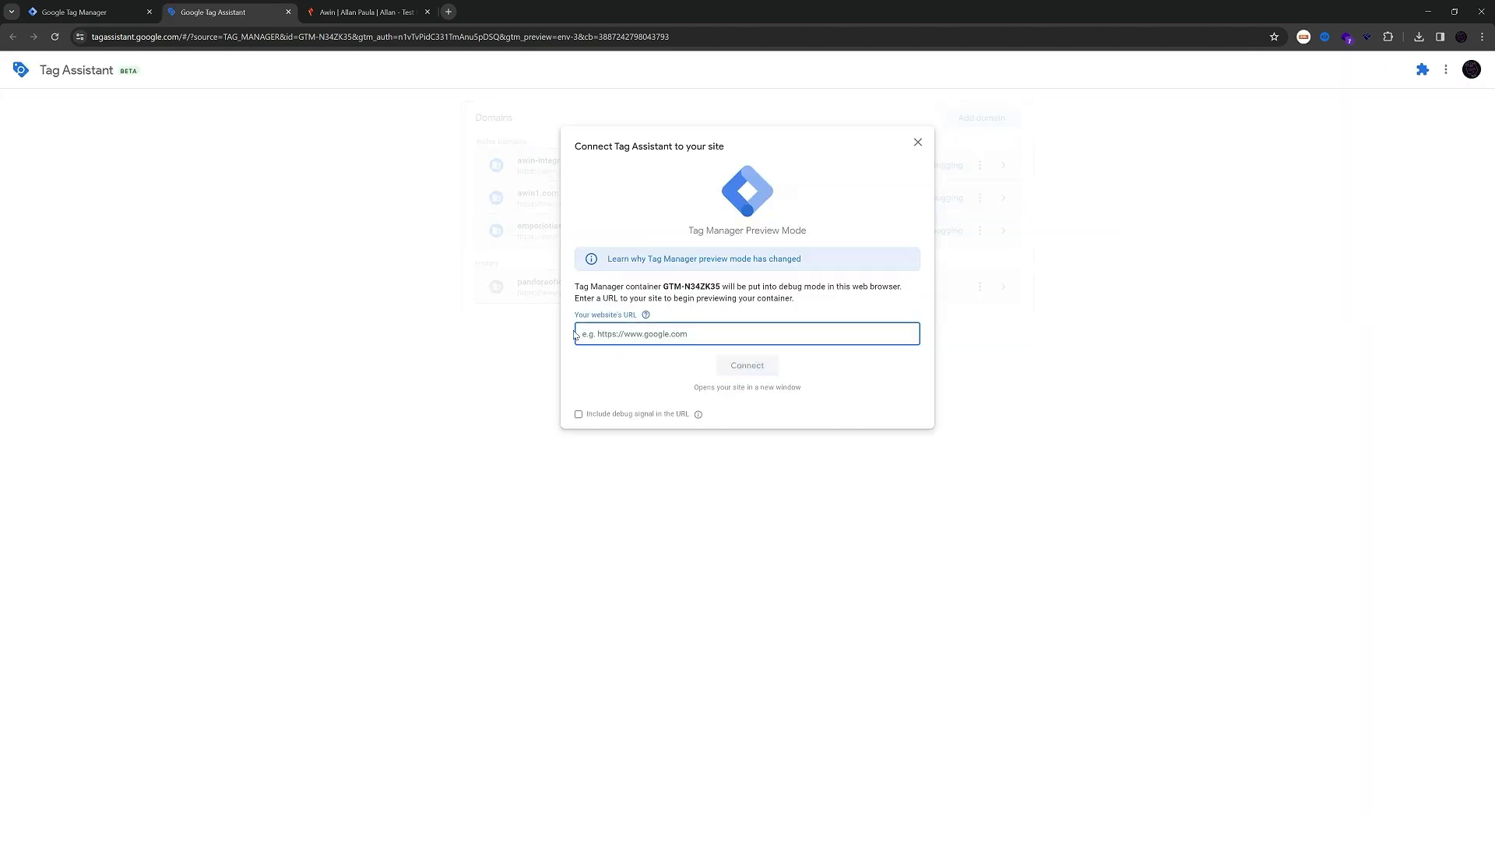
pyautogui.hotkey('ctrl', 'v')
pyautogui.click(744, 371)
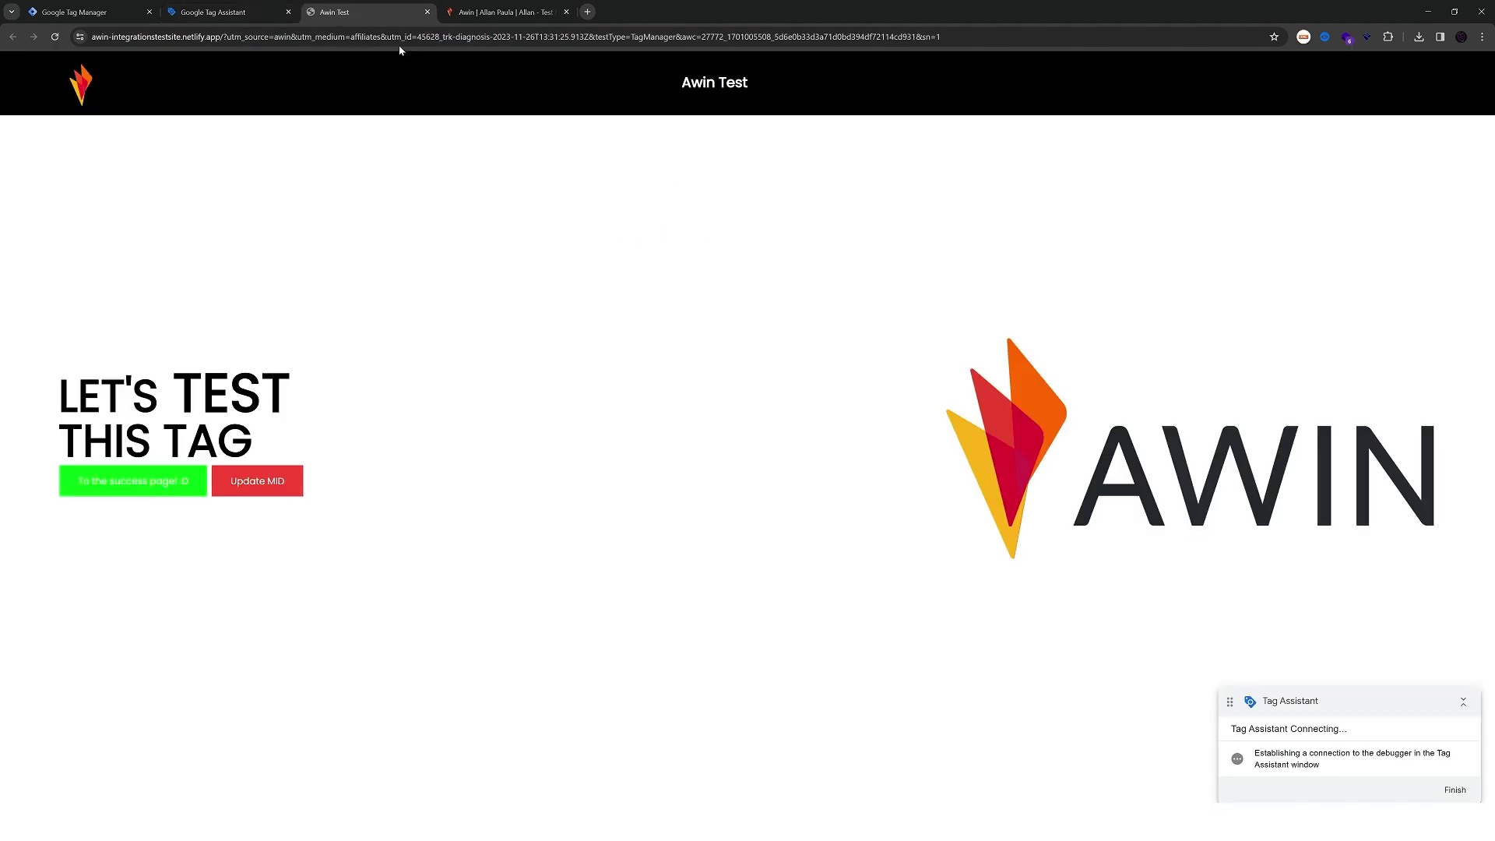
# Examine the tracking parameters in the Awin Test page's URL, including the awc parameter
pyautogui.moveTo(277, 37); pyautogui.dragTo(947, 47)
pyautogui.click(848, 44)
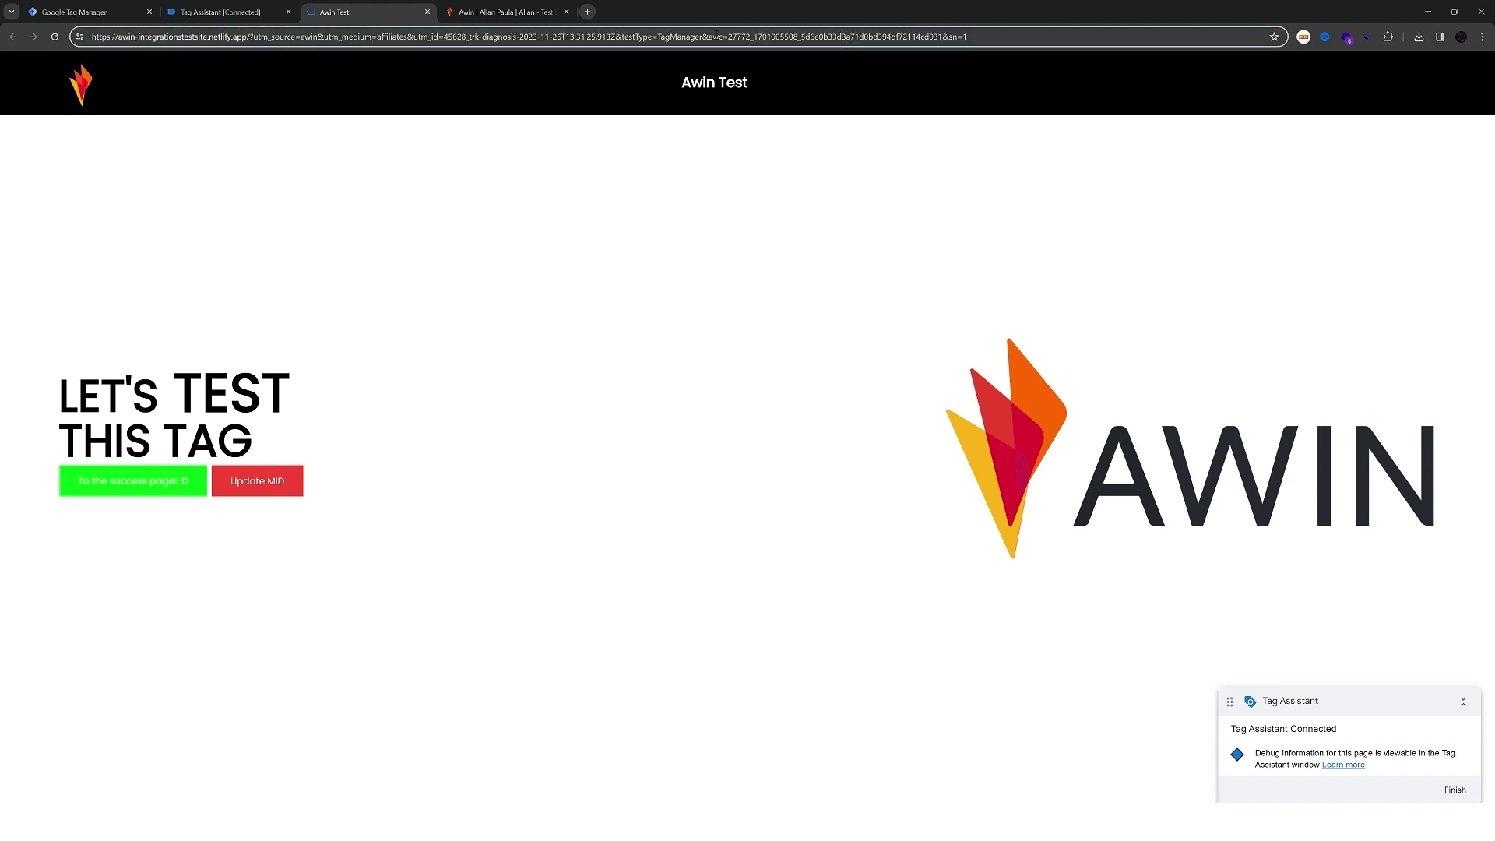
pyautogui.click(527, 400)
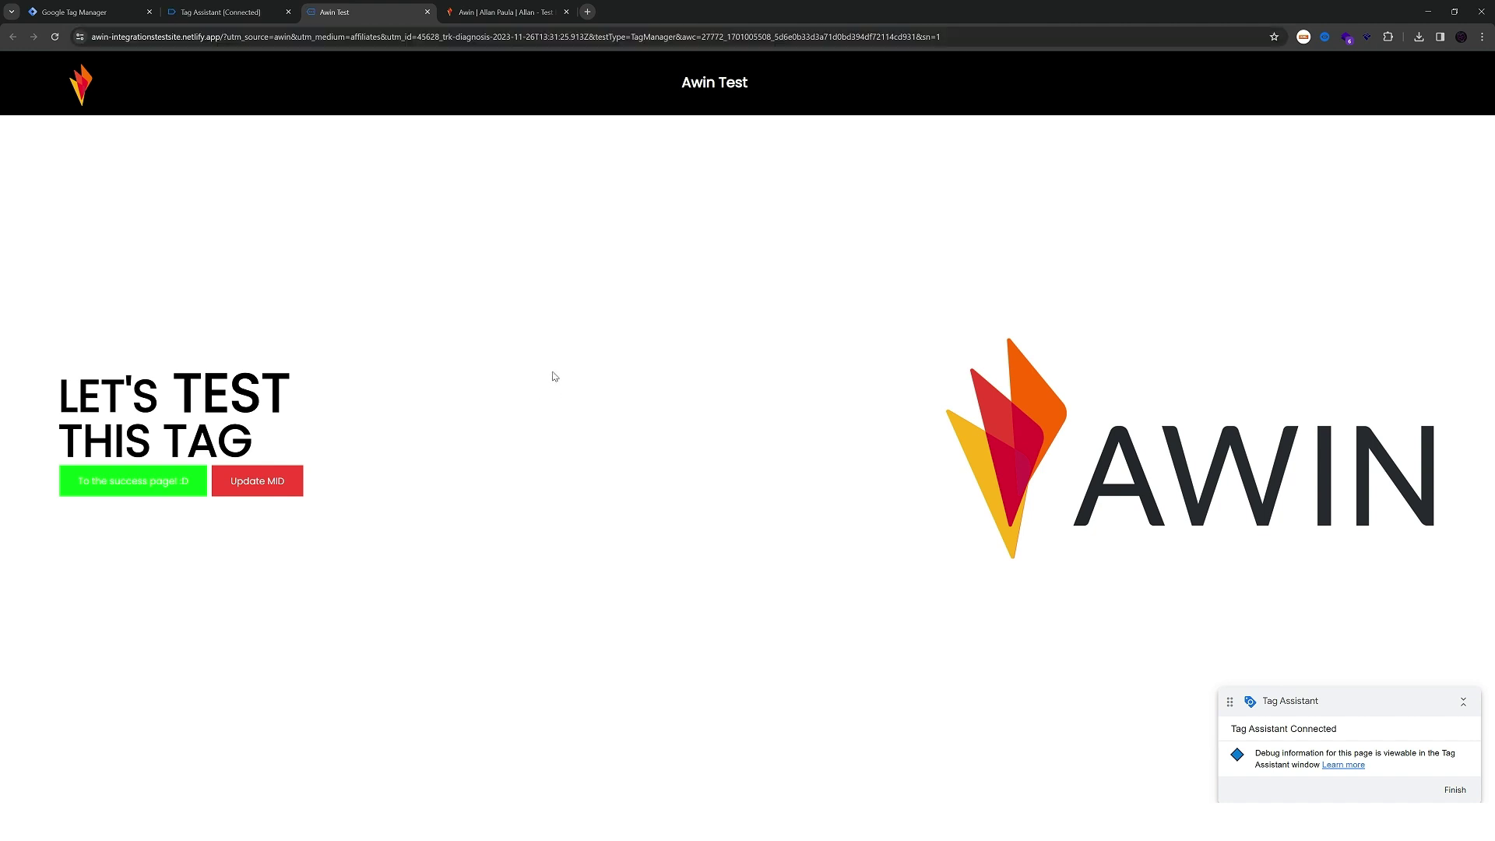
# Inspect the test page and examine the site's stored cookies, including the AwinChannelCookie
pyautogui.rightClick(617, 315)
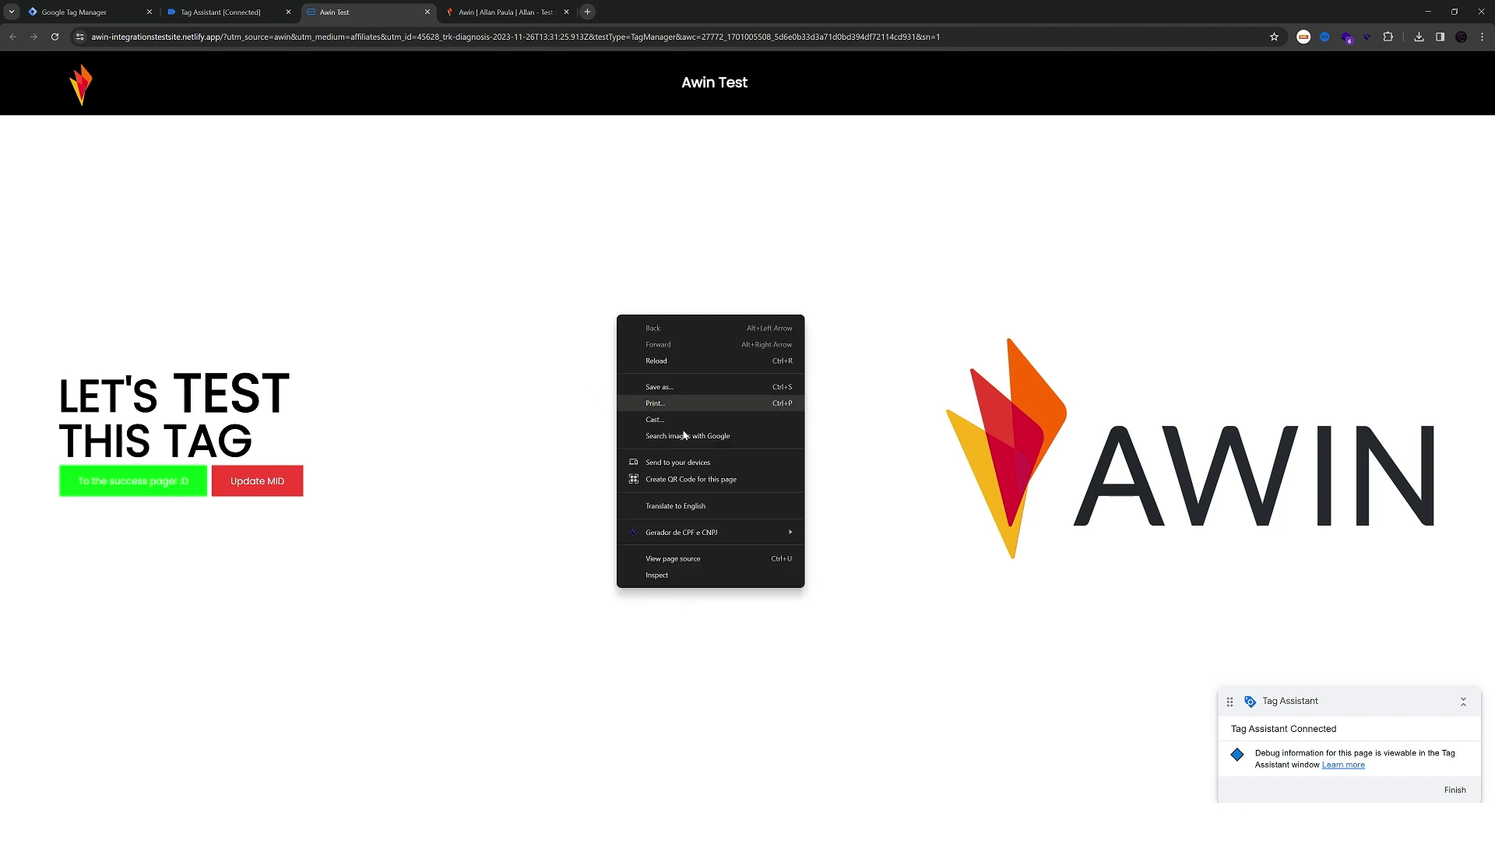
pyautogui.click(663, 580)
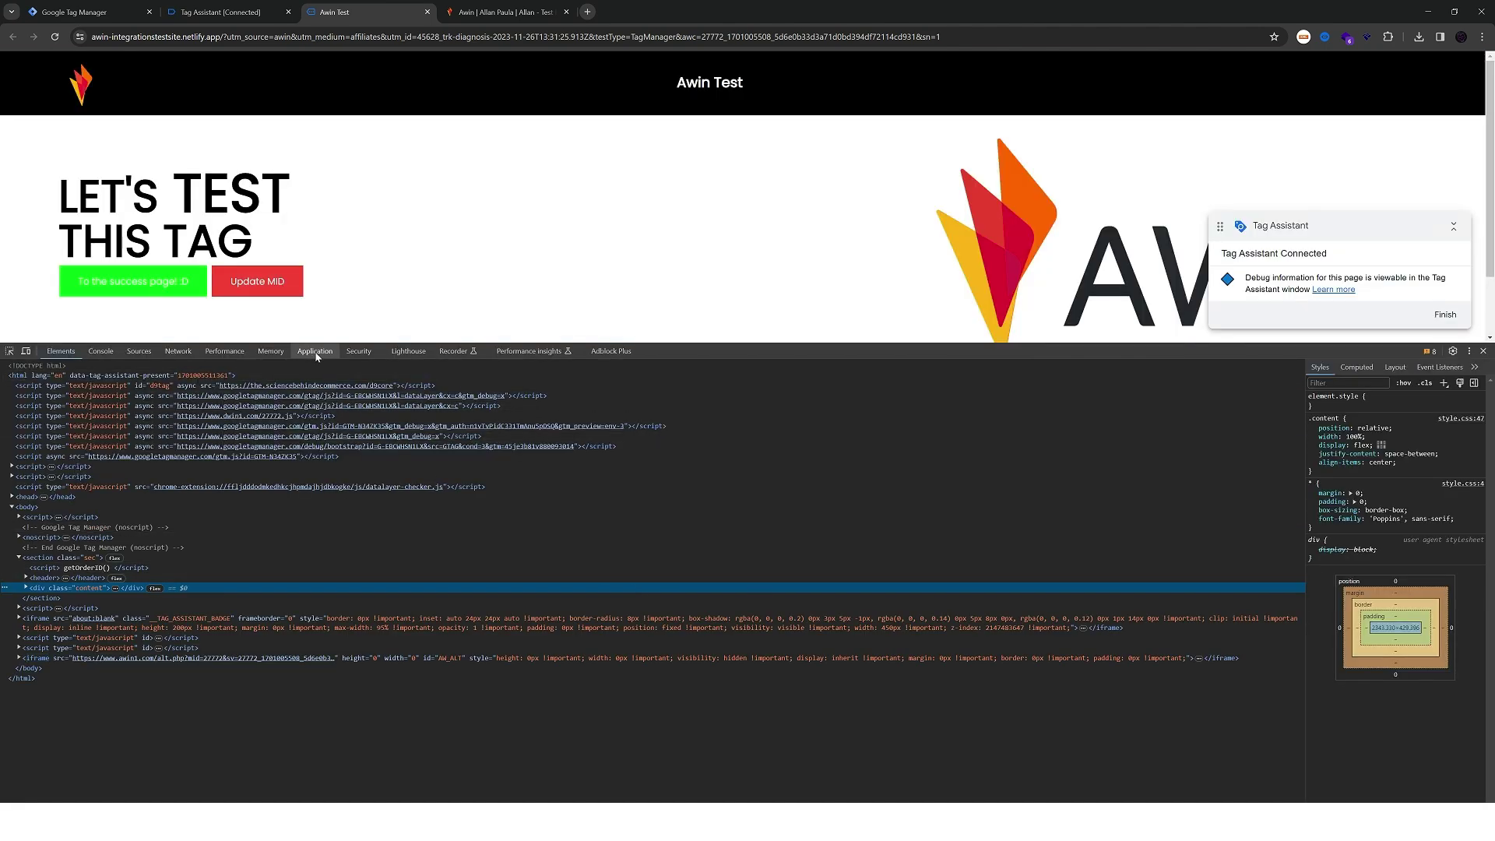
pyautogui.click(316, 351)
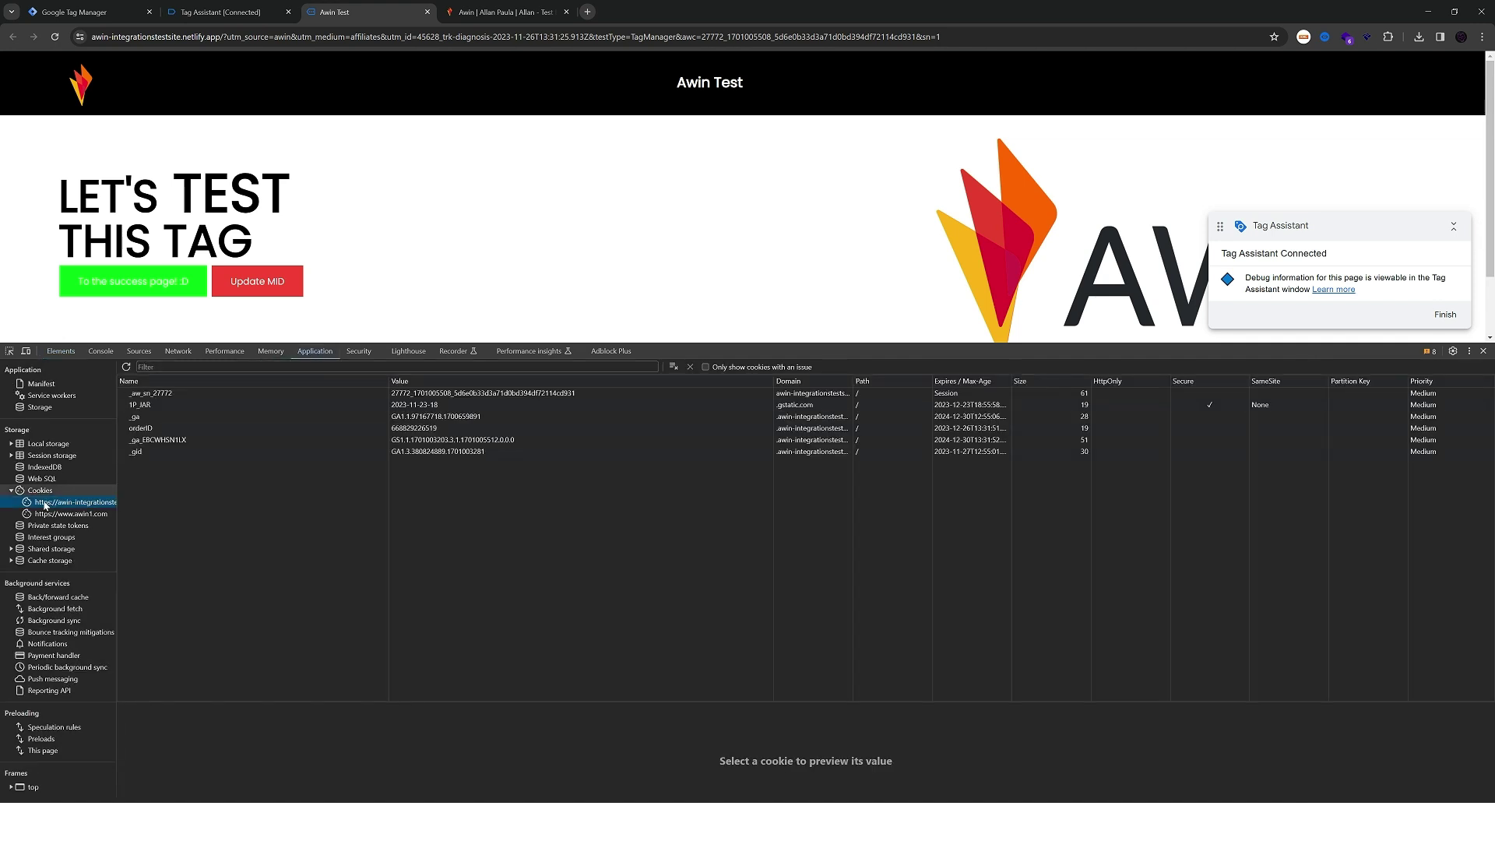
pyautogui.click(11, 491)
pyautogui.click(11, 491)
pyautogui.click(48, 503)
pyautogui.click(153, 402)
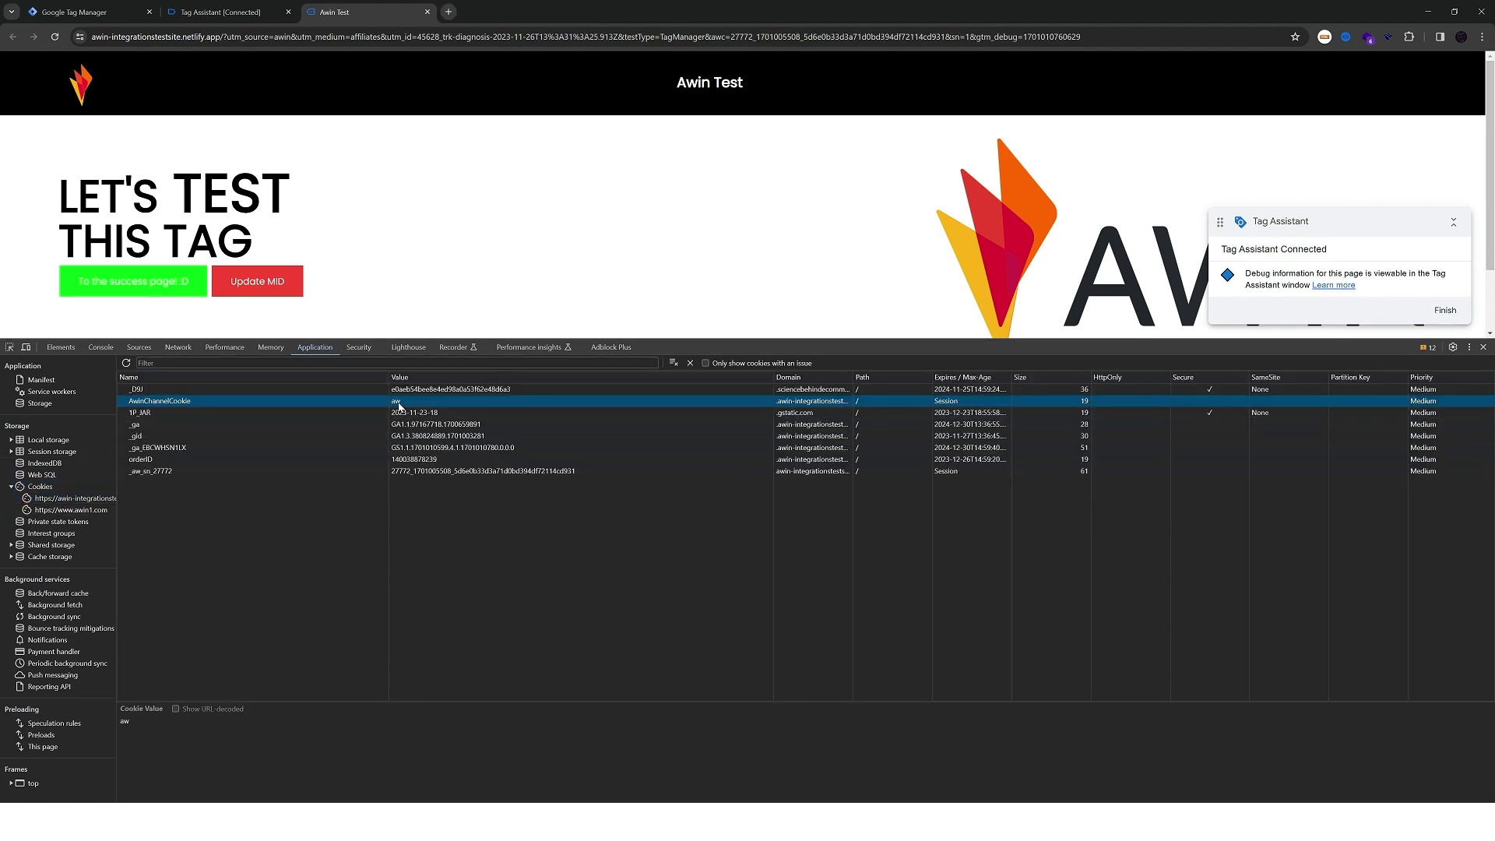
# Compare the URL's utm_source and awc parameters with the AwinChannelCookie and the _aw_sn cookie
pyautogui.moveTo(290, 38); pyautogui.dragTo(231, 38)
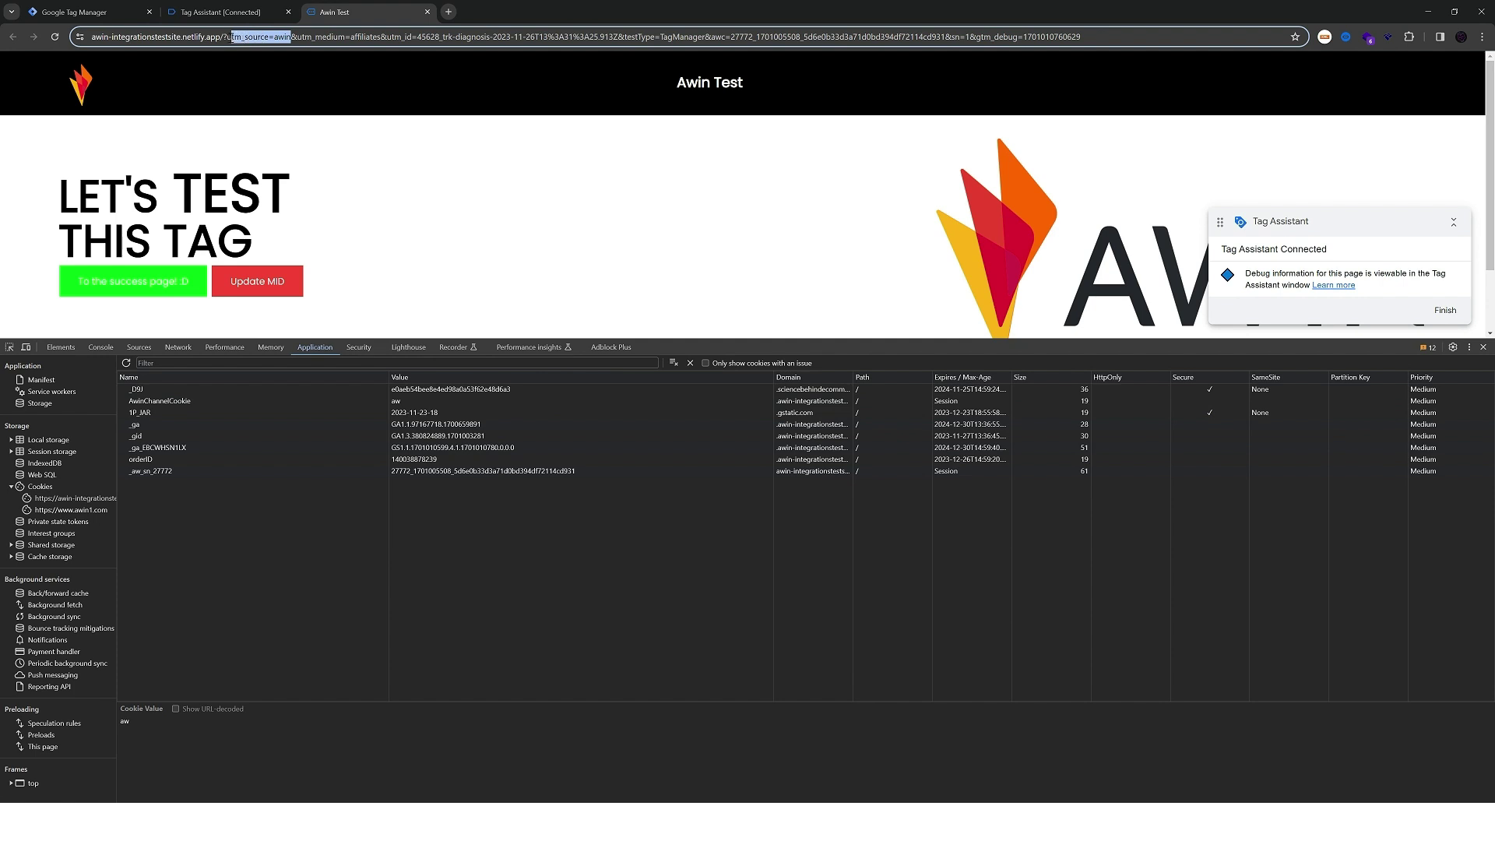
pyautogui.click(156, 474)
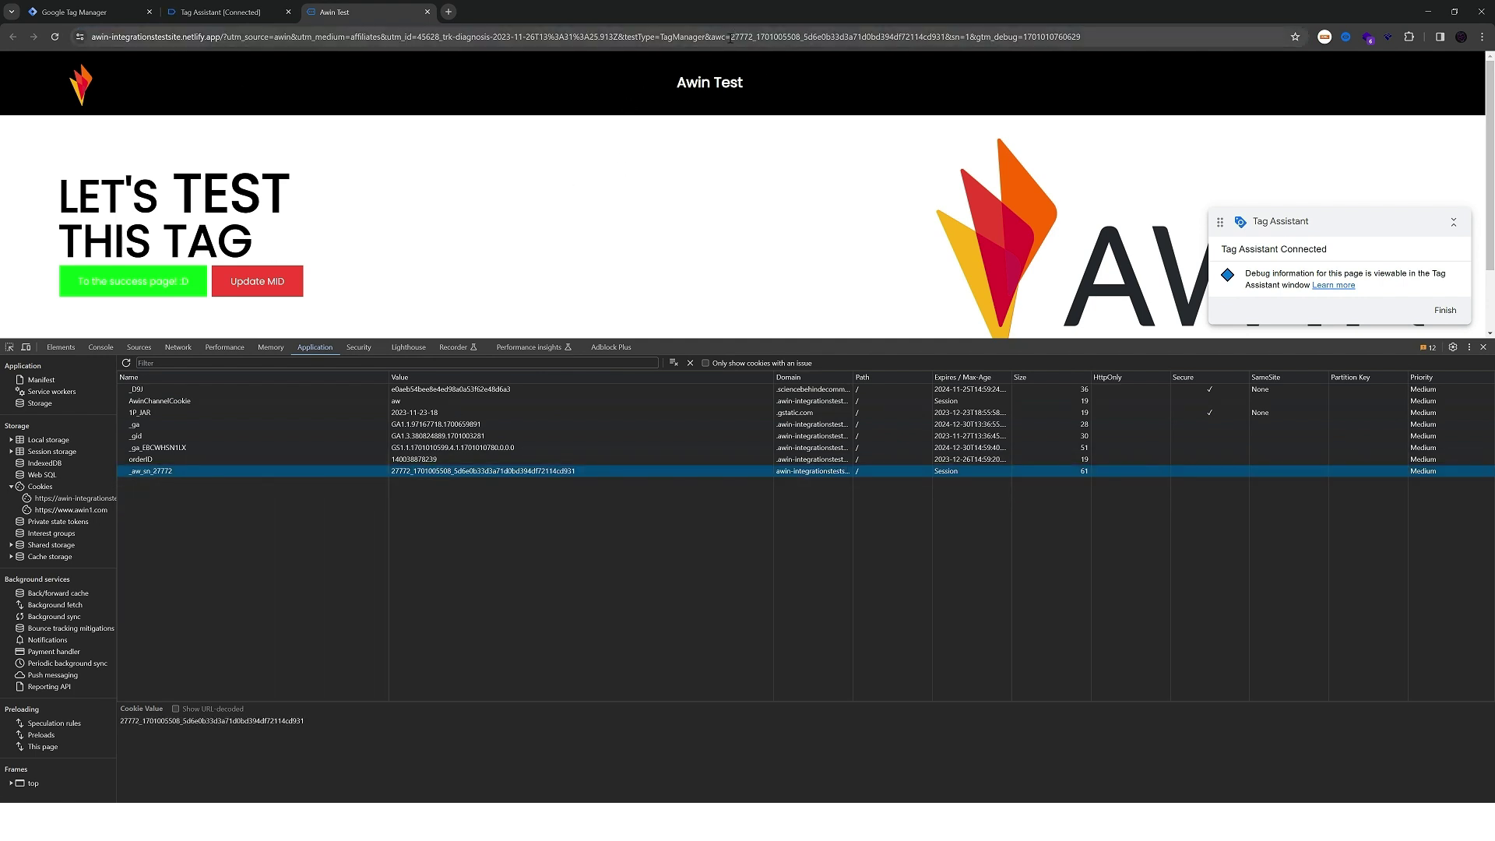
pyautogui.click(732, 36)
pyautogui.moveTo(732, 37); pyautogui.dragTo(971, 36)
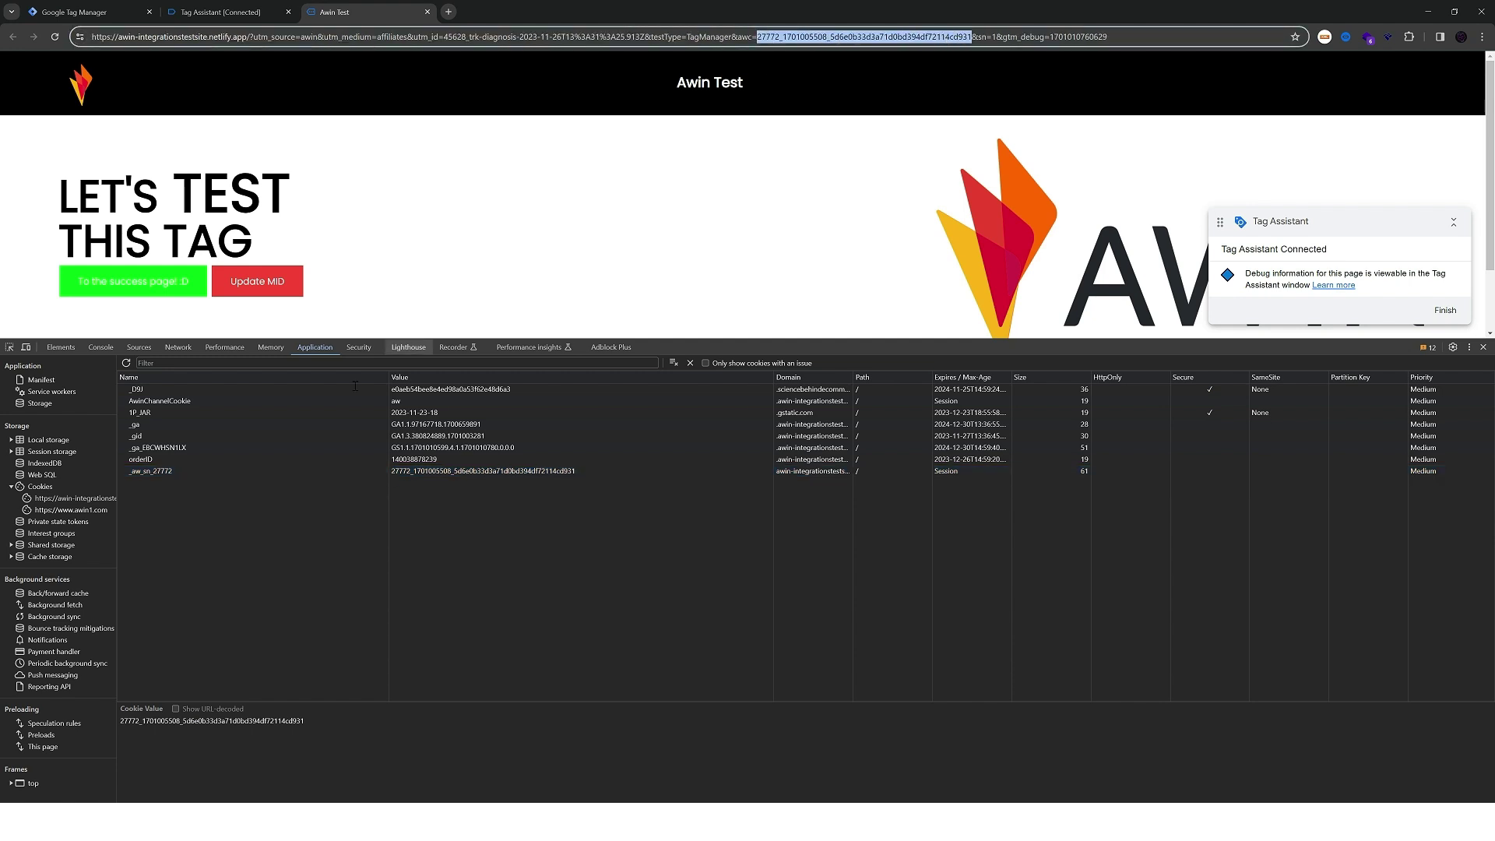
pyautogui.click(123, 473)
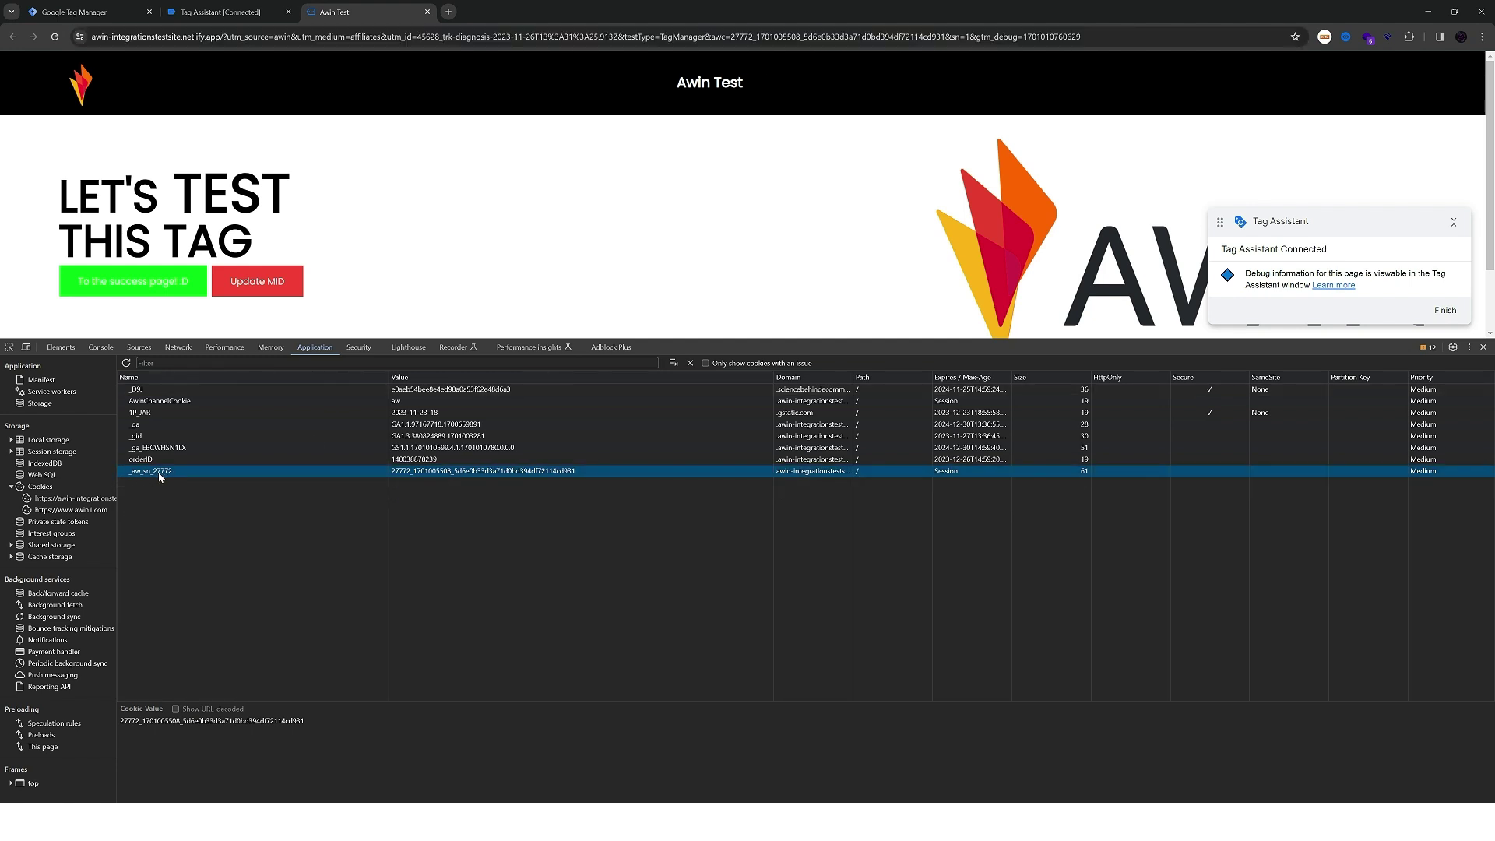
pyautogui.click(180, 403)
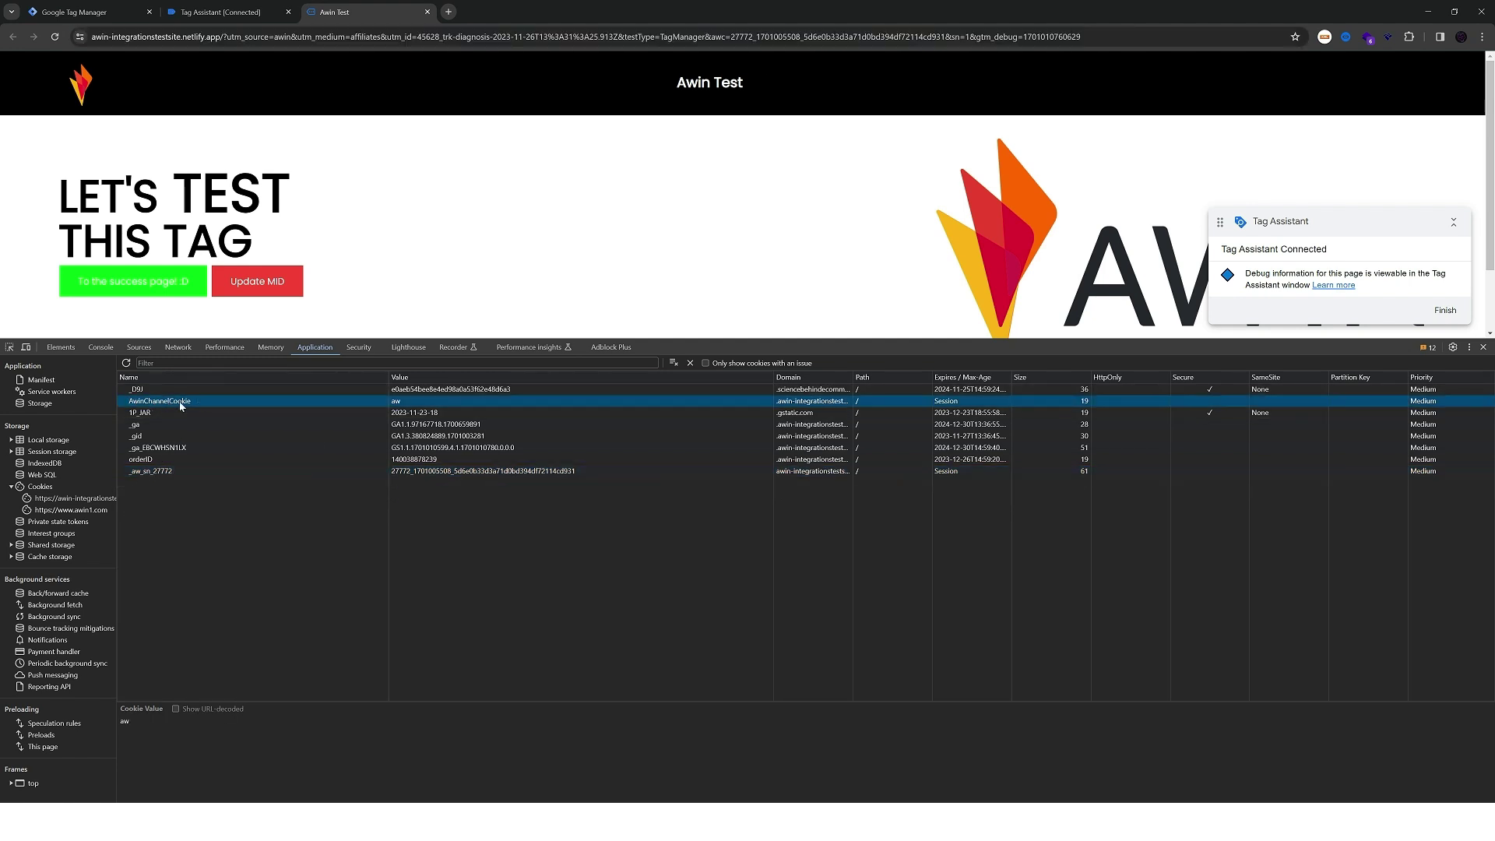
# Check the network requests filtered by "dwin" for the Mastertag script, and enlarge the page area above the developer tools
pyautogui.click(179, 351)
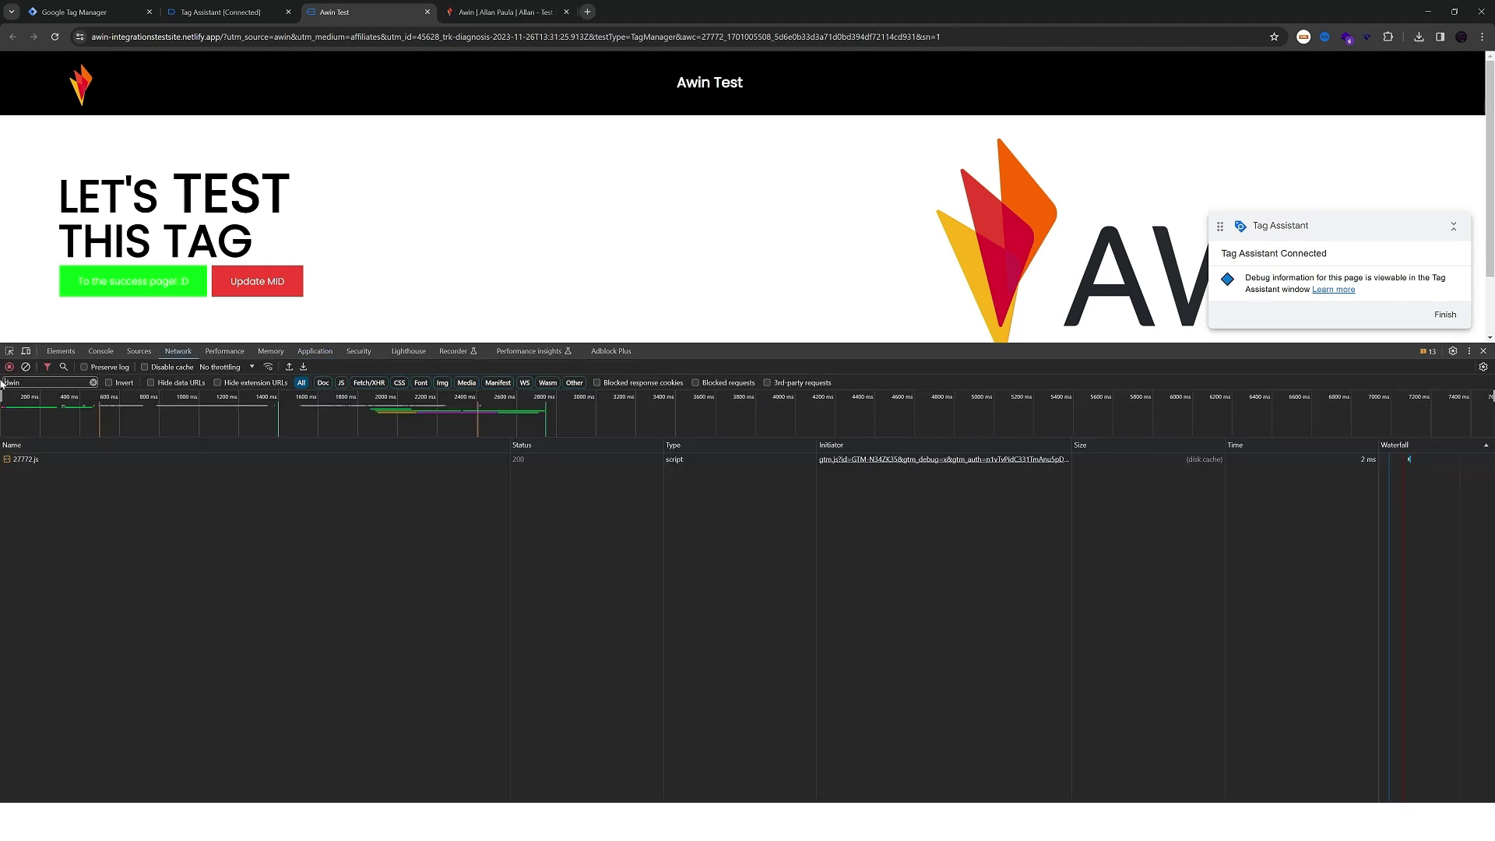
pyautogui.doubleClick(27, 385)
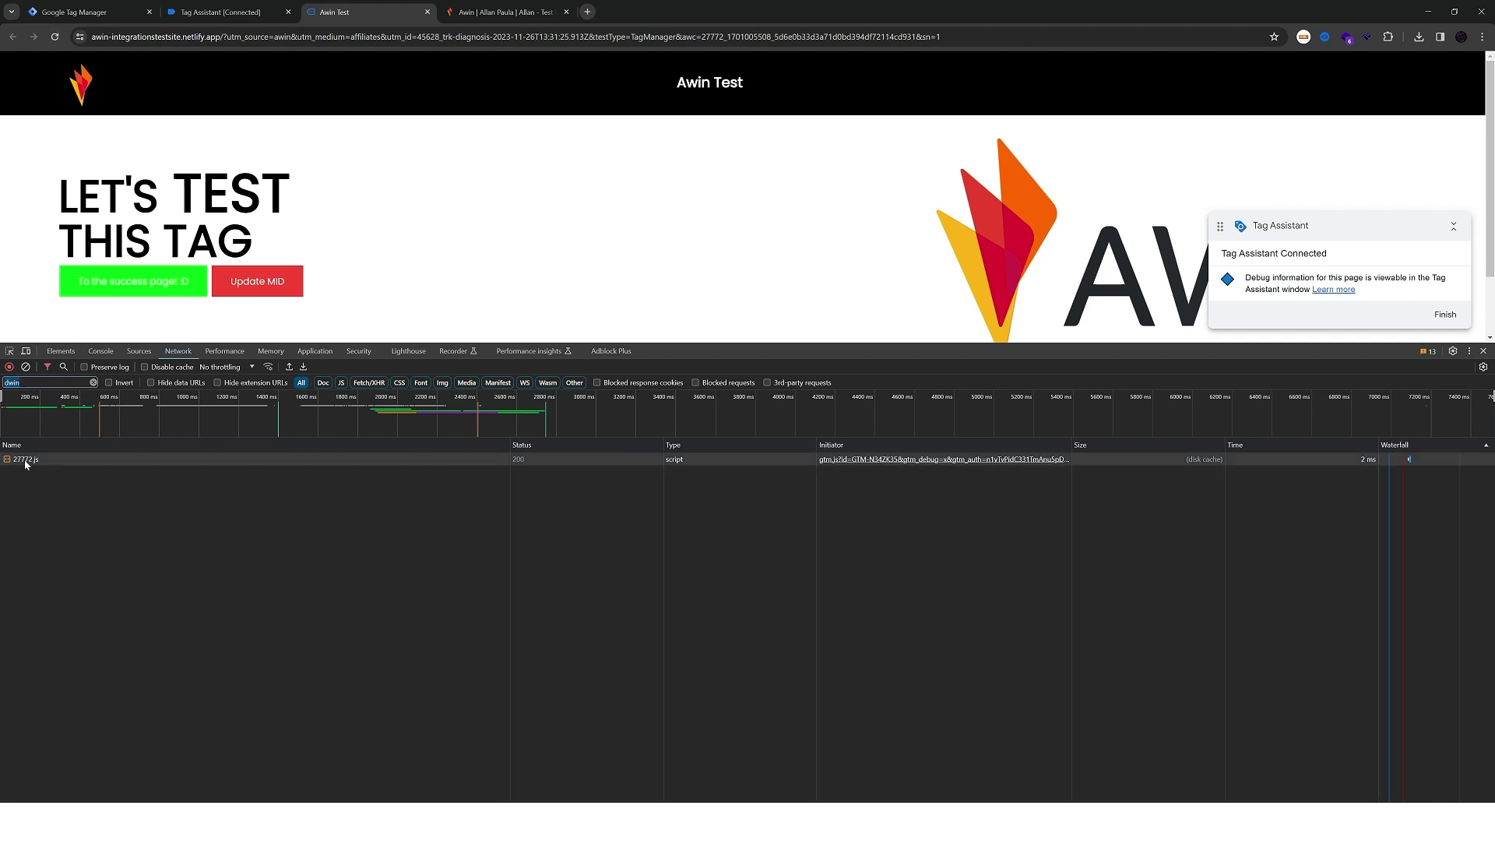
pyautogui.click(27, 459)
pyautogui.click(193, 444)
pyautogui.moveTo(226, 342); pyautogui.dragTo(246, 502)
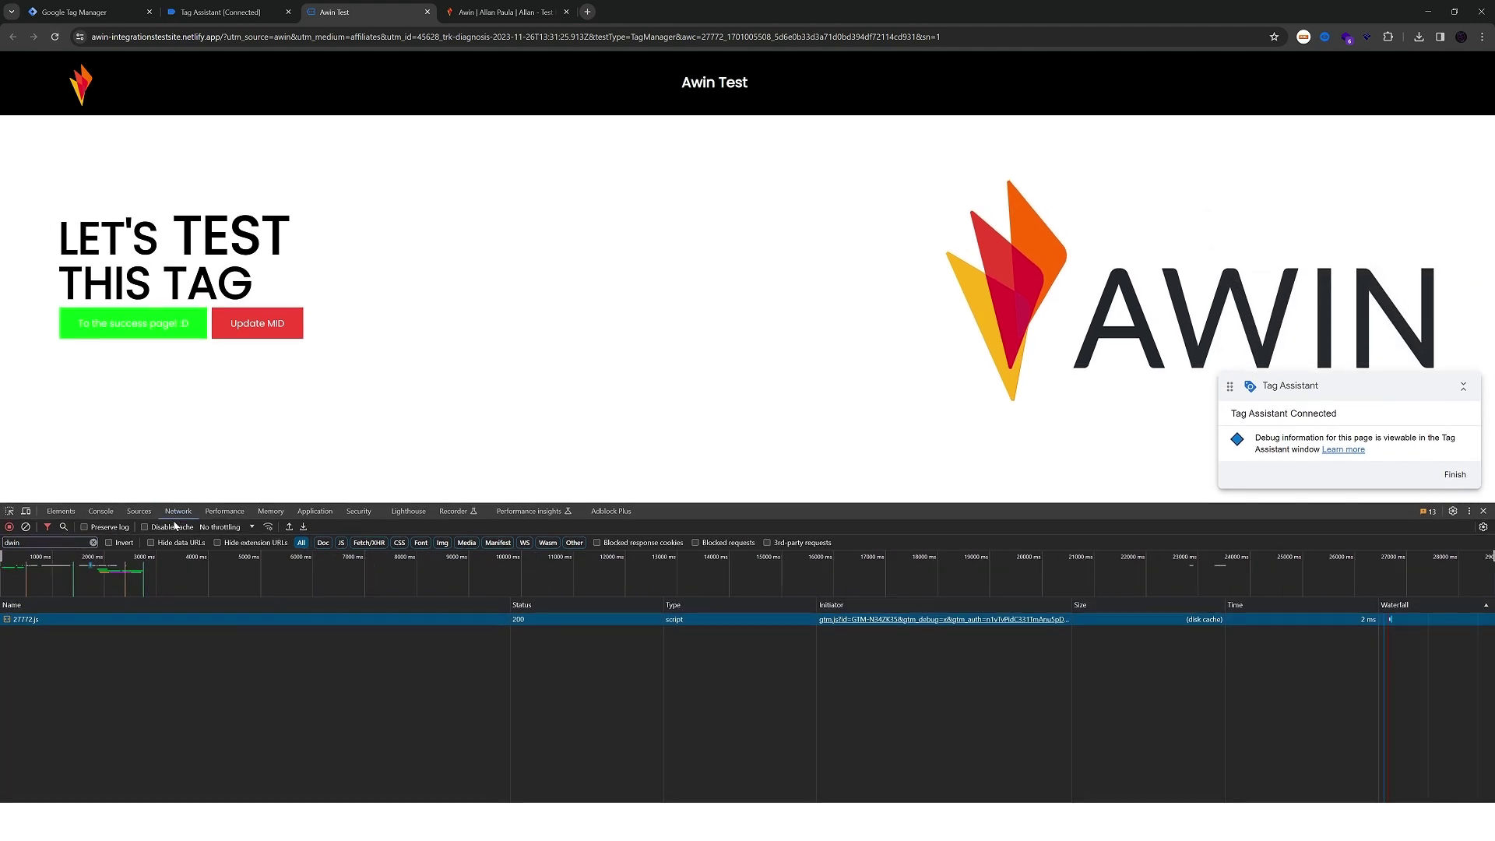
# Proceed to the test purchase success page and filter its network requests by "sread"
pyautogui.click(134, 326)
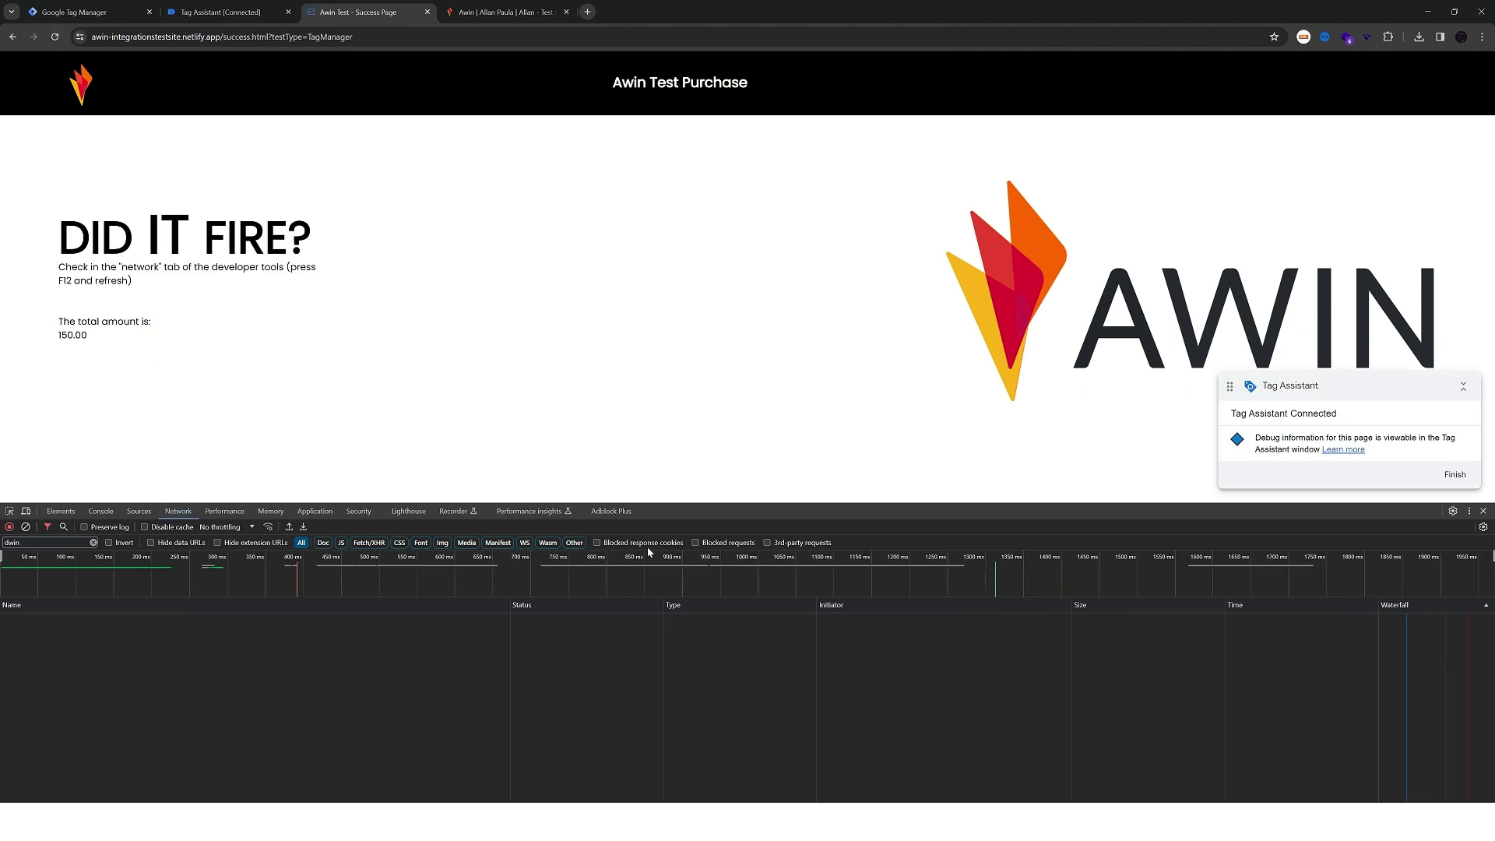
pyautogui.moveTo(915, 511); pyautogui.dragTo(233, 429)
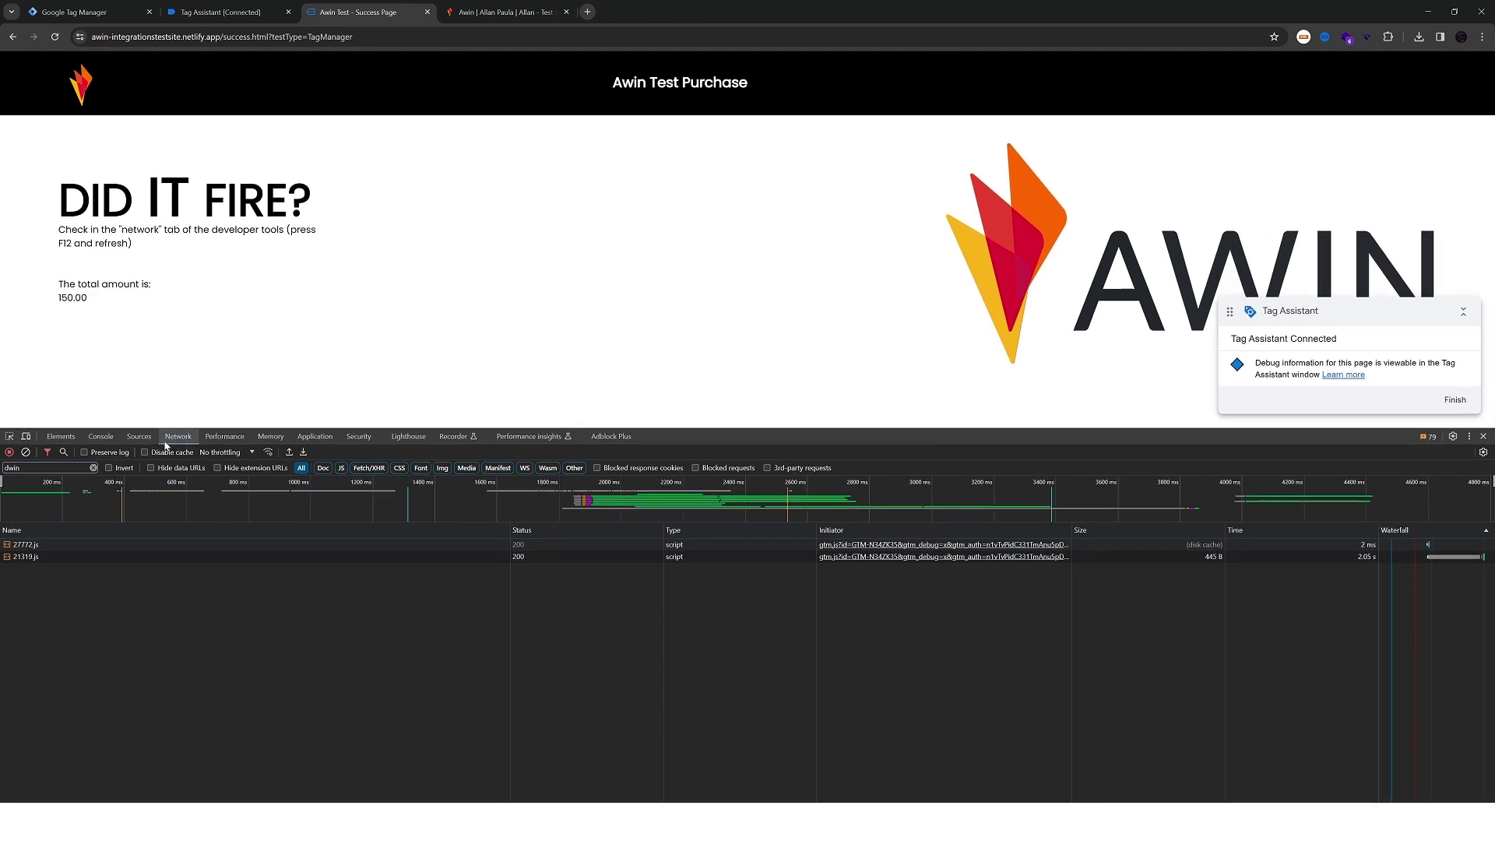
pyautogui.doubleClick(11, 467)
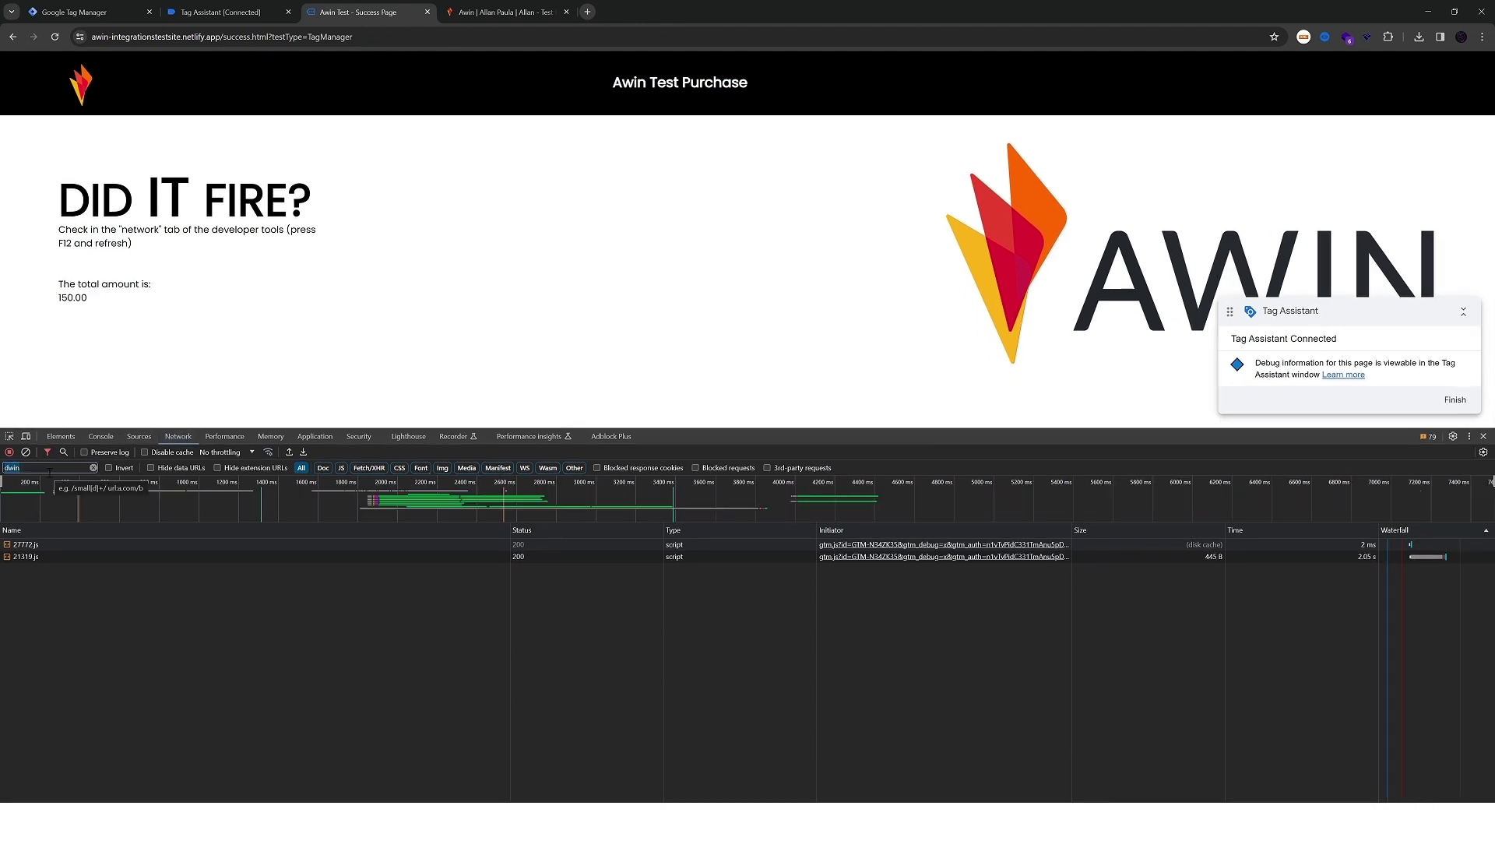
pyautogui.write('sread')
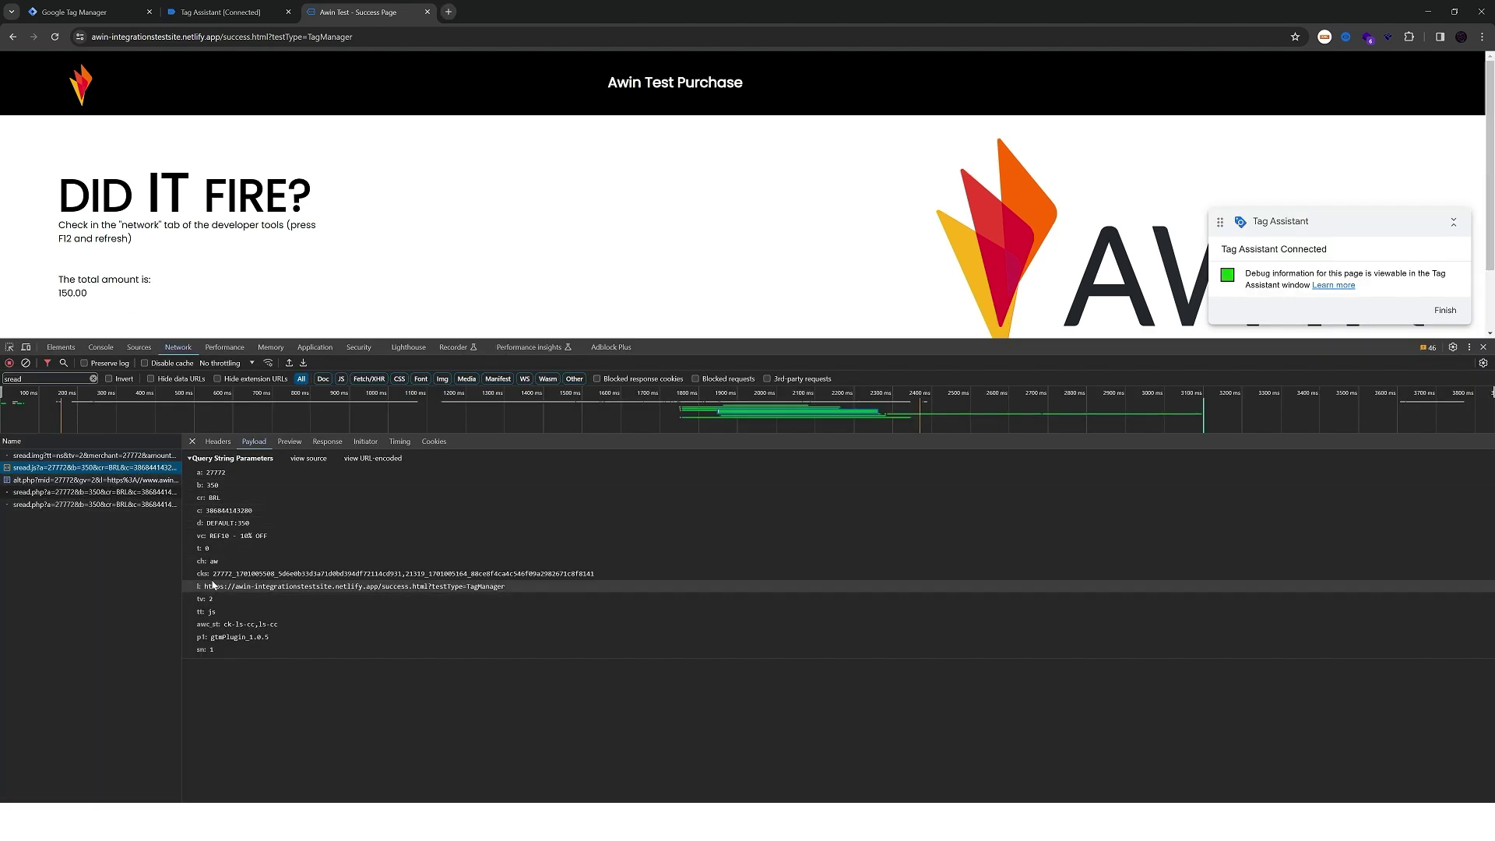
# Examine the amount, order reference and commission group parameters in the sread.js request payload
pyautogui.click(220, 486)
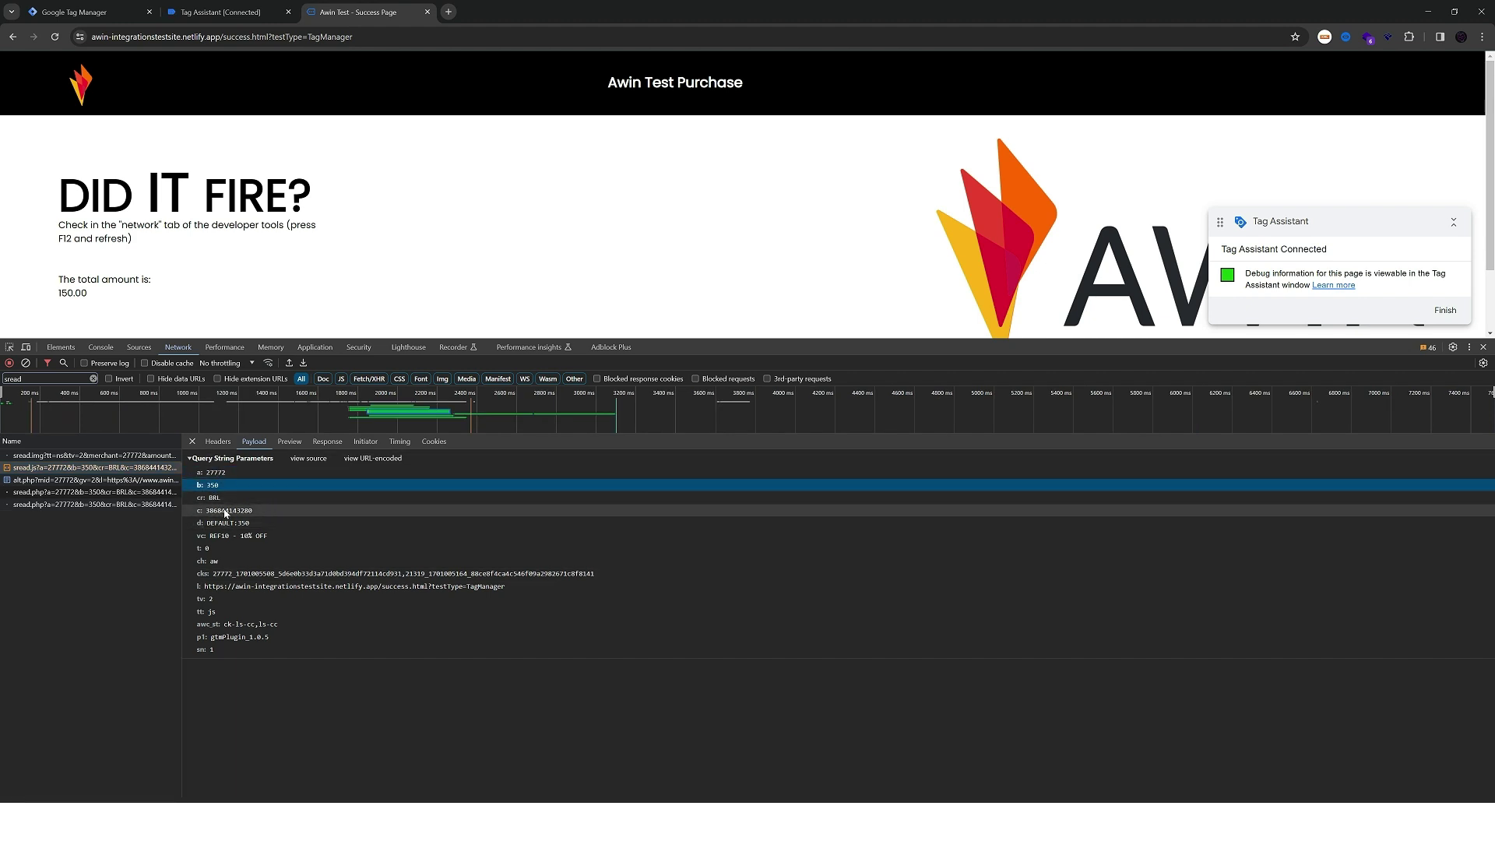
pyautogui.click(213, 516)
pyautogui.click(204, 524)
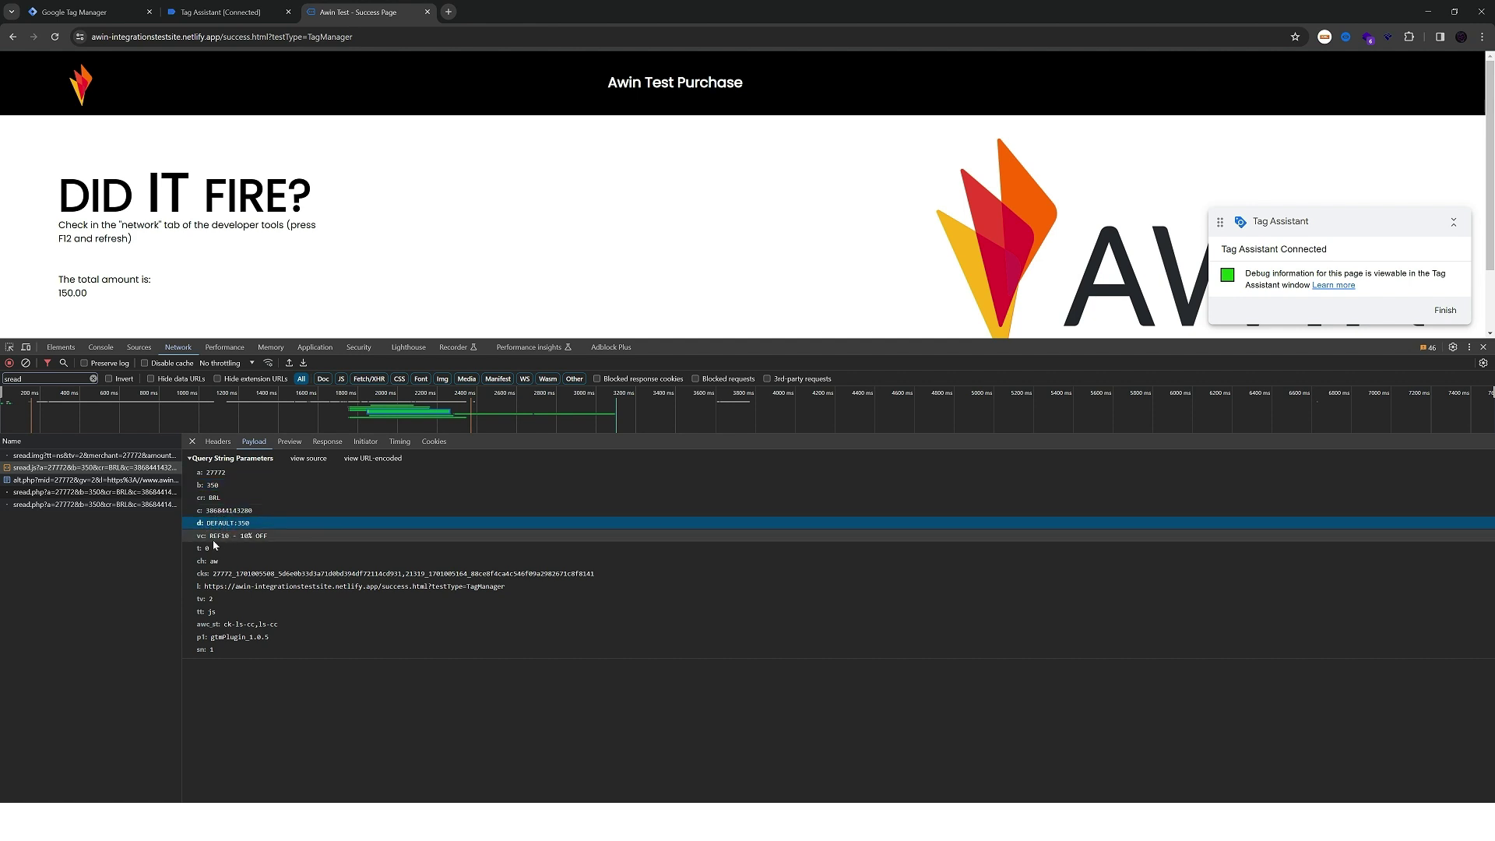
# Examine the purchase event's ecommerce data in datalayer checker to compare it with the conversion payload
pyautogui.click(1352, 38)
pyautogui.click(1323, 175)
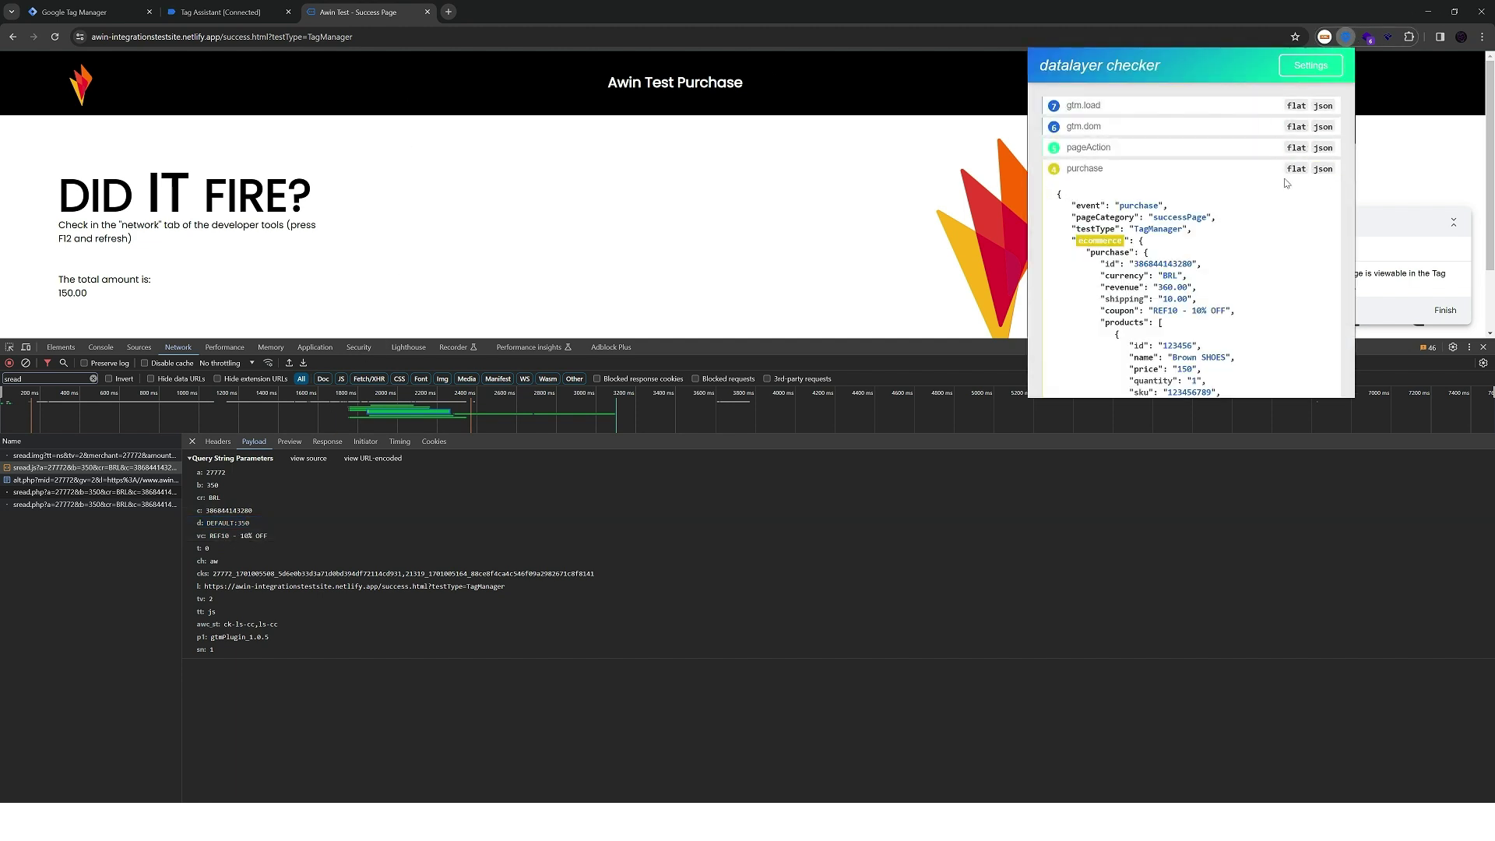
pyautogui.scroll(-1, 1175, 252)
pyautogui.moveTo(1108, 253); pyautogui.dragTo(1236, 253)
# Compare the payload's ch parameter and click reference with the AwinChannelCookie and _aw_sn cookie values
pyautogui.click(269, 560)
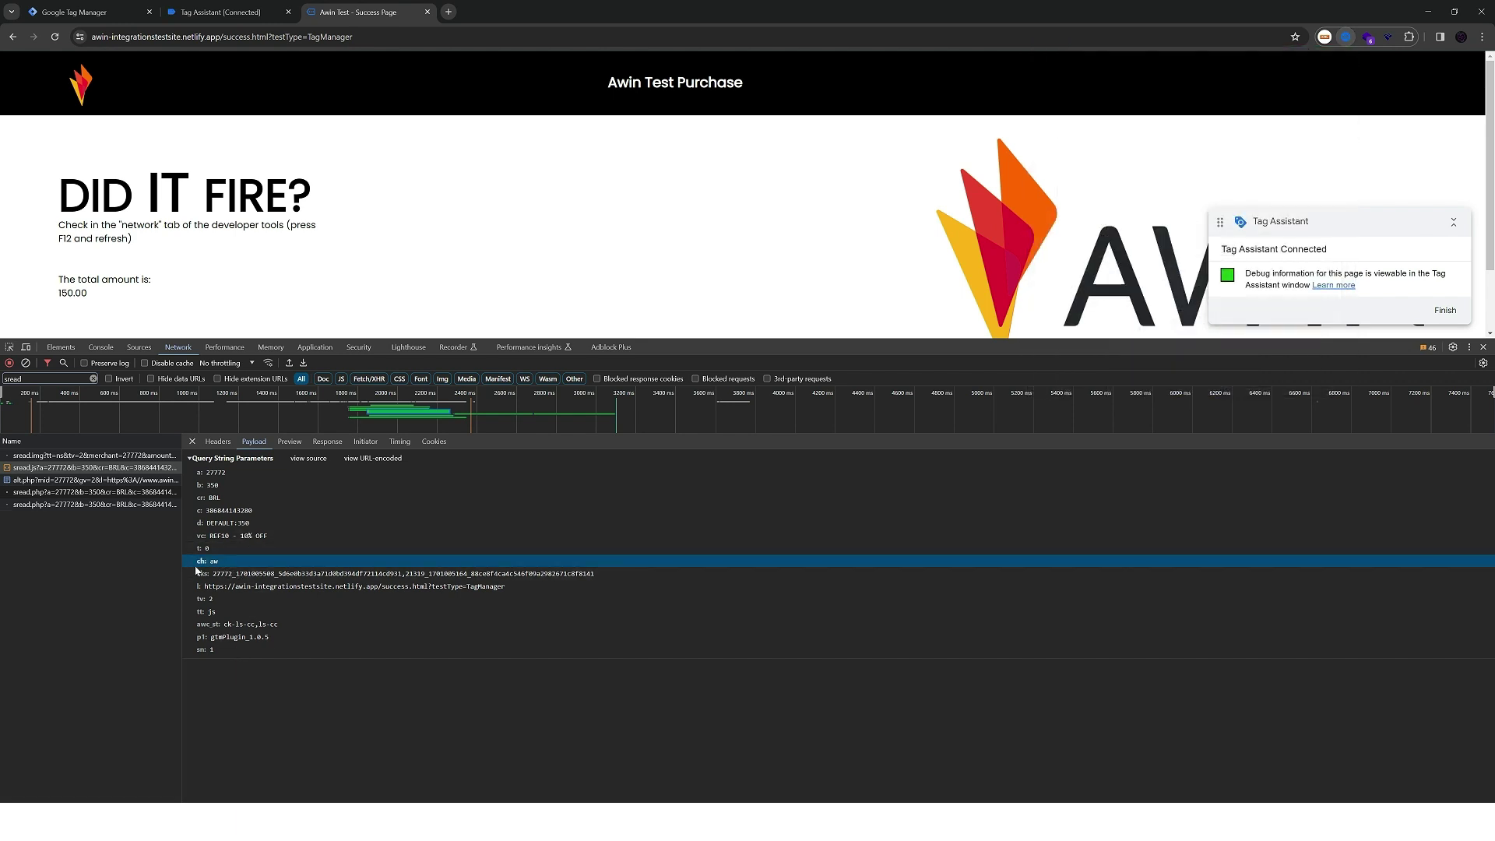
pyautogui.click(315, 348)
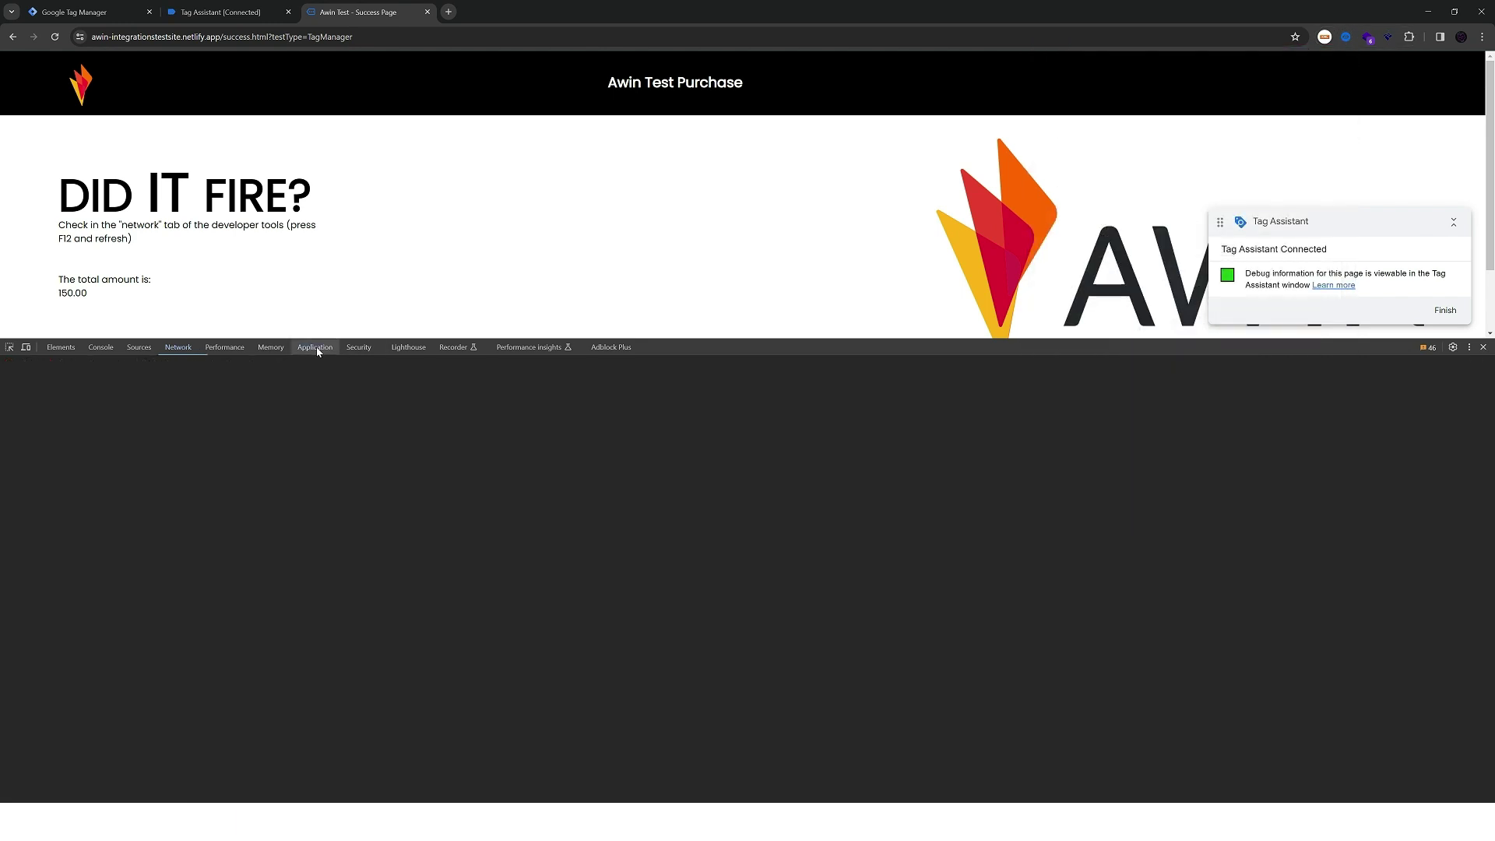
pyautogui.click(166, 516)
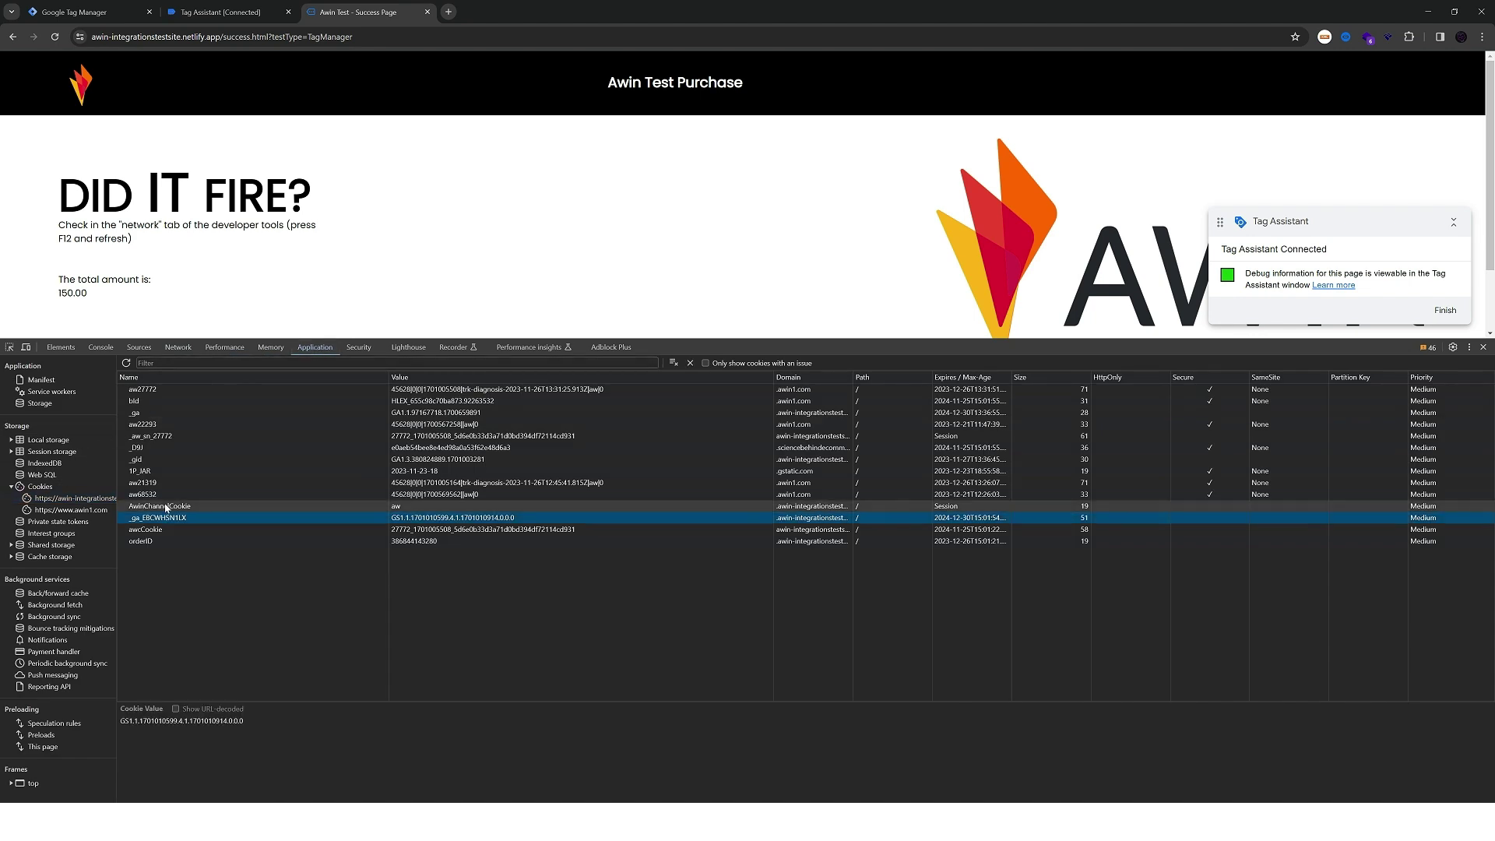
pyautogui.click(165, 506)
pyautogui.click(167, 436)
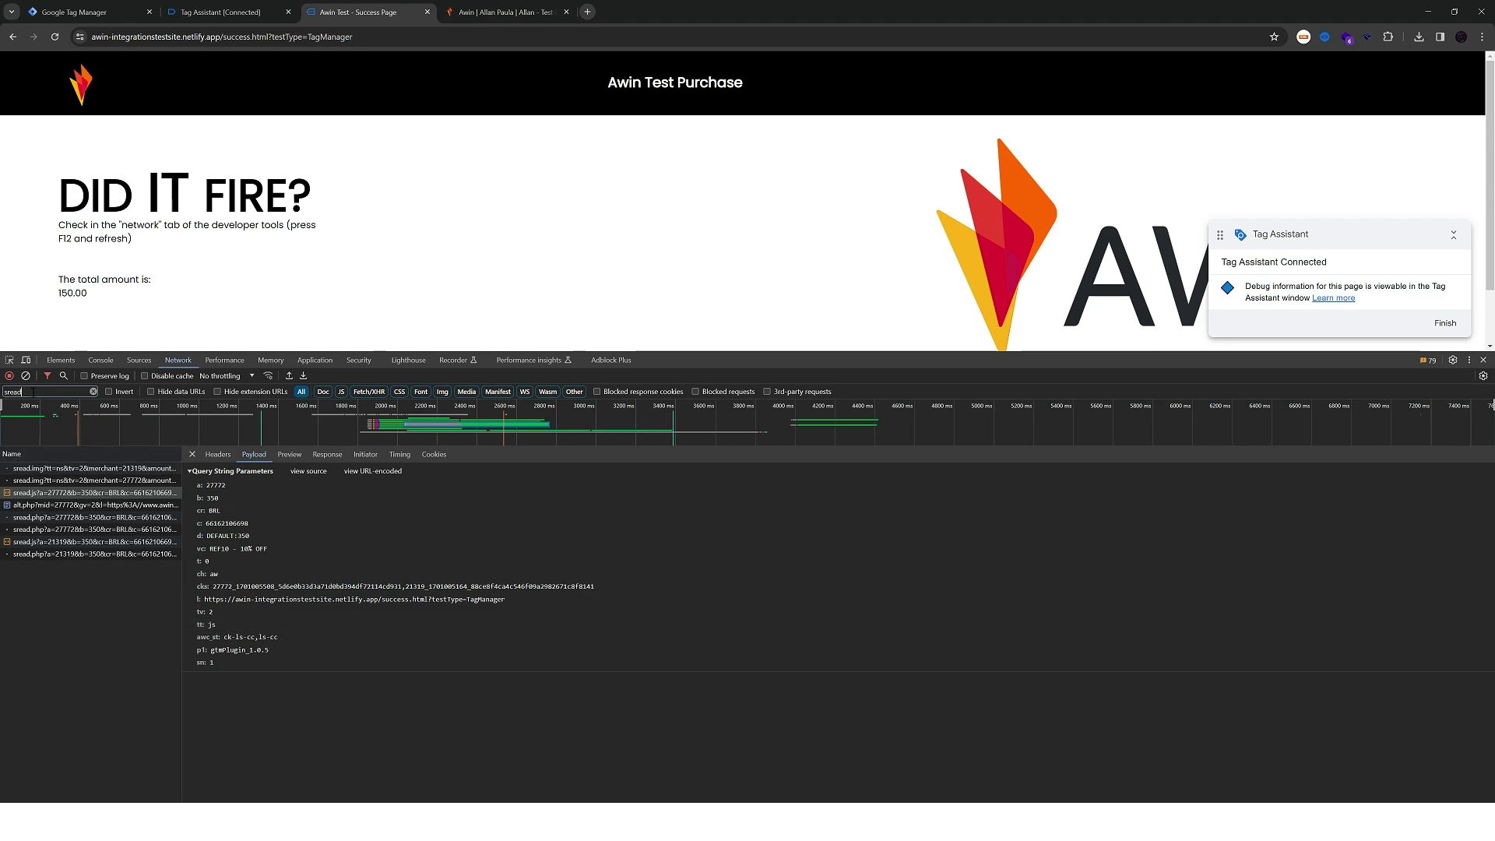
# Filter the network requests by "basket" and examine the product_line payload of a basket.php request
pyautogui.write('basket')
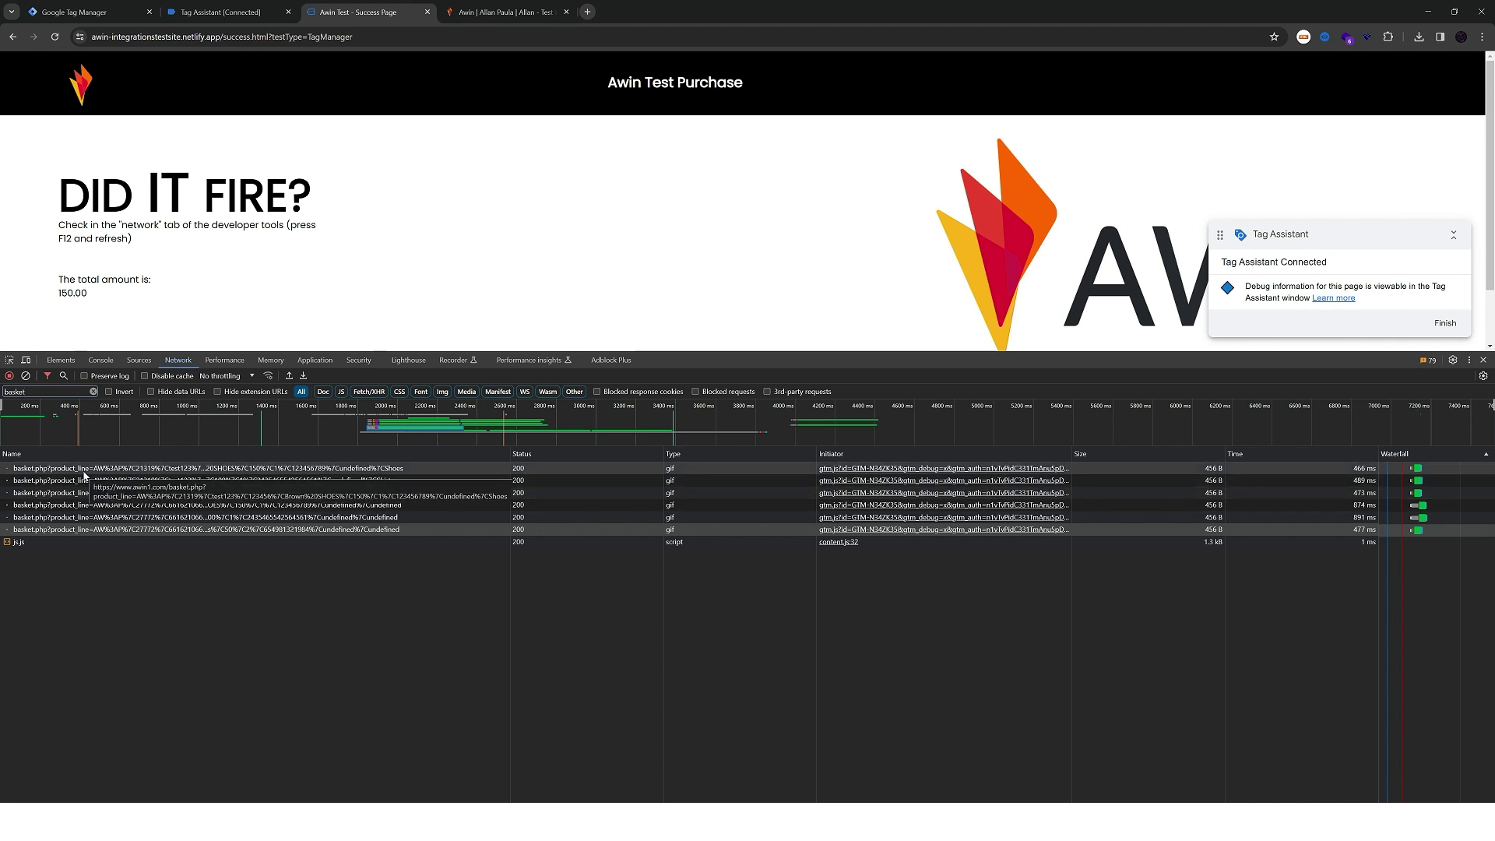
pyautogui.click(140, 529)
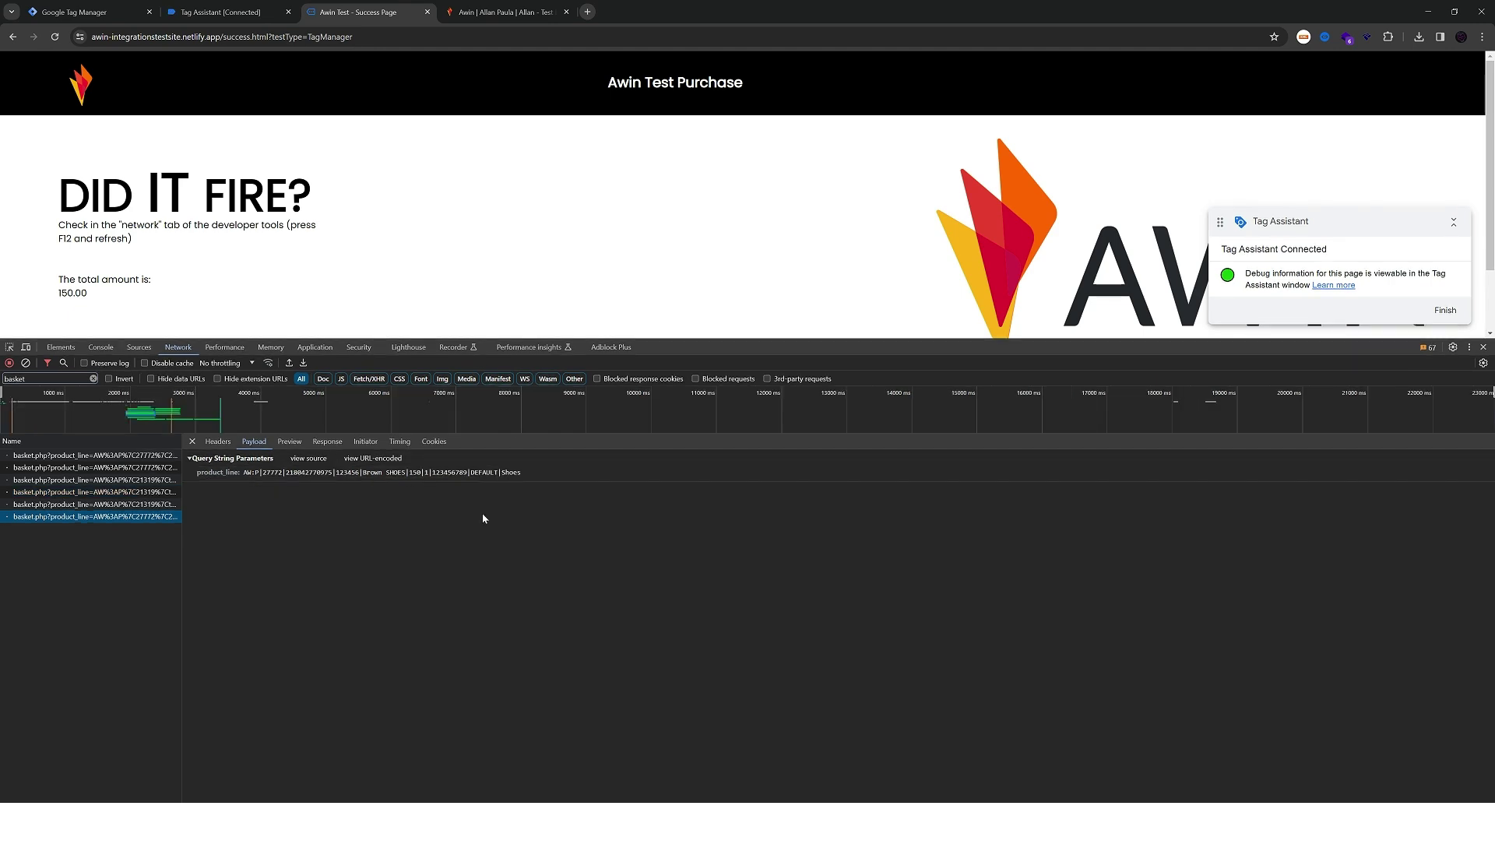
# Switch to Google Tag Manager, submit the workspace changes as version "Awin Integration" and publish them to the Live environment
pyautogui.click(123, 15)
pyautogui.click(1433, 125)
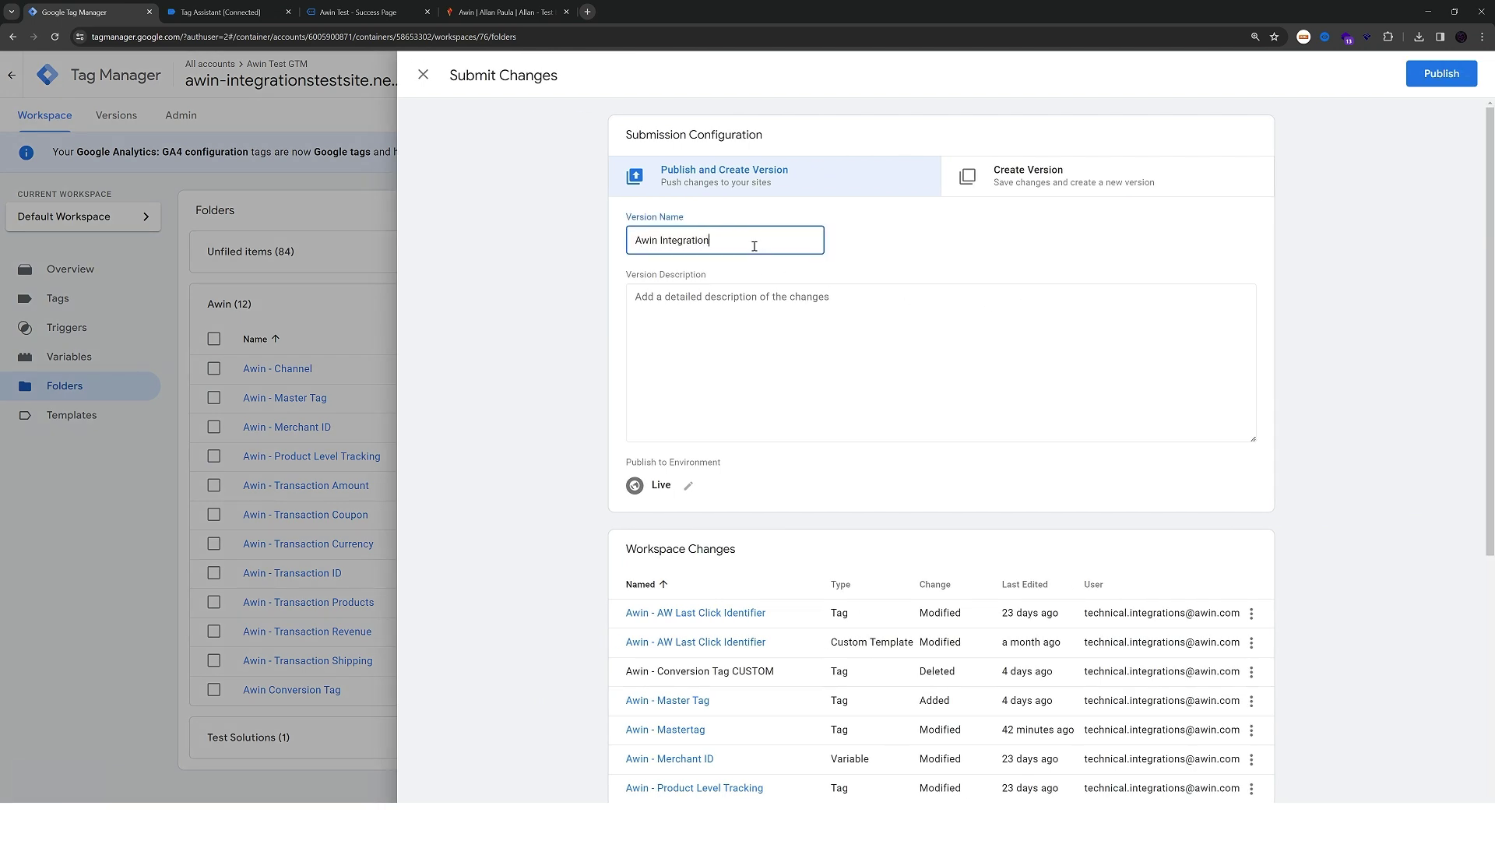
pyautogui.click(1433, 73)
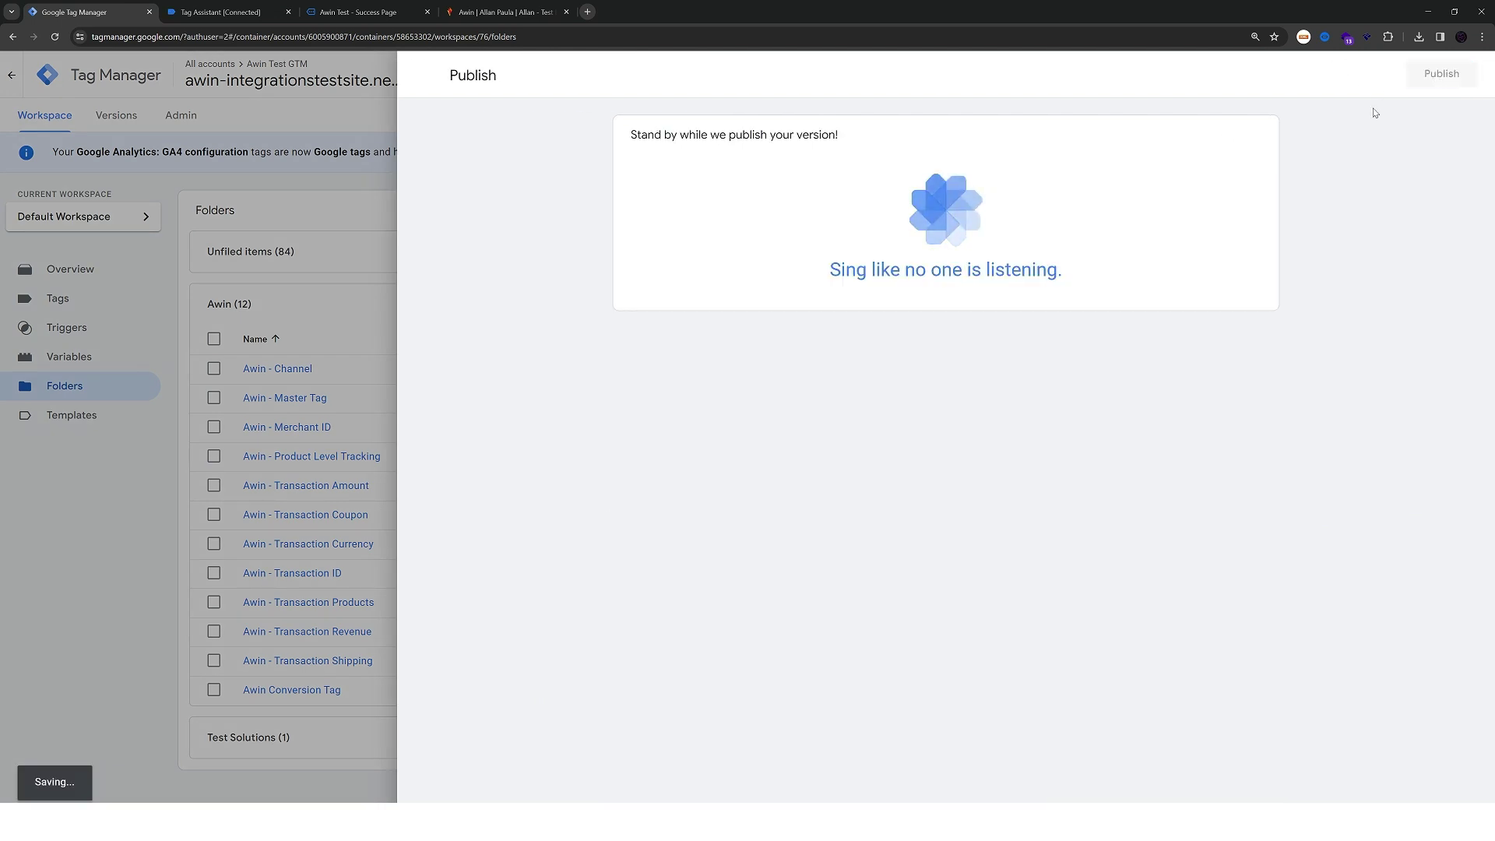